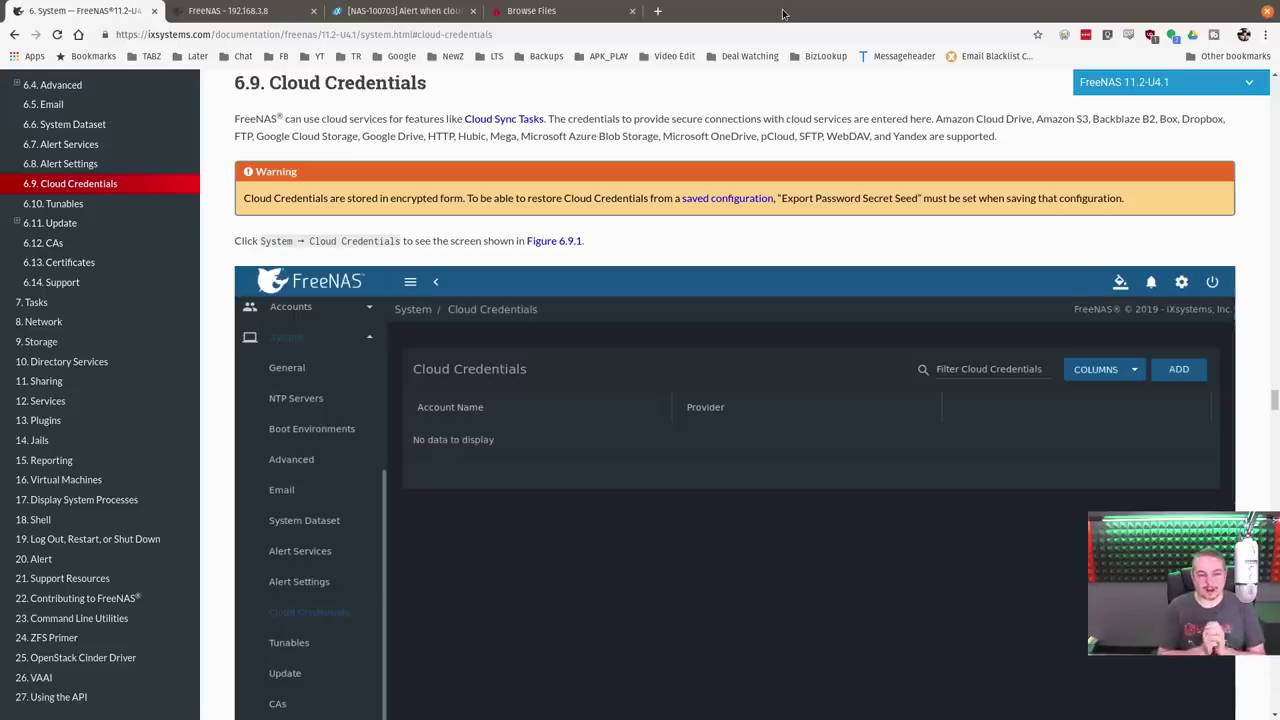
# Highlight the Cloud Credentials documentation warning about exporting the Password Secret Seed and read it.
pyautogui.tripleClick(328, 196)
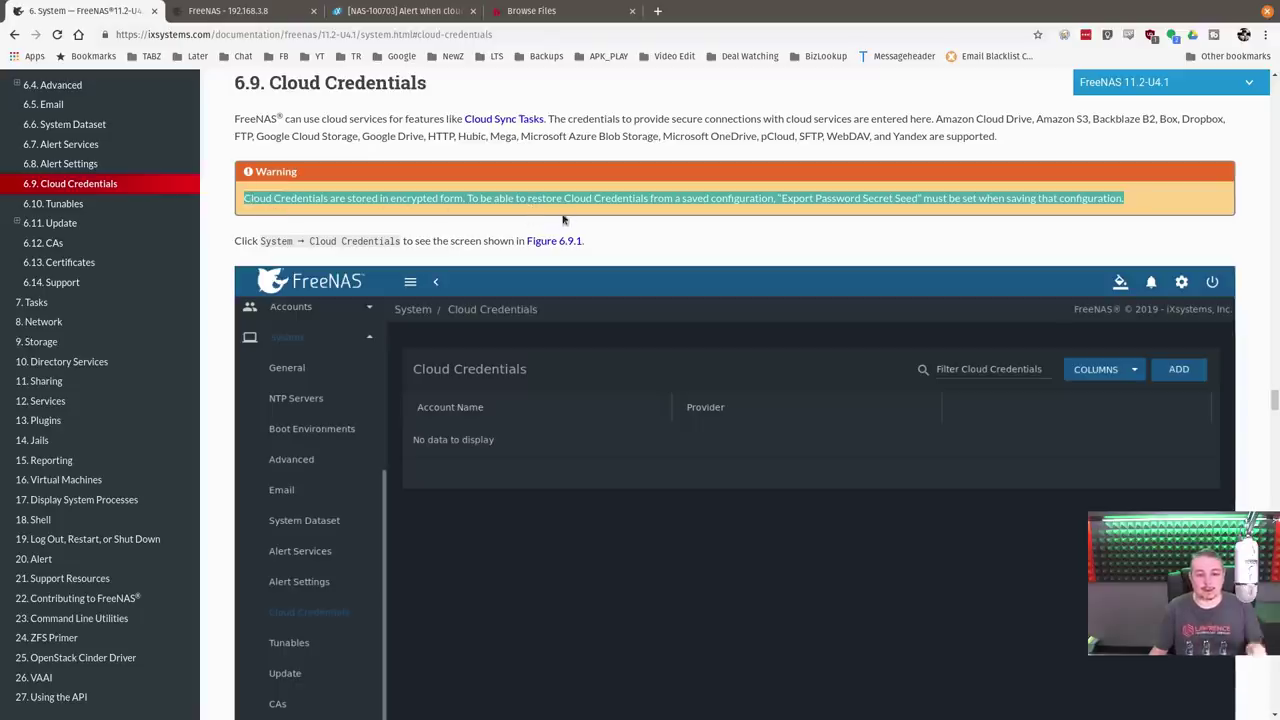
pyautogui.click(791, 218)
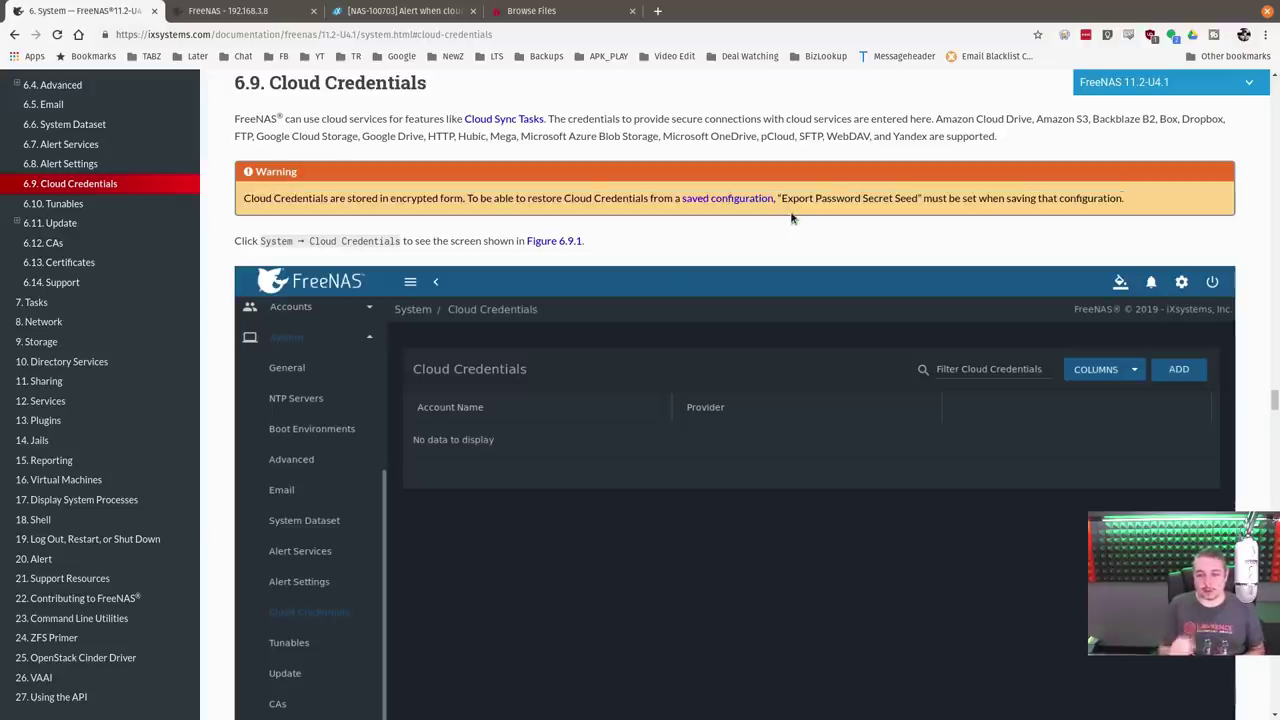
# Open the FreeNAS general settings separately, examine the Export Password Secret Seed option for saving the configuration, and cancel without saving.
pyautogui.click(255, 11)
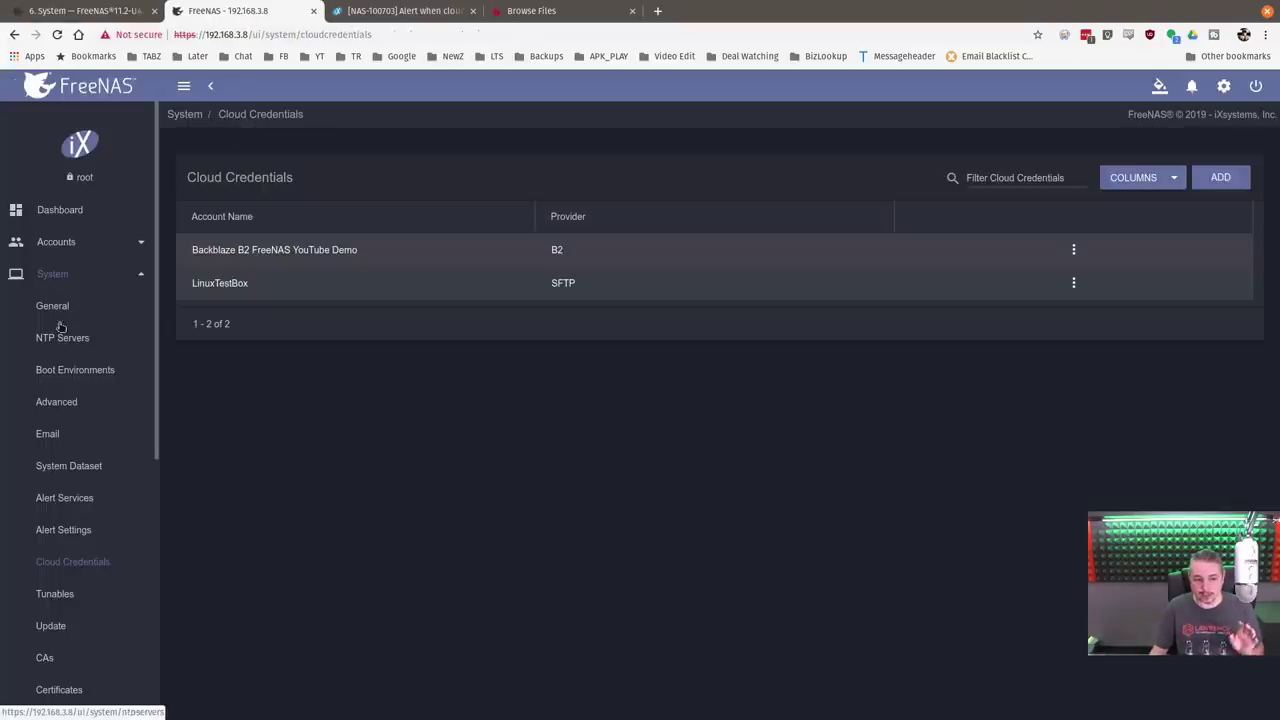
pyautogui.middleClick(62, 308)
pyautogui.click(420, 10)
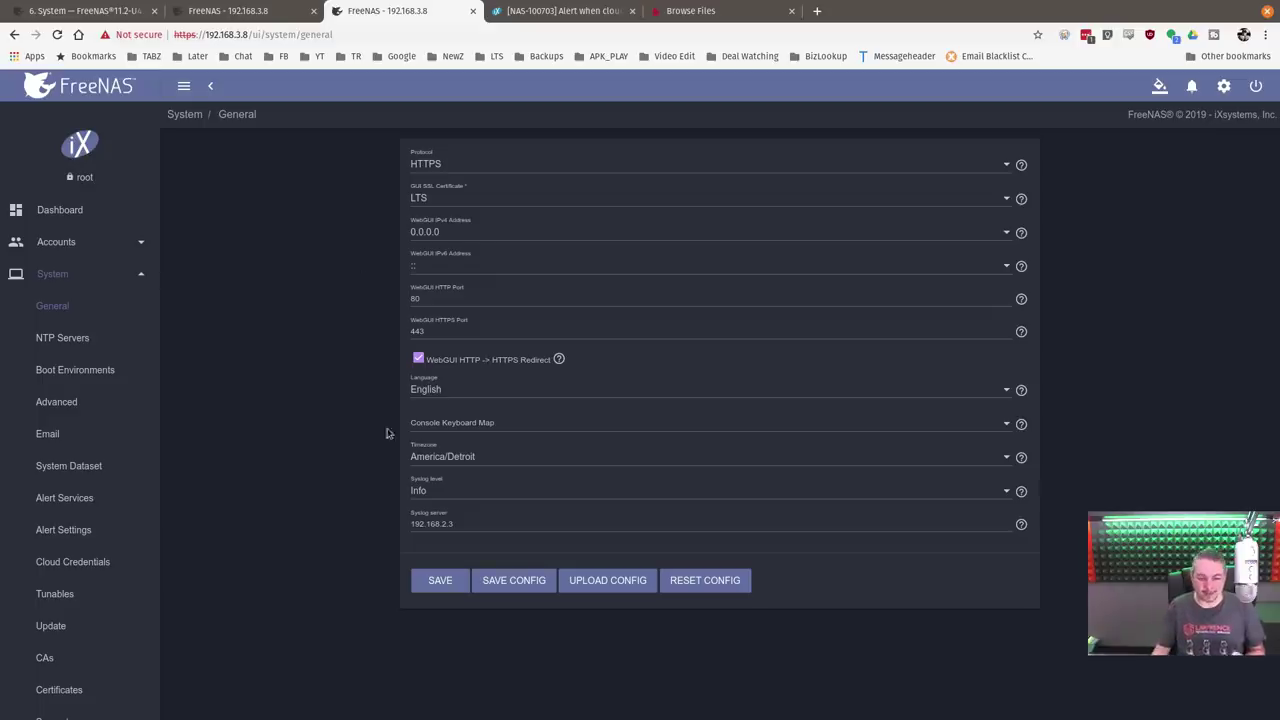
pyautogui.click(514, 582)
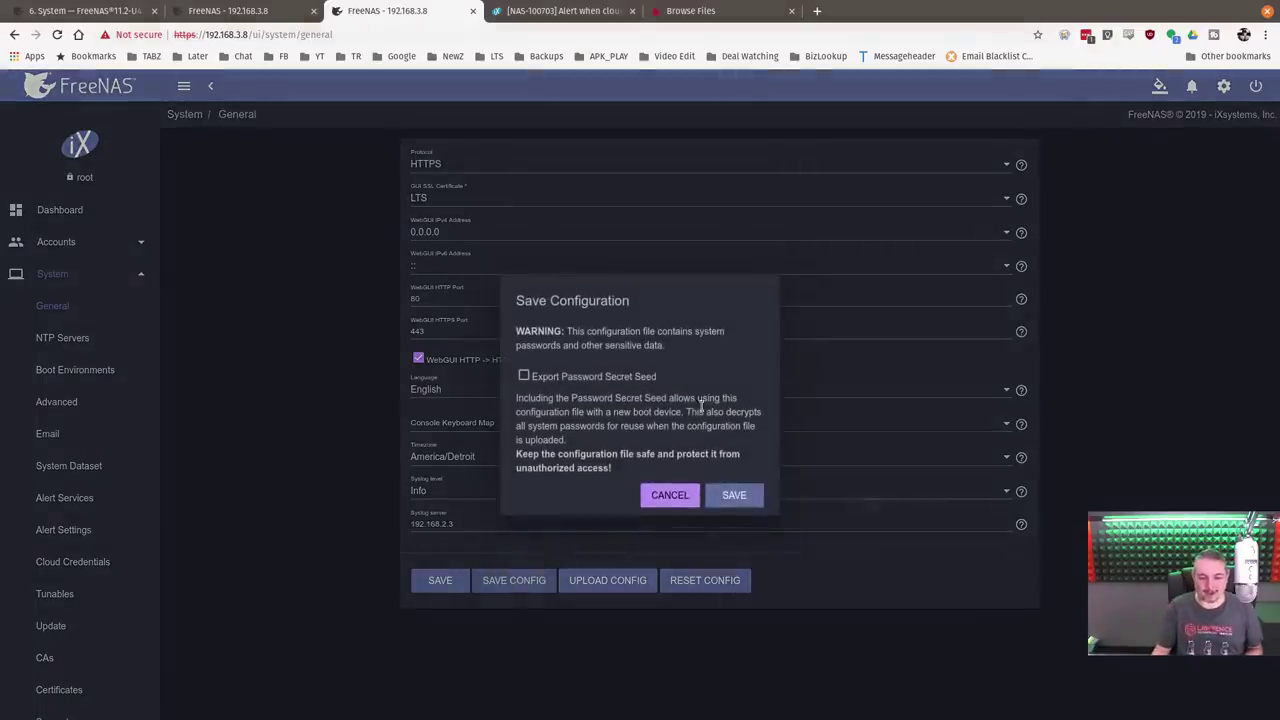
pyautogui.click(640, 377)
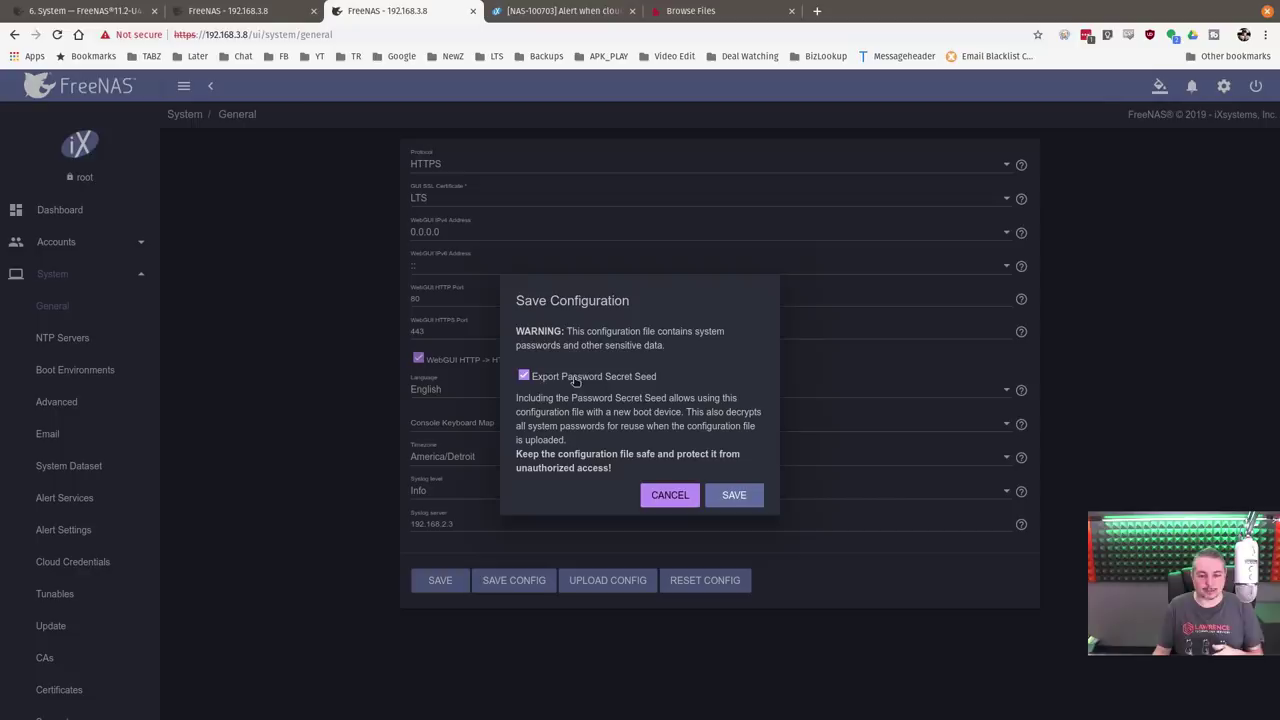
pyautogui.click(670, 494)
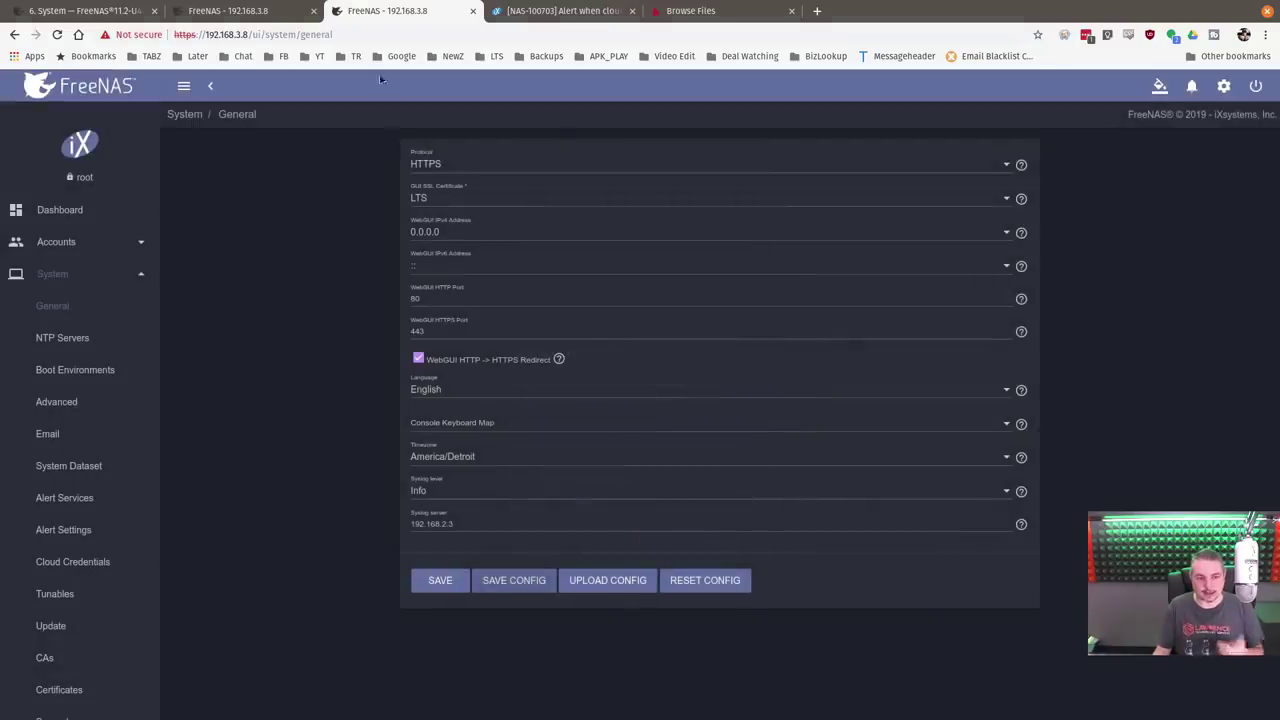
pyautogui.middleClick(378, 14)
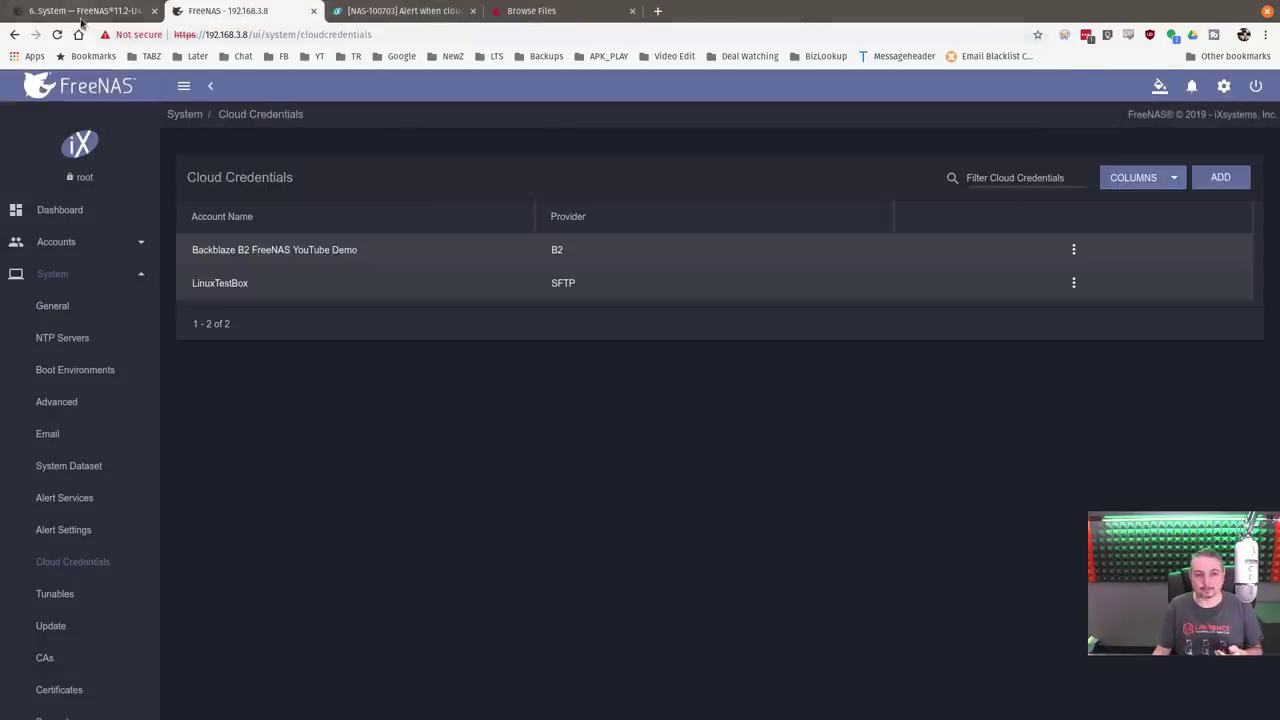
# Review the Jira ticket NAS-100703 about alerts for failed cloud sync tasks, checking its status and fix version.
pyautogui.click(82, 14)
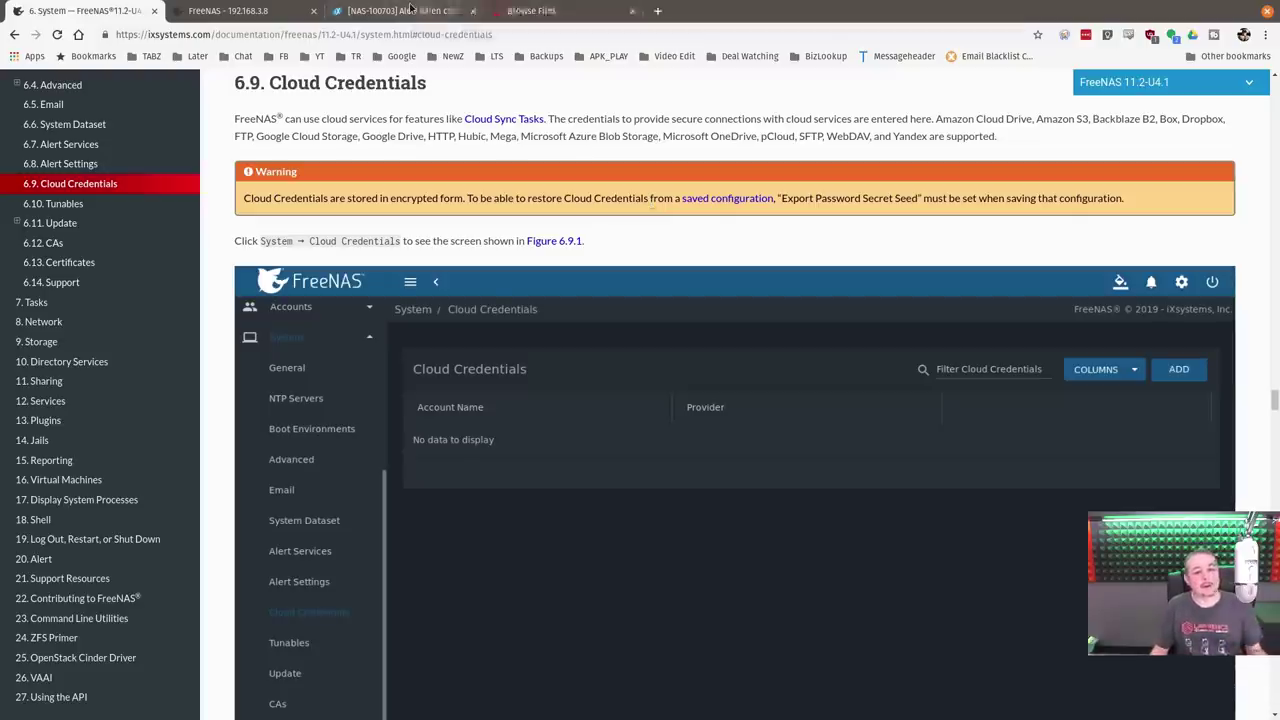
pyautogui.click(410, 8)
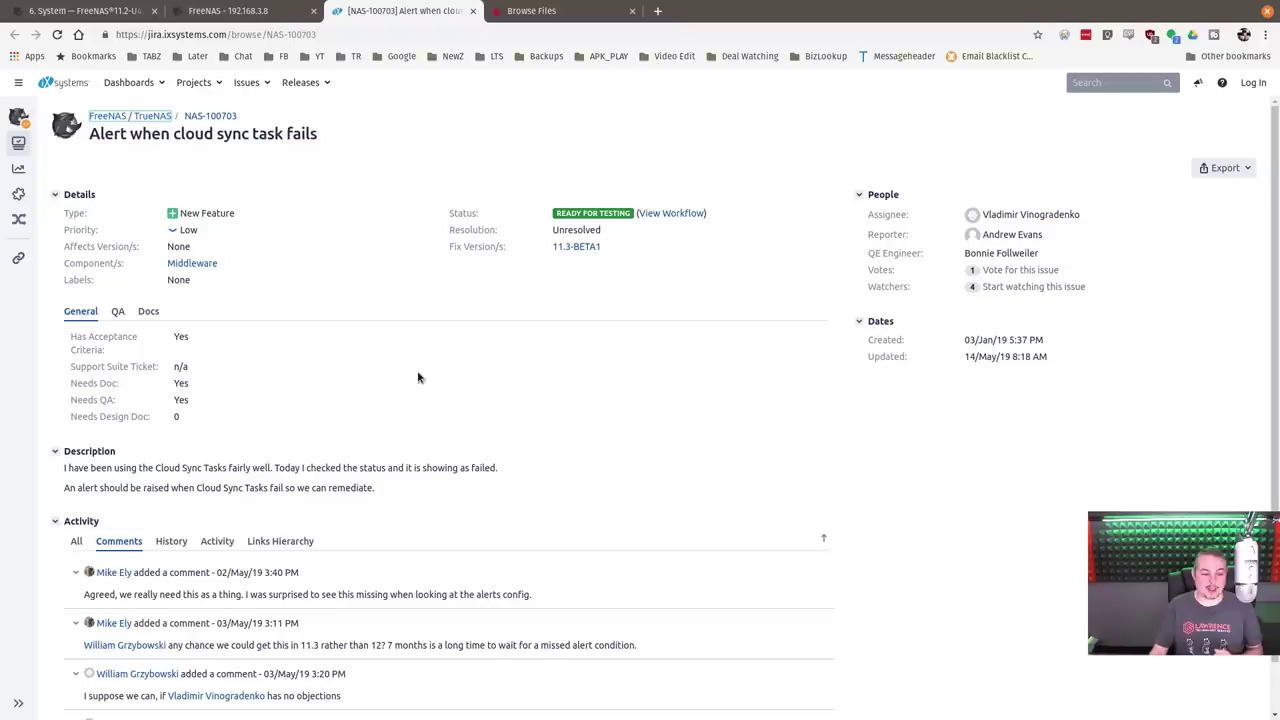
pyautogui.scroll(-1, 787, 517)
pyautogui.scroll(1, 787, 517)
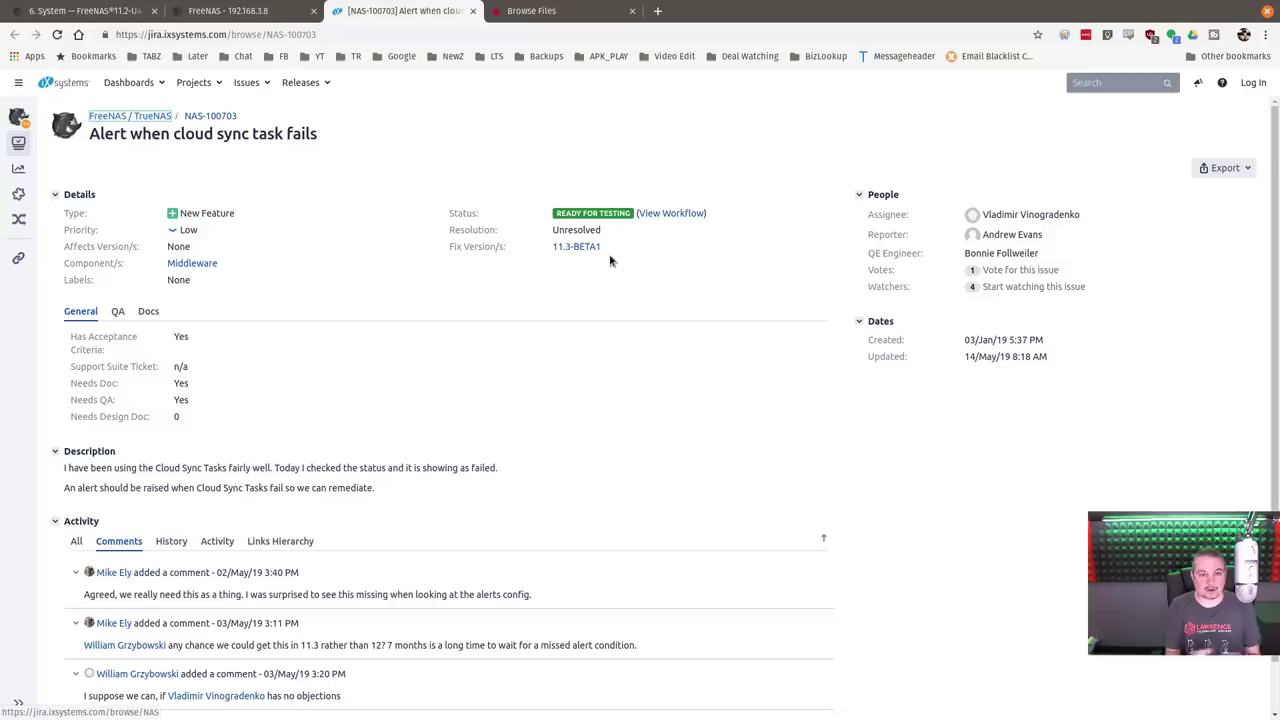
pyautogui.click(105, 14)
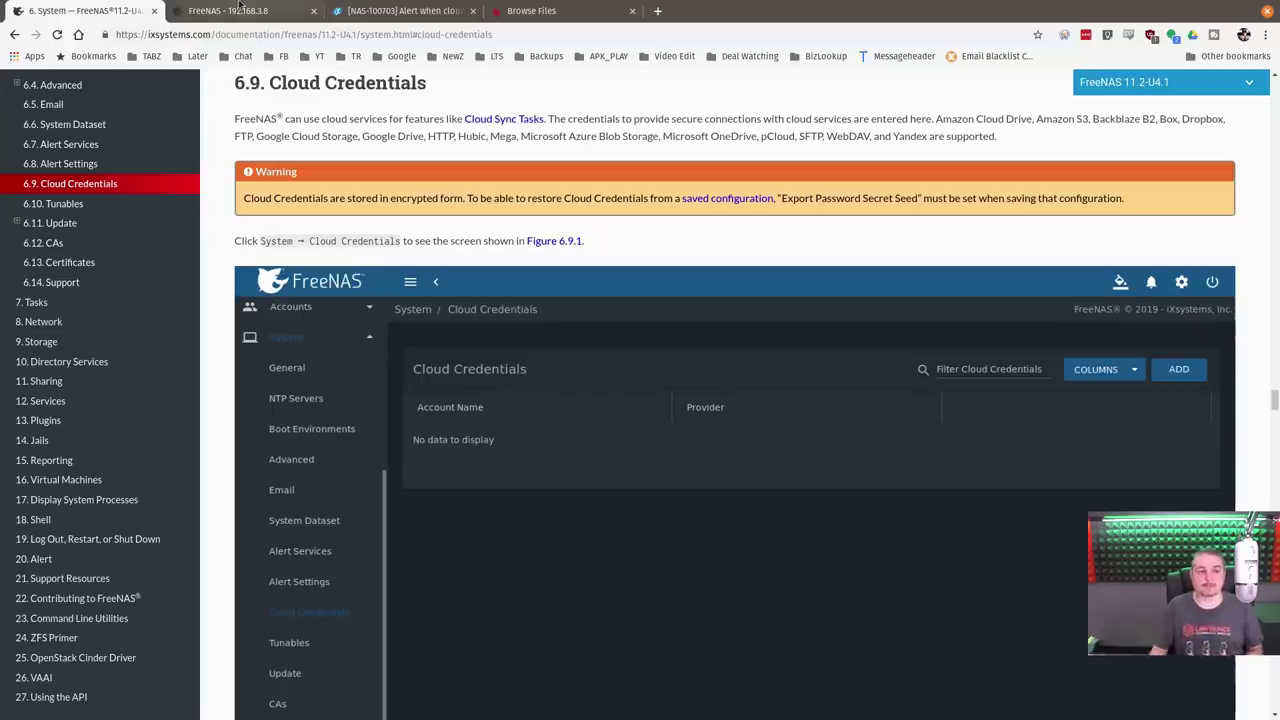
# Inspect the settings of the Backblaze B2 FreeNAS YouTube Demo cloud credential and leave them without saving.
pyautogui.click(230, 11)
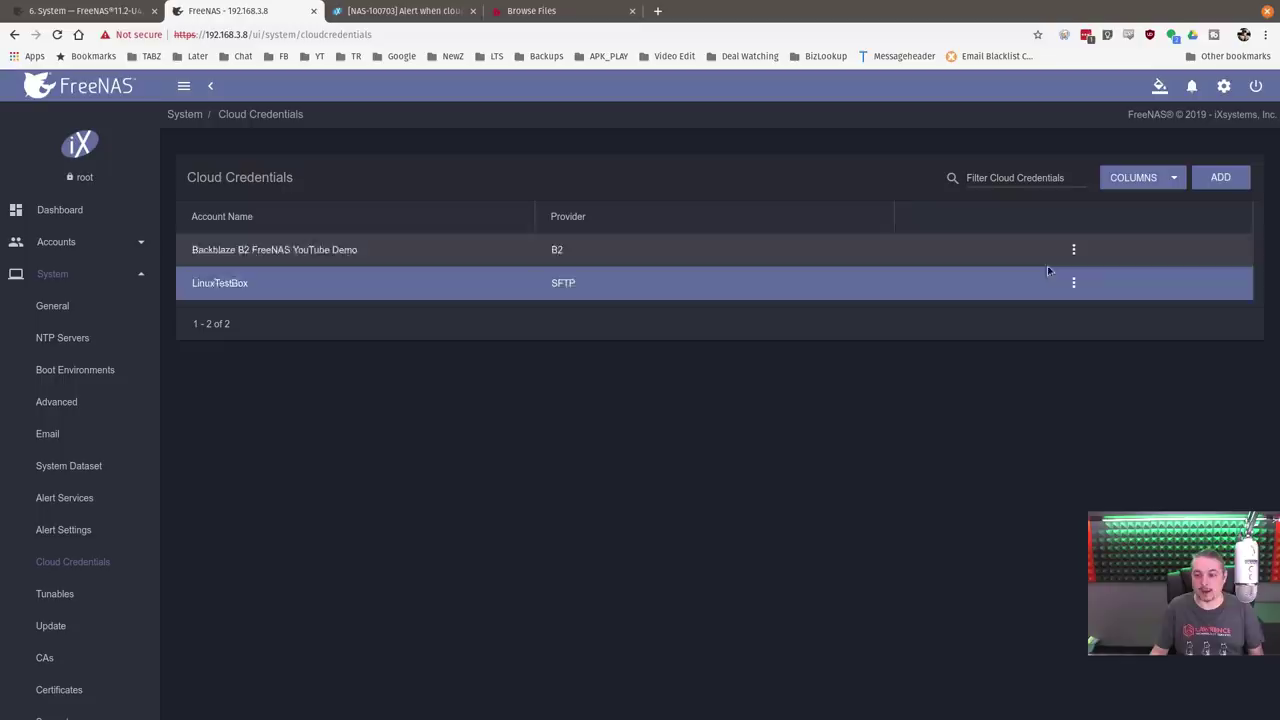
pyautogui.click(1073, 250)
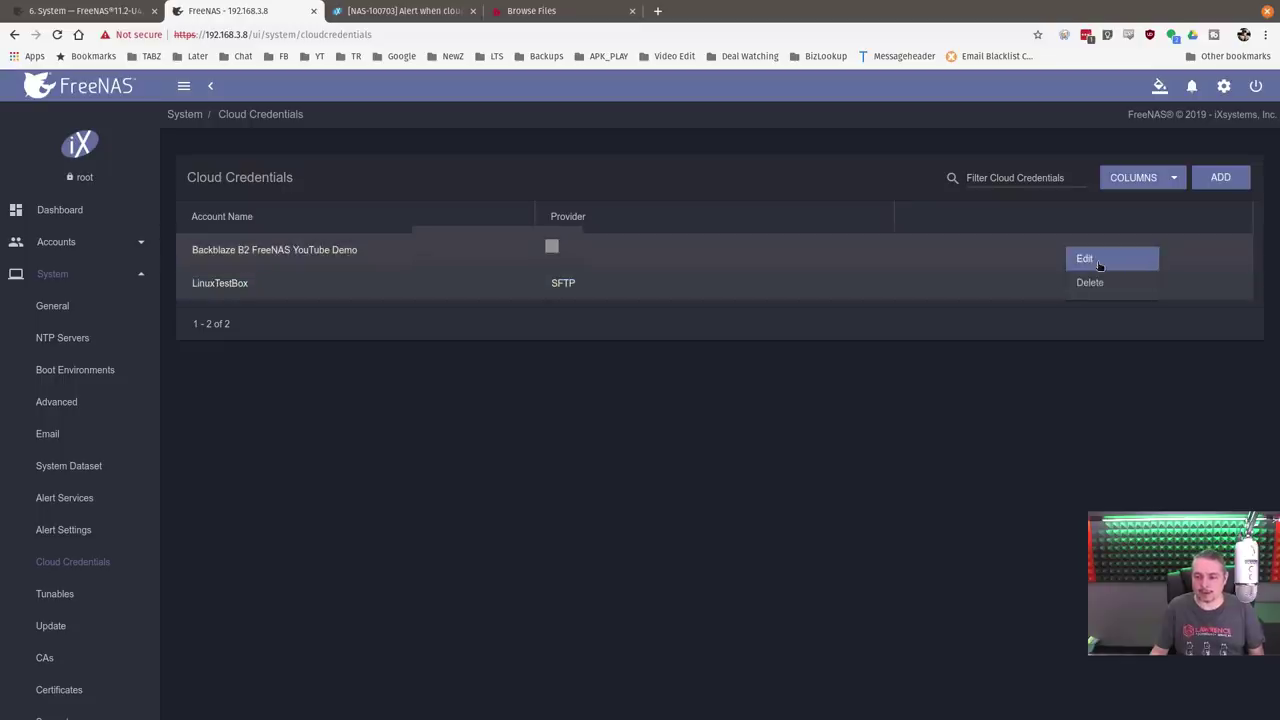
pyautogui.click(1098, 265)
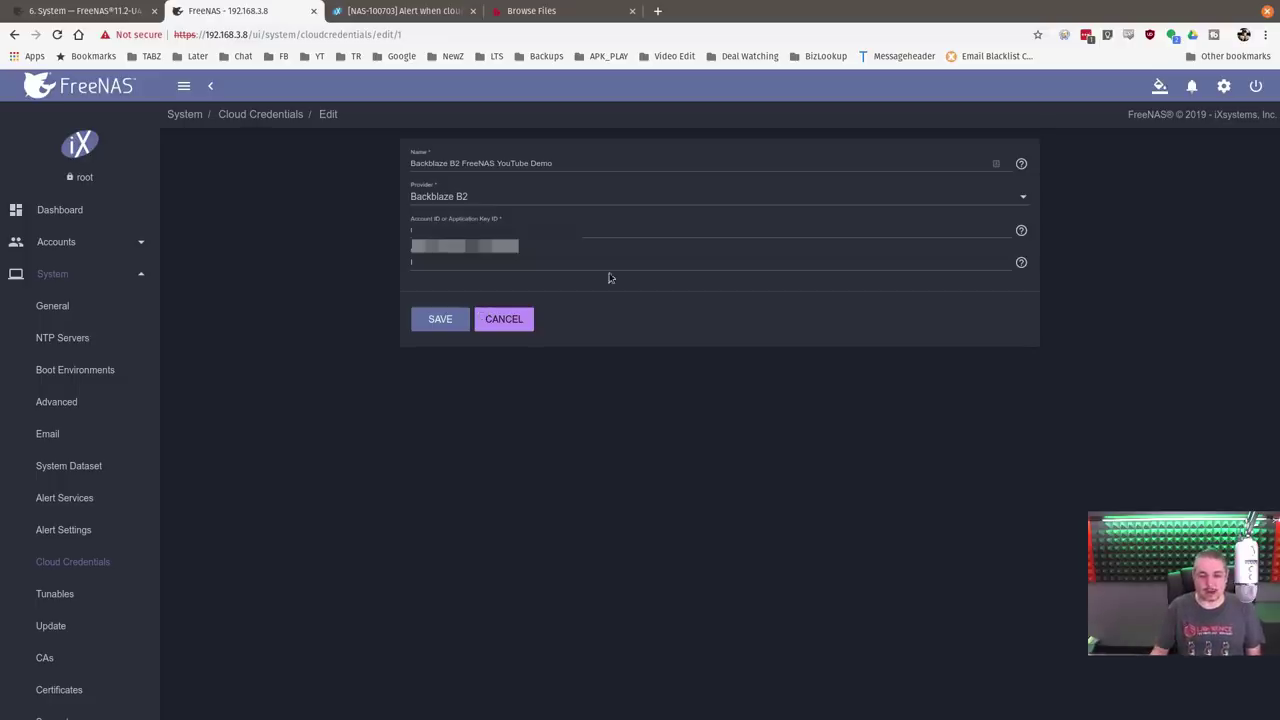
pyautogui.click(514, 321)
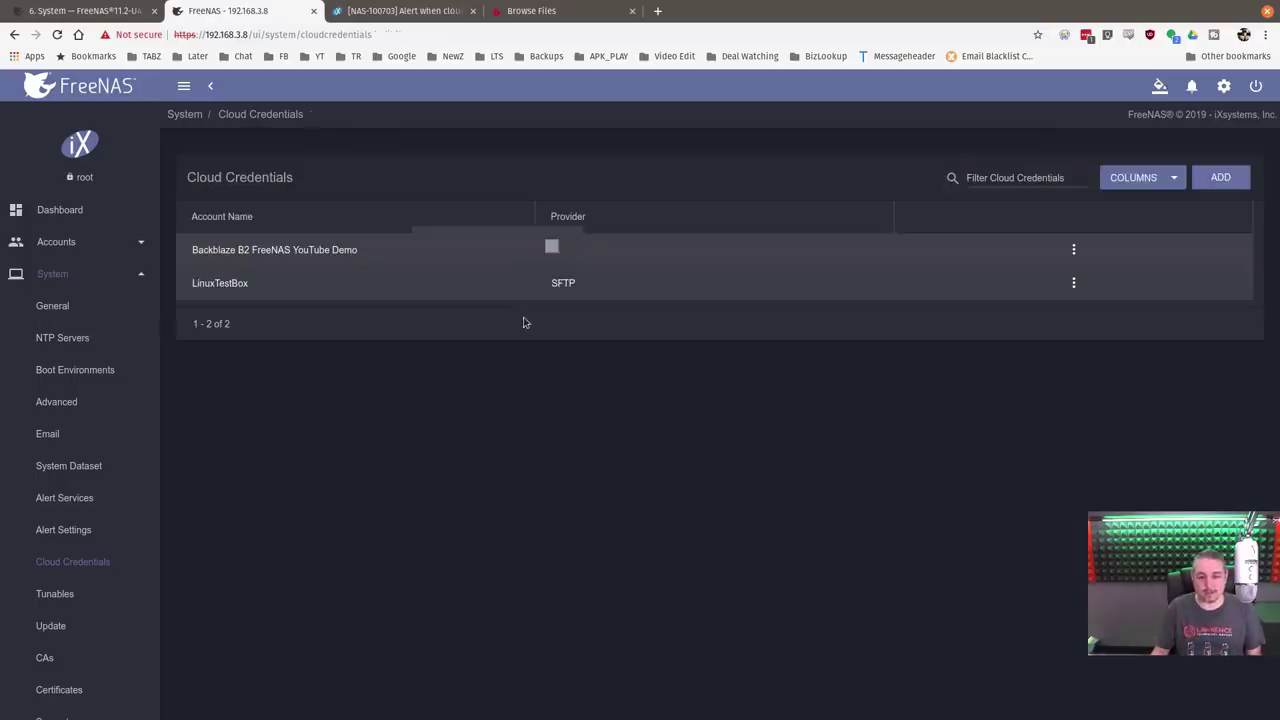
# Inspect the LinuxTestBox SFTP credential, including the help for its private key file path, and leave without saving.
pyautogui.click(1074, 283)
pyautogui.click(1091, 296)
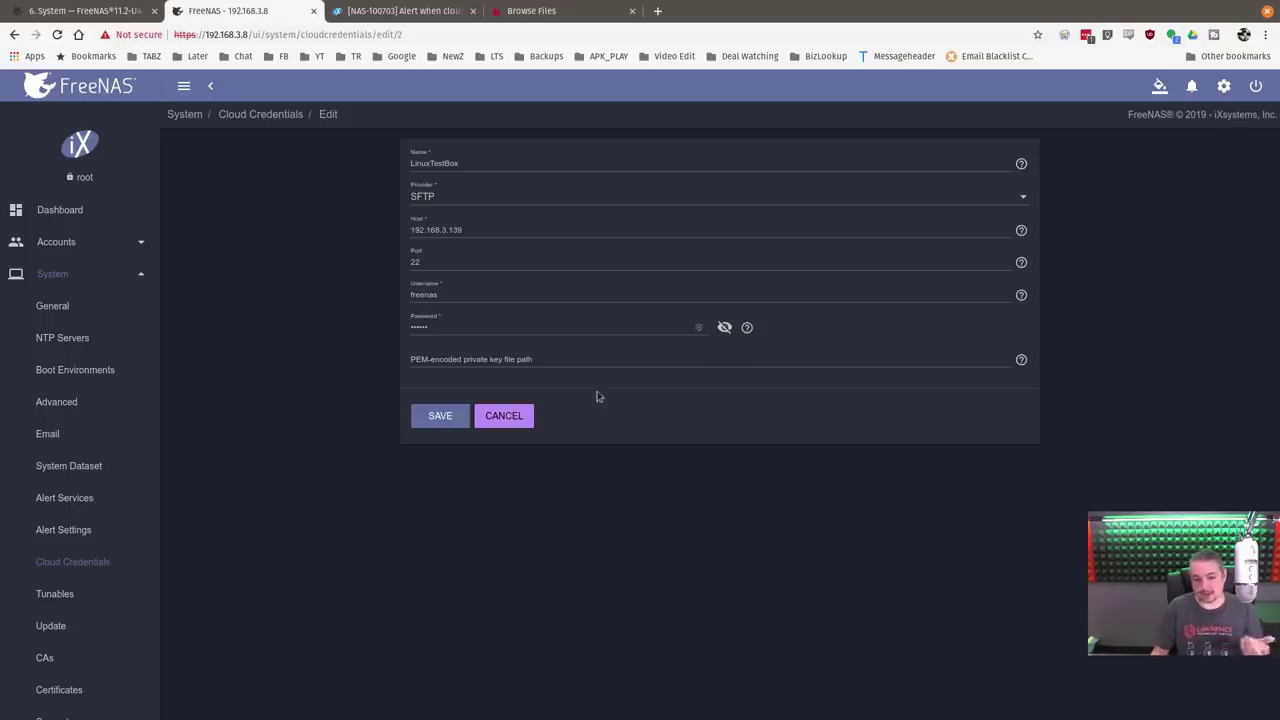
pyautogui.moveTo(1022, 361)
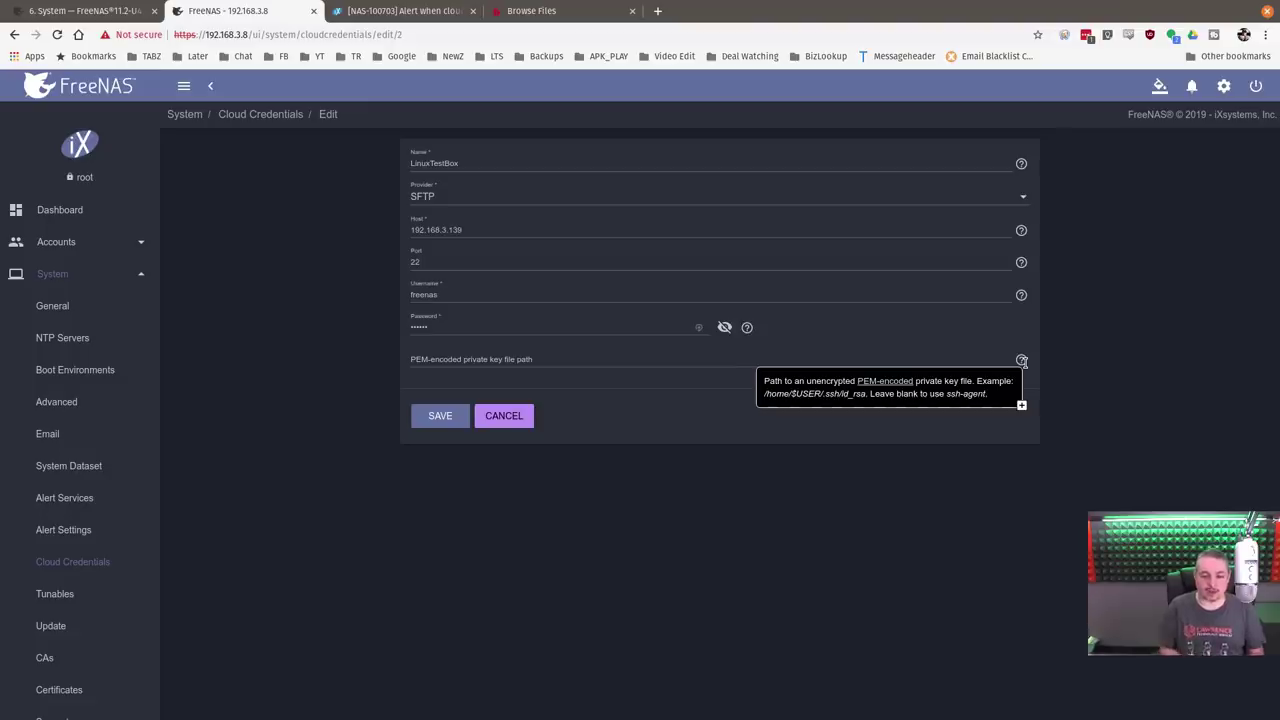
pyautogui.click(504, 416)
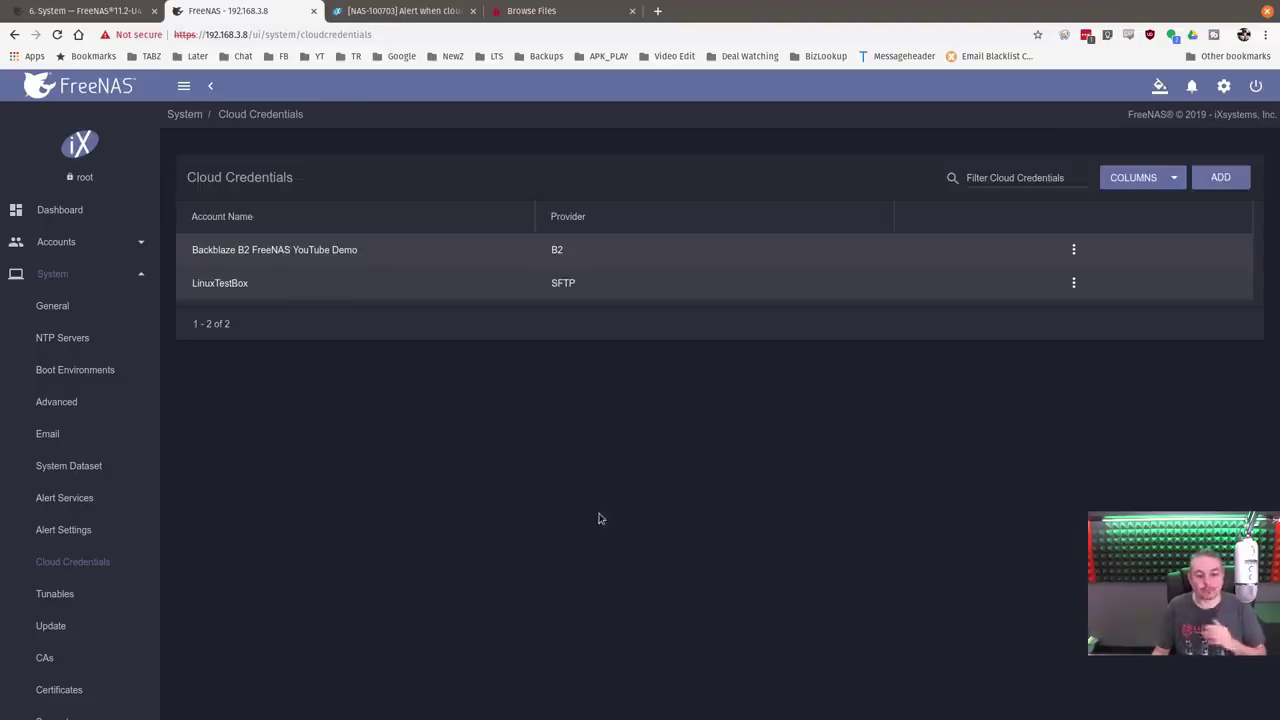
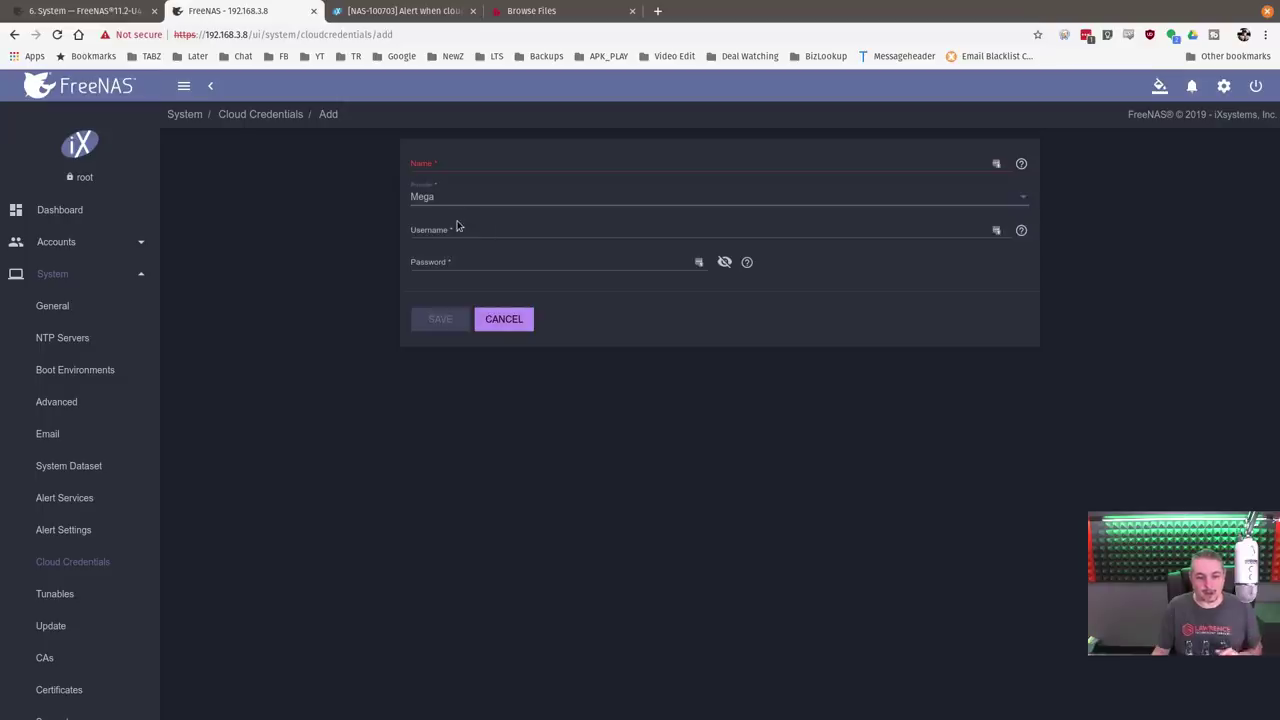
# Consult the username help for the Mega provider and open its MEGA link in a separate tab.
pyautogui.moveTo(1020, 232)
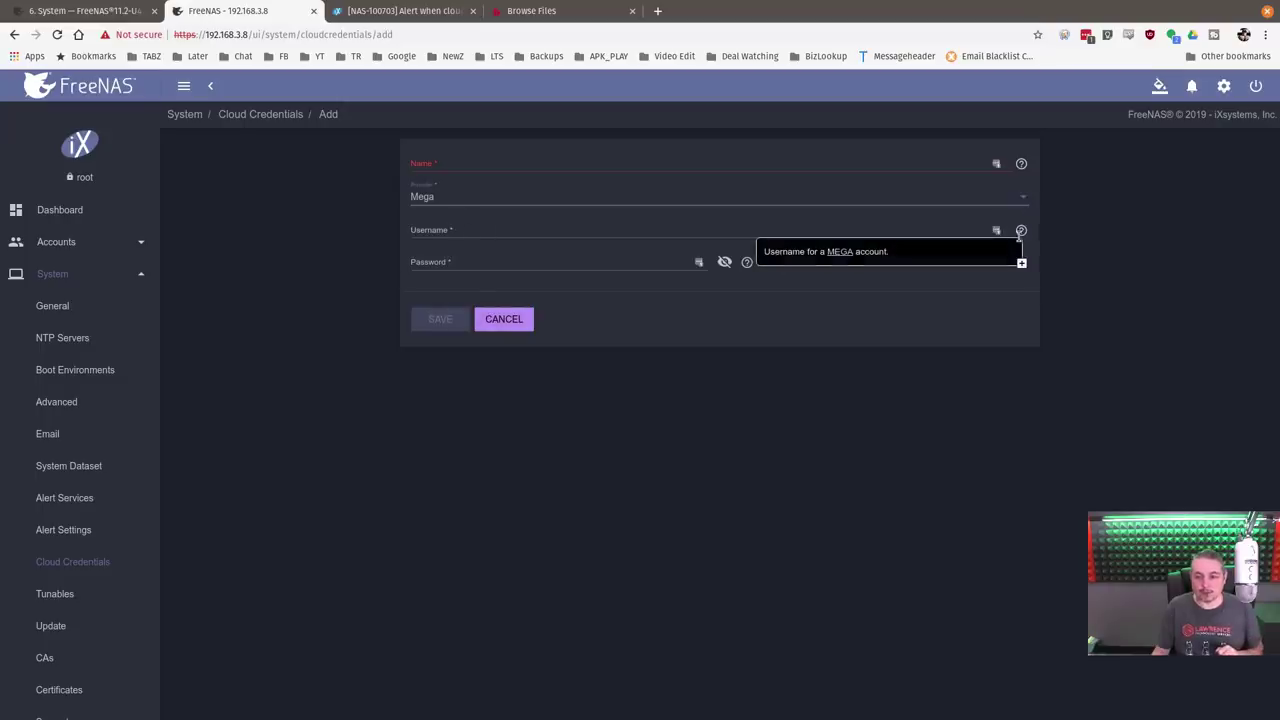
pyautogui.middleClick(835, 254)
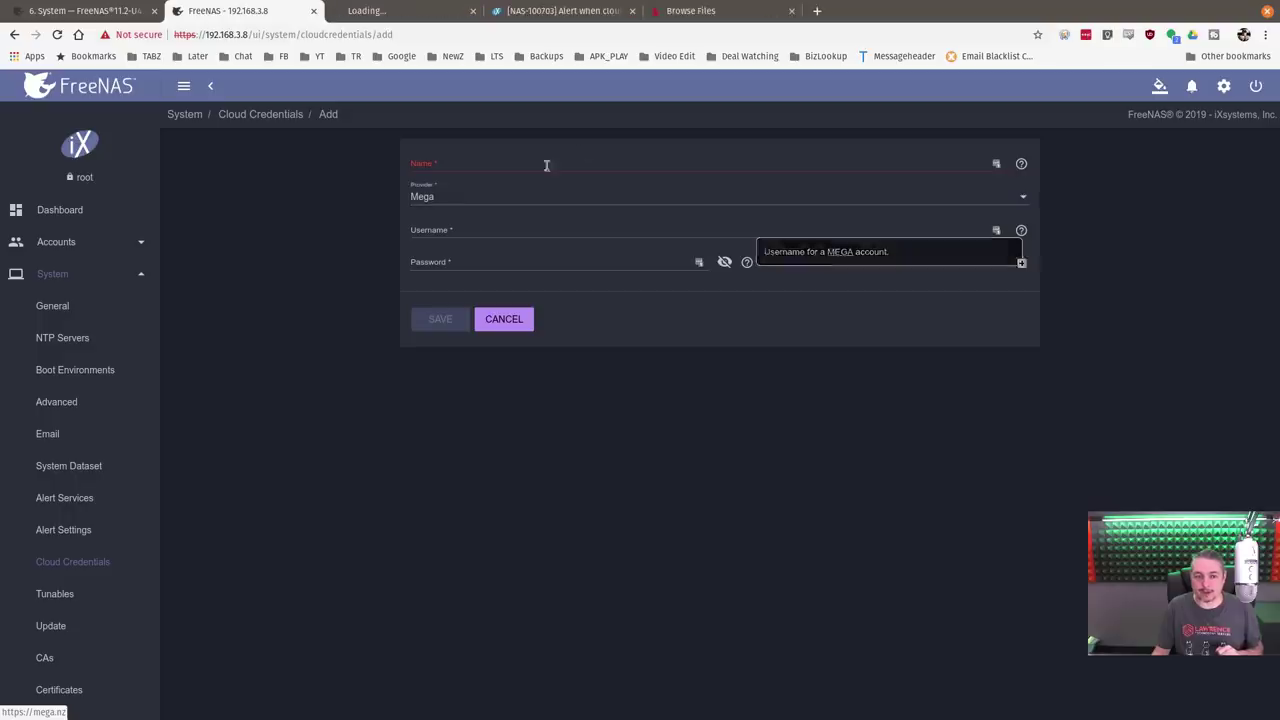
# Set the new credential's provider to Microsoft OneDrive and consult the Drive Account Type help with its SharePoint link.
pyautogui.click(478, 205)
pyautogui.scroll(-3, 485, 189)
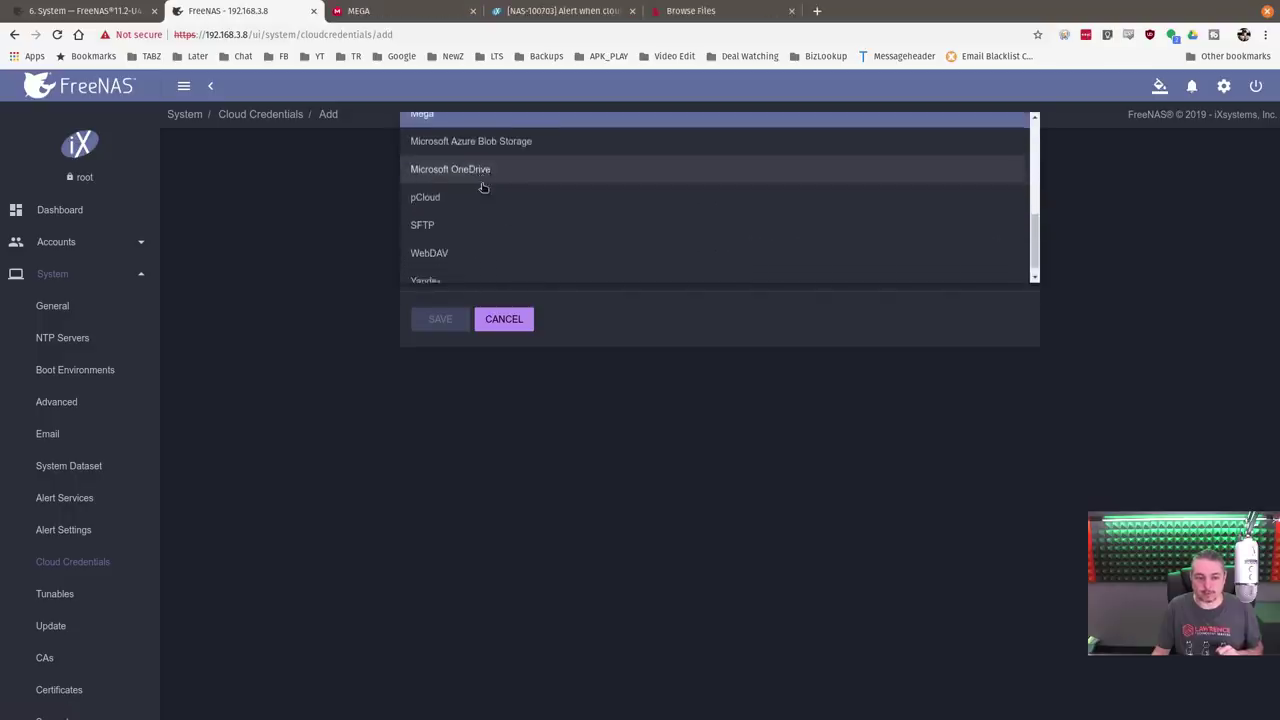
pyautogui.click(483, 158)
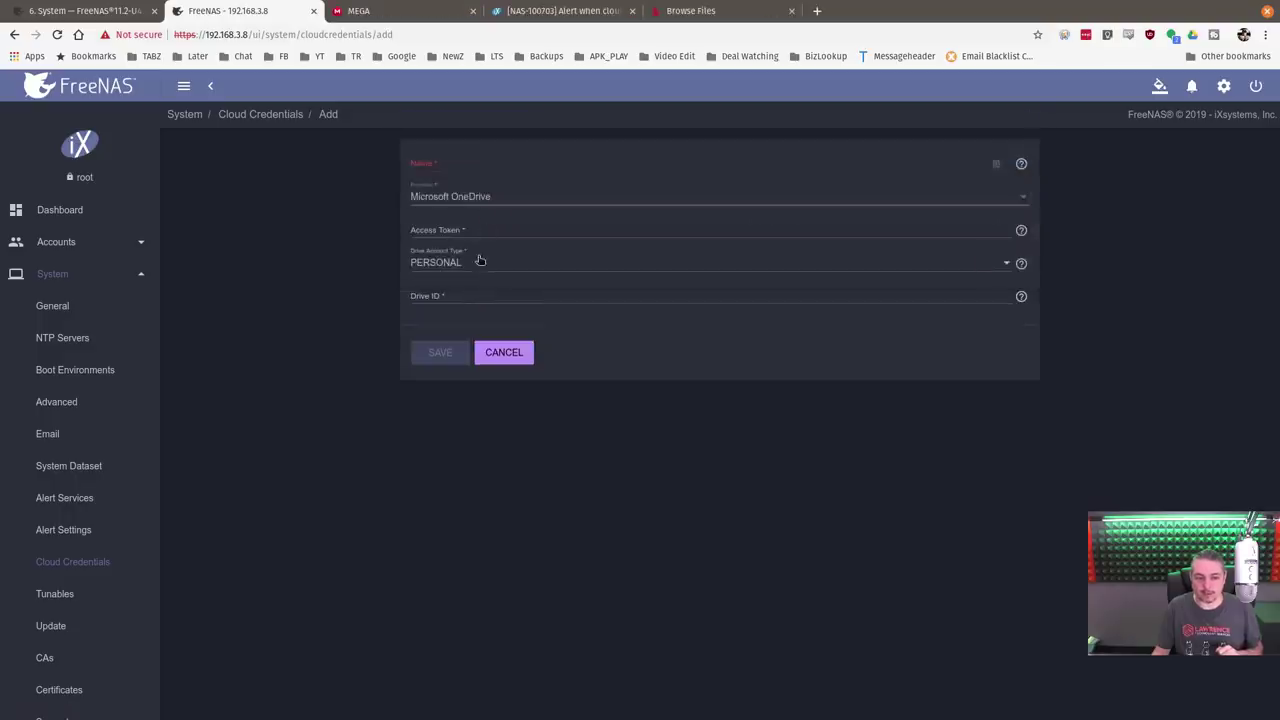
pyautogui.moveTo(1021, 263)
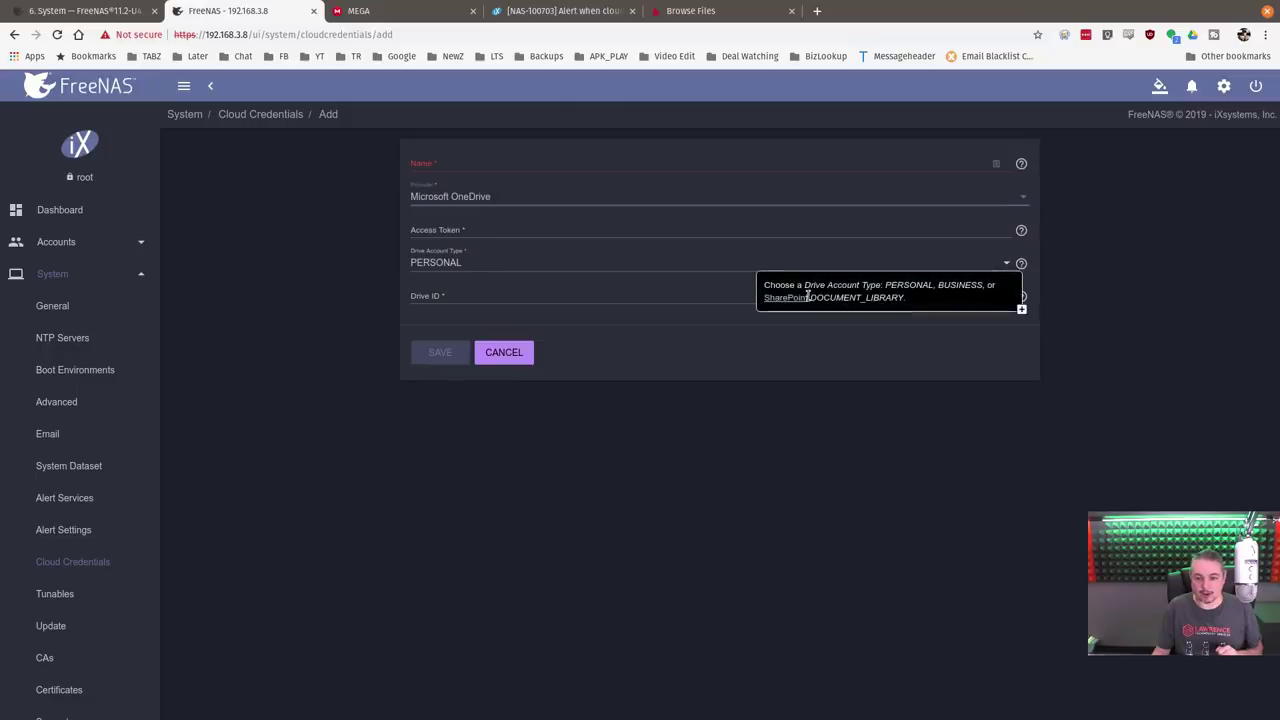
# View the MEGA and SharePoint websites and close both pages.
pyautogui.click(374, 10)
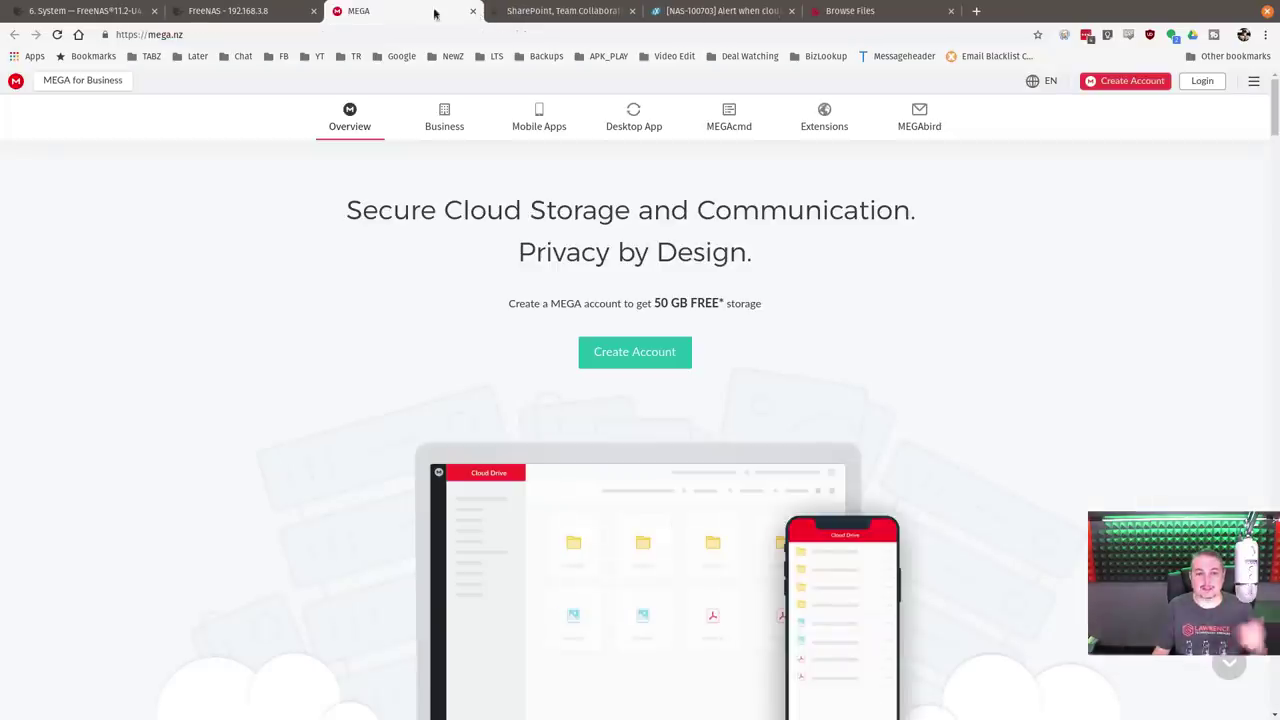
pyautogui.click(473, 10)
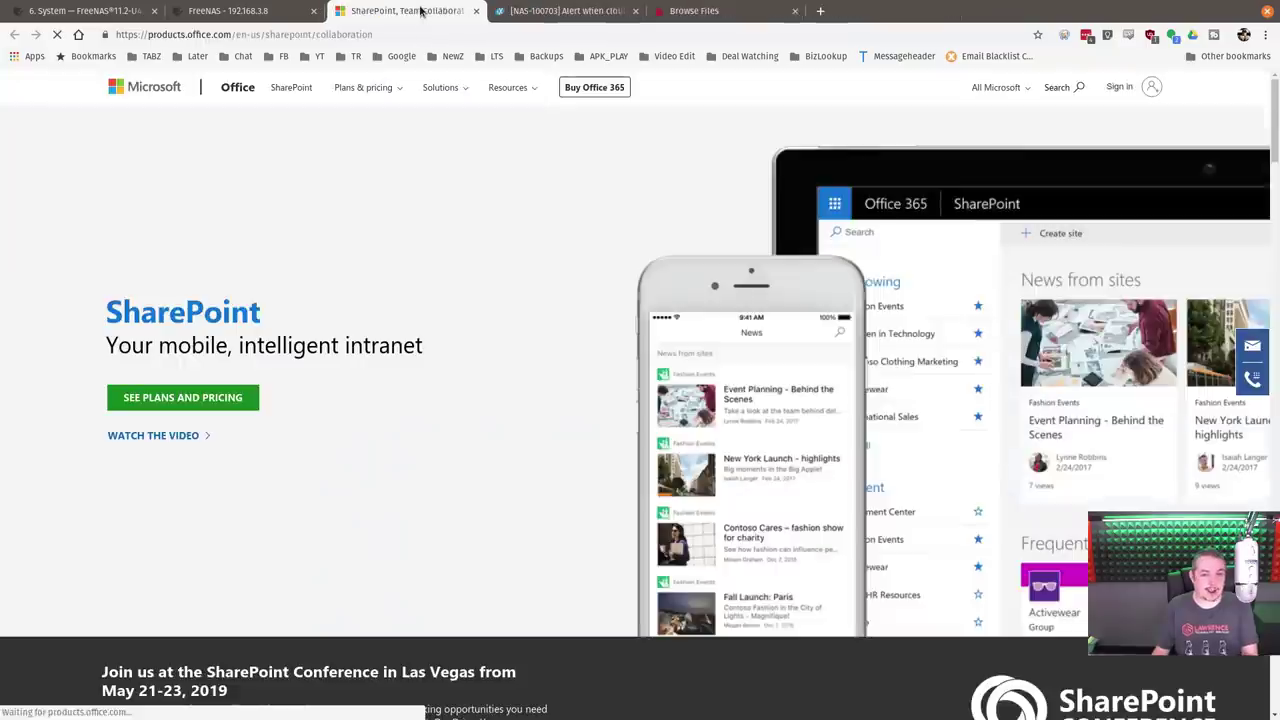
pyautogui.click(473, 10)
# Set the new credential's provider to Google Drive and open the Google Drive link from the Access Token help.
pyautogui.click(471, 197)
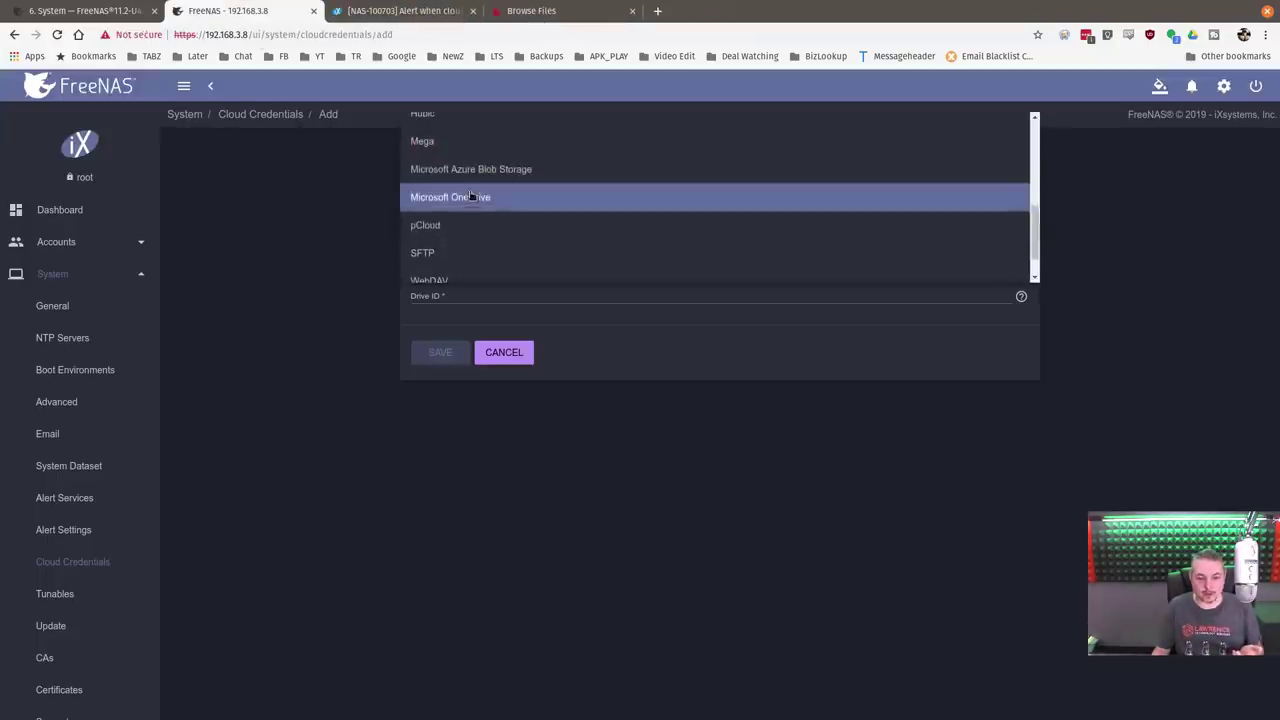
pyautogui.scroll(3, 475, 215)
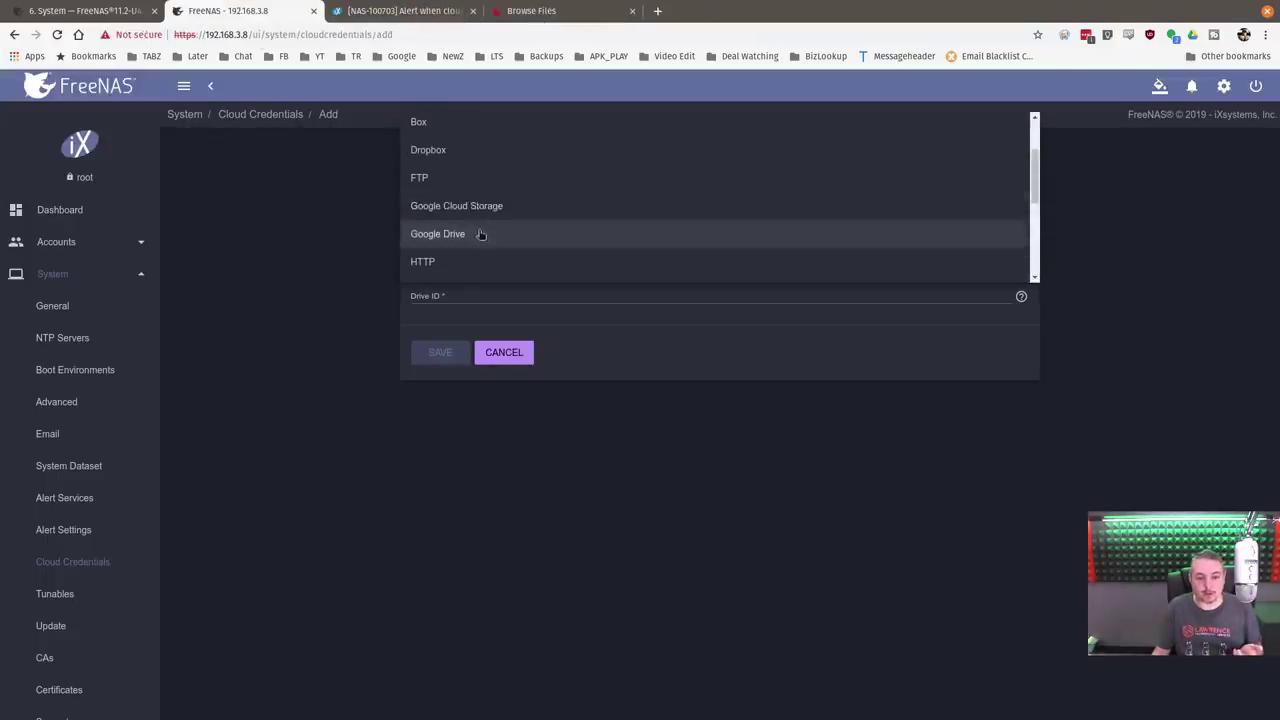
pyautogui.click(480, 233)
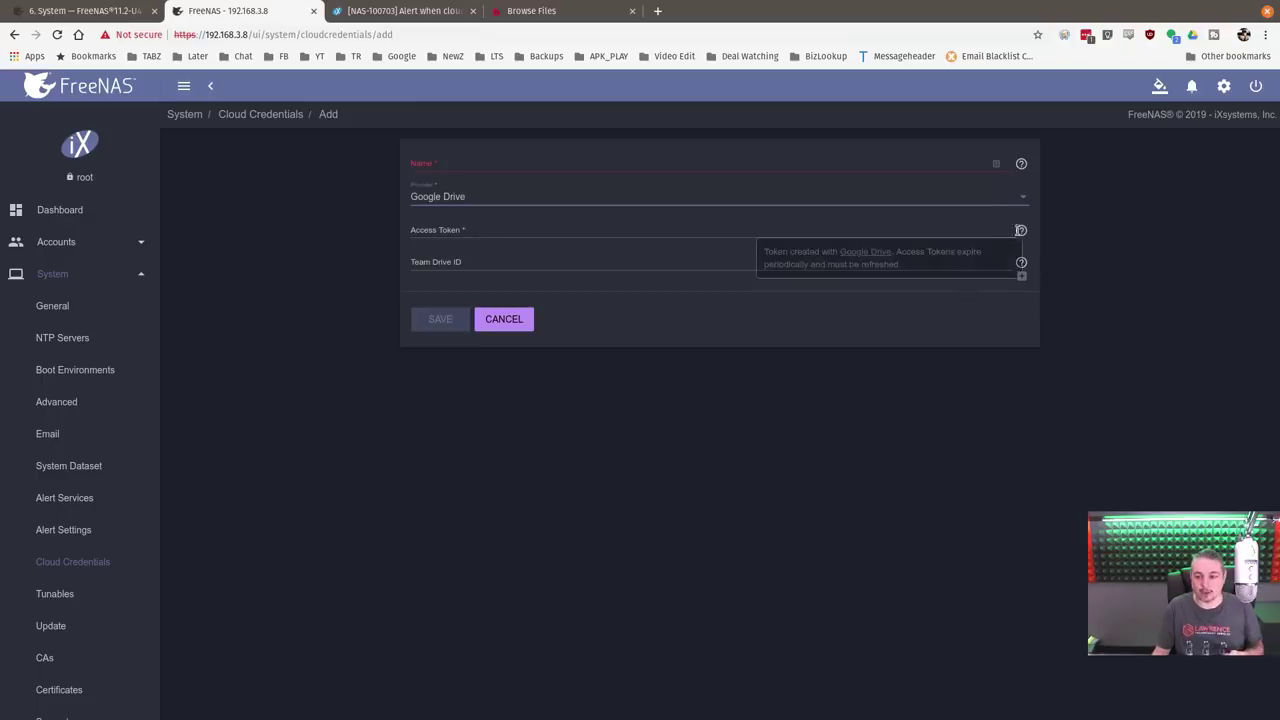
pyautogui.middleClick(862, 251)
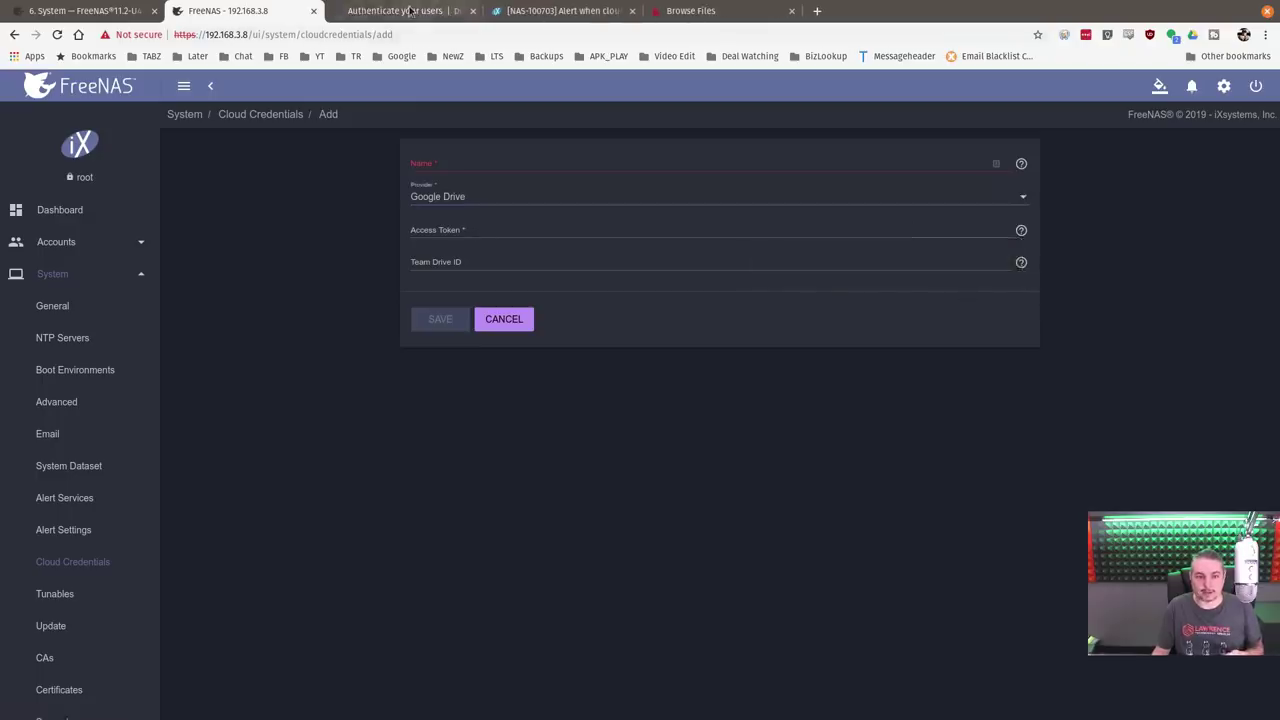
# Skim the Google Drive API user authentication guide and return to the new credential form.
pyautogui.click(405, 10)
pyautogui.scroll(-1, 496, 373)
pyautogui.scroll(-10, 496, 373)
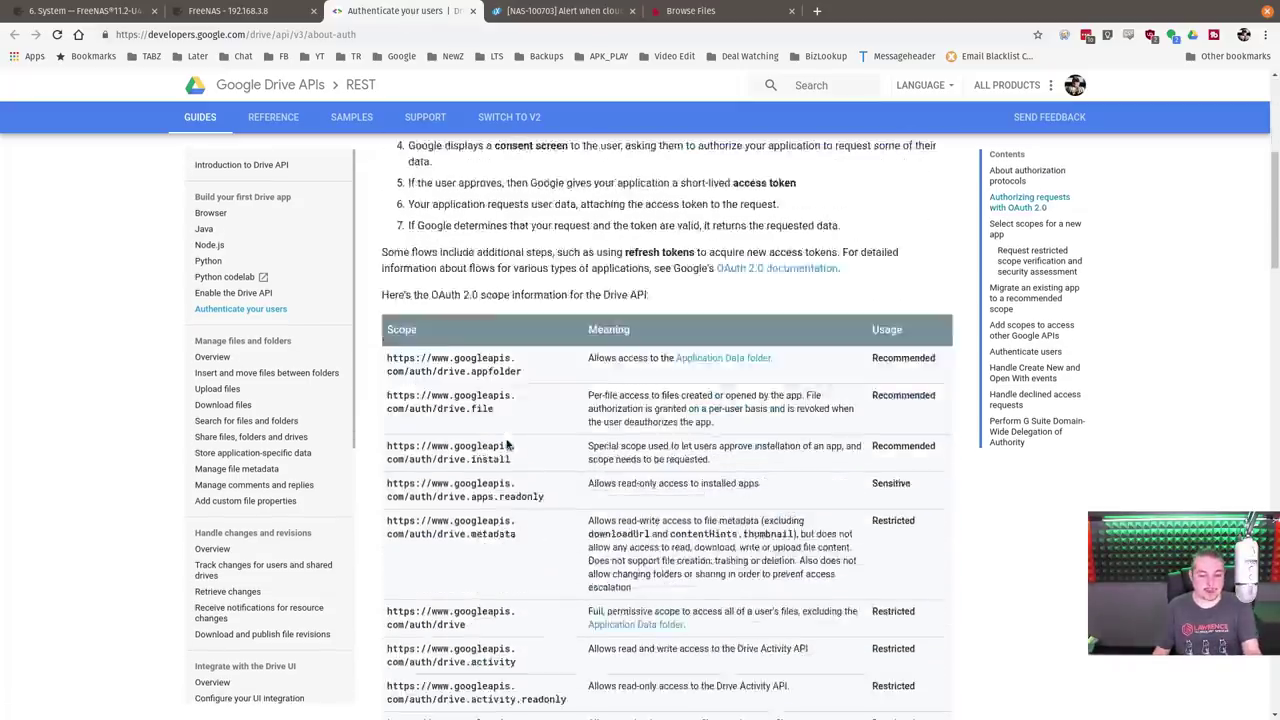
pyautogui.scroll(-2, 521, 570)
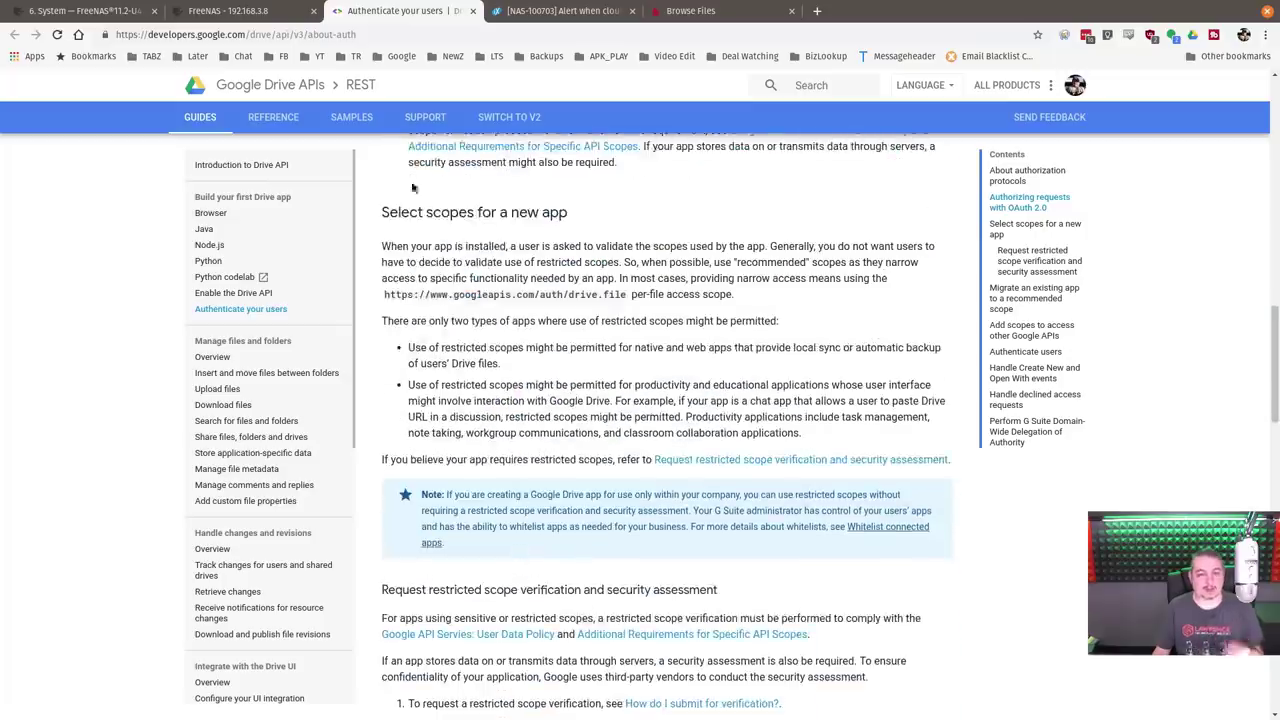
pyautogui.click(218, 12)
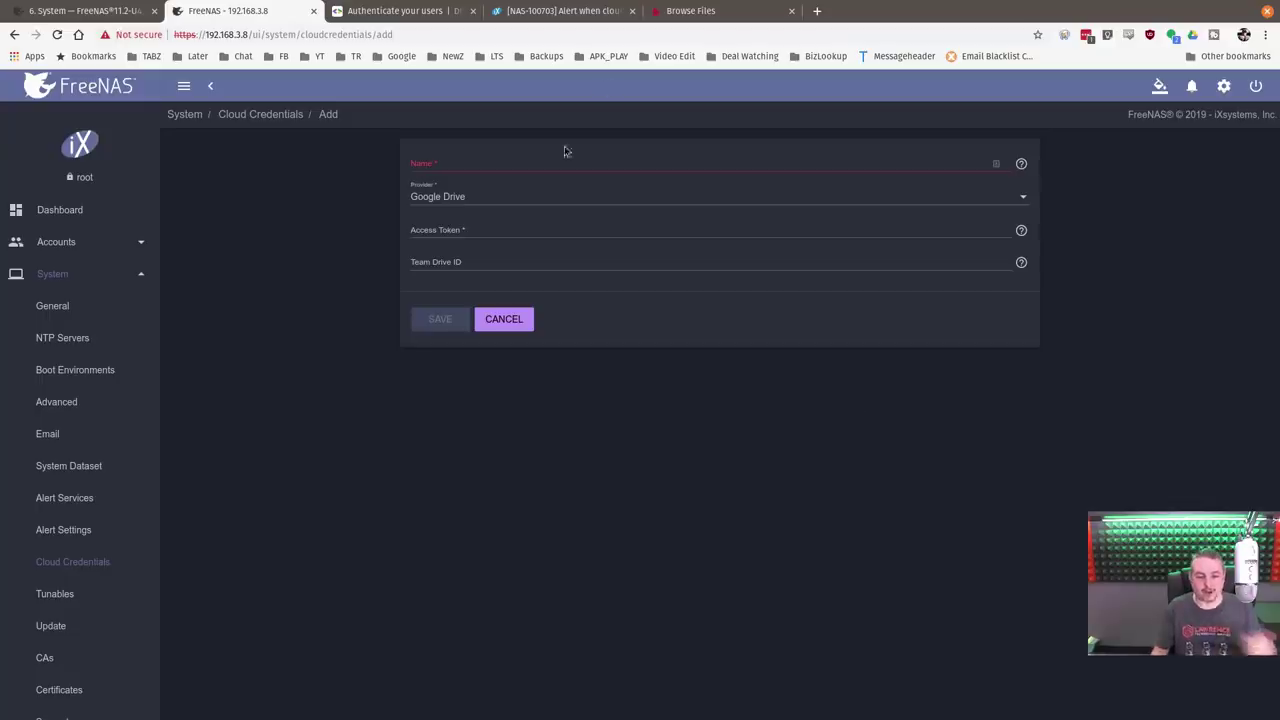
# Set the new credential's provider to Amazon S3, enable its advanced settings and browse the other available providers.
pyautogui.click(474, 199)
pyautogui.scroll(3, 477, 199)
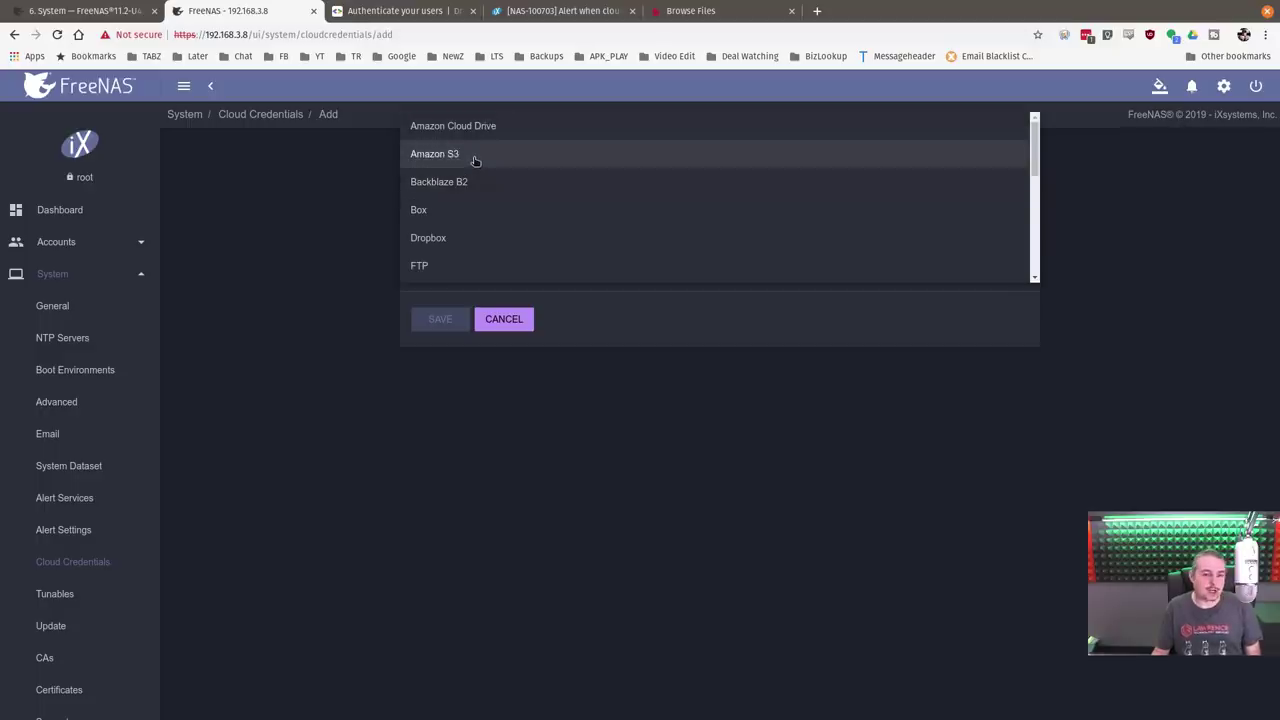
pyautogui.click(475, 158)
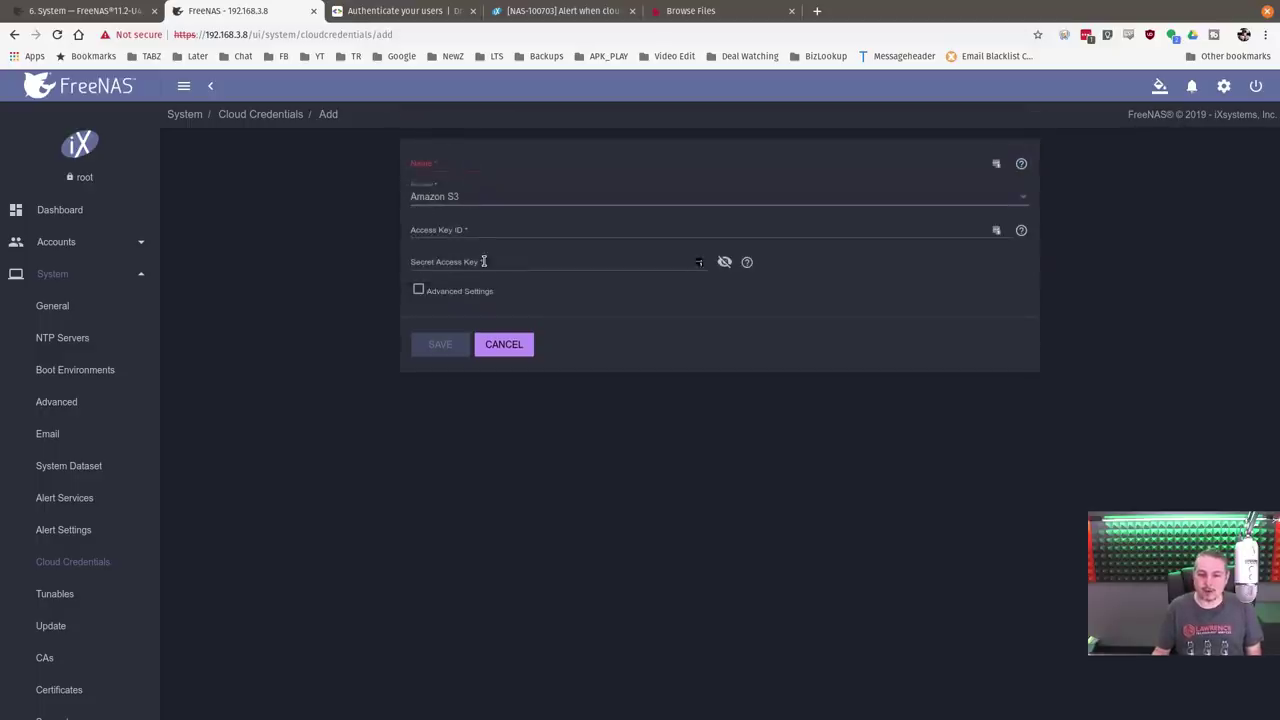
pyautogui.click(465, 293)
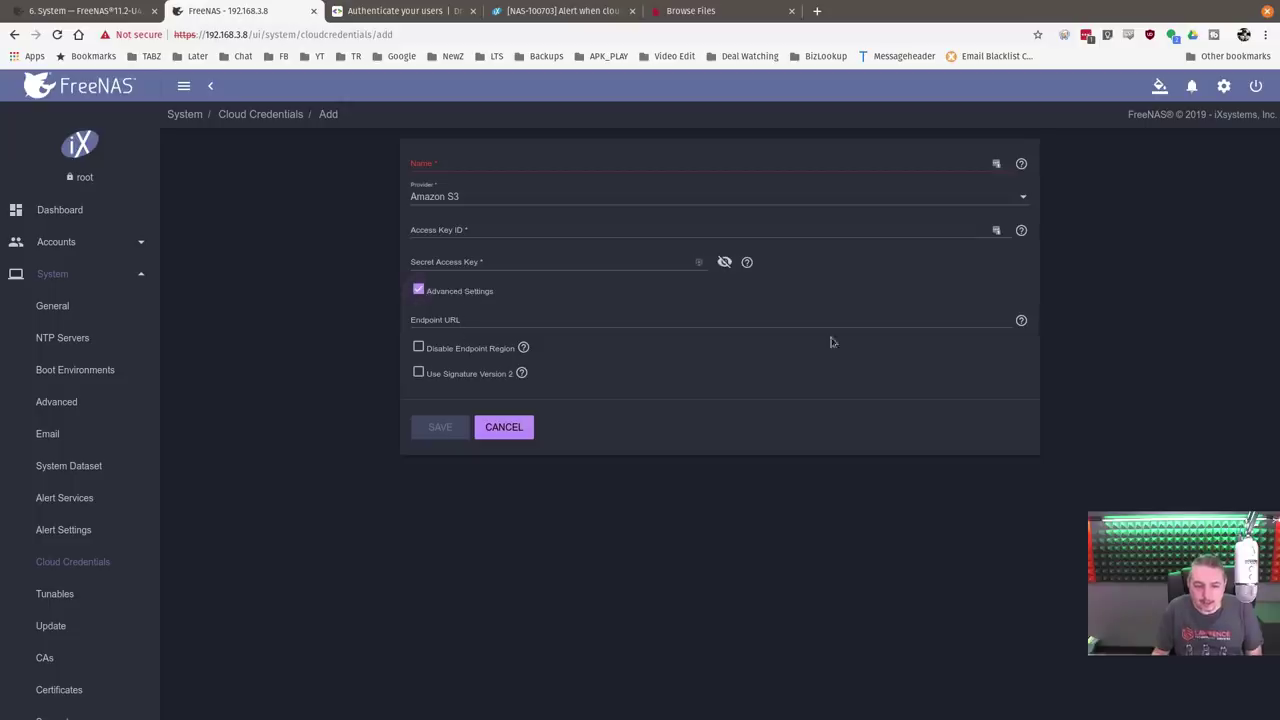
pyautogui.click(484, 204)
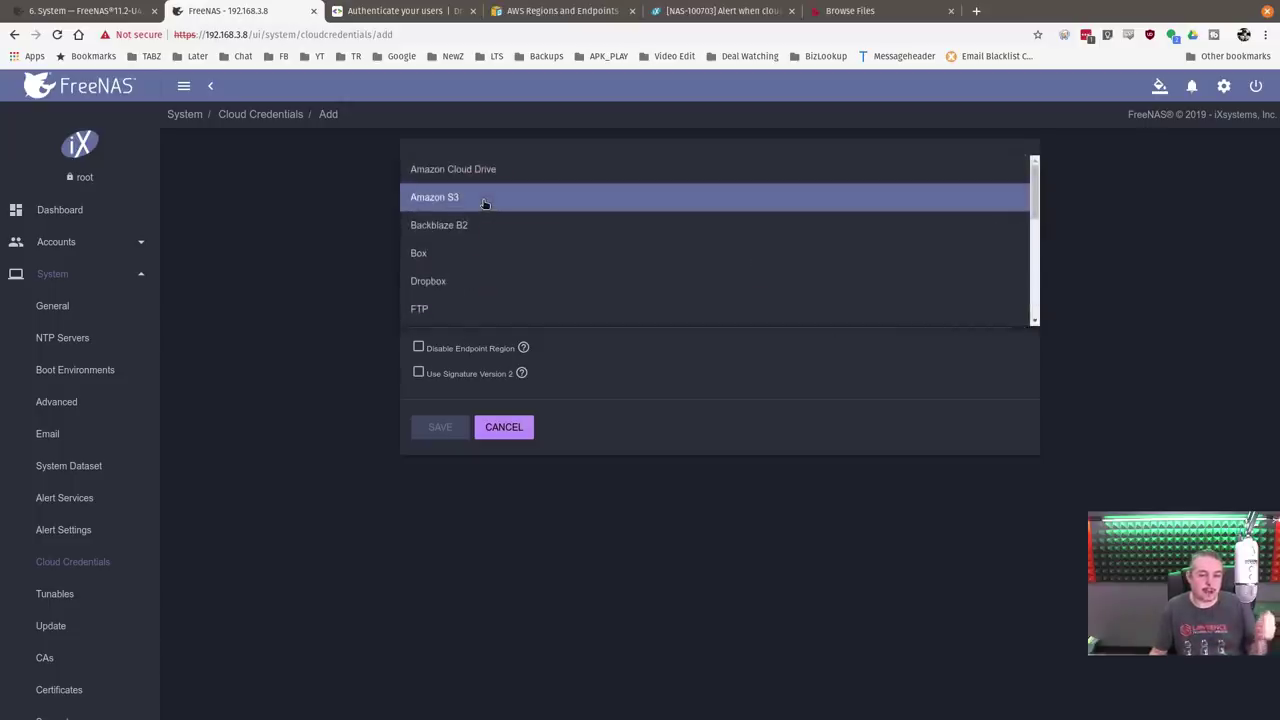
pyautogui.scroll(-5, 480, 230)
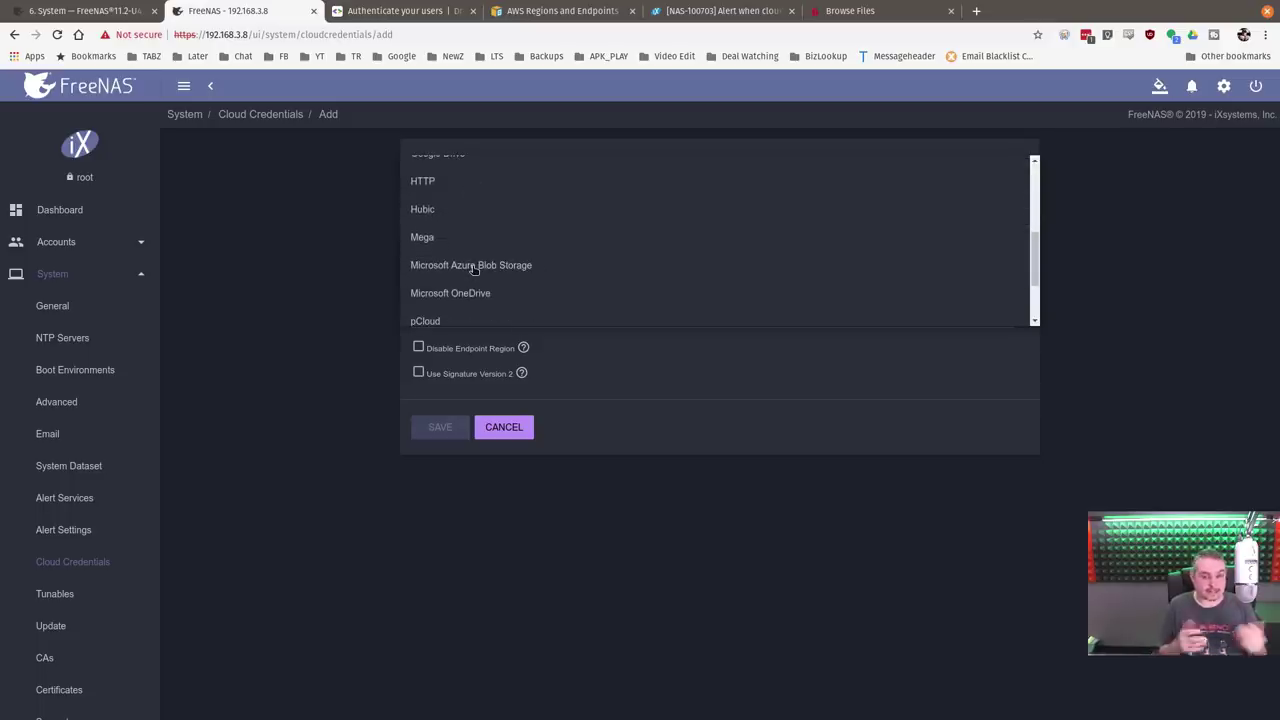
pyautogui.click(634, 440)
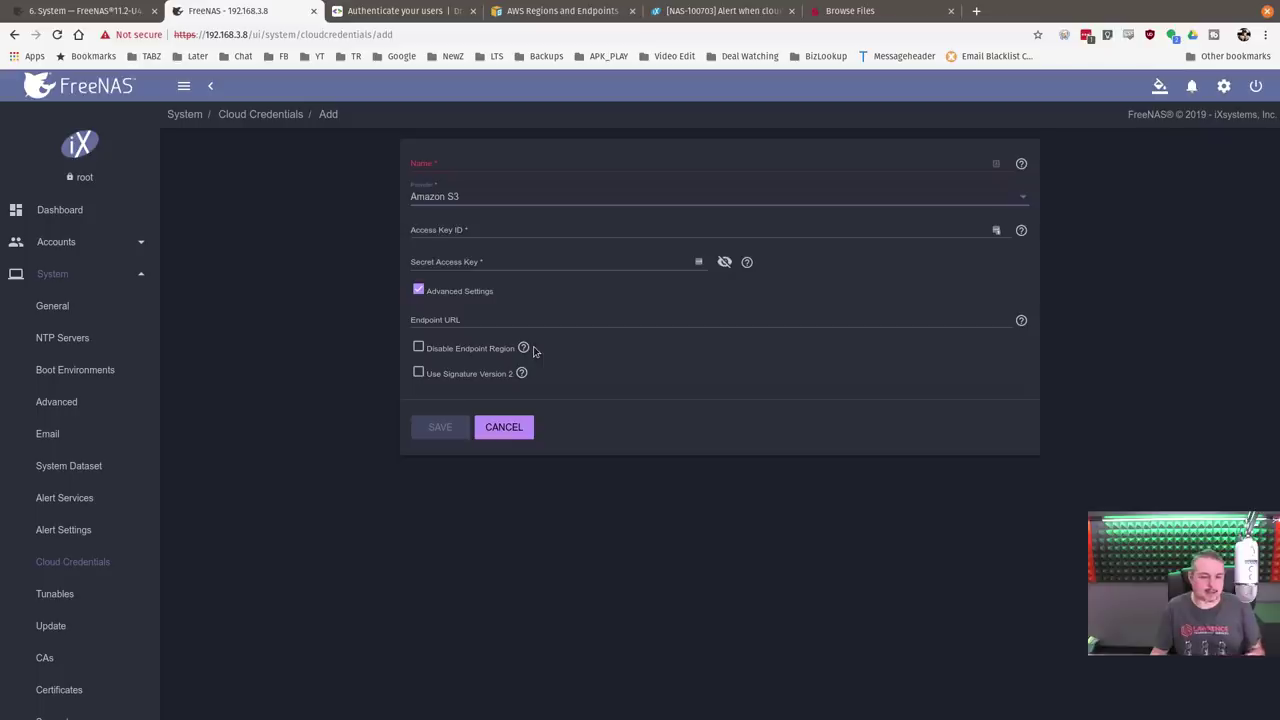
# Consult the Endpoint URL help, skim the linked AWS Simple Storage Service website endpoints page and close it.
pyautogui.click(552, 318)
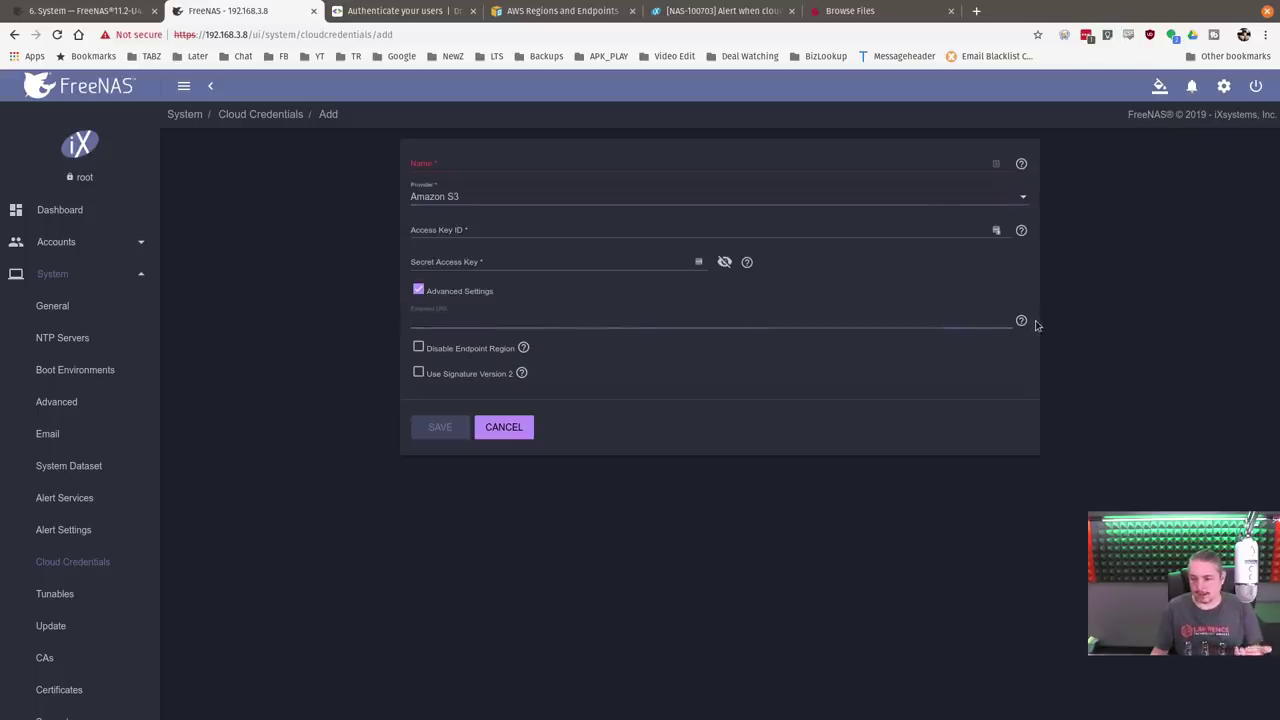
pyautogui.moveTo(1021, 320)
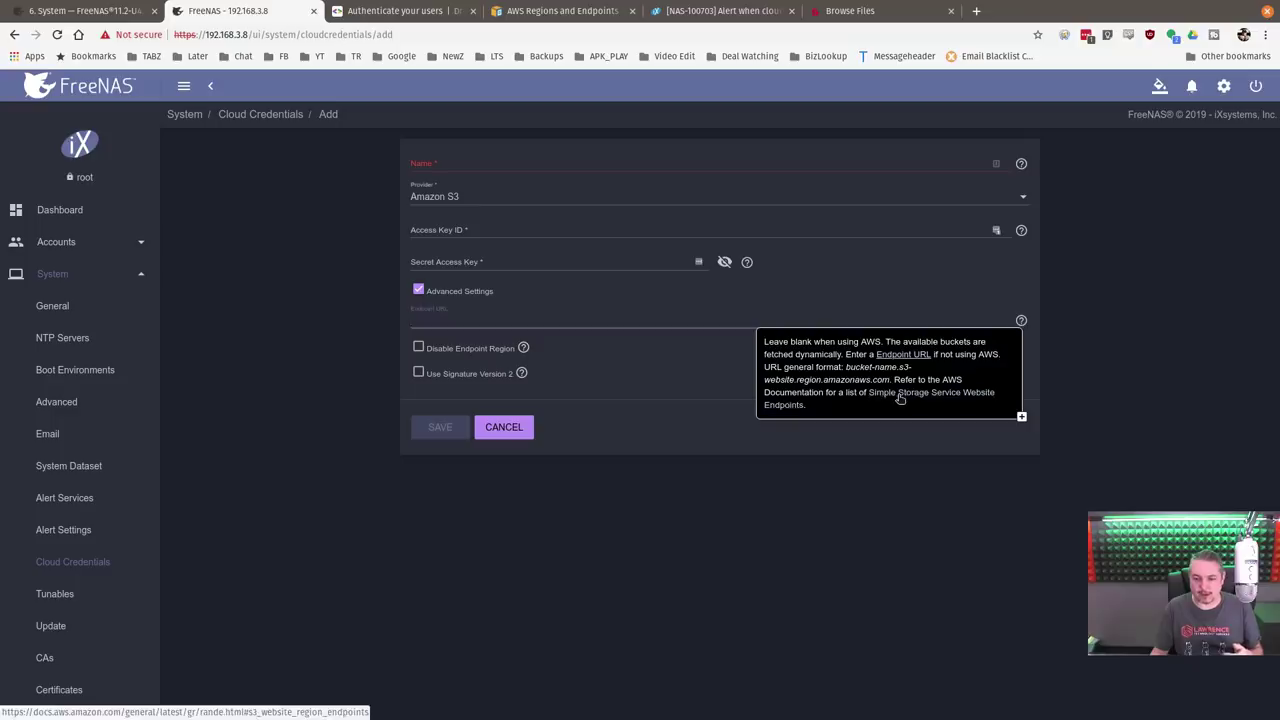
pyautogui.click(900, 398)
pyautogui.click(420, 10)
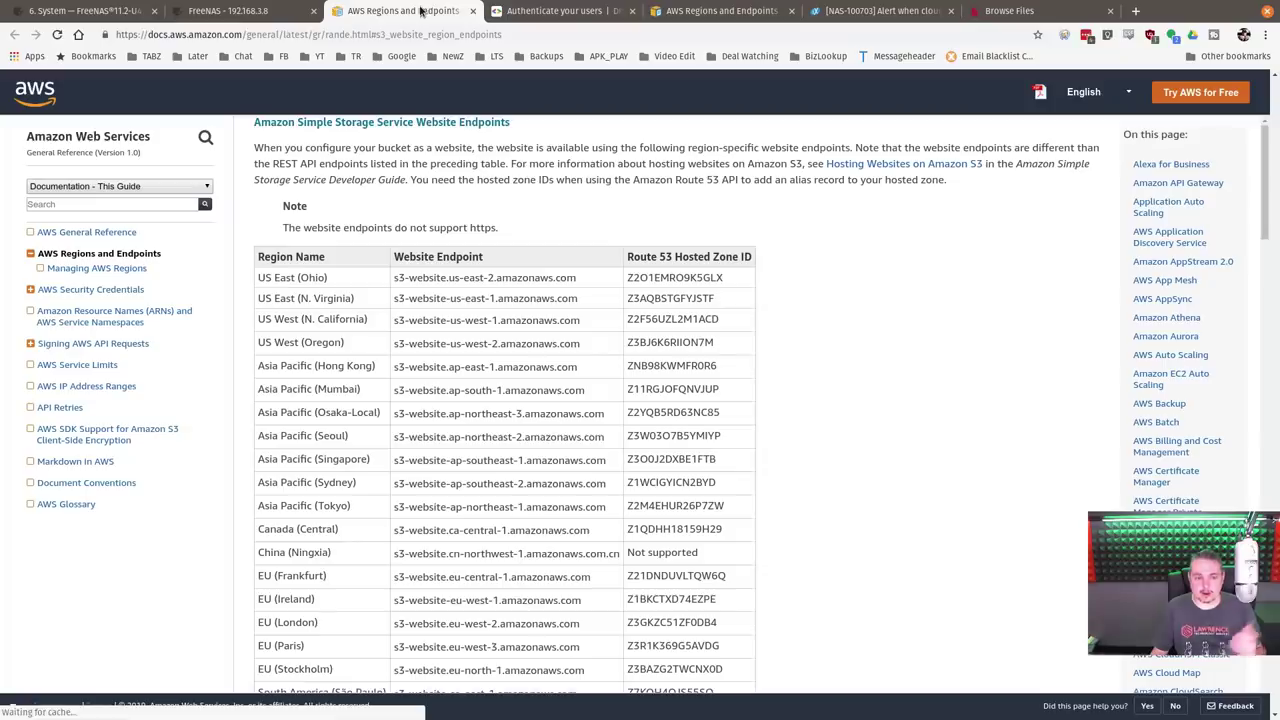
pyautogui.scroll(-10, 341, 83)
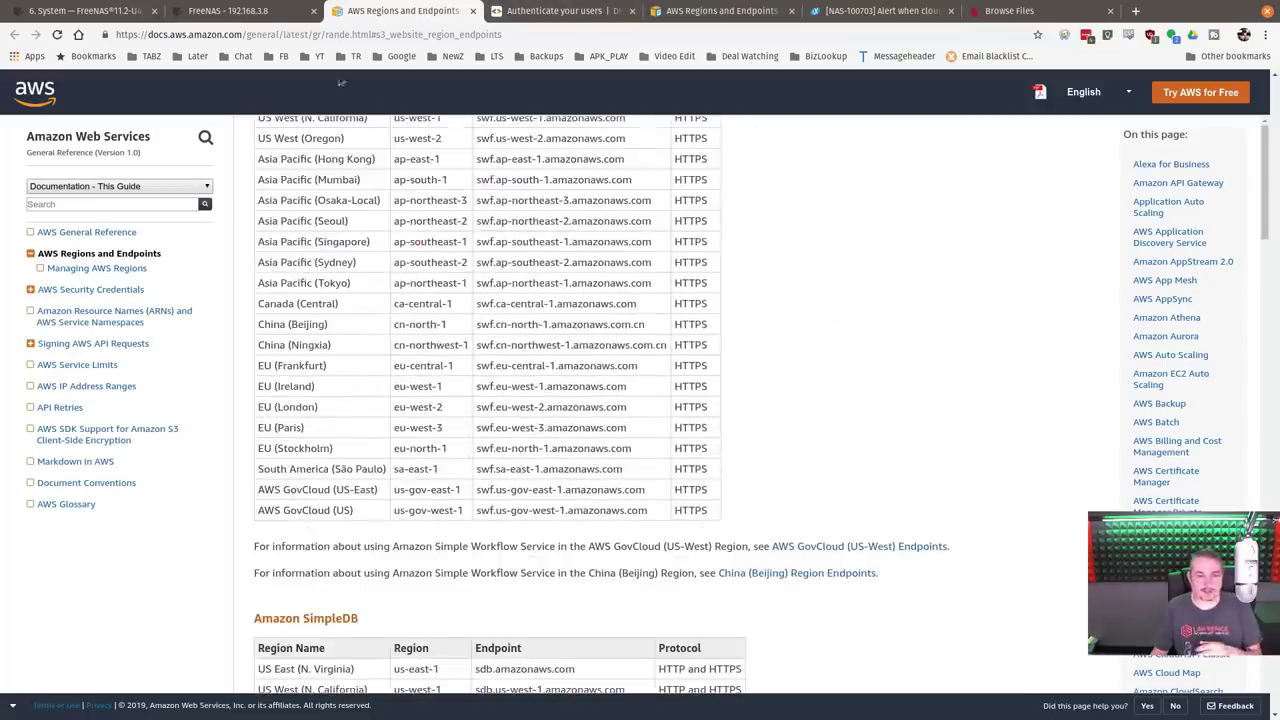
pyautogui.click(473, 10)
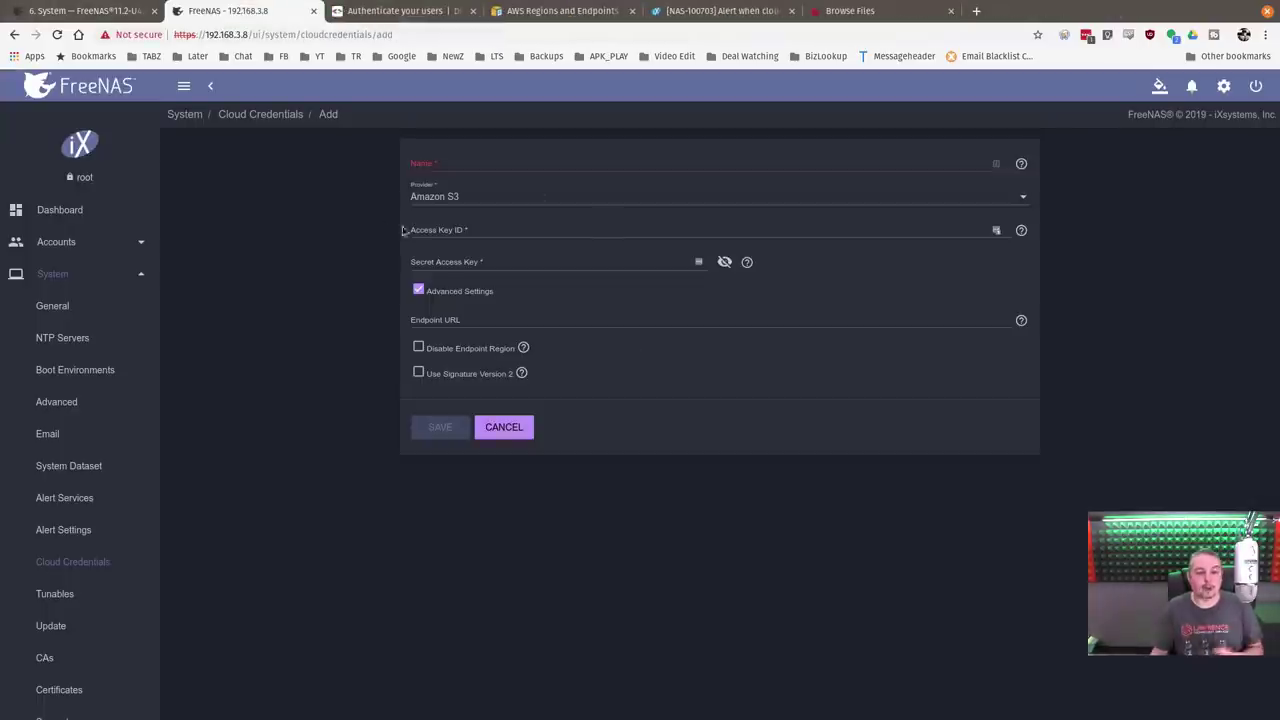
# Review the available cloud providers and cancel the new credential.
pyautogui.click(437, 200)
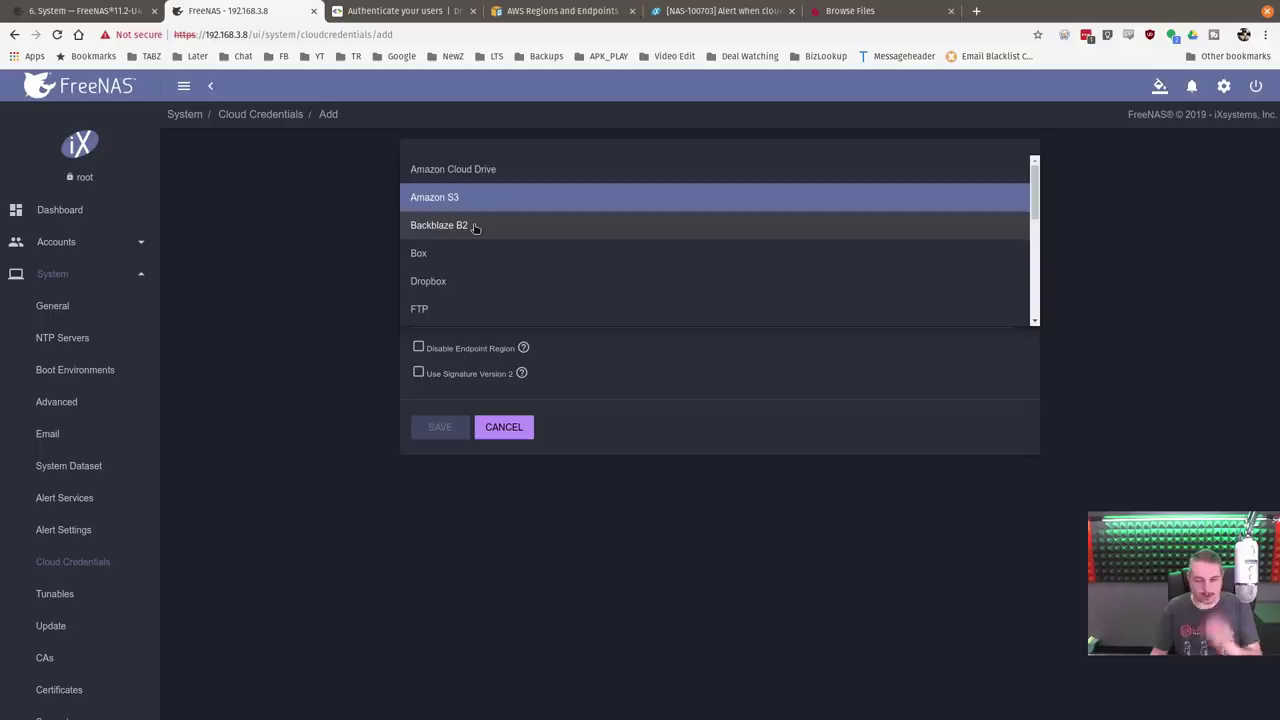
pyautogui.scroll(-3, 489, 289)
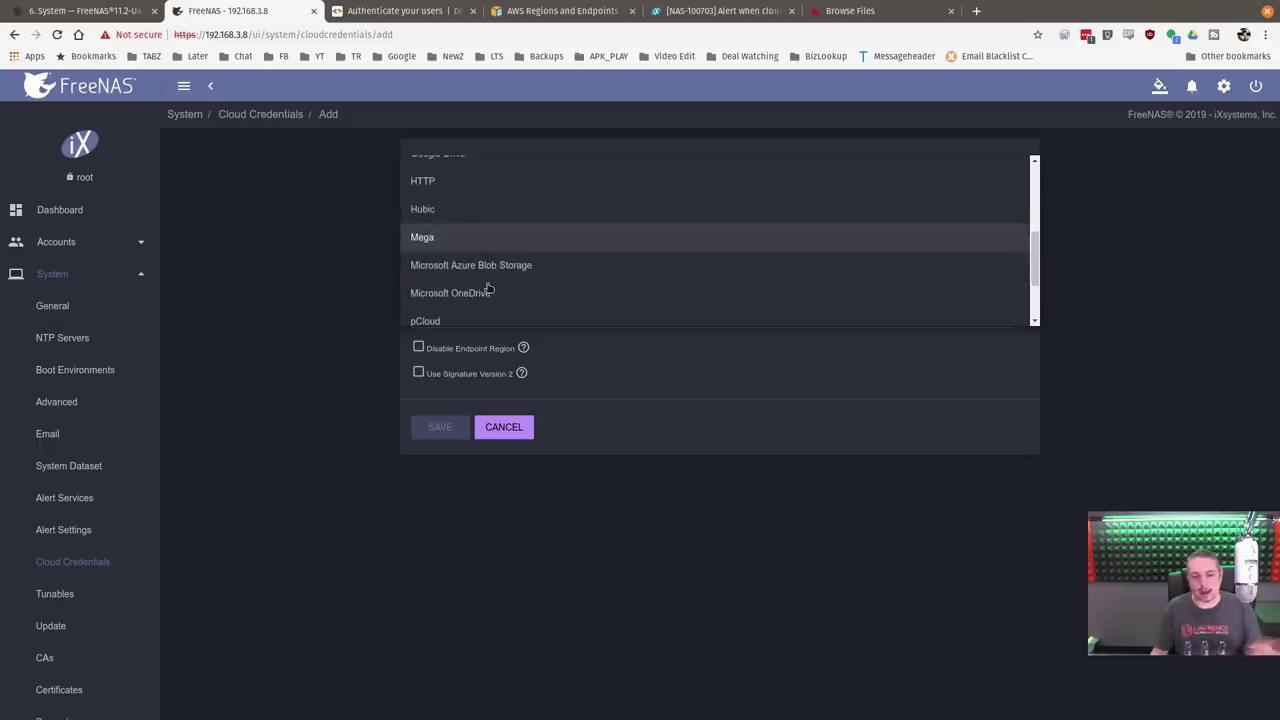
pyautogui.scroll(3, 489, 289)
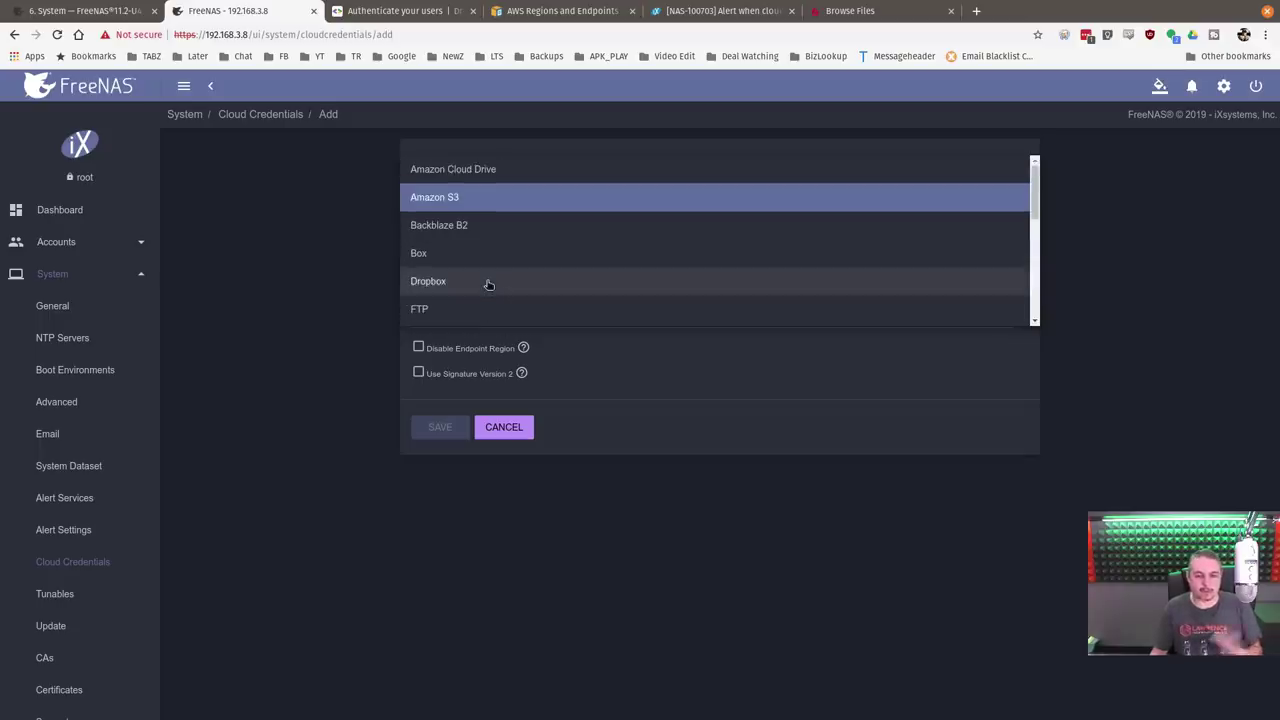
pyautogui.scroll(-3, 511, 245)
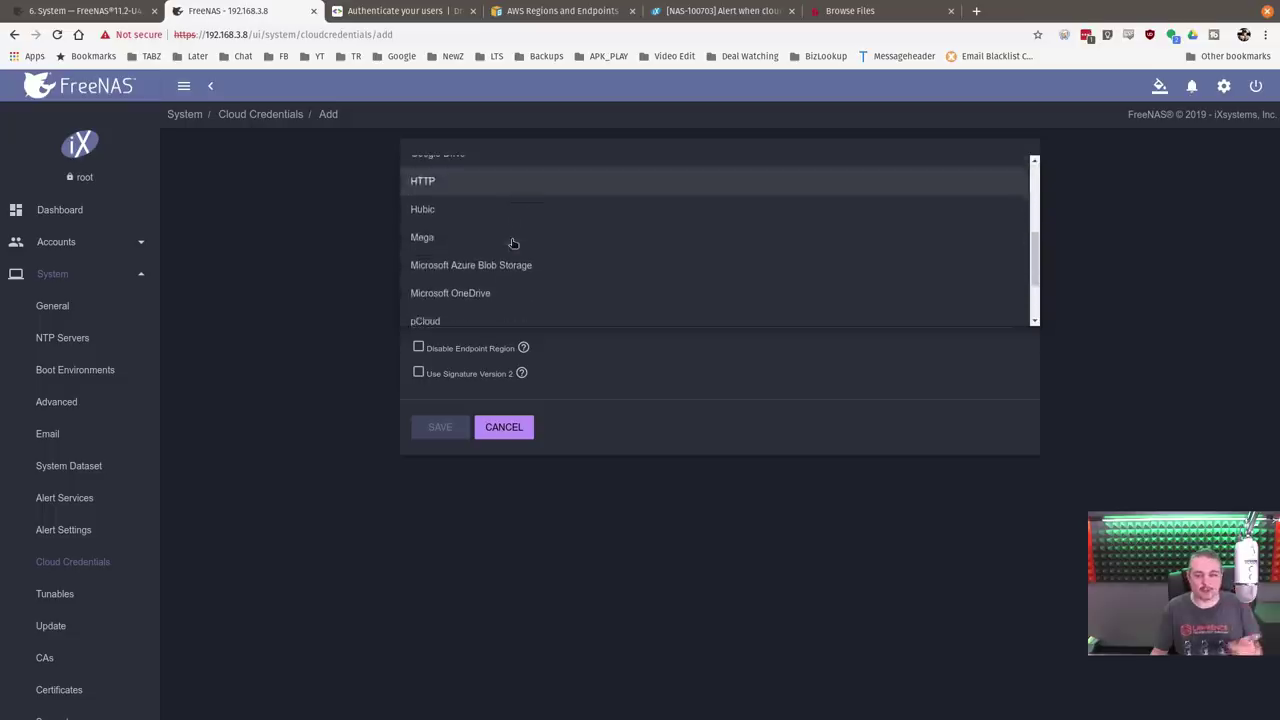
pyautogui.click(707, 520)
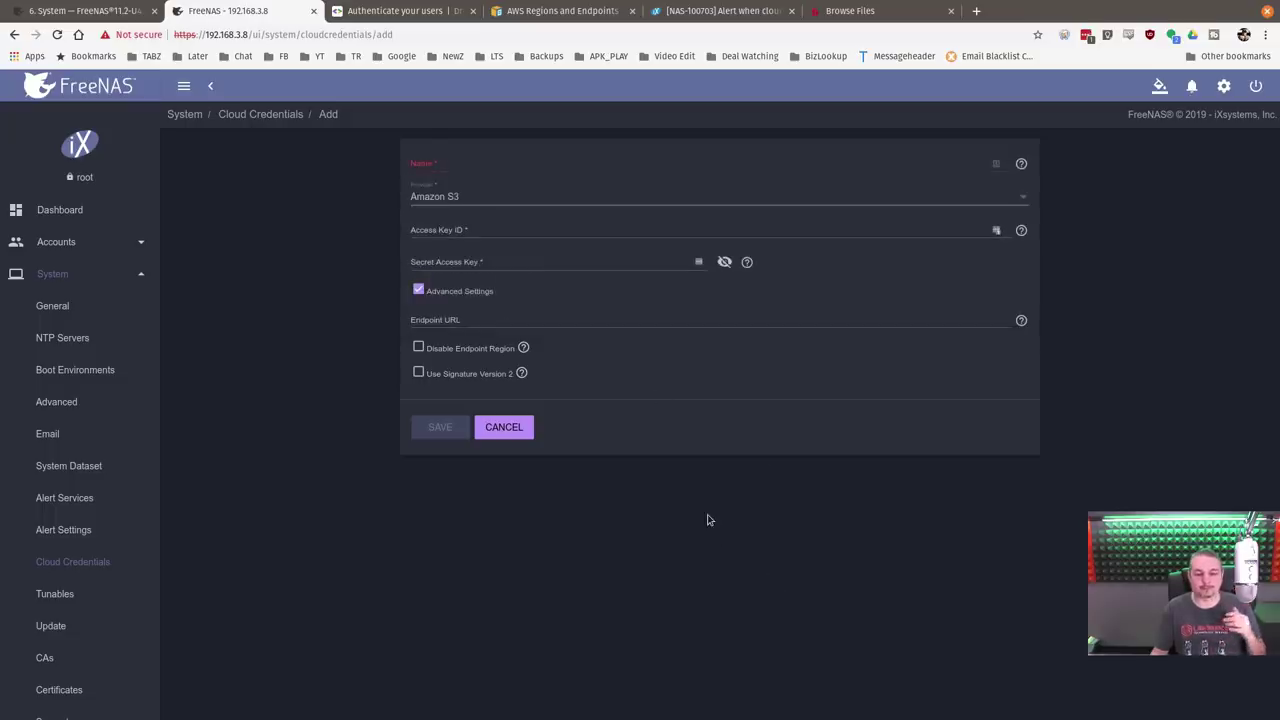
pyautogui.click(504, 429)
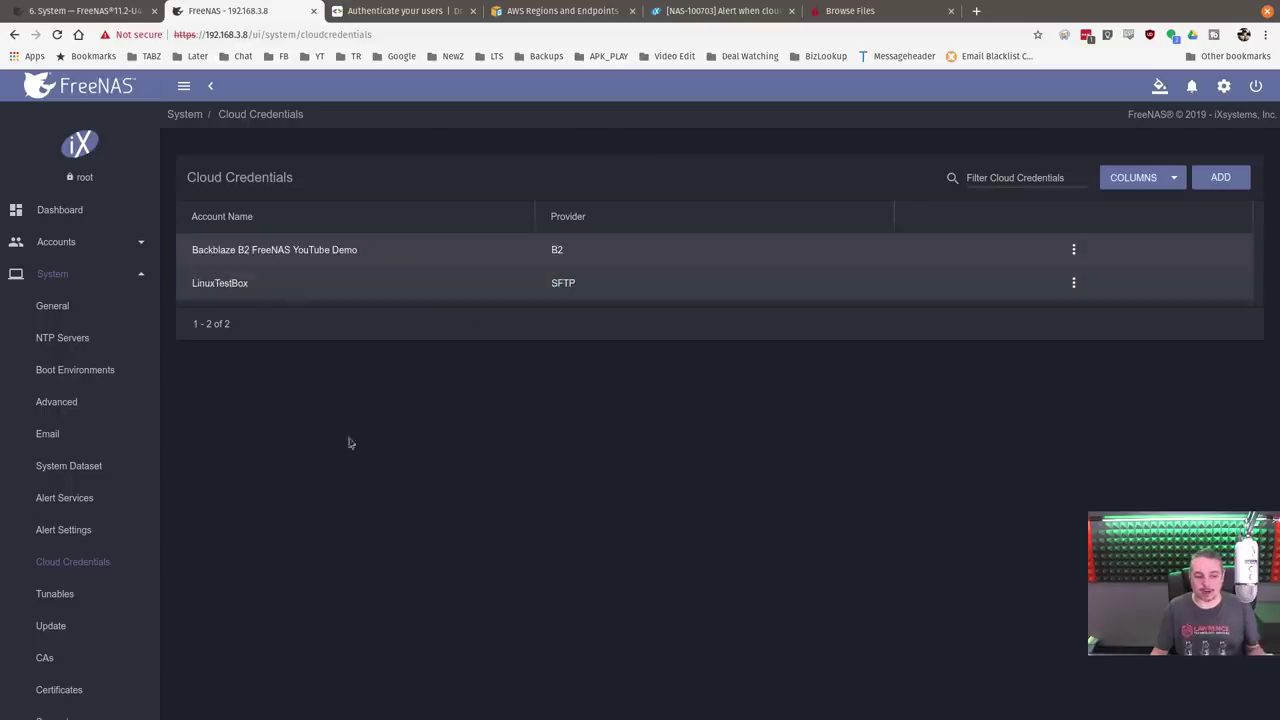
# Open the Cloud Sync Tasks list, check its column options and collapse the navigation sidebar to show the full table.
pyautogui.scroll(-2, 66, 483)
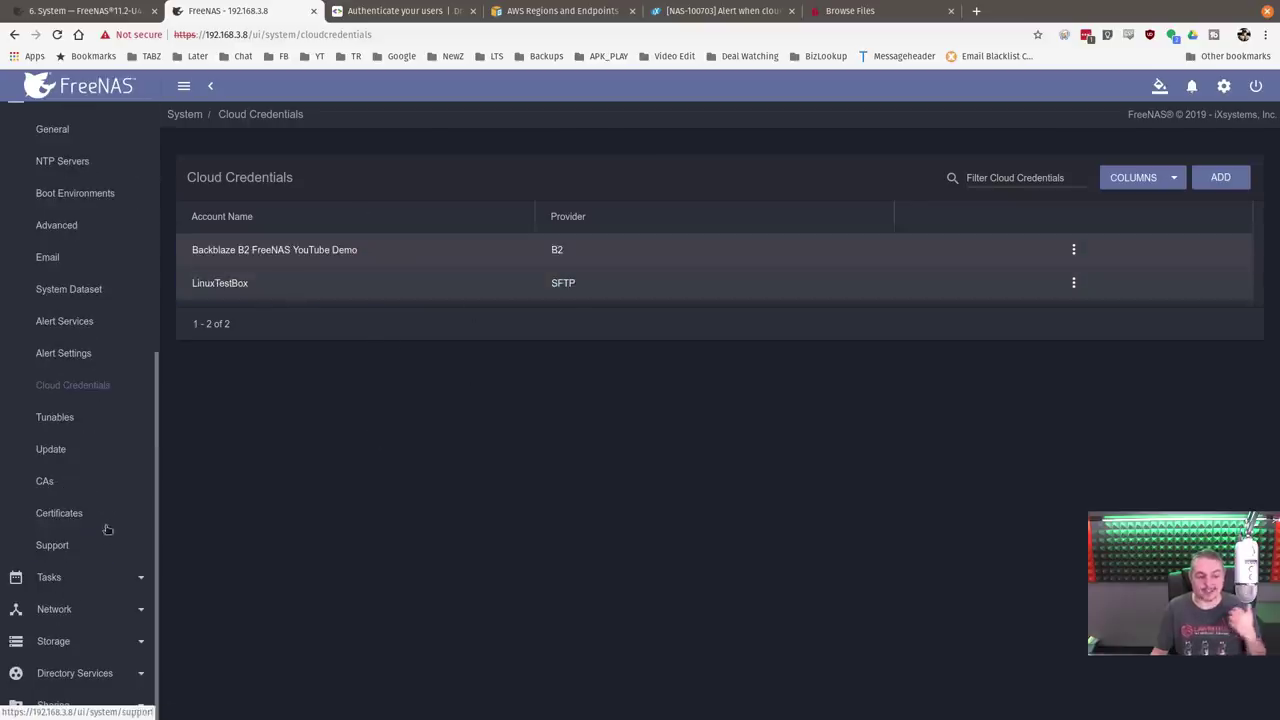
pyautogui.scroll(-1, 129, 495)
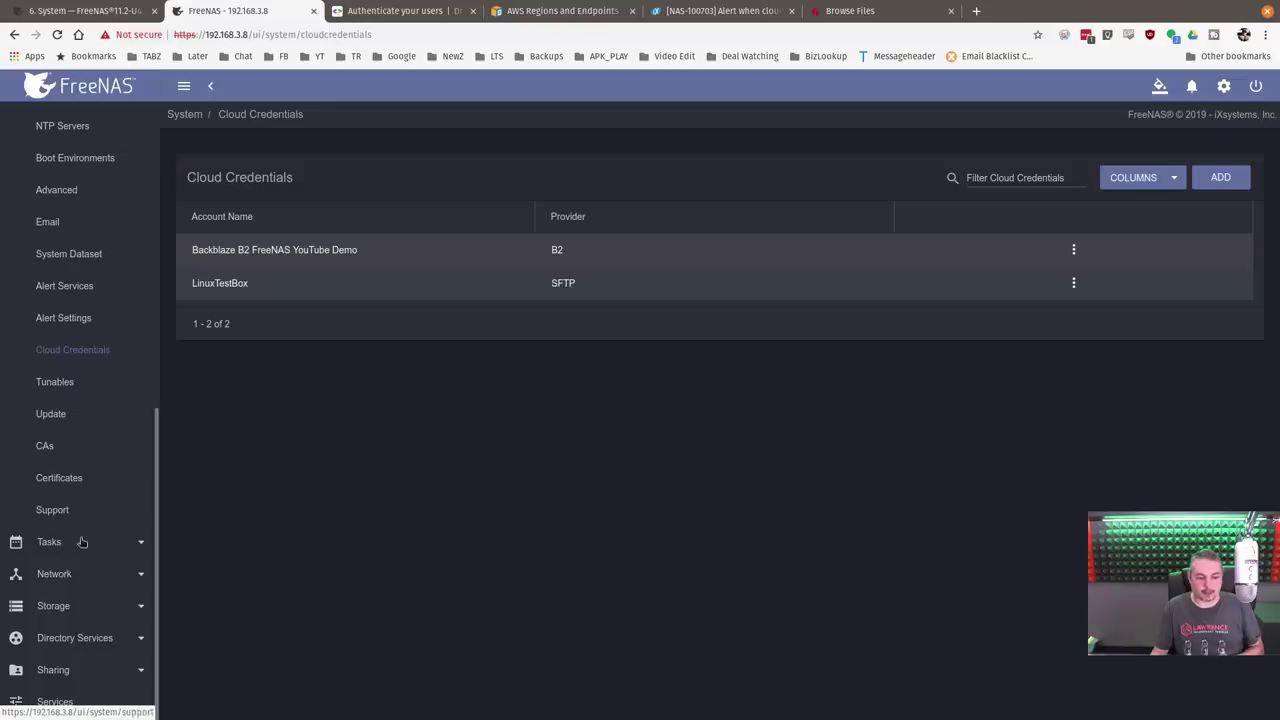
pyautogui.click(80, 540)
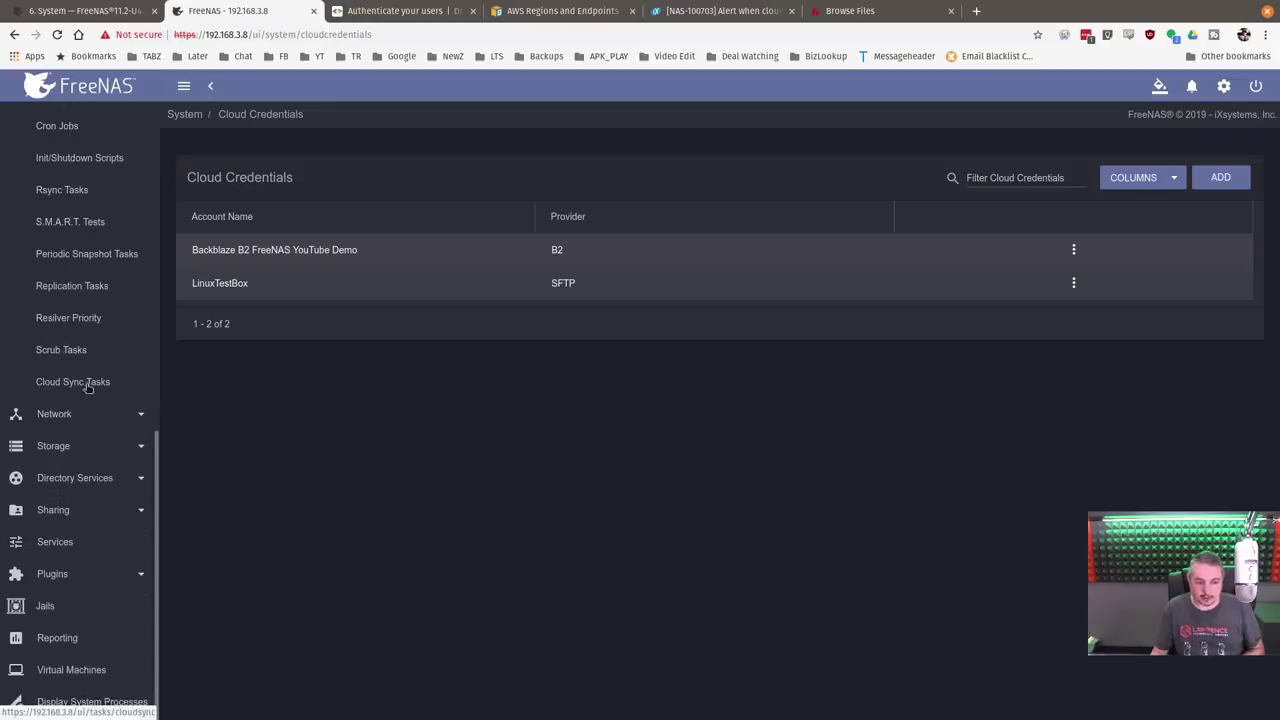
pyautogui.click(80, 383)
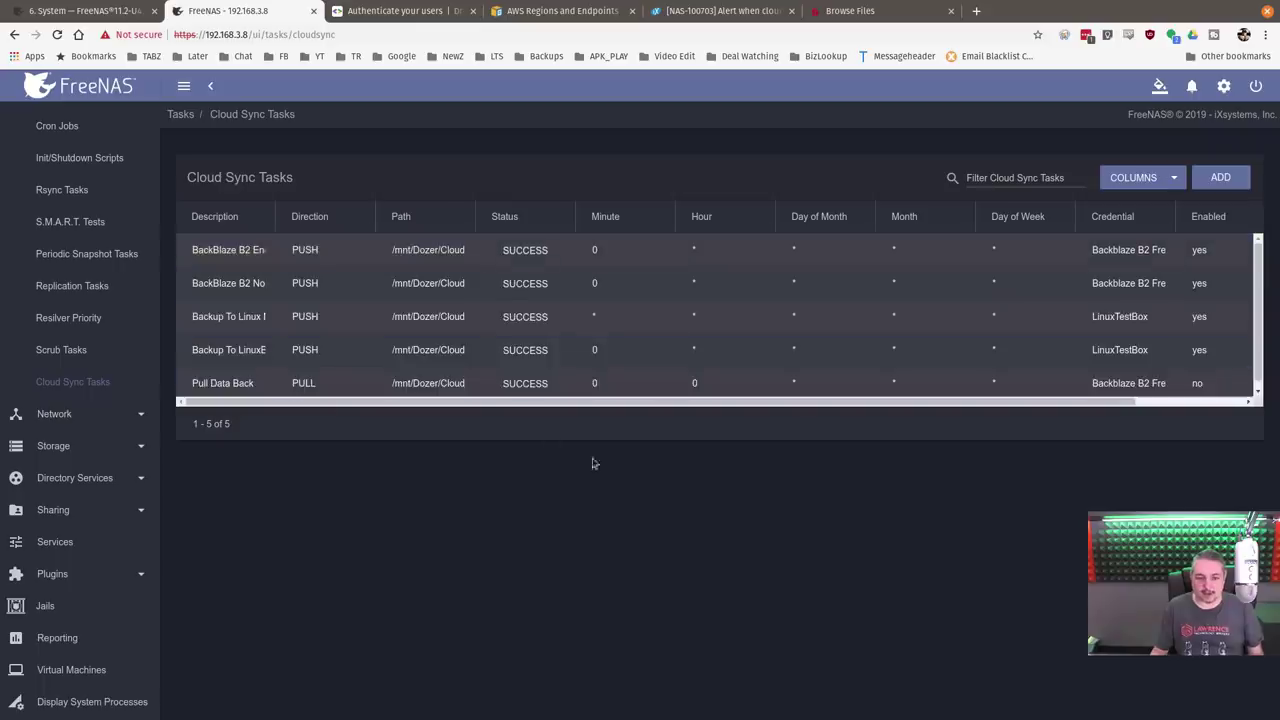
pyautogui.click(1138, 180)
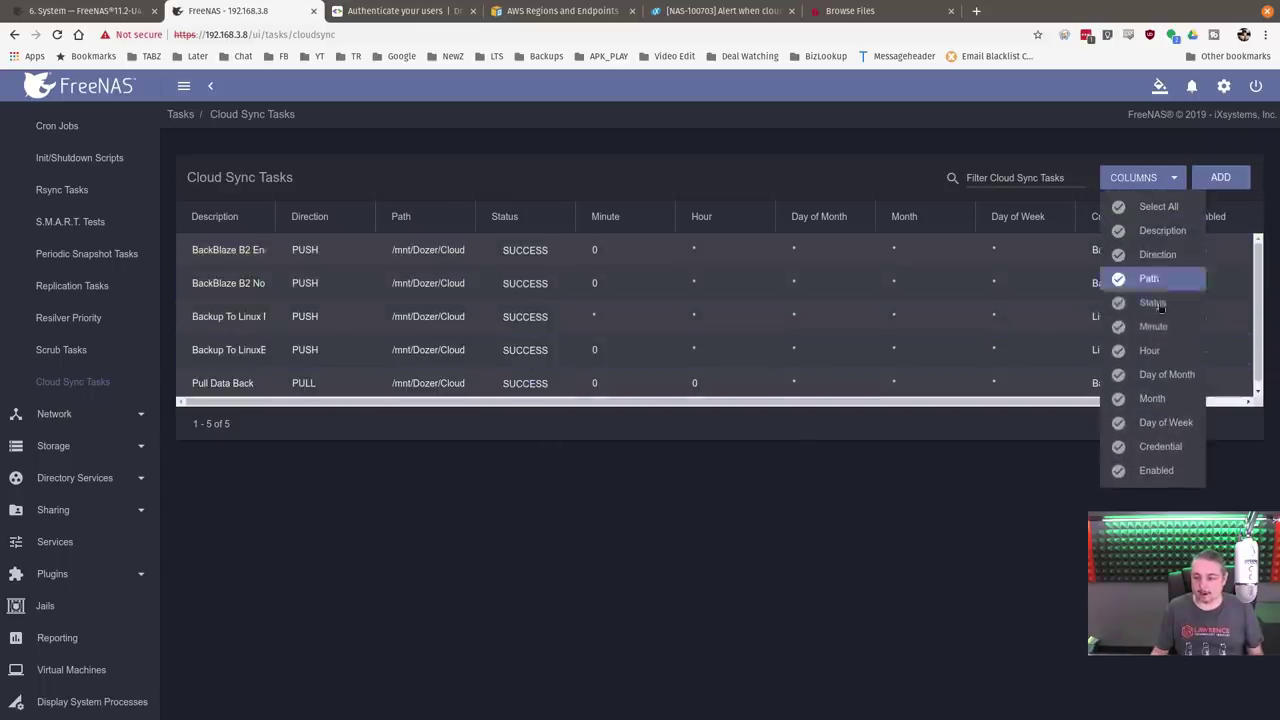
pyautogui.click(186, 86)
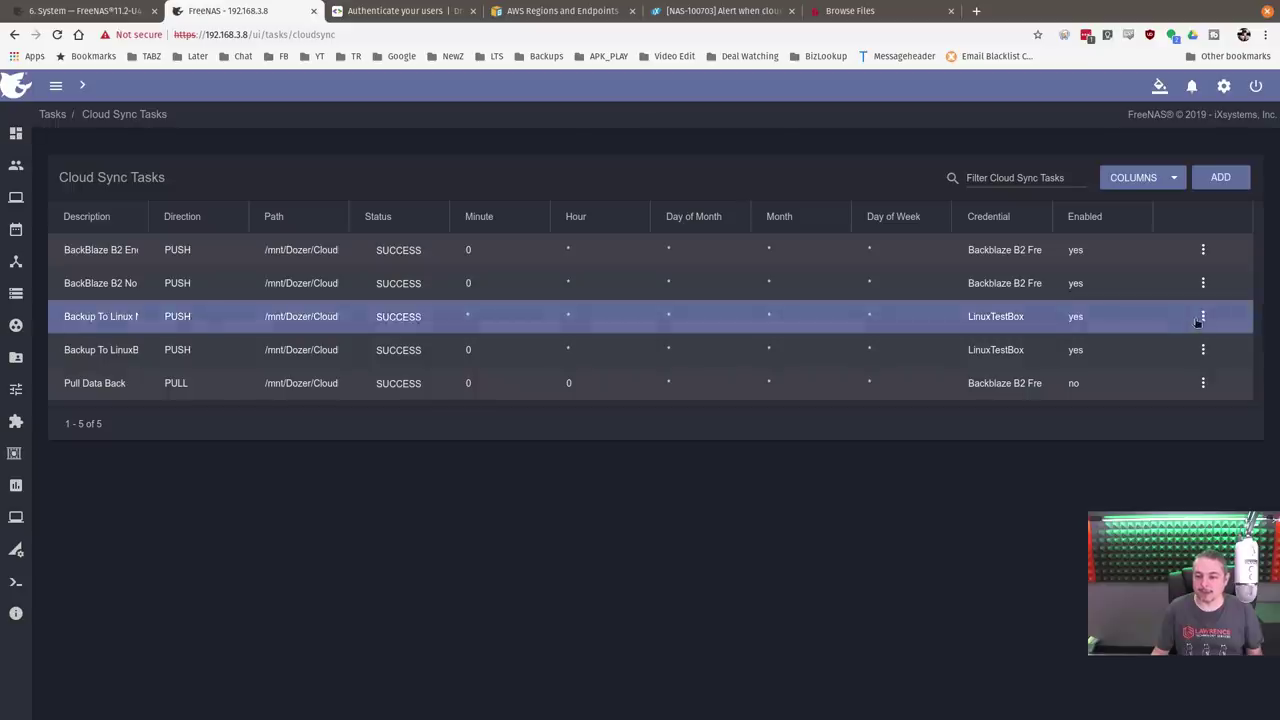
# Start a new cloud sync task with the description "Some Backup" and the direction PUSH.
pyautogui.click(1224, 179)
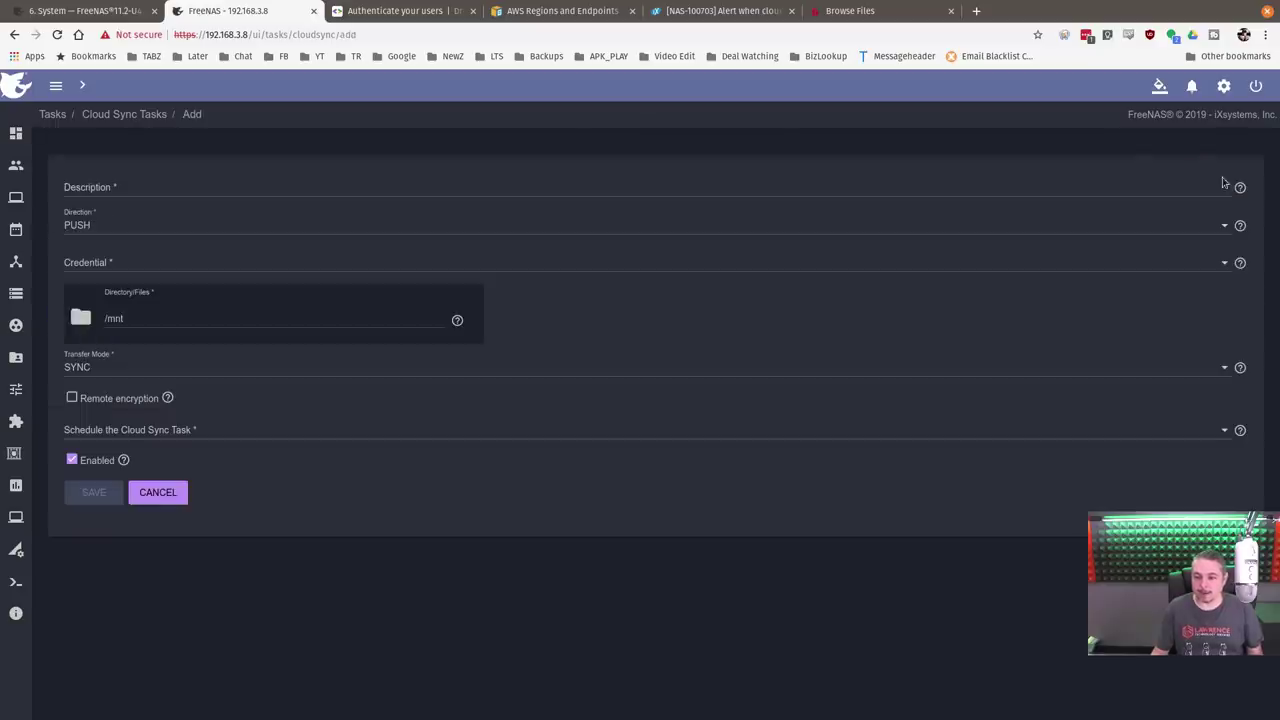
pyautogui.click(132, 187)
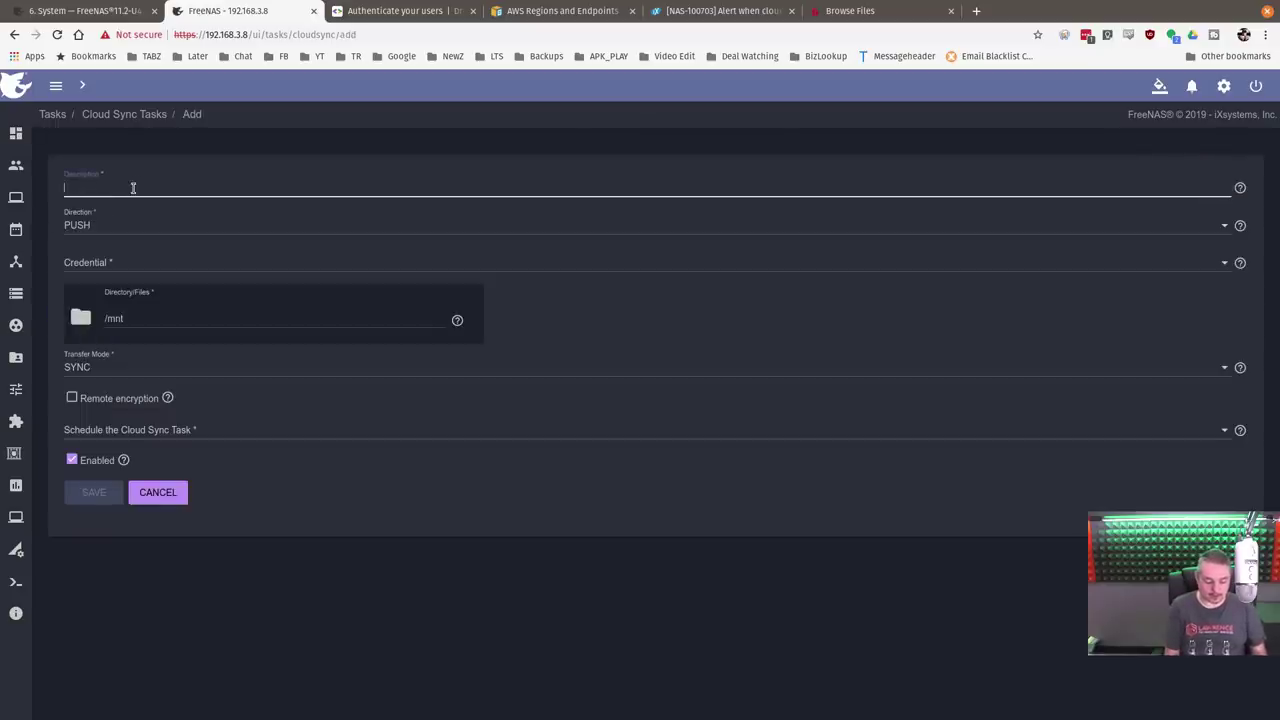
pyautogui.write('Some Backup')
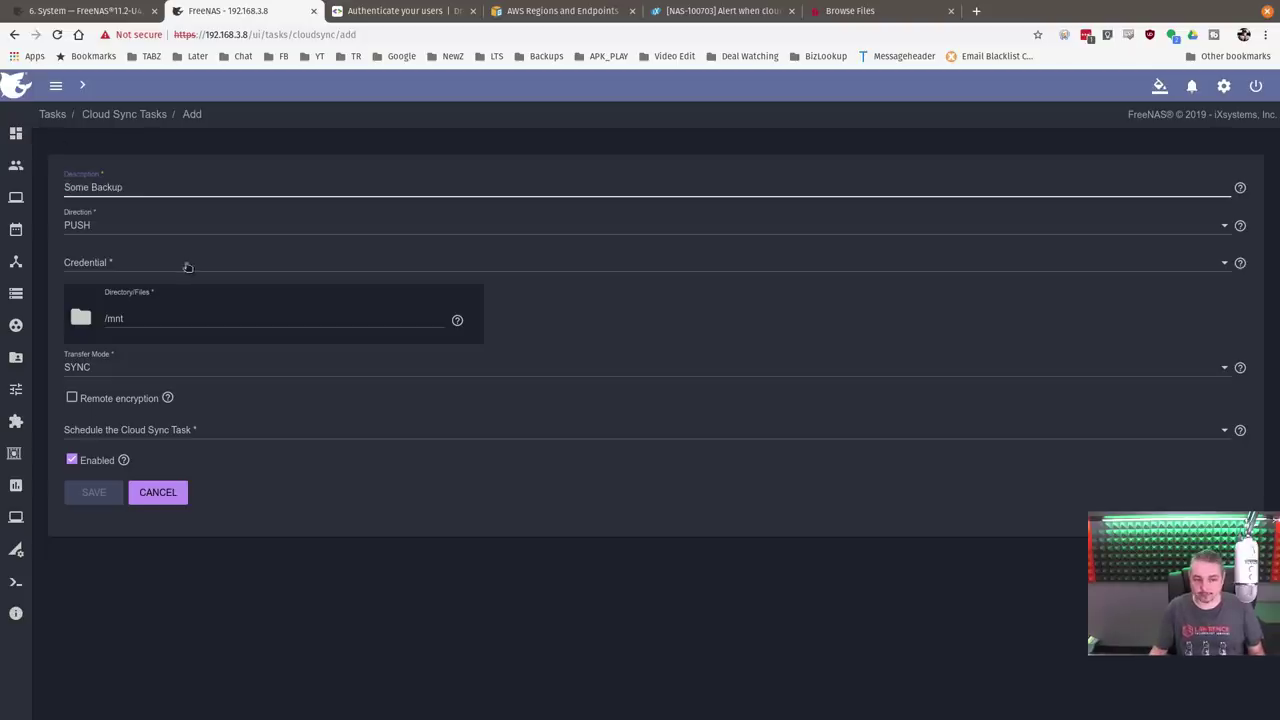
pyautogui.click(106, 226)
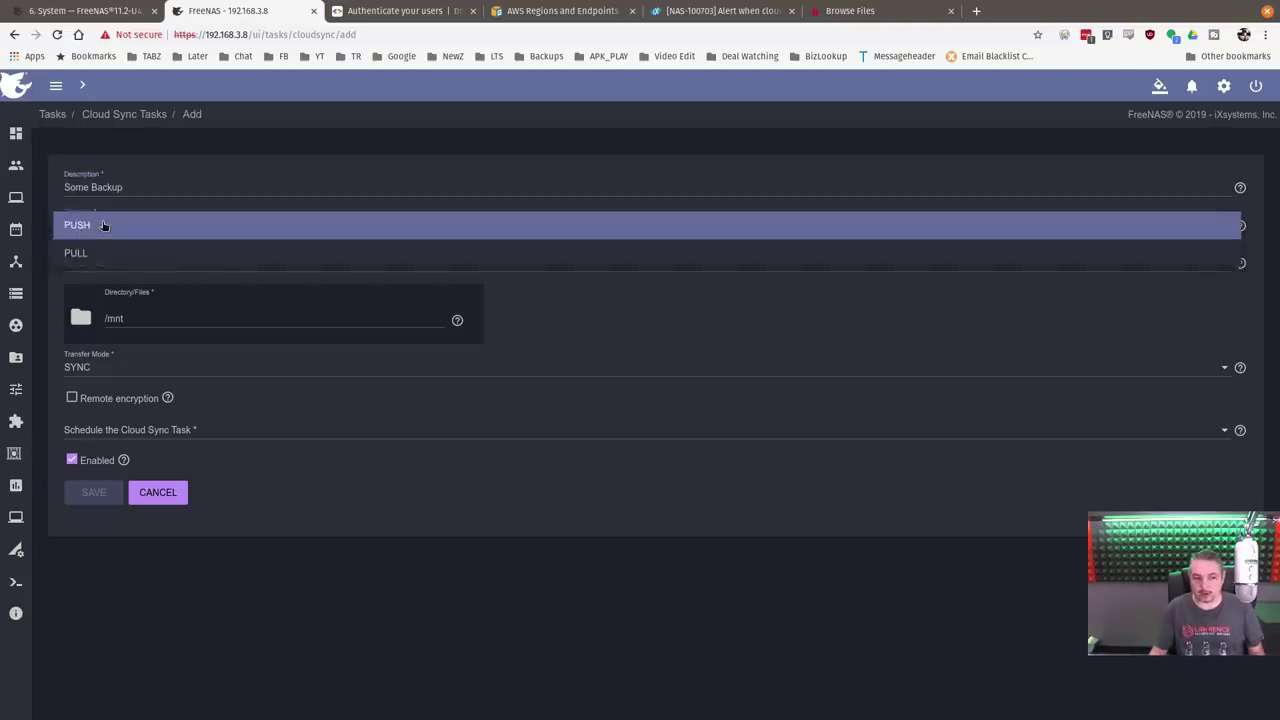
pyautogui.click(104, 226)
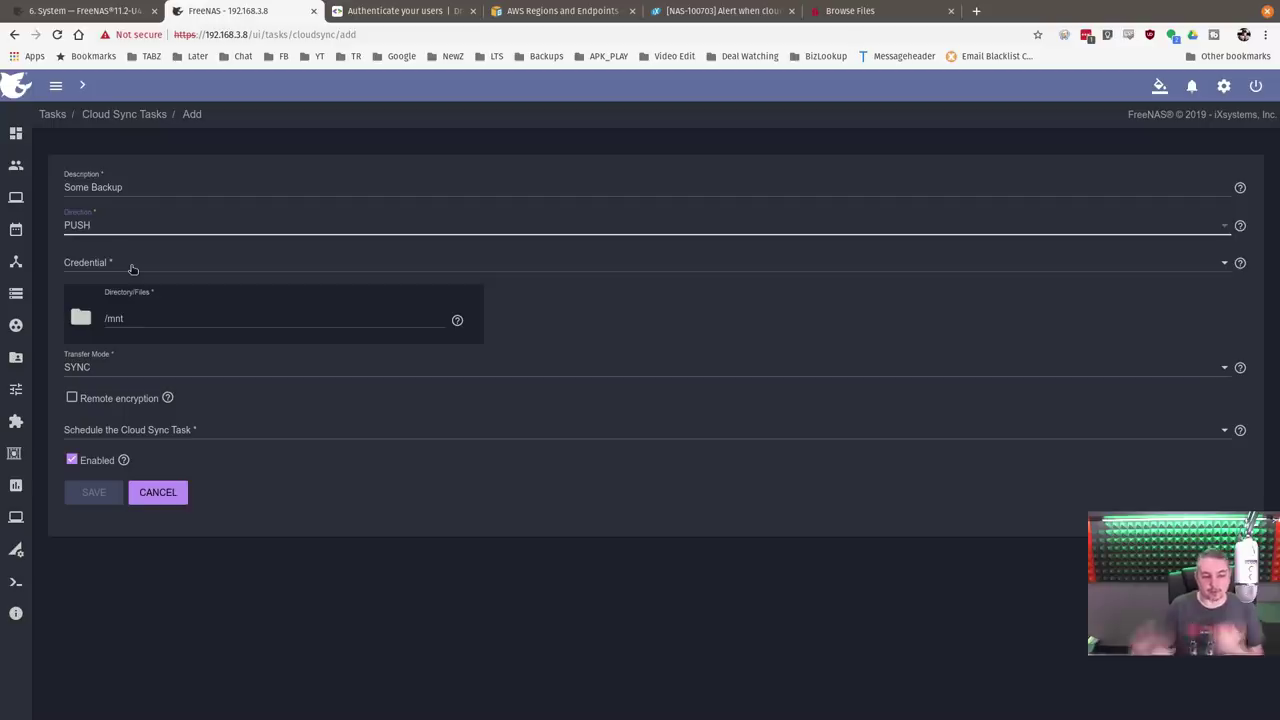
# Set the cloud sync task's credential to LinuxTestBox (SFTP).
pyautogui.click(132, 264)
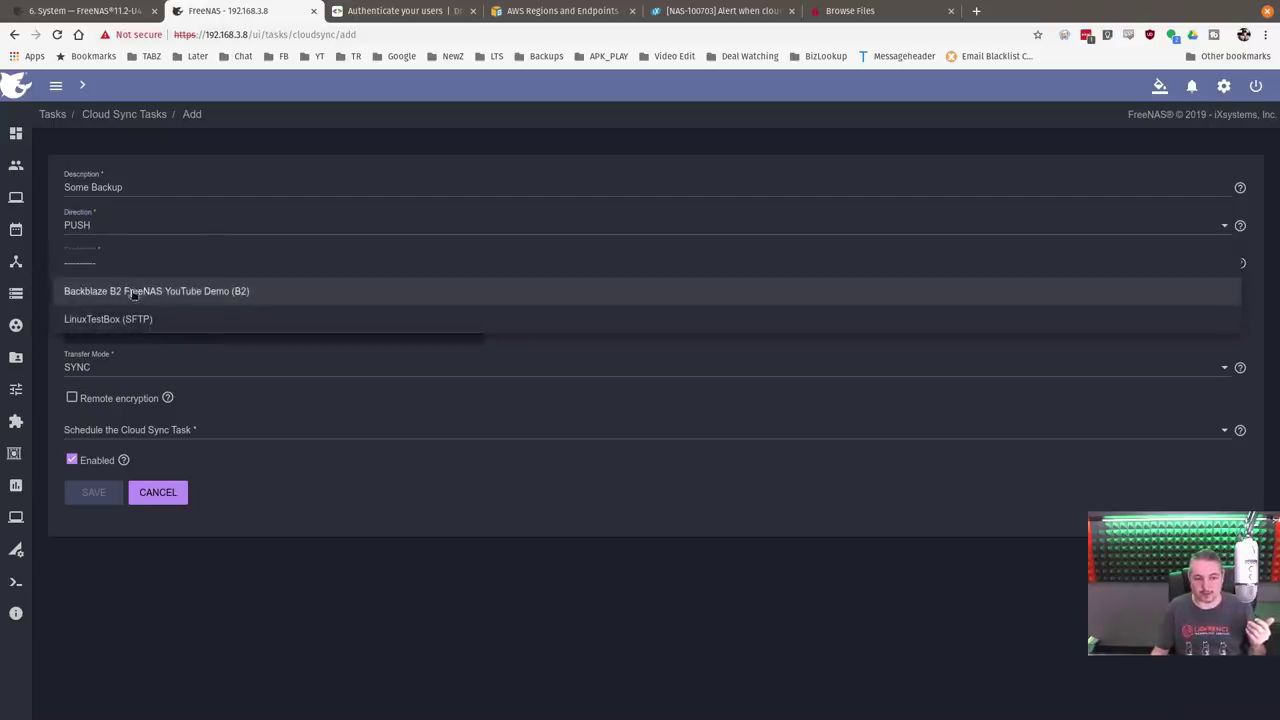
pyautogui.click(408, 465)
pyautogui.click(171, 265)
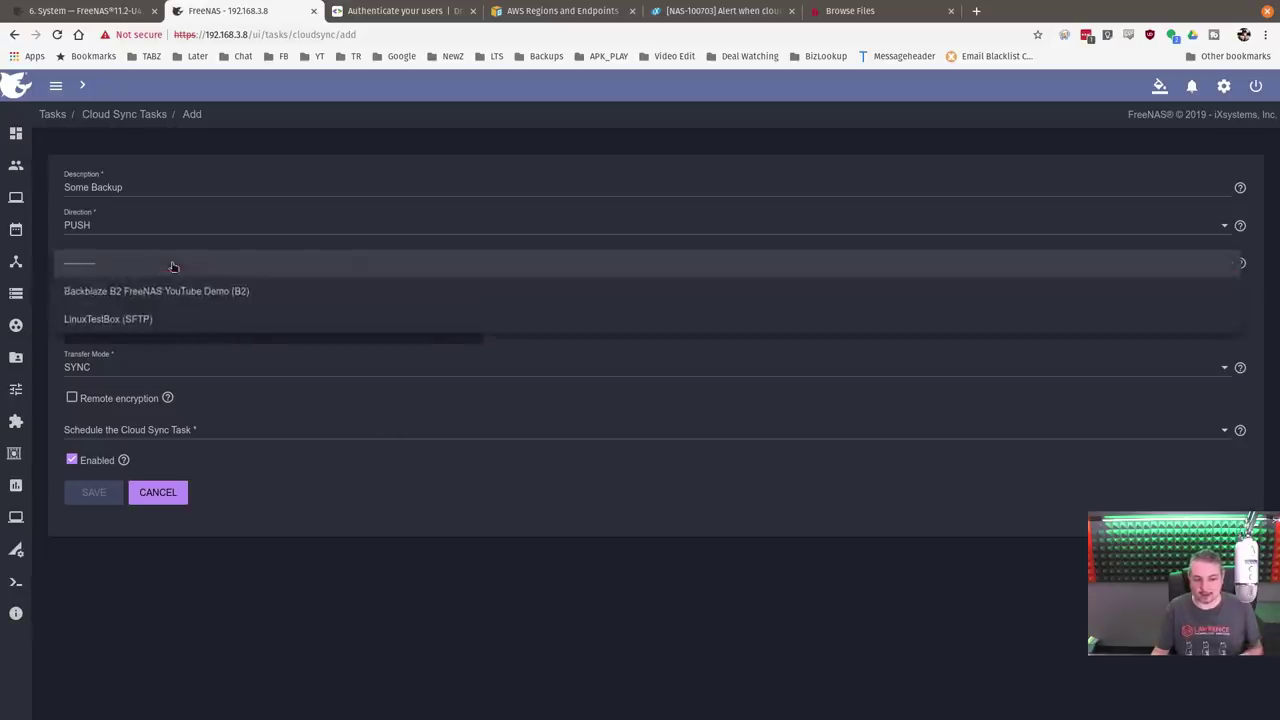
pyautogui.click(158, 317)
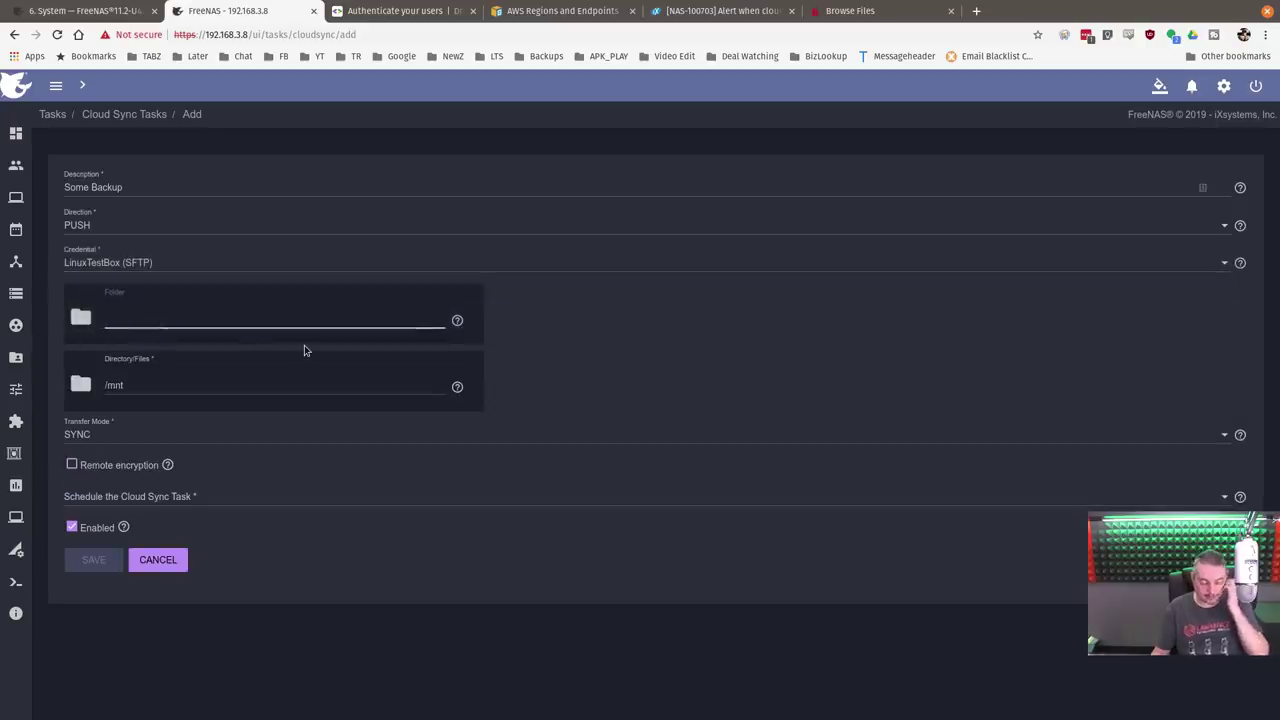
# Set the cloud sync task's remote folder to SomeTestFolder.
pyautogui.write('Soim')
pyautogui.press('BackSpace')
pyautogui.press('BackSpace')
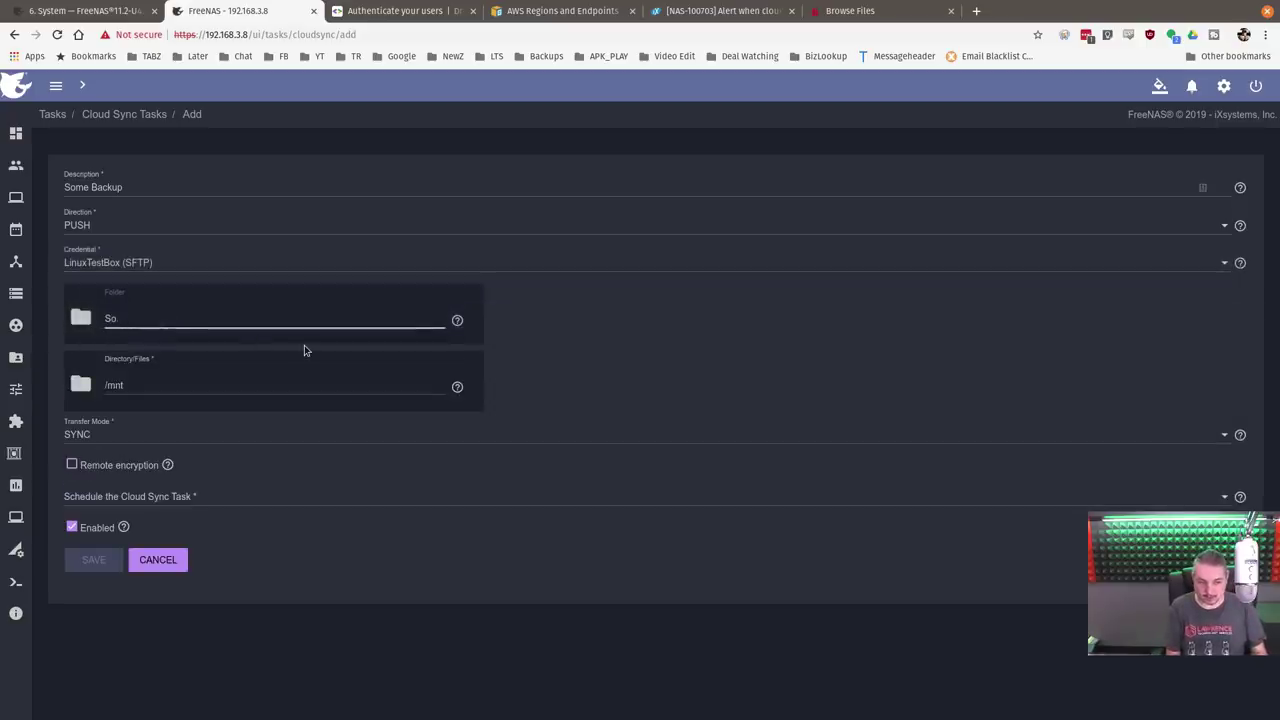
pyautogui.write('meTest')
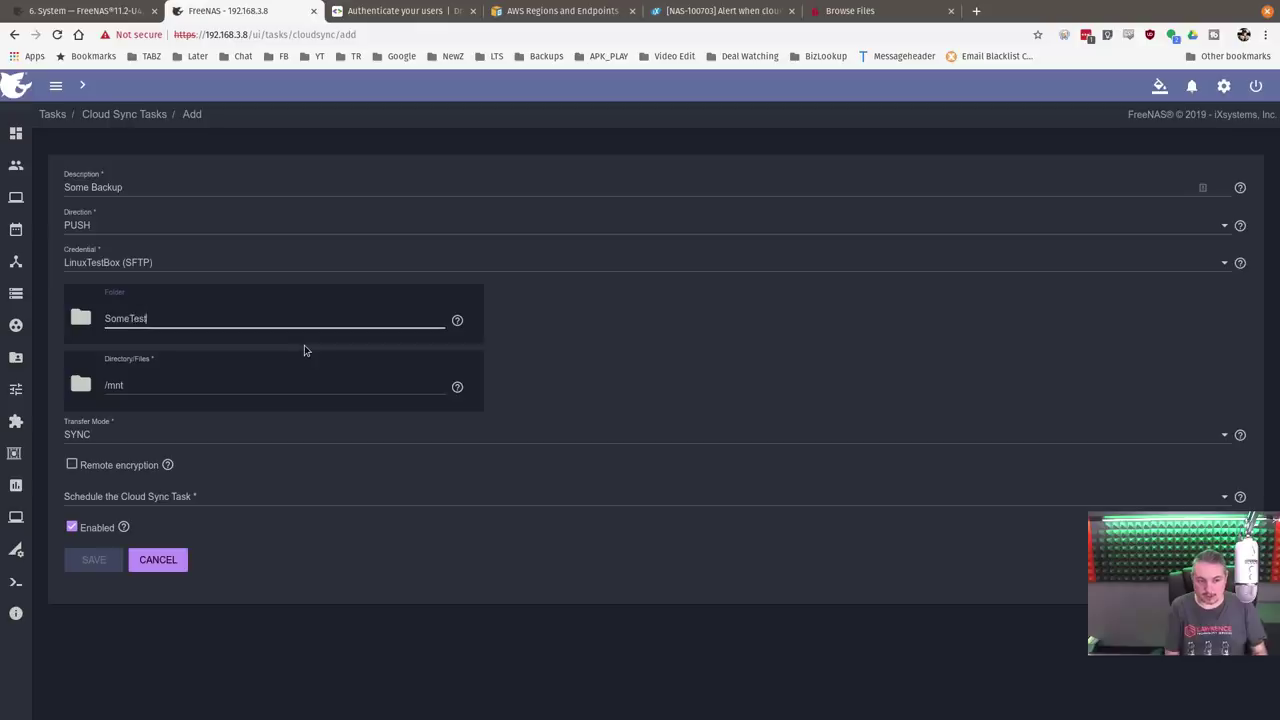
pyautogui.write('Folder')
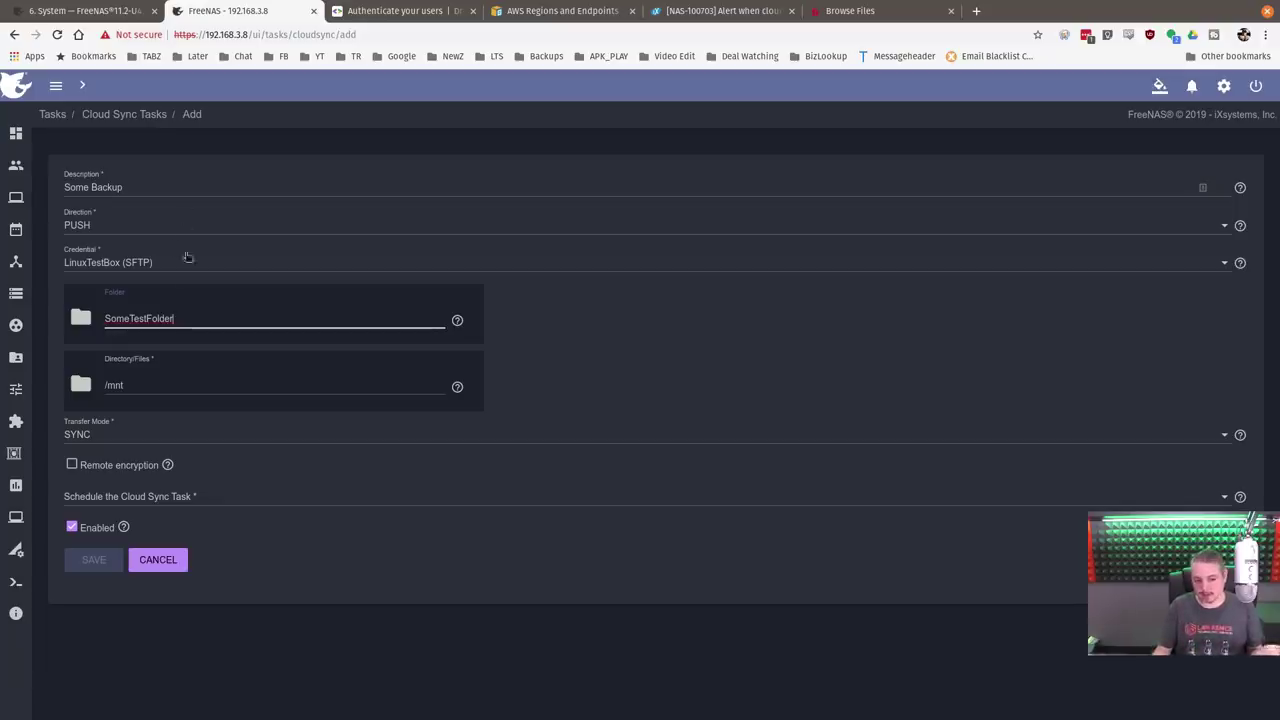
# Set the cloud sync task's local directory to /mnt/Dozer/CloudBackupDemo.
pyautogui.click(173, 384)
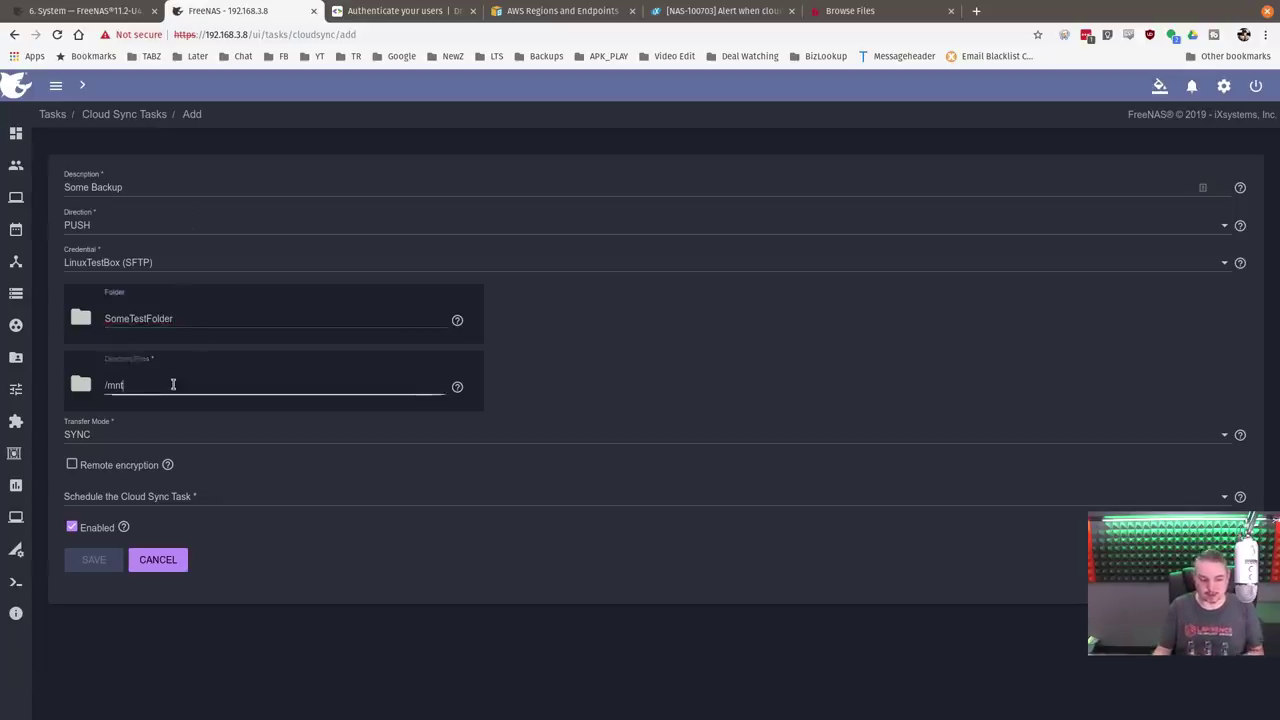
pyautogui.click(84, 388)
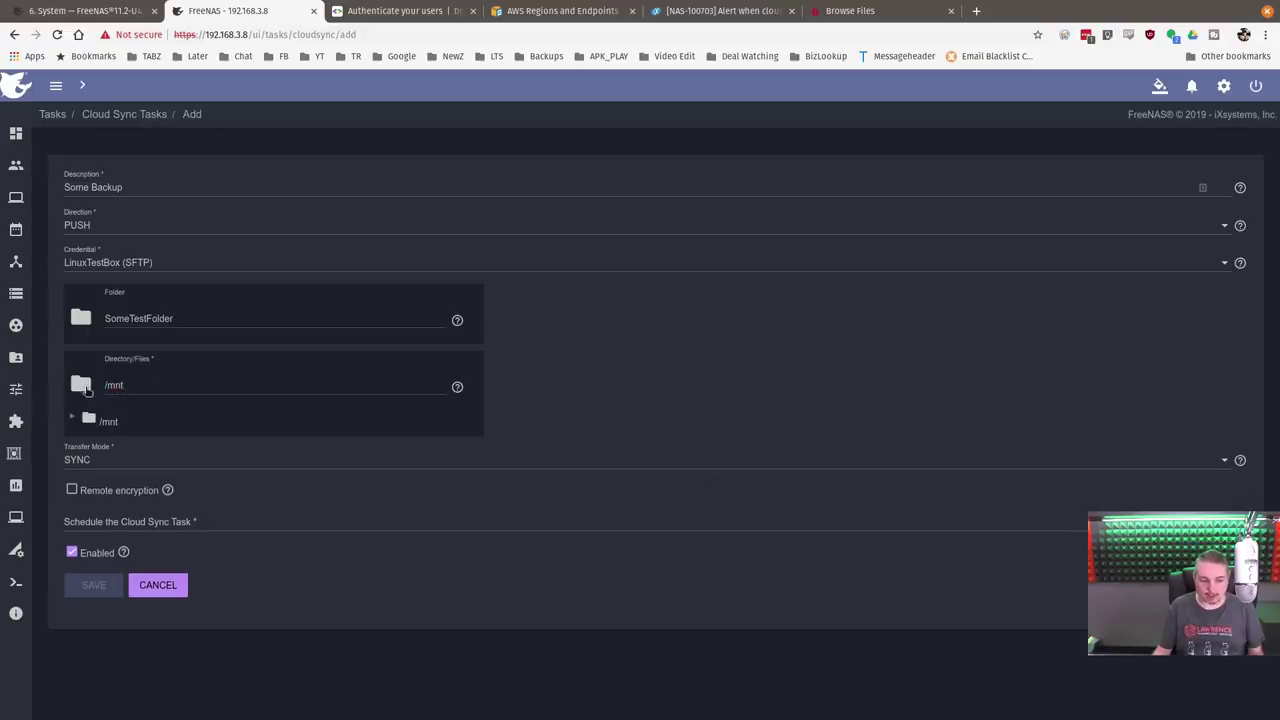
pyautogui.click(72, 423)
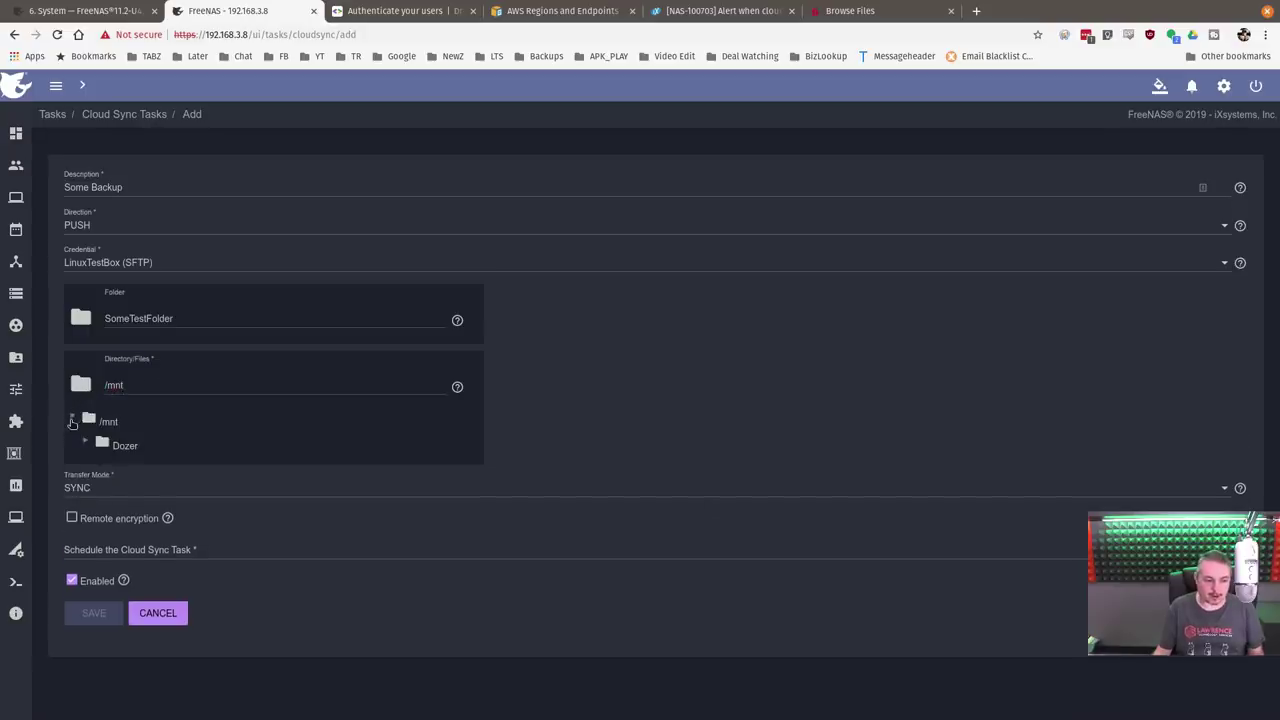
pyautogui.click(85, 445)
pyautogui.scroll(-1, 288, 451)
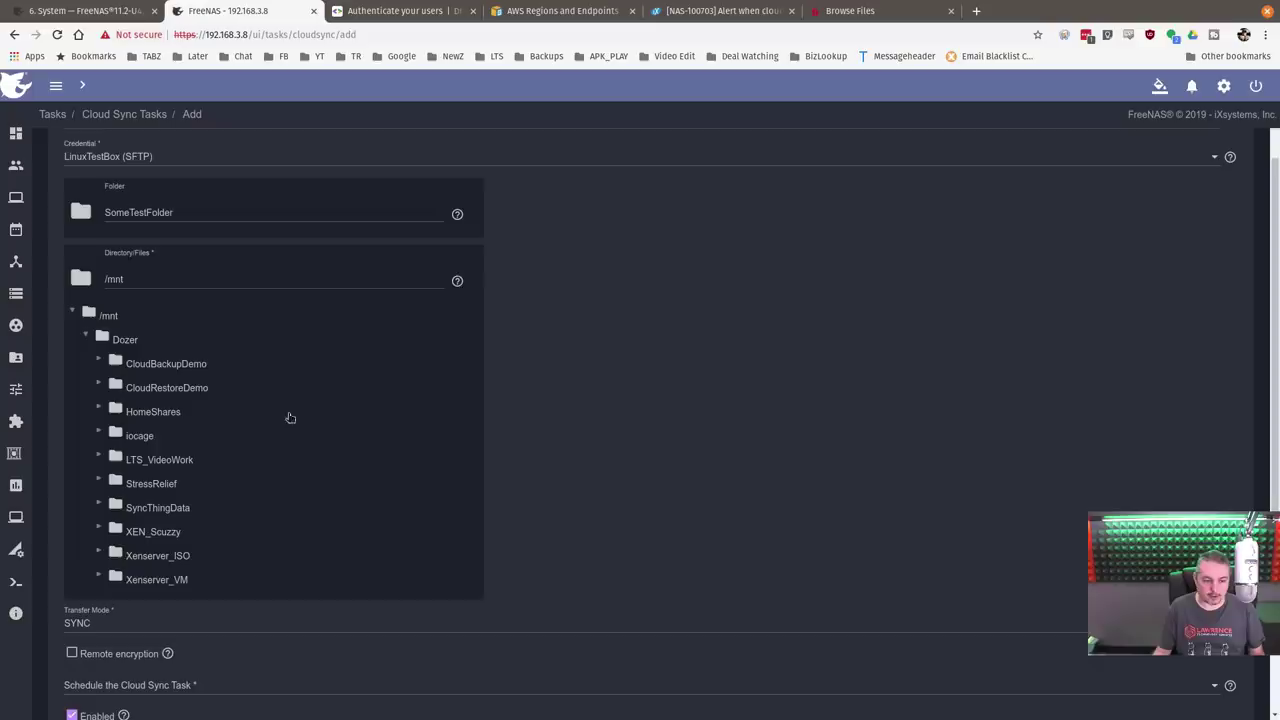
pyautogui.click(186, 364)
pyautogui.scroll(-1, 437, 408)
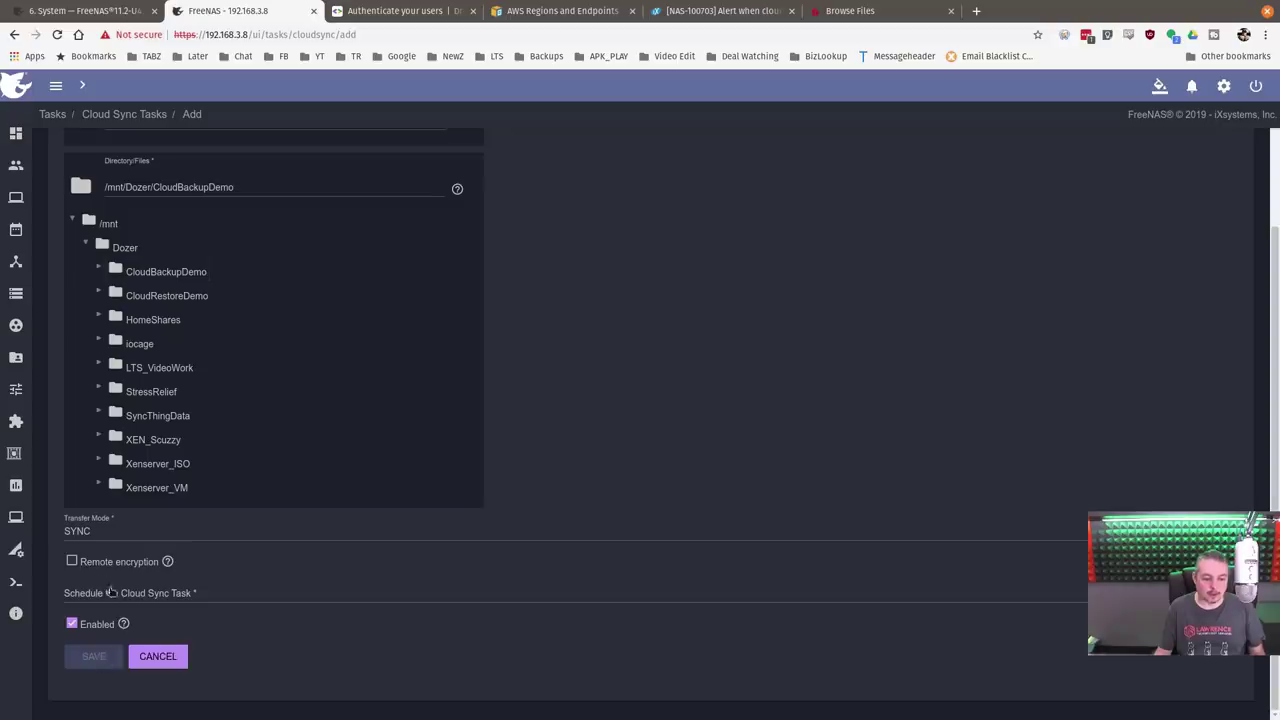
# Enable remote encryption for the cloud sync task, leaving the encryption password and salt empty.
pyautogui.click(71, 561)
pyautogui.scroll(-1, 424, 508)
pyautogui.click(156, 520)
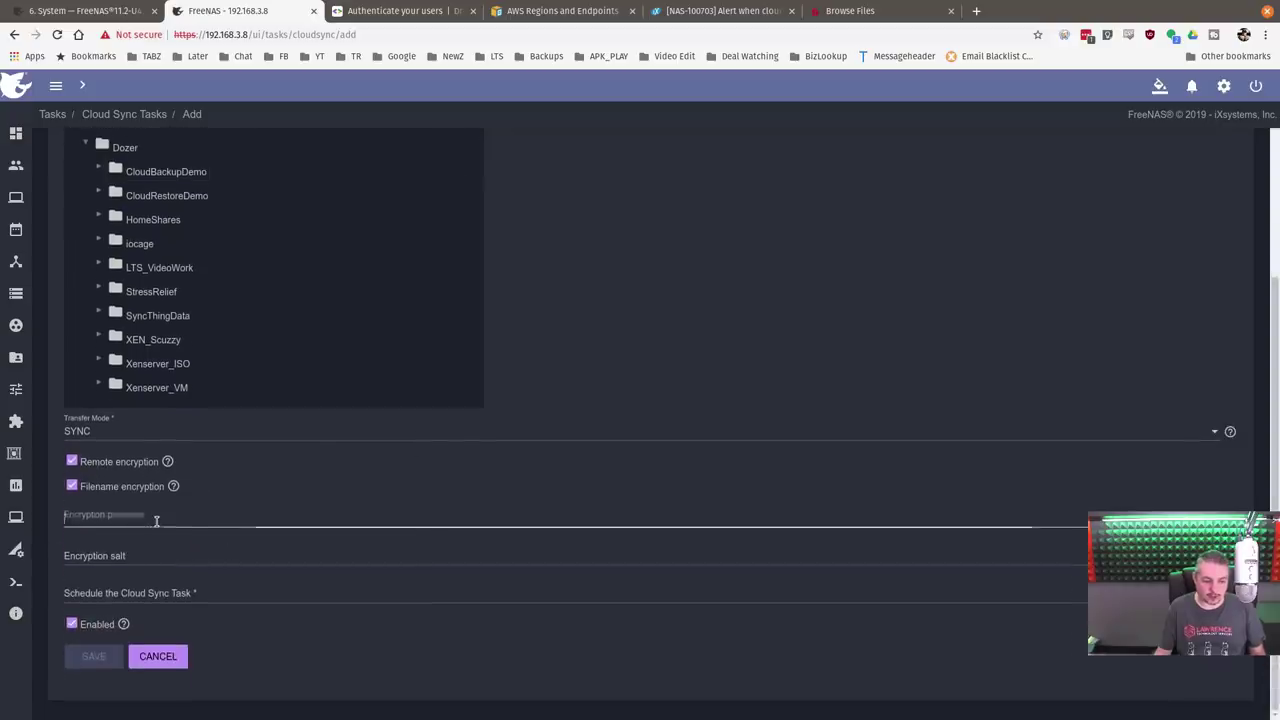
pyautogui.click(188, 566)
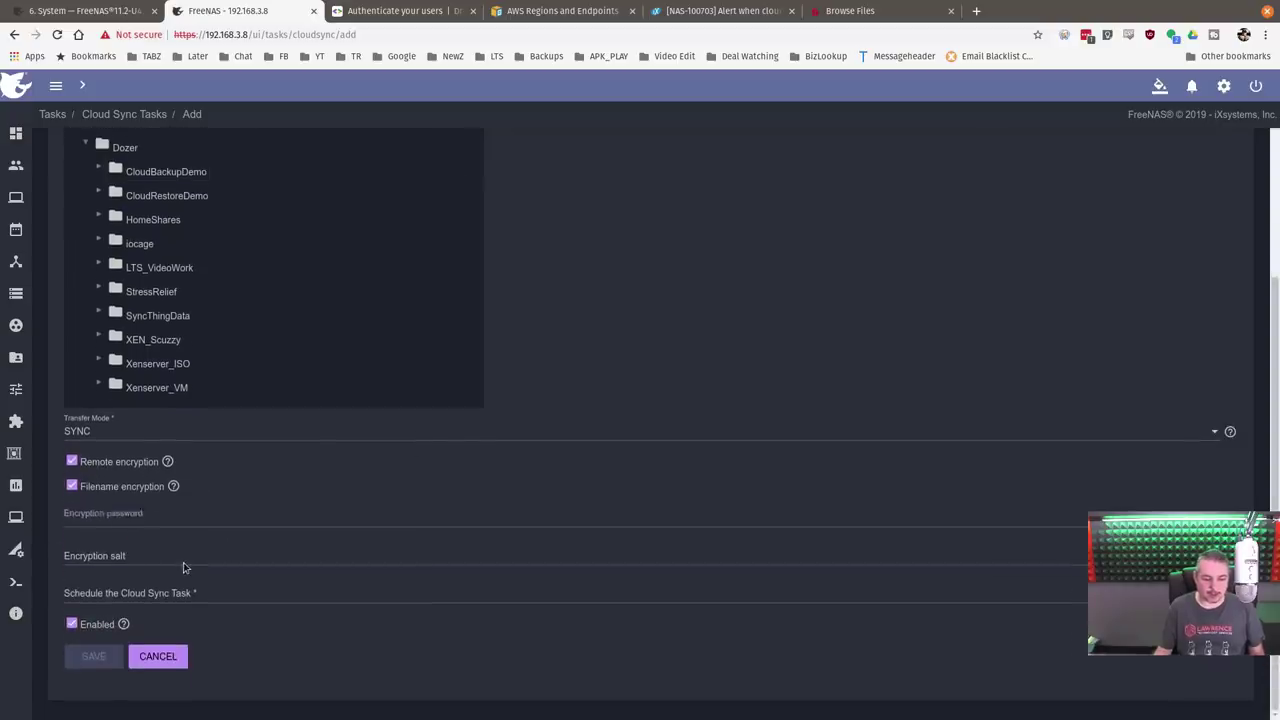
# Choose a custom schedule for the cloud sync task and base it on the Weekly preset.
pyautogui.click(180, 596)
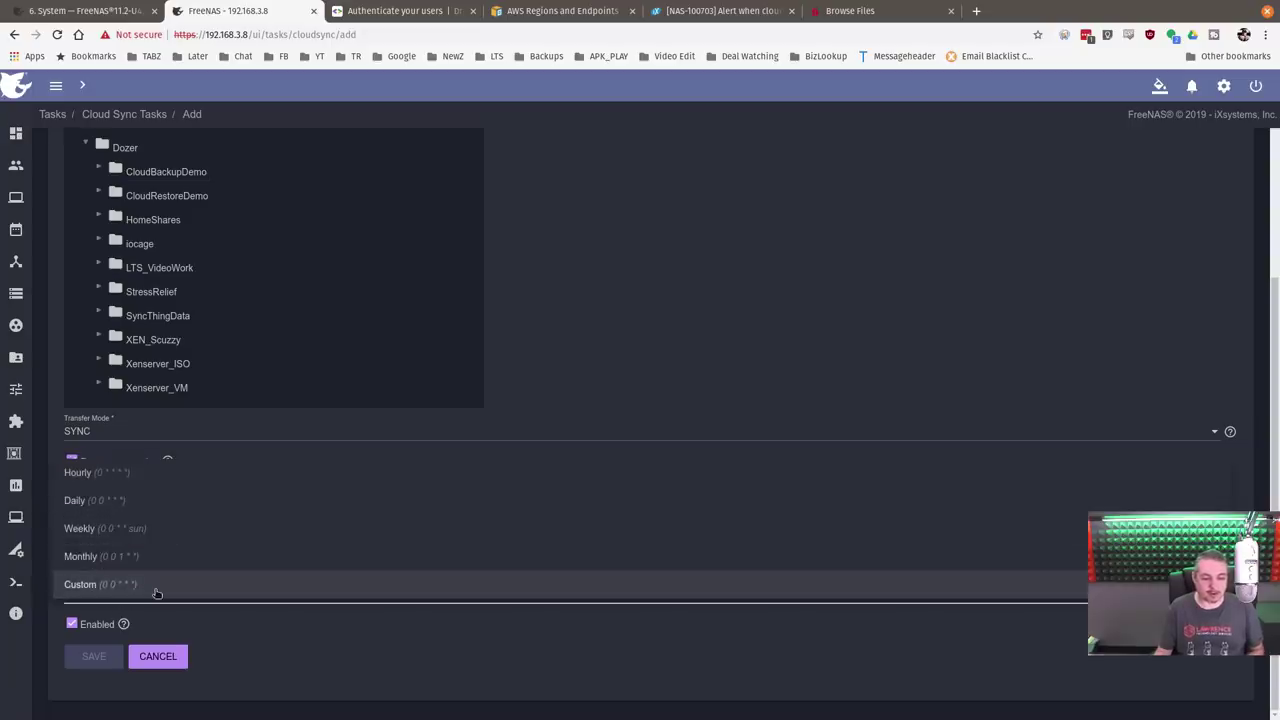
pyautogui.click(120, 584)
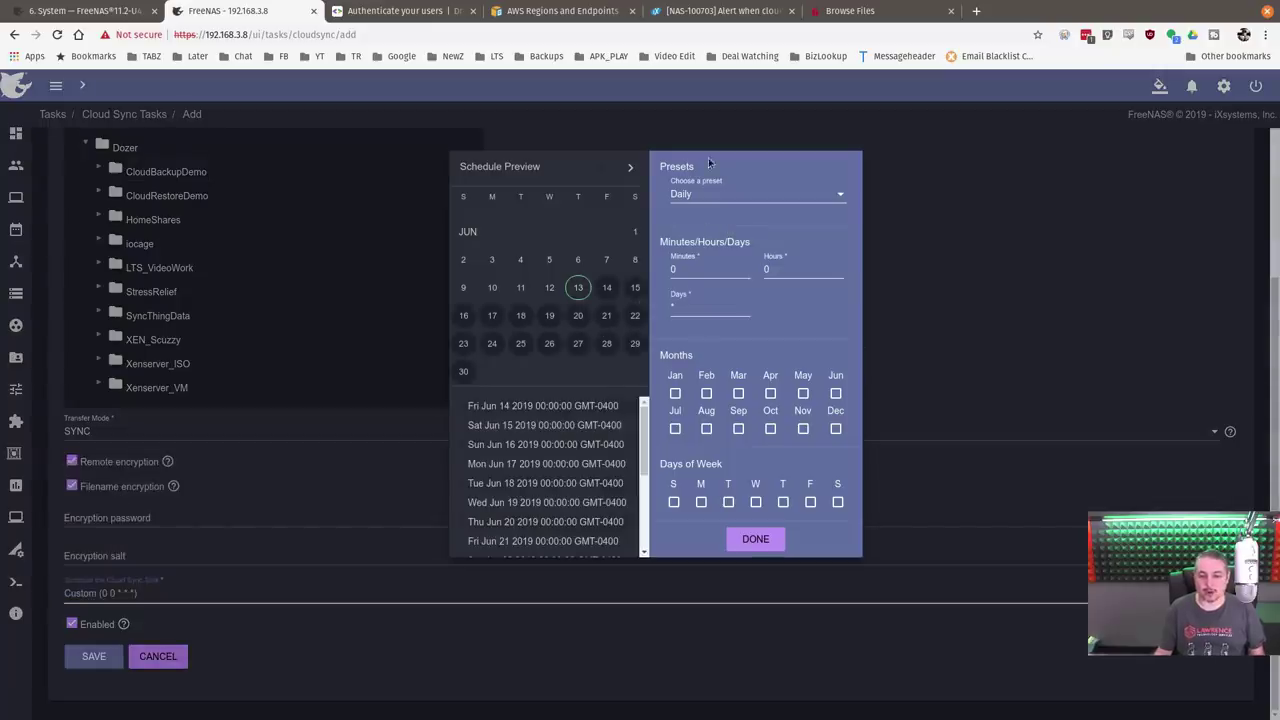
pyautogui.click(702, 198)
pyautogui.click(701, 222)
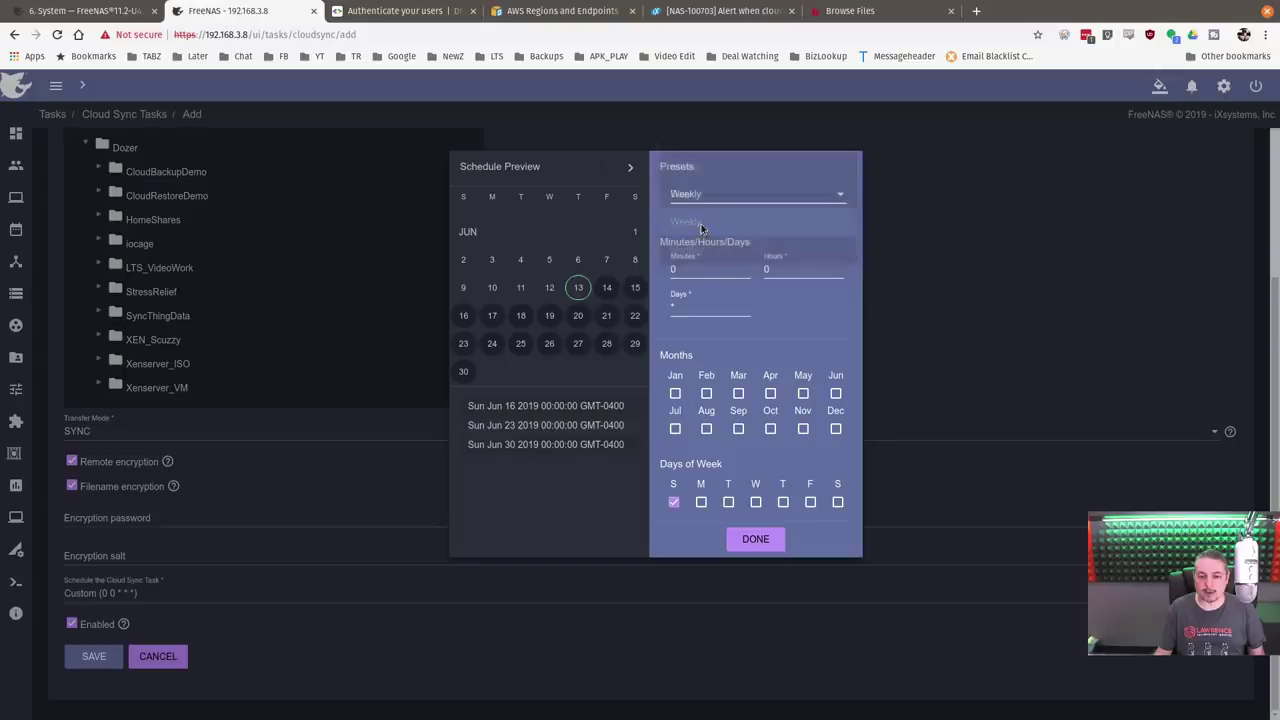
# Set the custom schedule's minutes to 0,8,16,24,32,40,48.
pyautogui.click(701, 270)
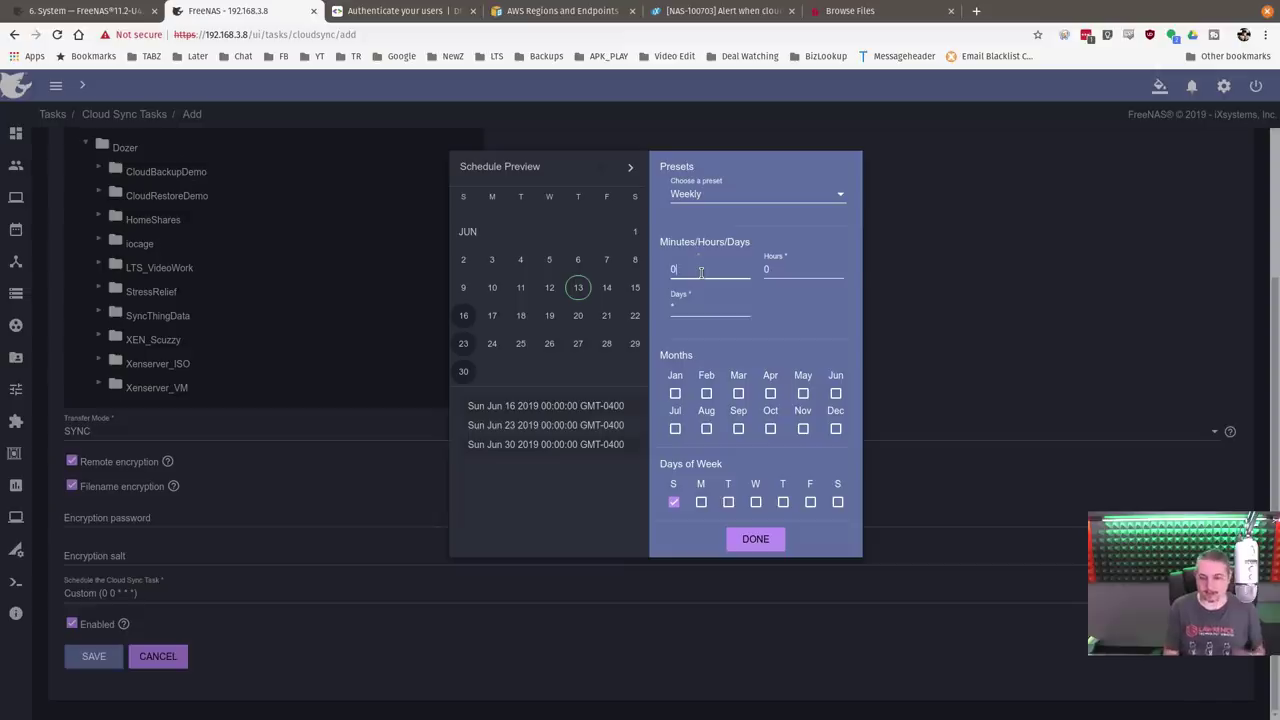
pyautogui.write(',8')
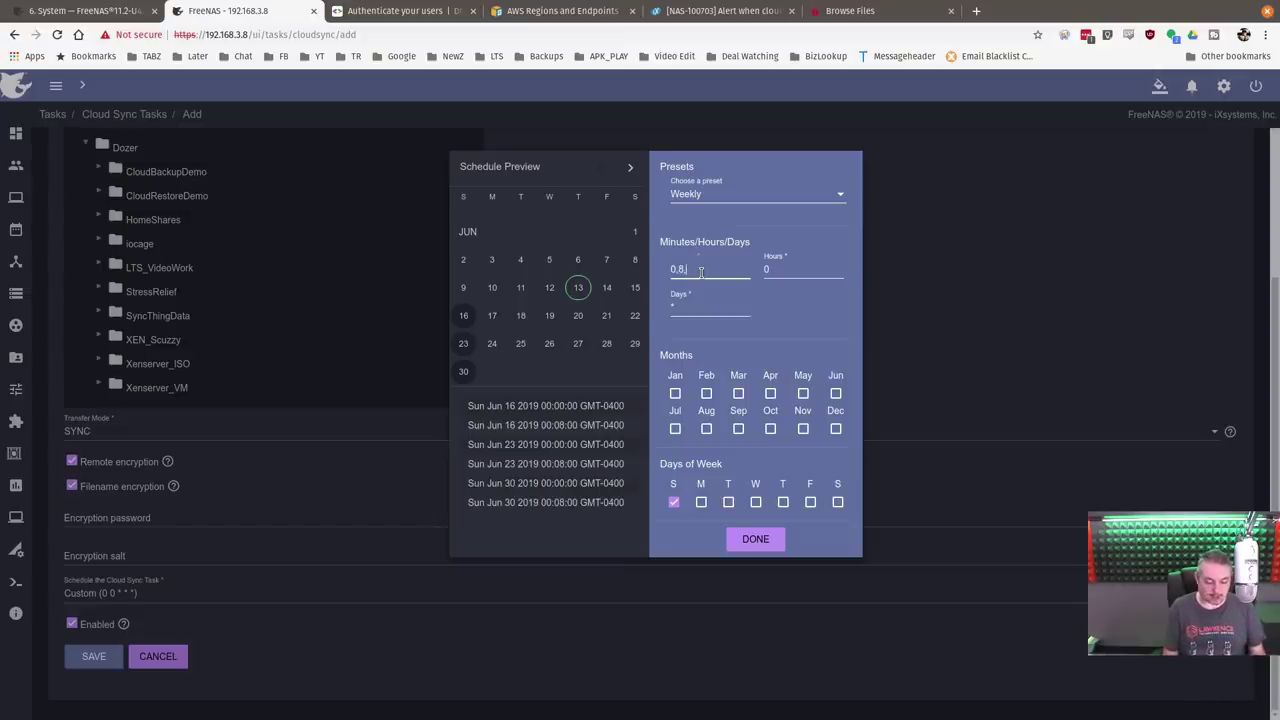
pyautogui.write(',1')
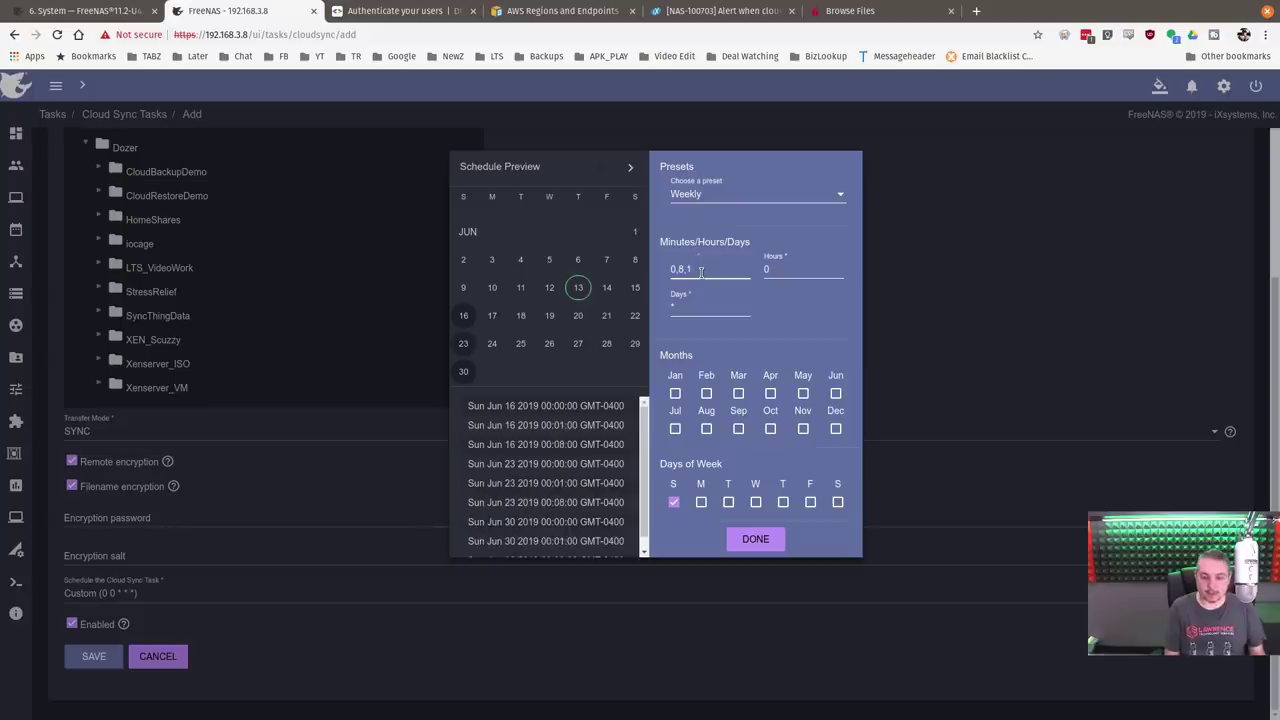
pyautogui.write('86,24')
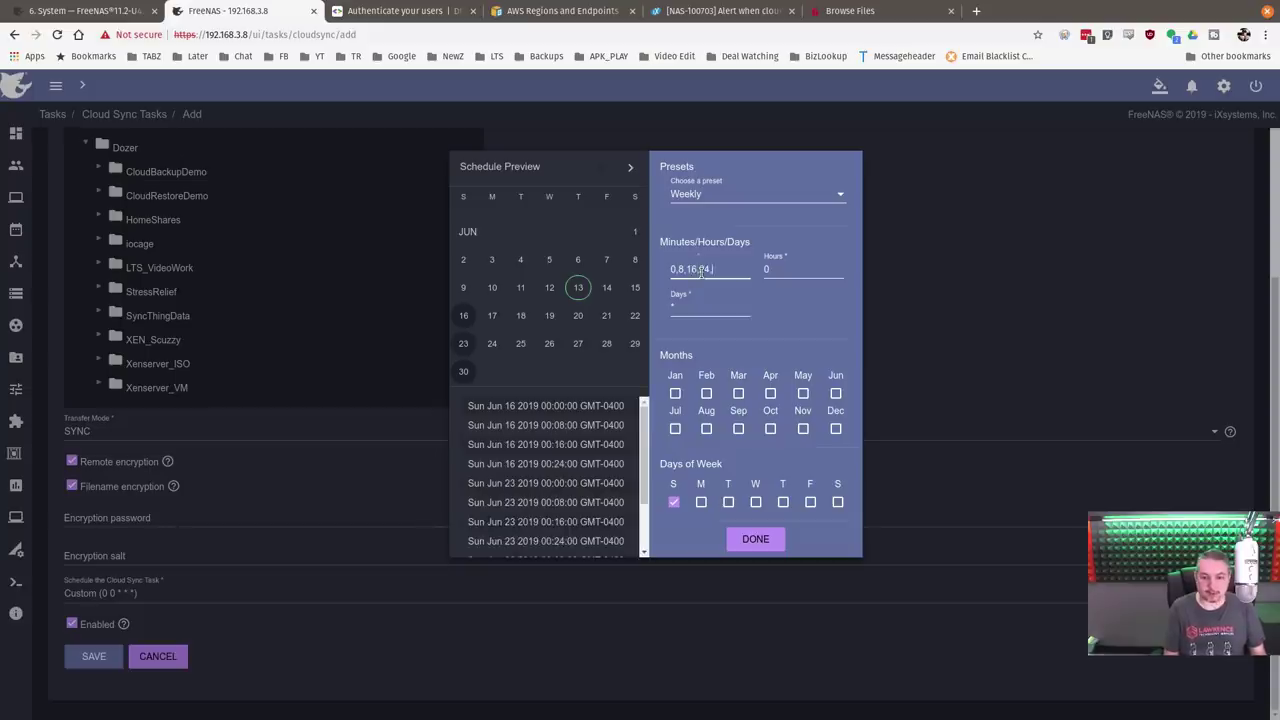
pyautogui.write(',32,')
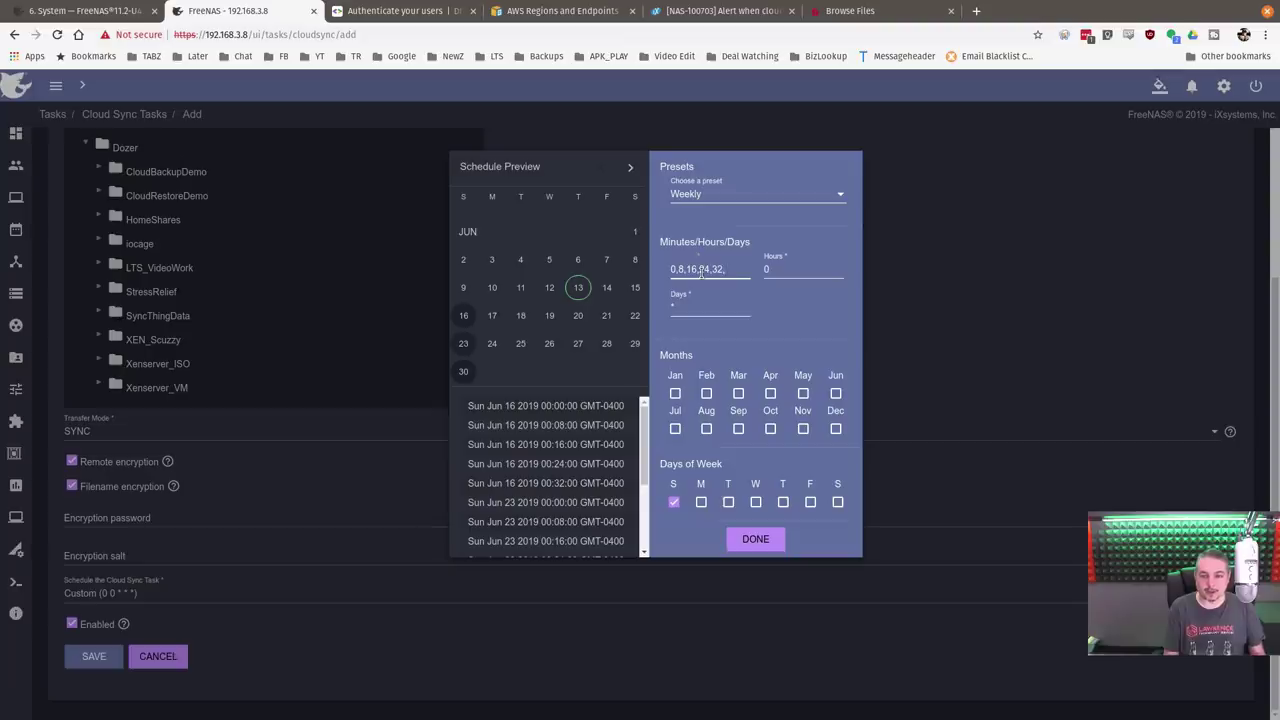
pyautogui.write('40')
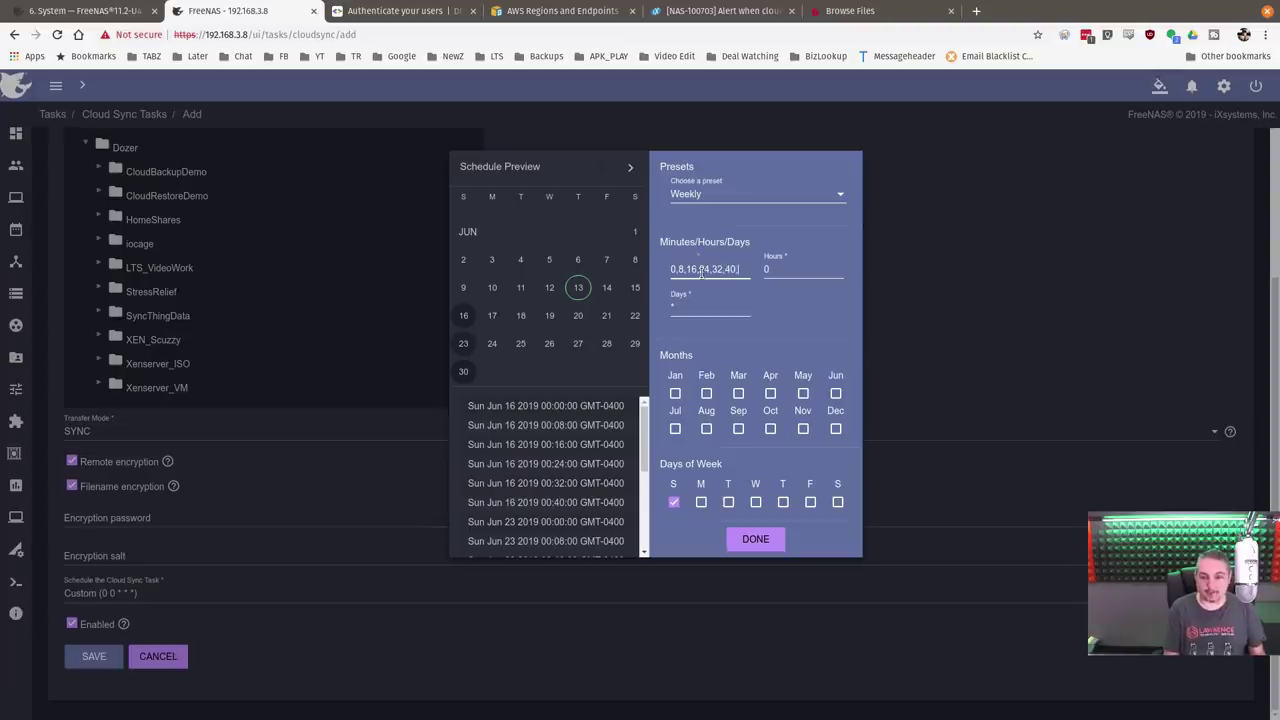
pyautogui.write(',48')
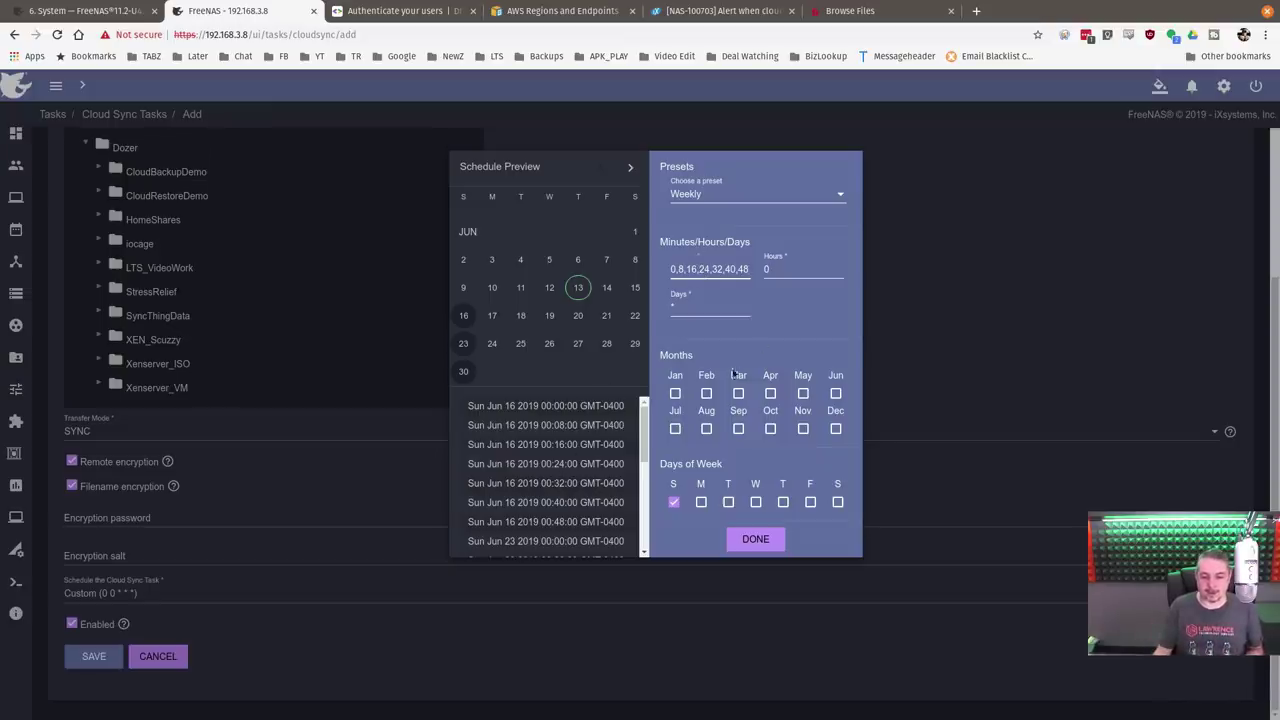
# Set the custom schedule's hours to * and close the schedule editor.
pyautogui.click(793, 267)
pyautogui.write(',1')
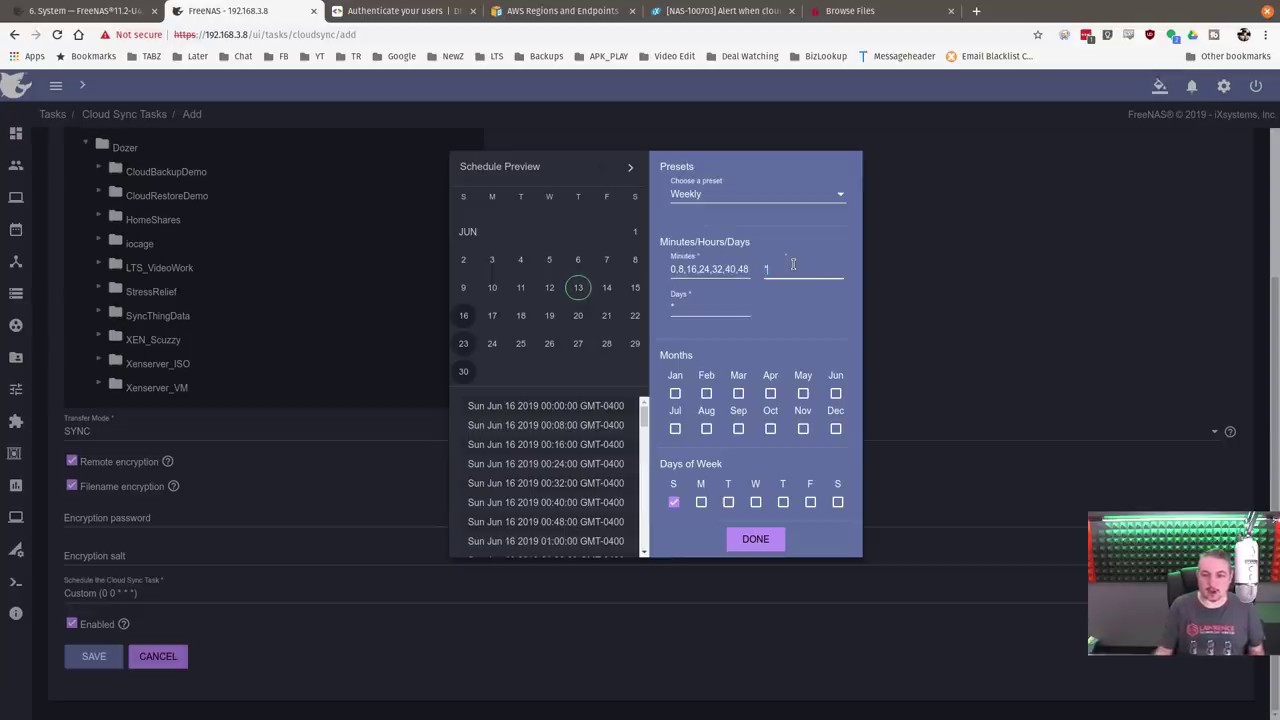
pyautogui.click(770, 300)
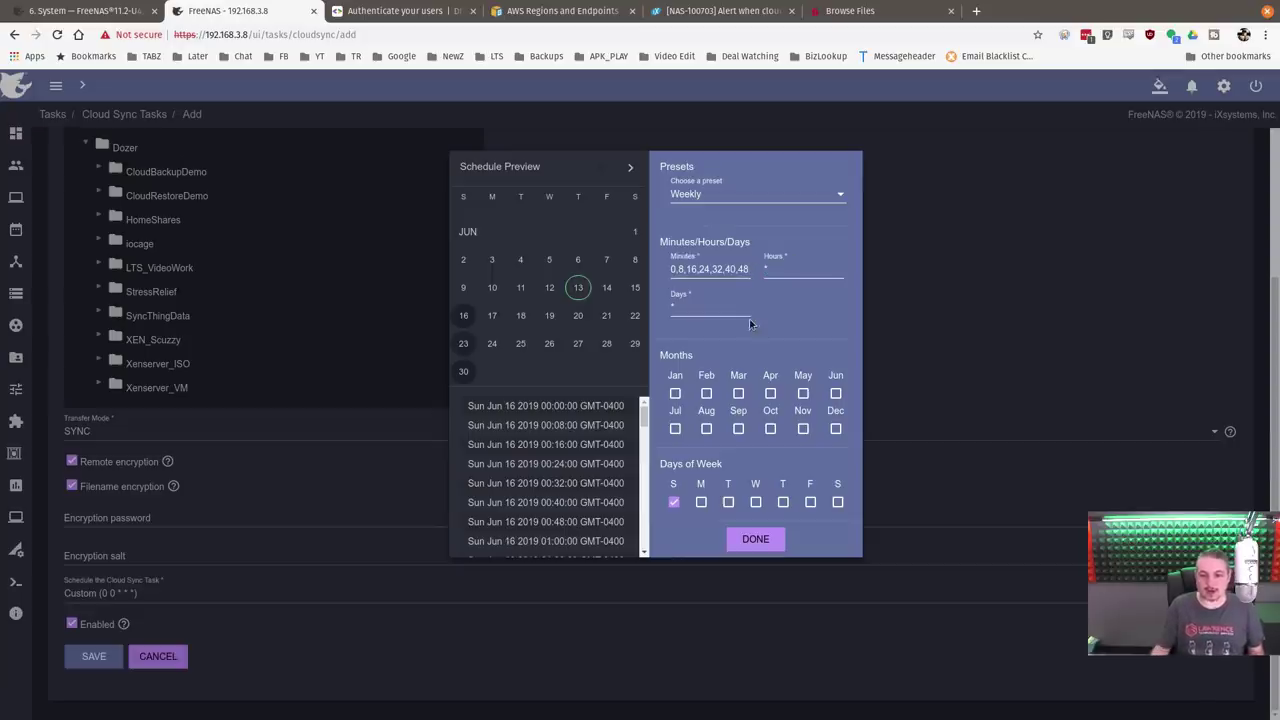
pyautogui.click(752, 202)
pyautogui.click(750, 305)
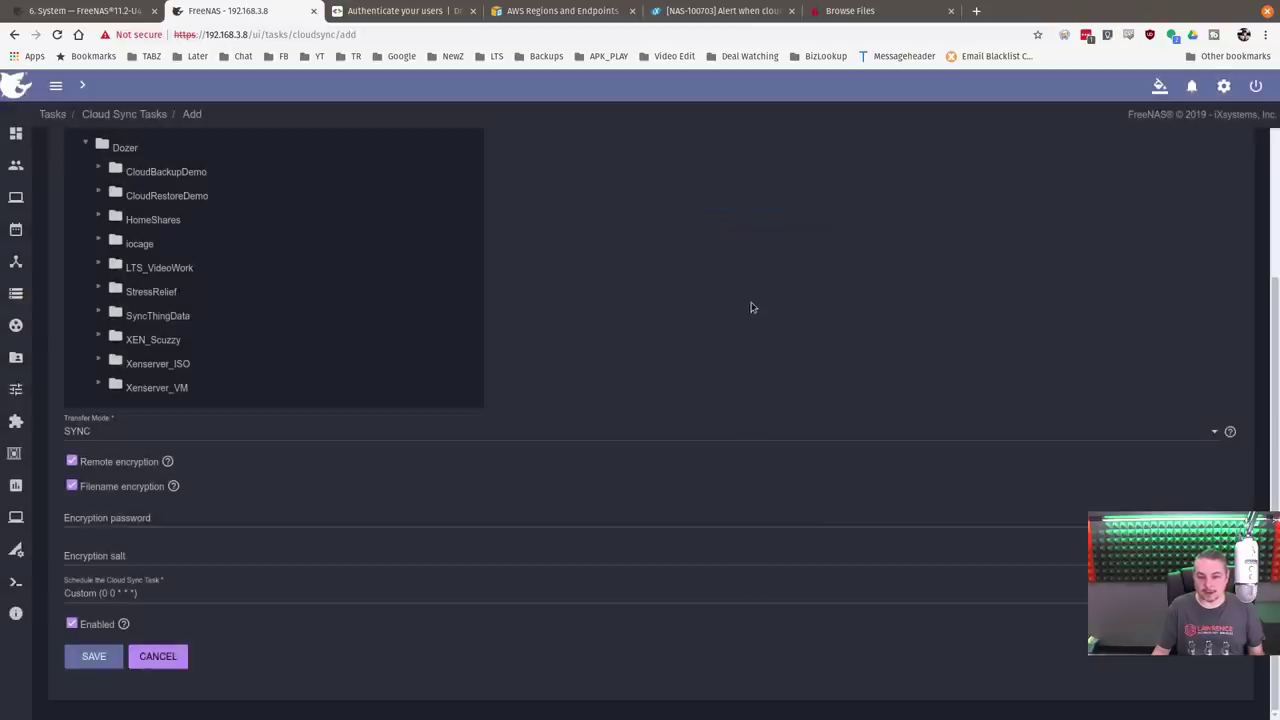
# Apply the custom schedule (0,8,16,24,32,40,48 * * * sun) and try to save the cloud sync task.
pyautogui.click(118, 598)
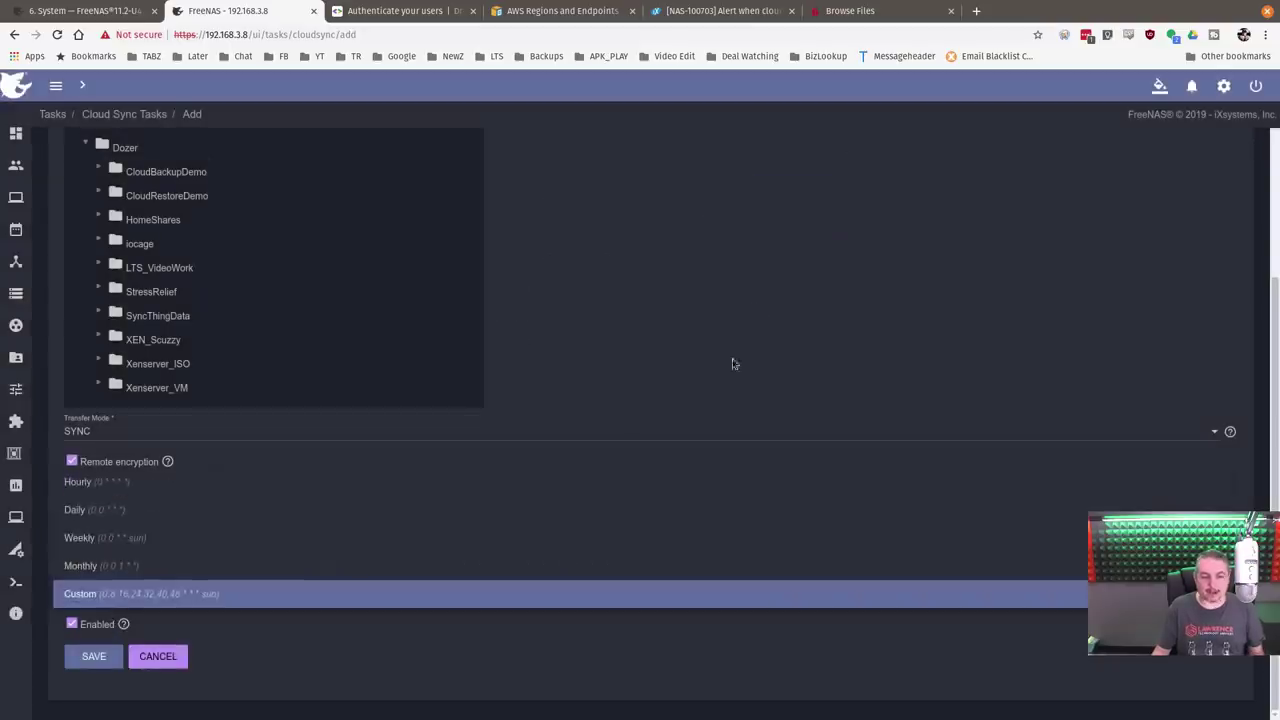
pyautogui.click(172, 595)
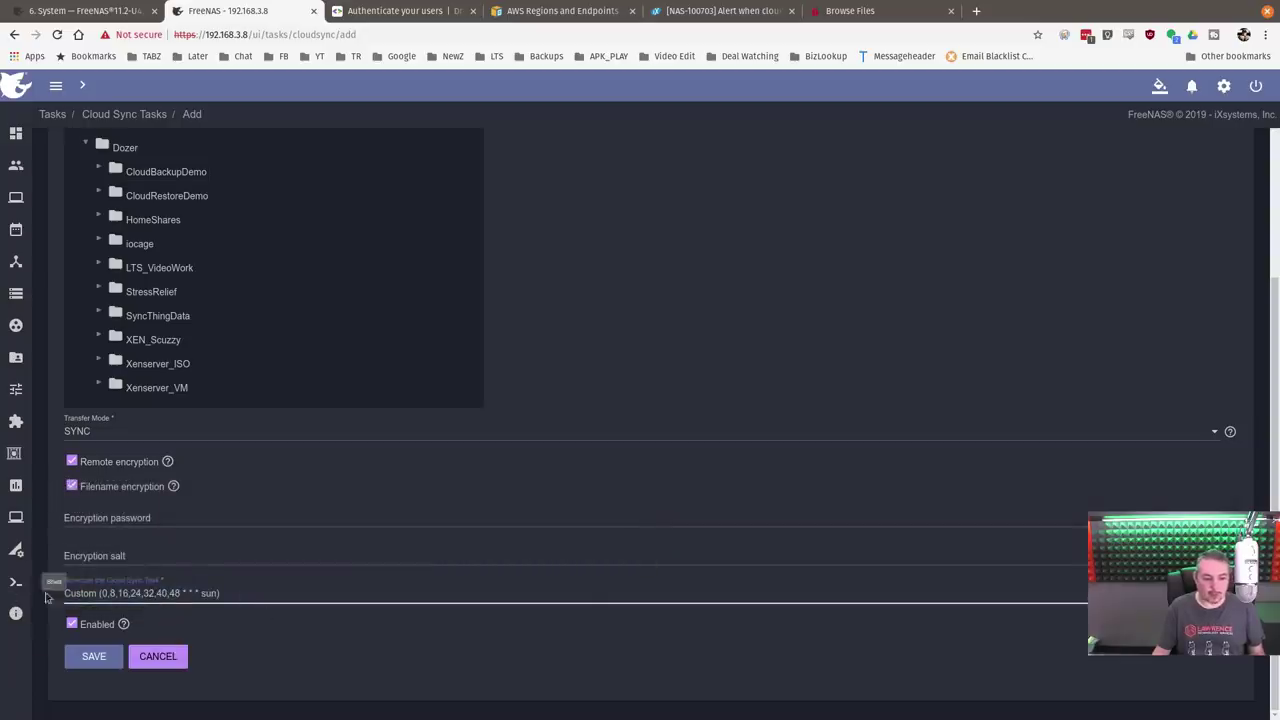
pyautogui.click(98, 658)
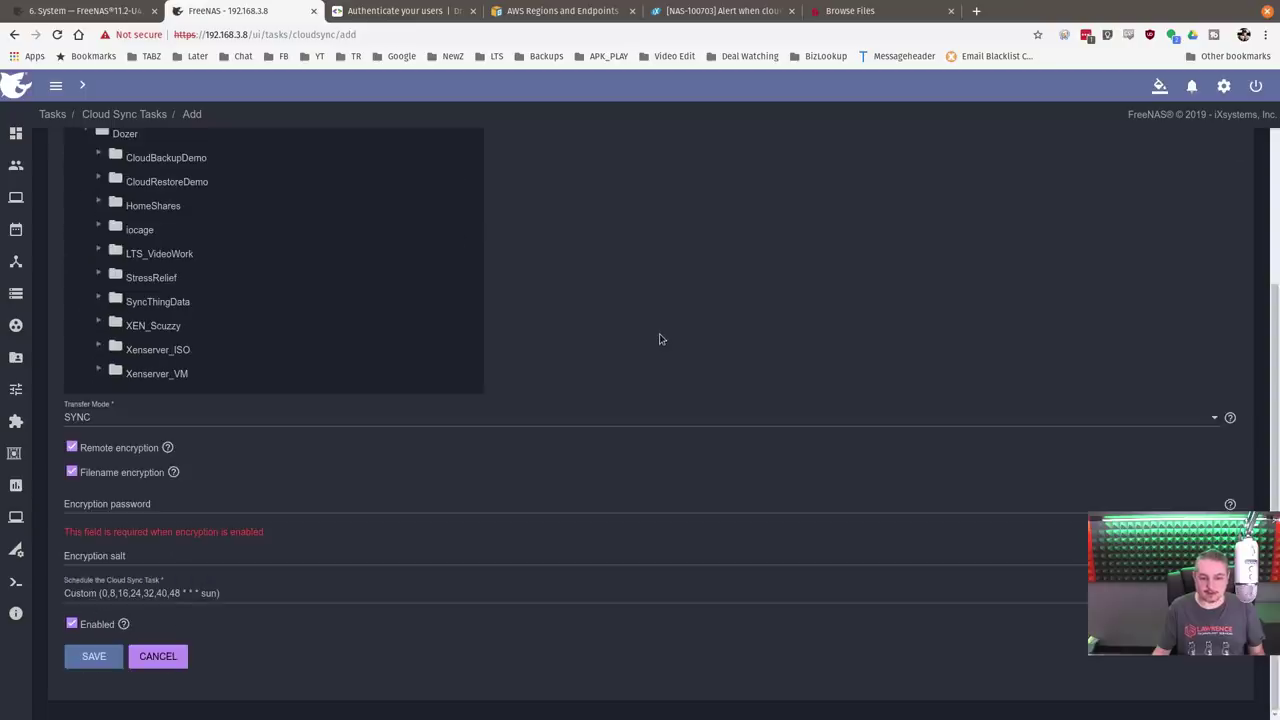
# Turn off filename encryption and discard the new cloud sync task without saving.
pyautogui.click(187, 557)
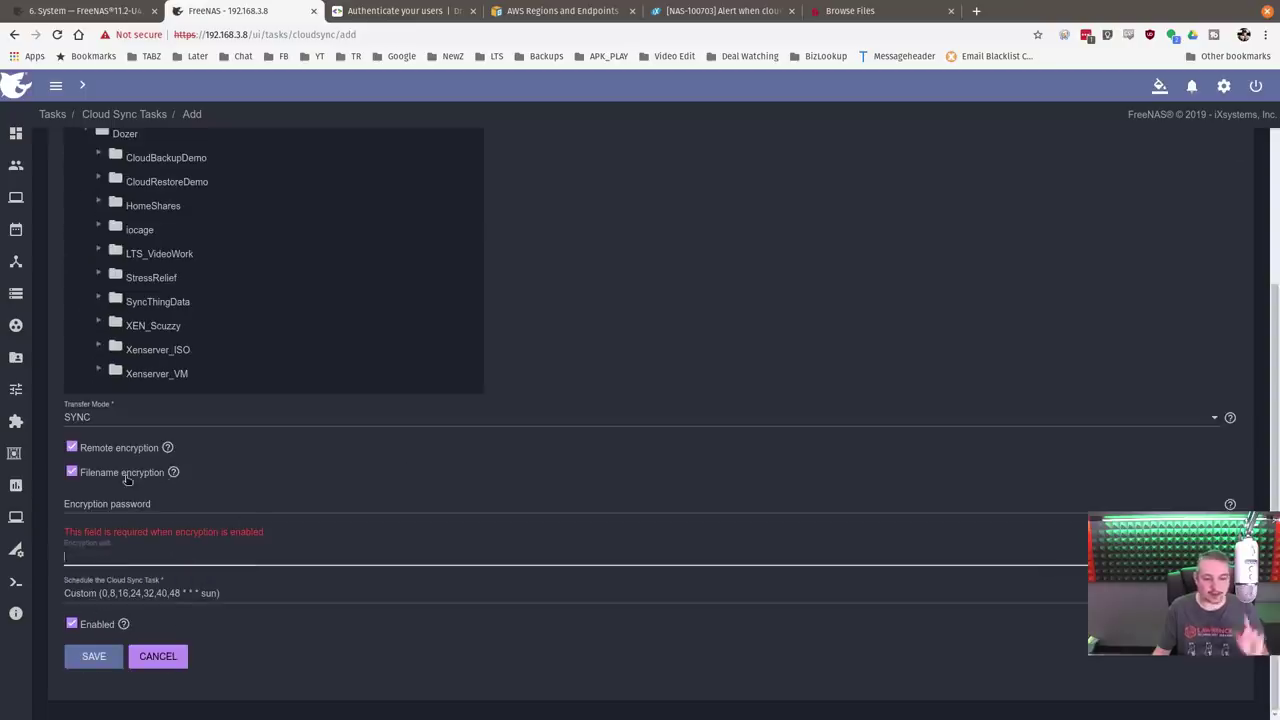
pyautogui.click(125, 479)
pyautogui.click(125, 478)
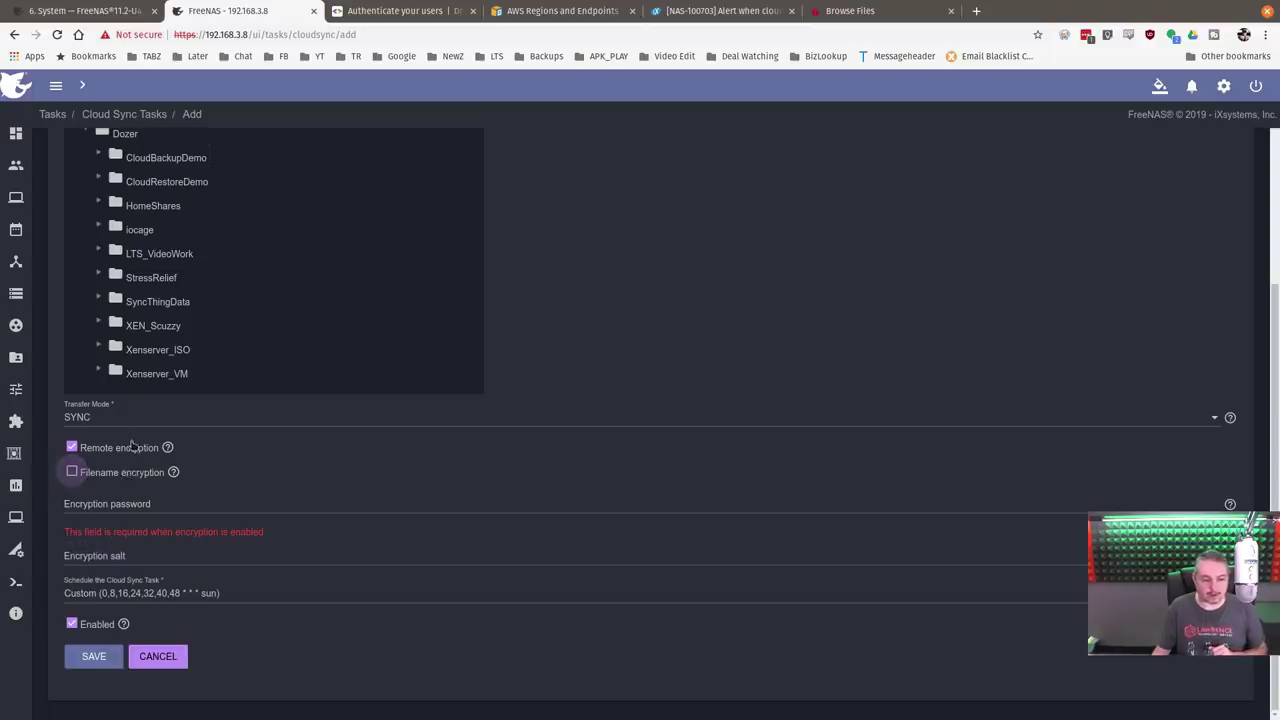
pyautogui.click(125, 479)
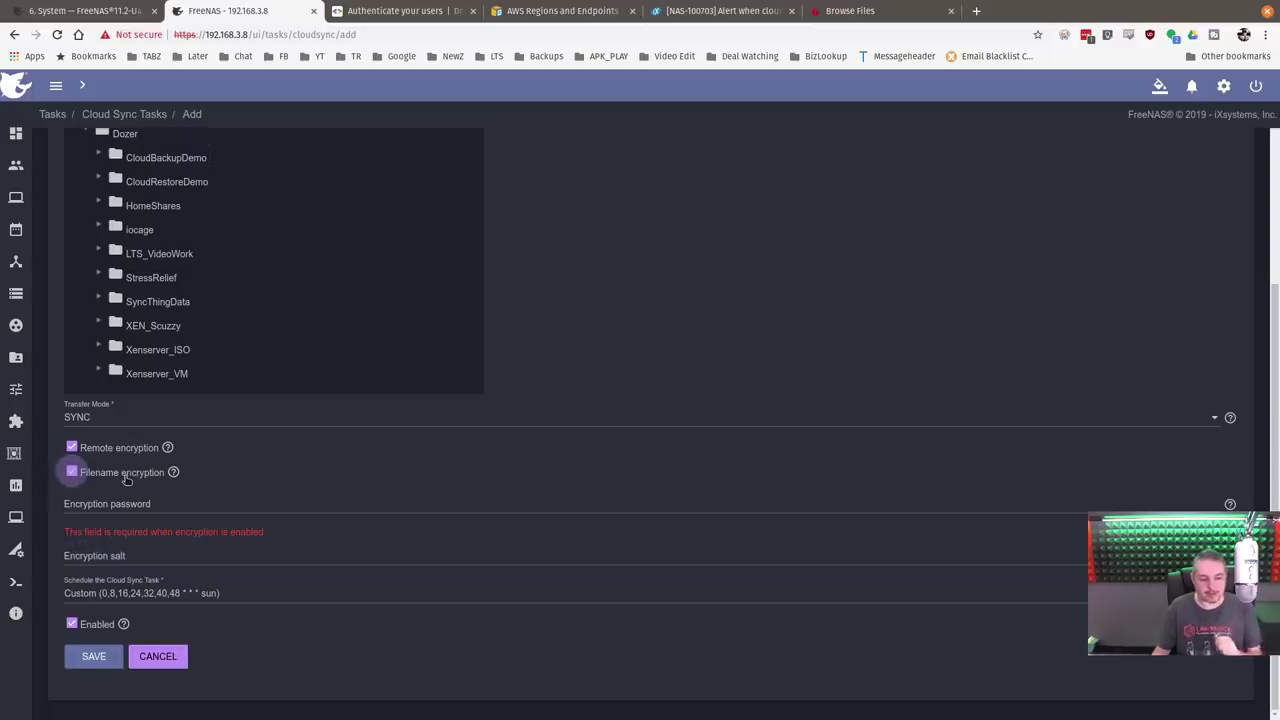
pyautogui.click(125, 479)
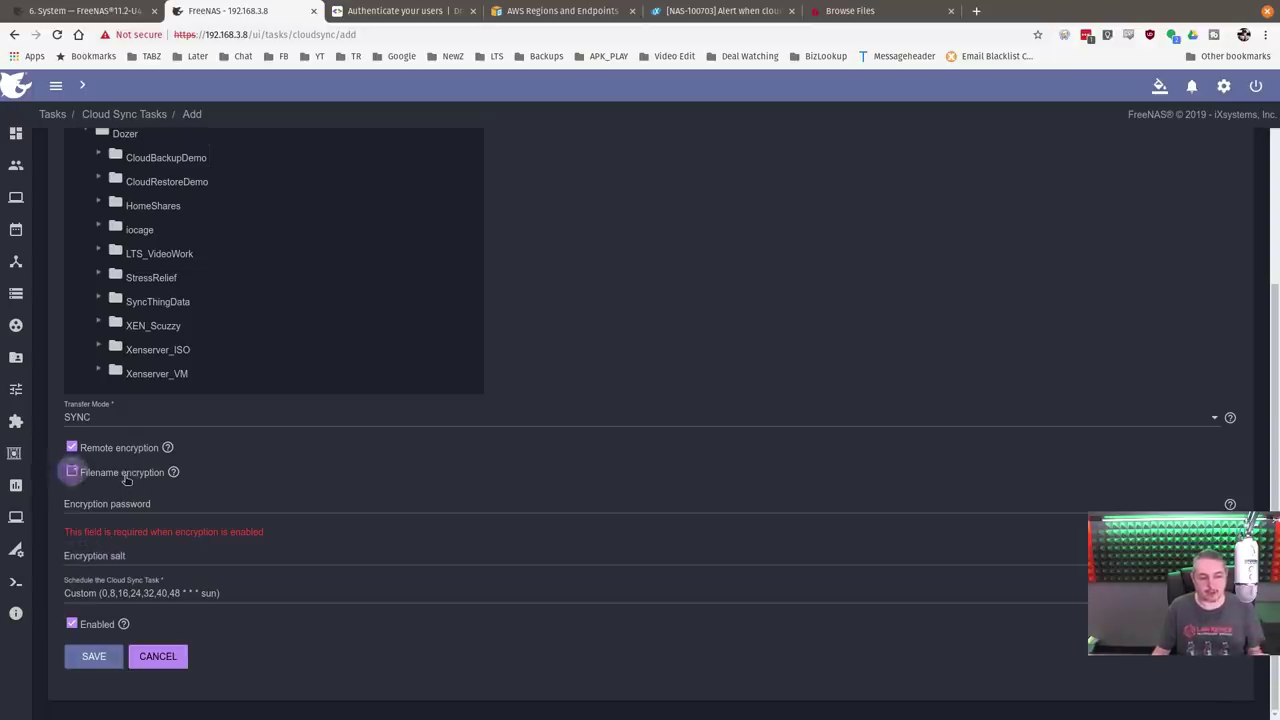
pyautogui.click(170, 661)
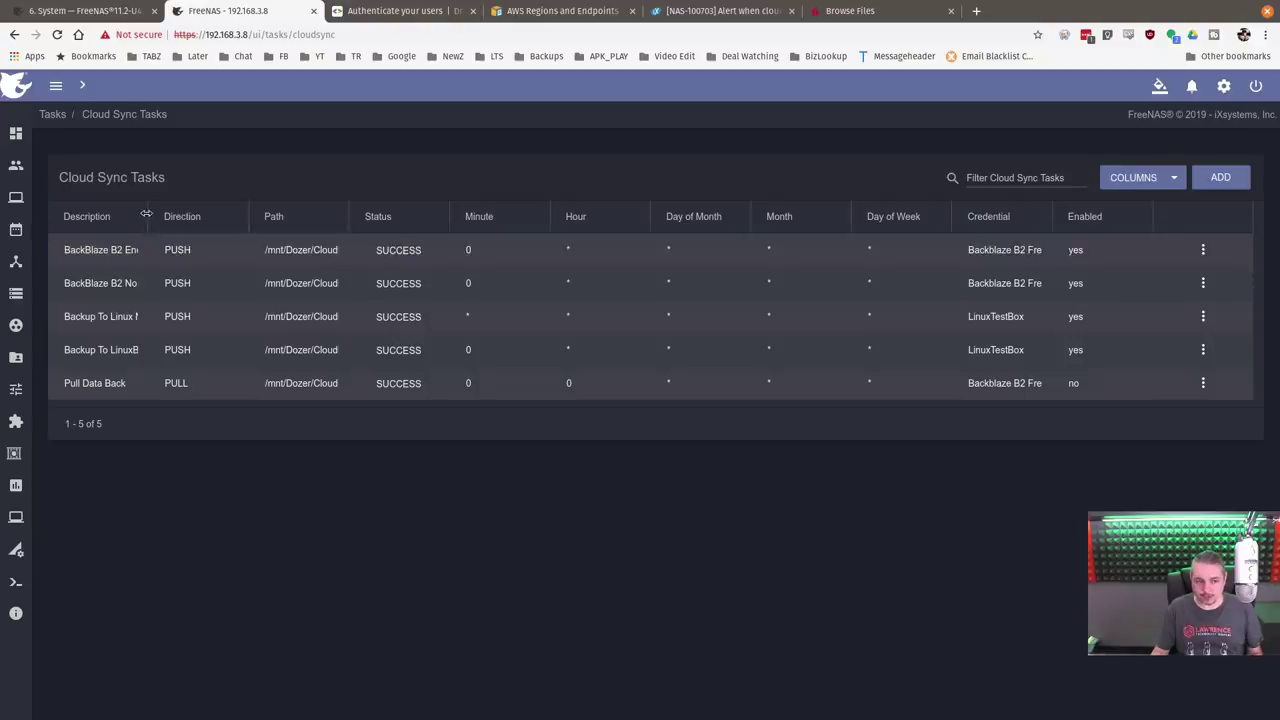
# Widen the Description column in the Cloud Sync Tasks table and run the BackBlaze B2 Encrypted task now.
pyautogui.moveTo(146, 214); pyautogui.dragTo(258, 214)
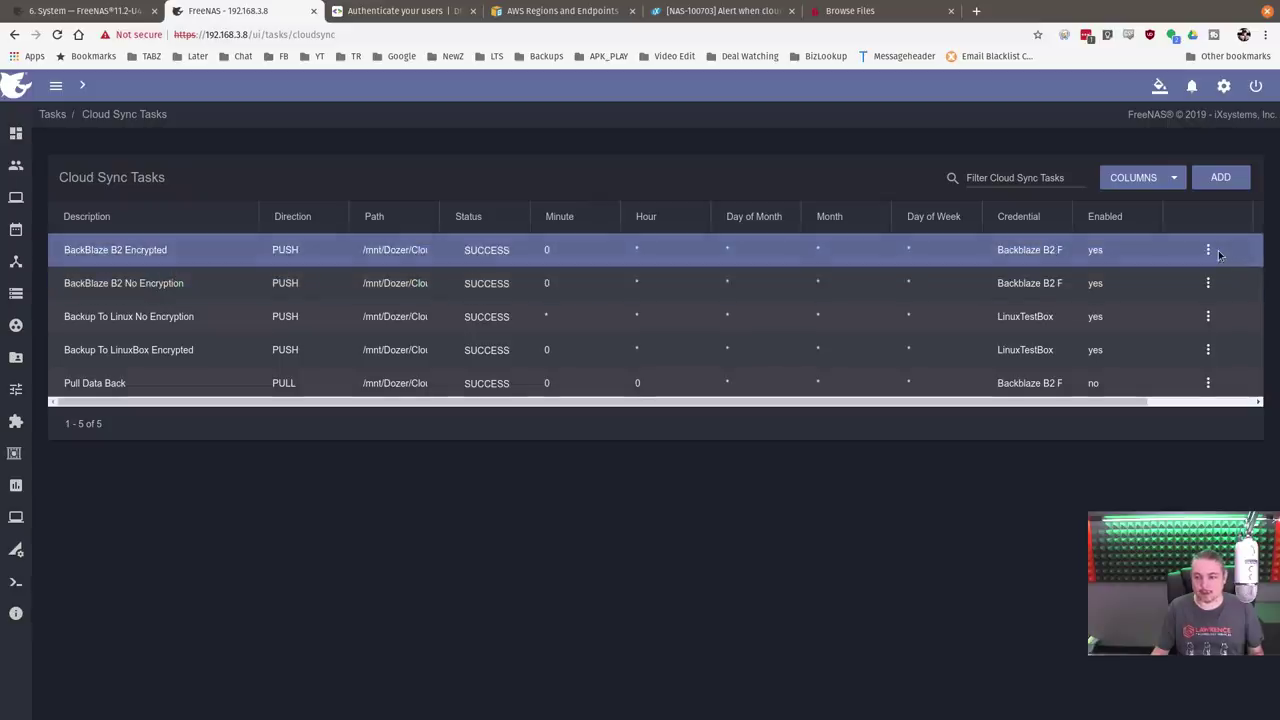
pyautogui.click(1216, 251)
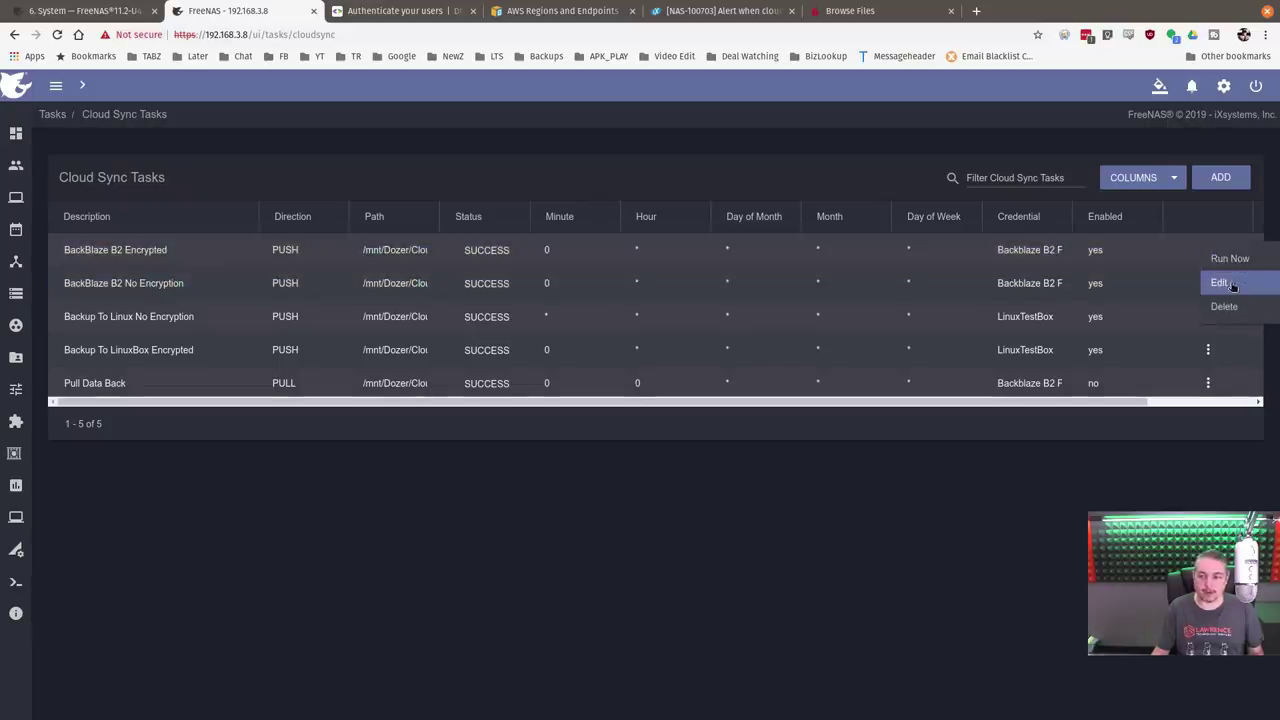
pyautogui.click(1231, 258)
pyautogui.click(673, 437)
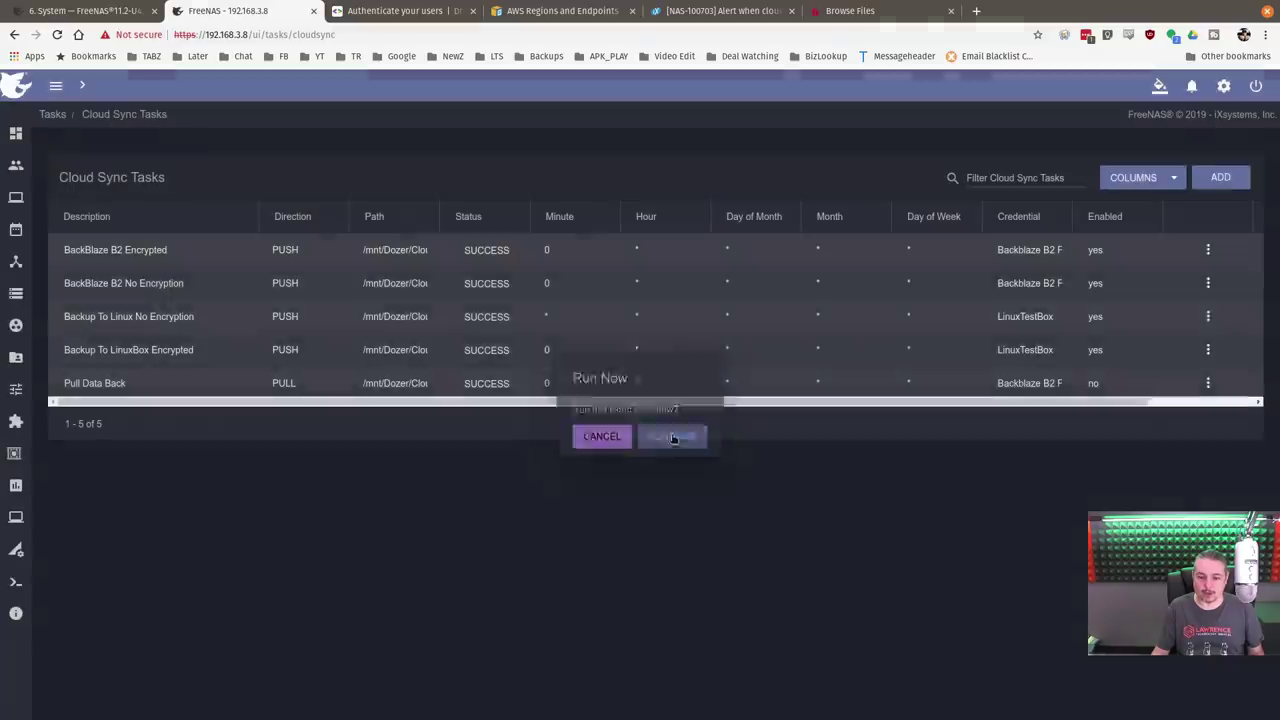
# Run the BackBlaze B2 No Encryption cloud sync task now.
pyautogui.click(1208, 284)
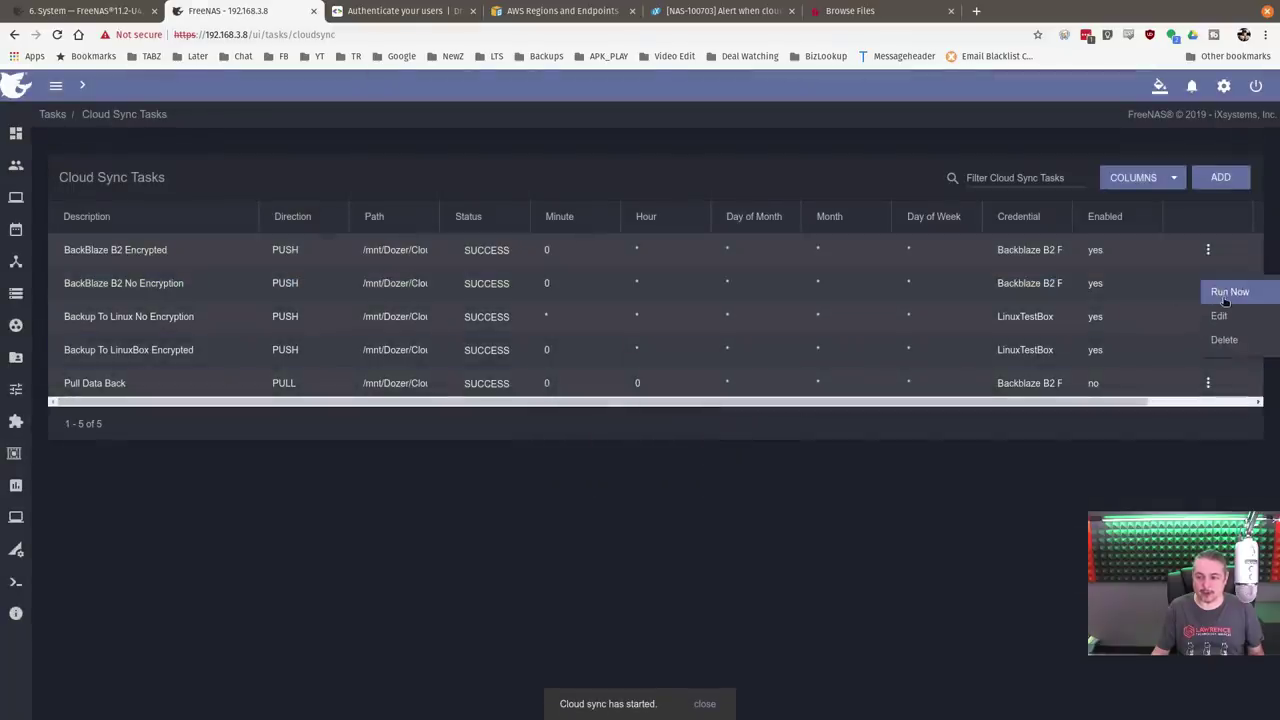
pyautogui.click(1229, 292)
pyautogui.click(690, 433)
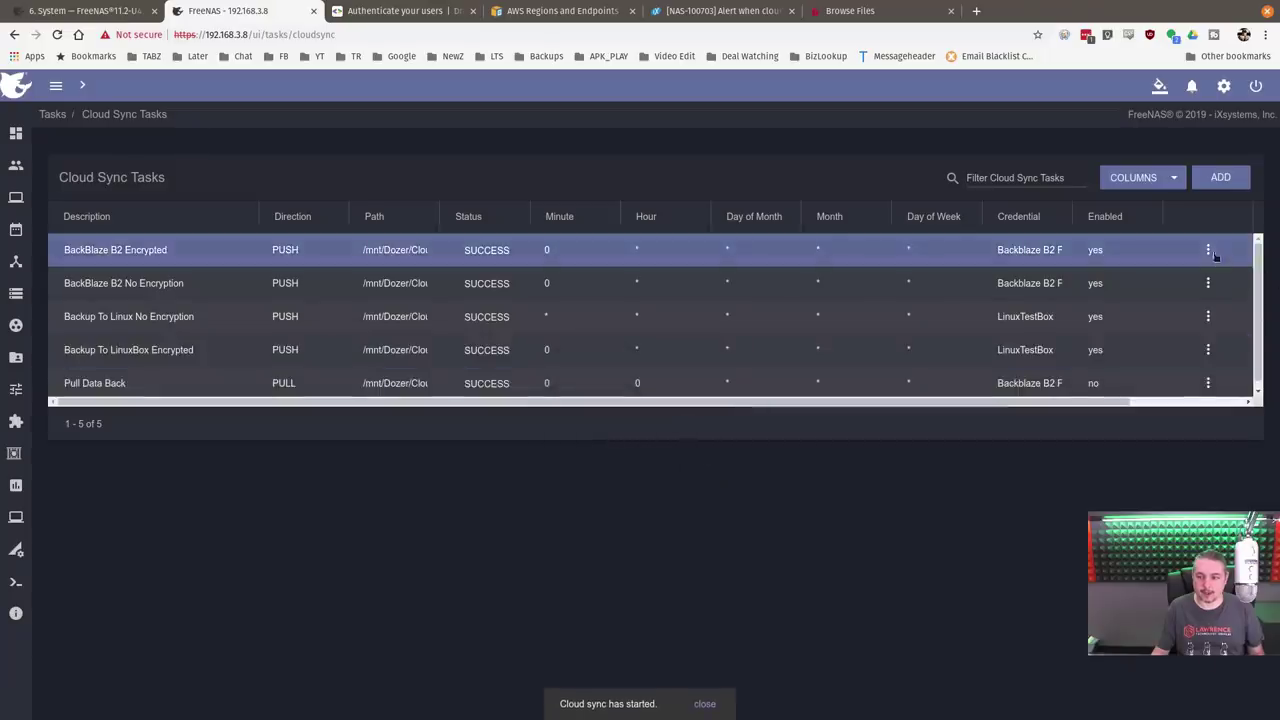
# View the run logs of the BackBlaze B2 Encrypted and BackBlaze B2 No Encryption tasks.
pyautogui.click(488, 250)
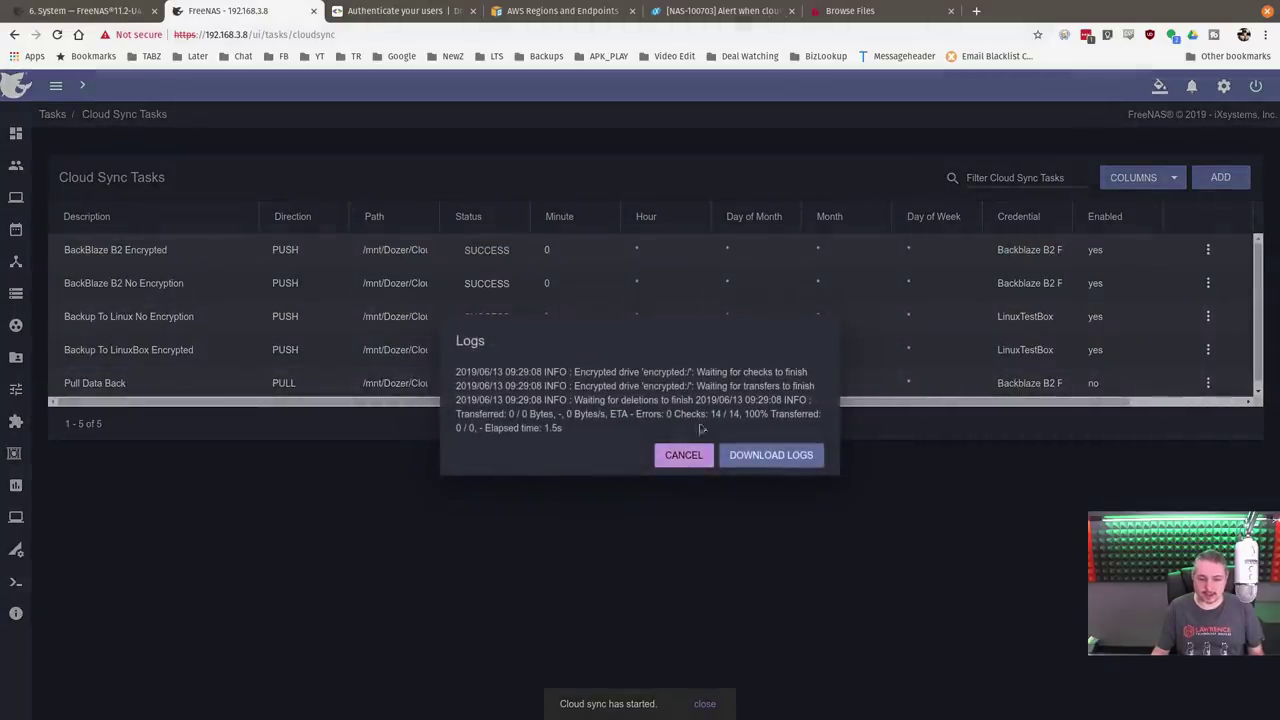
pyautogui.click(684, 455)
pyautogui.click(488, 283)
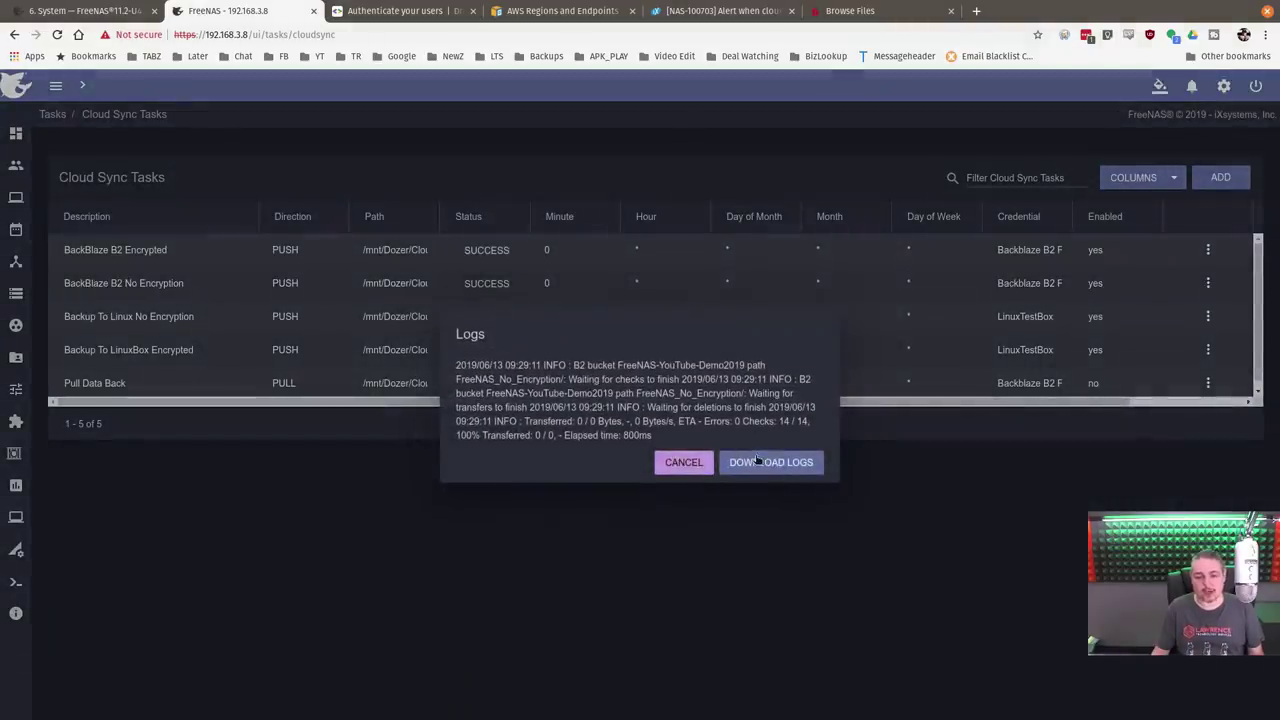
# Dismiss the task log, close the authentication guide, AWS endpoints and NAS-100703 pages, and switch to the Backblaze file browser.
pyautogui.click(570, 295)
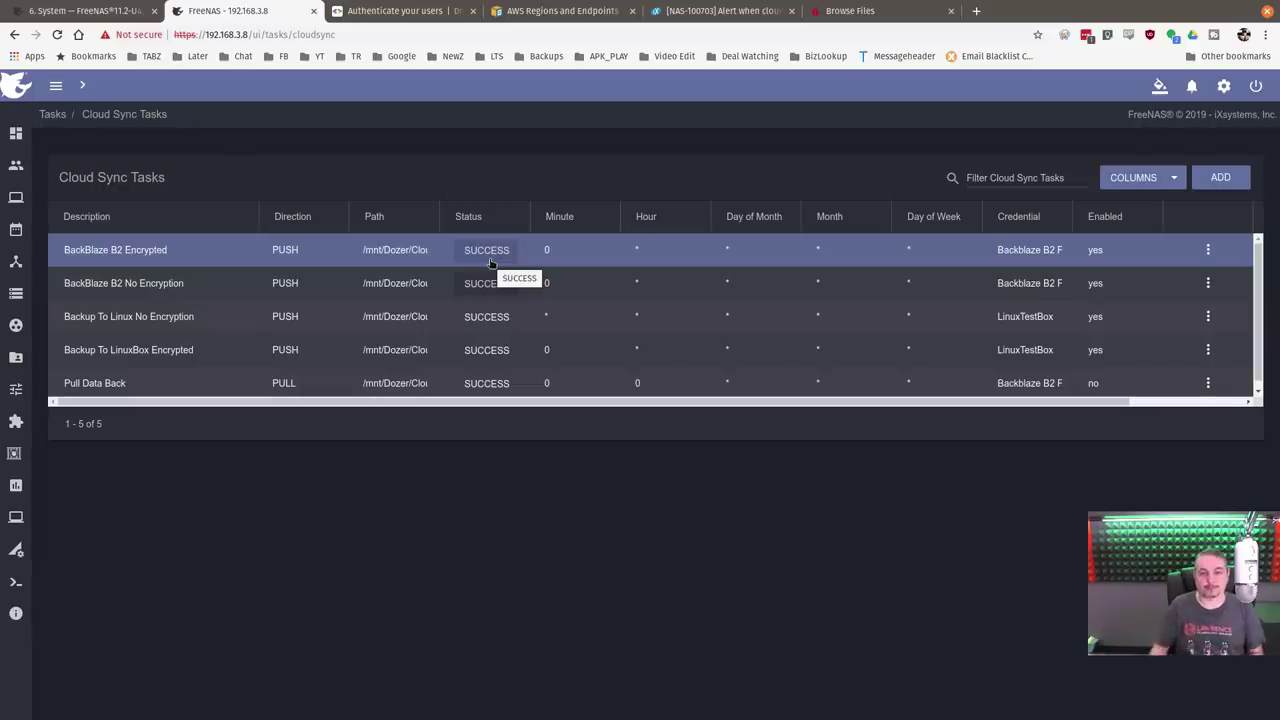
pyautogui.middleClick(406, 11)
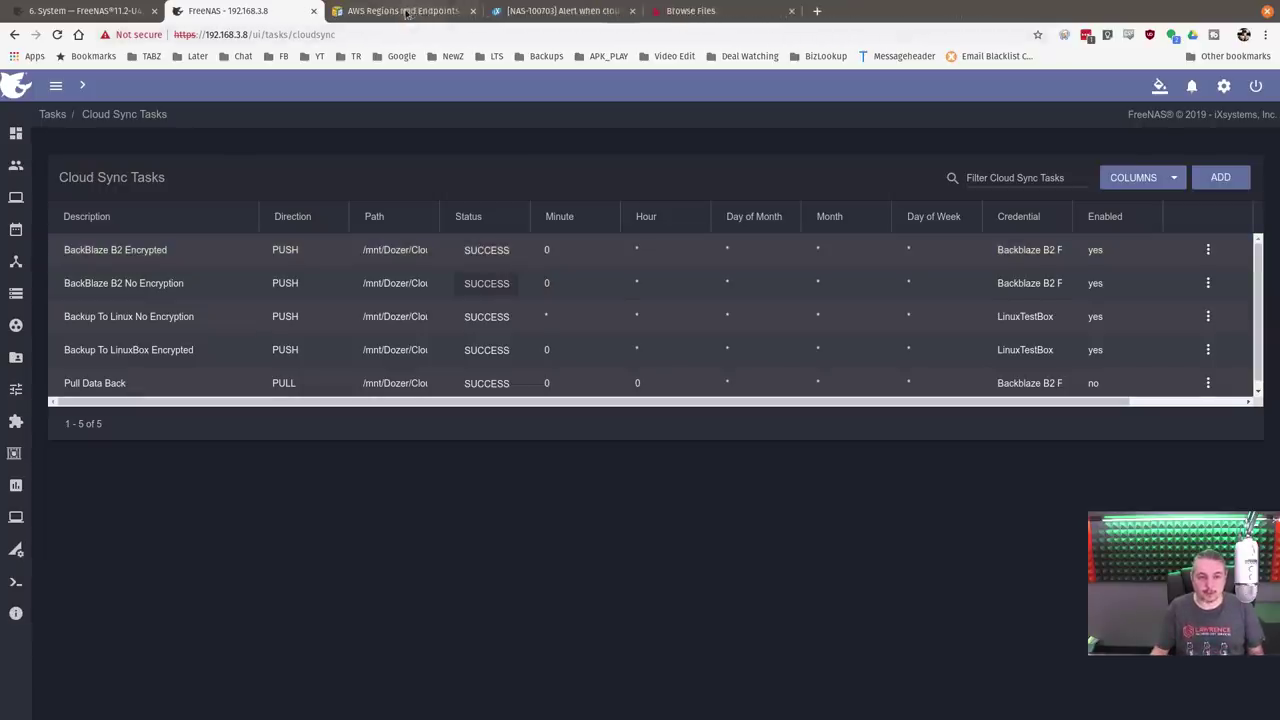
pyautogui.middleClick(406, 11)
pyautogui.middleClick(406, 11)
pyautogui.click(400, 11)
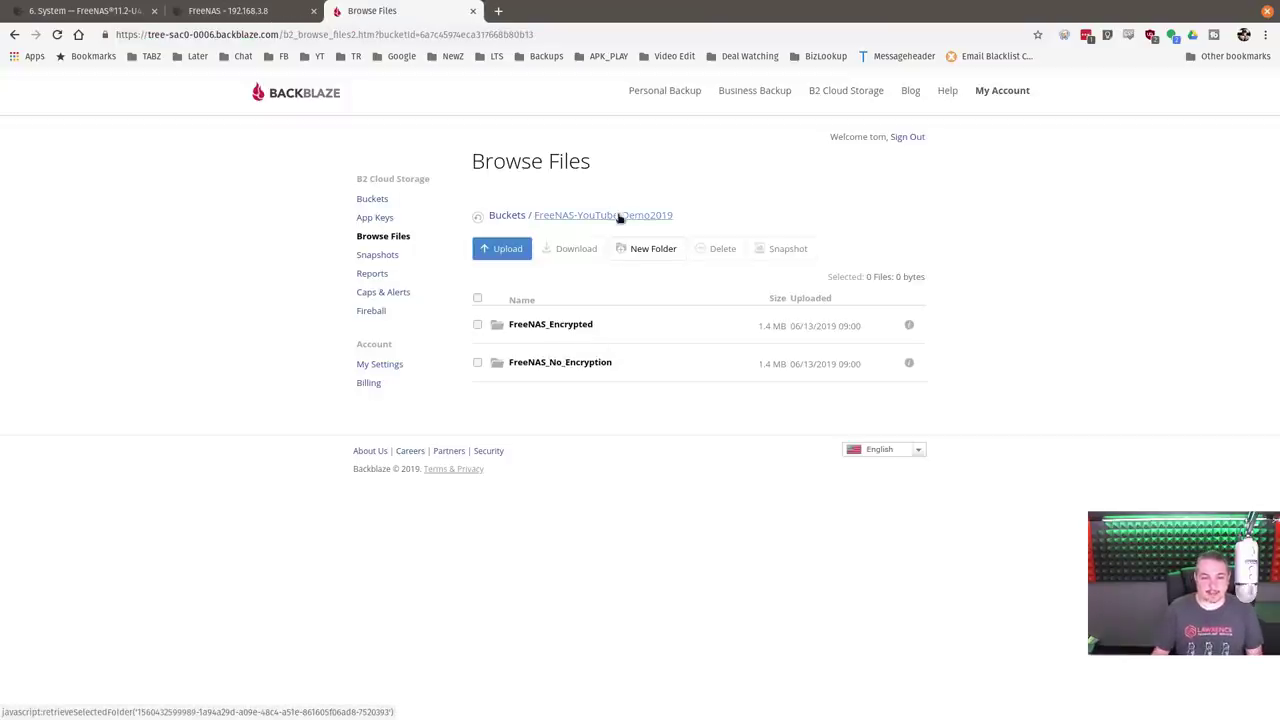
# Examine the contents of the FreeNAS_Encrypted and FreeNAS_No_Encryption folders in the bucket, including the details of SomeText (copy).txt.
pyautogui.click(550, 328)
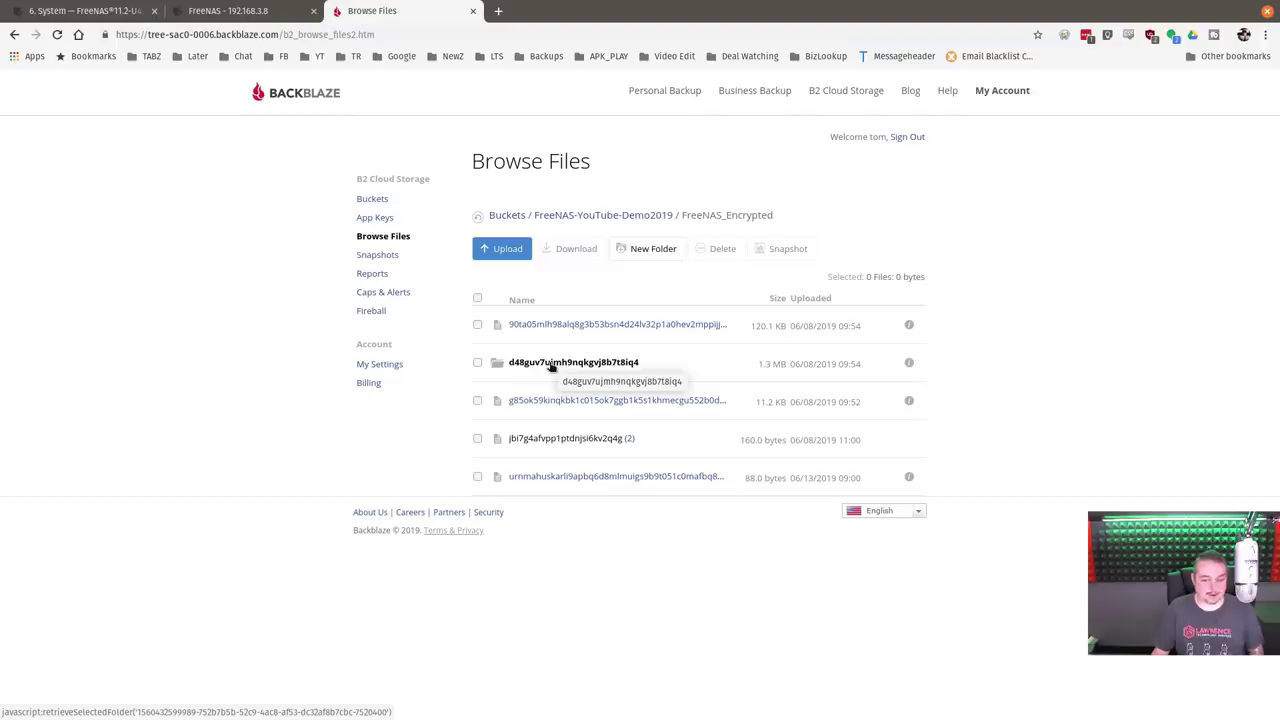
pyautogui.click(594, 215)
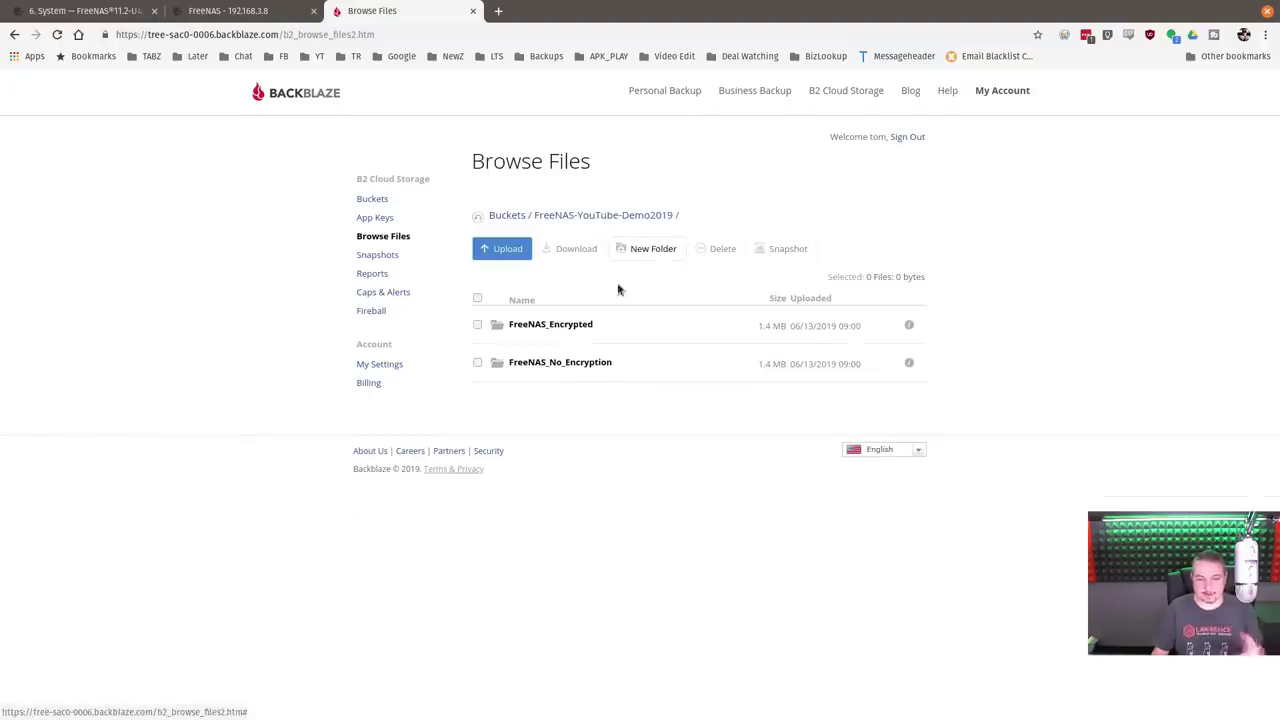
pyautogui.click(569, 371)
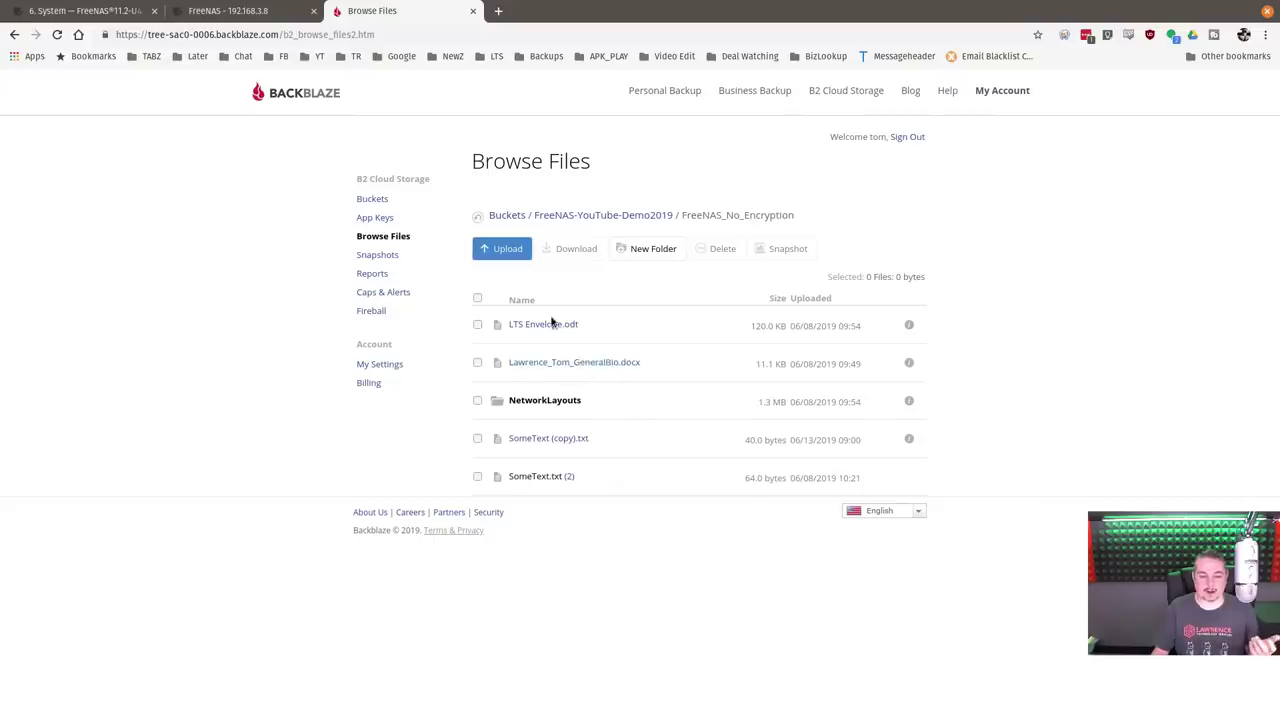
pyautogui.click(527, 446)
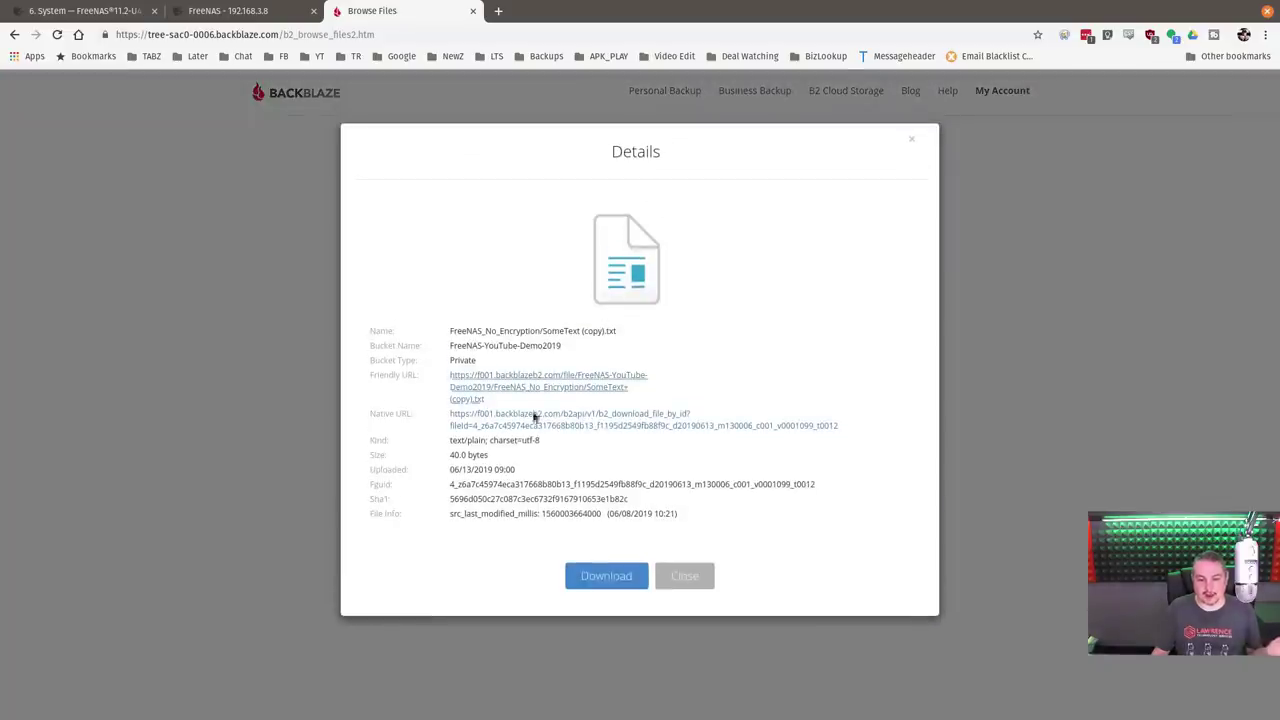
pyautogui.click(684, 576)
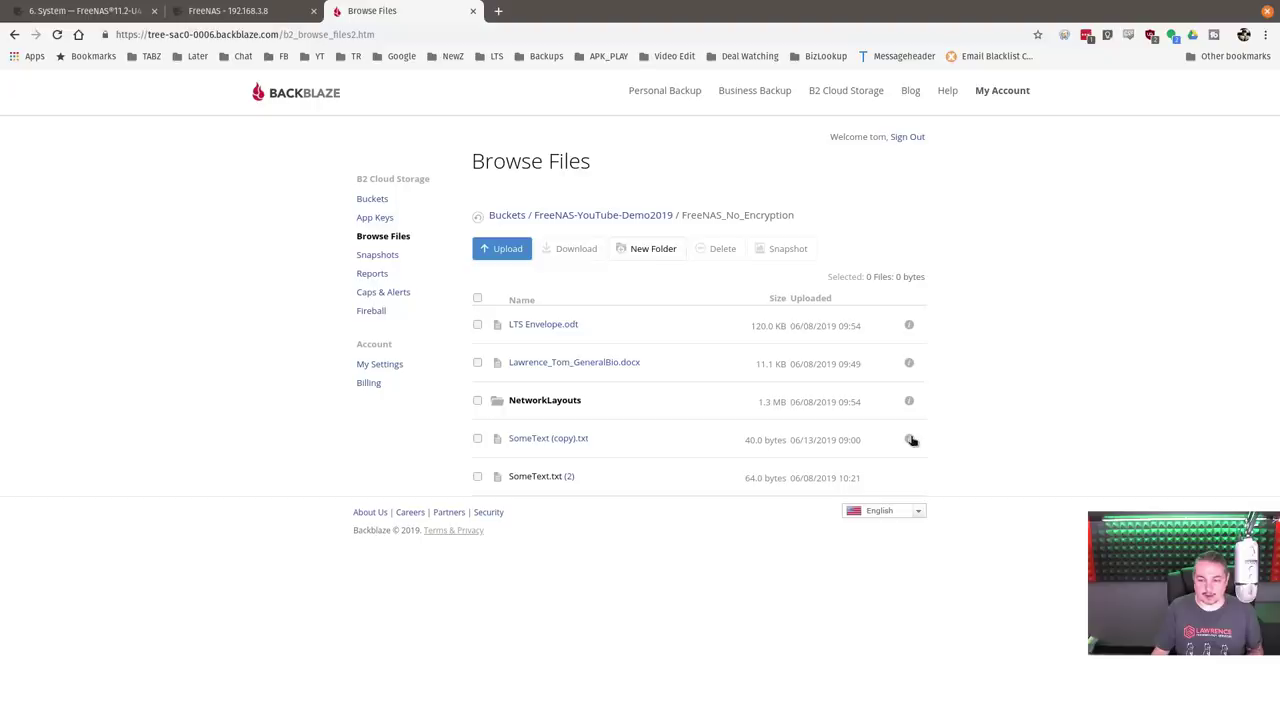
# Expand the stored versions of SomeText.txt in the FreeNAS_No_Encryption folder and select only the 40-byte version.
pyautogui.click(568, 477)
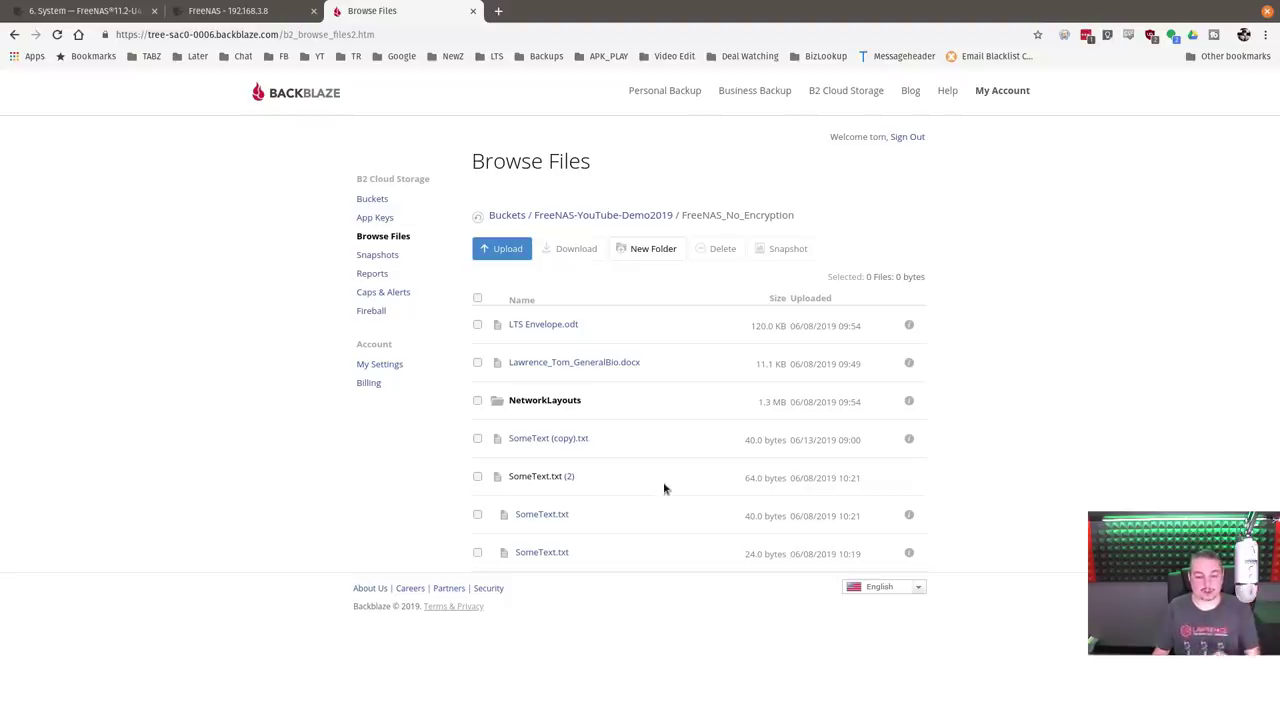
pyautogui.click(477, 555)
pyautogui.click(477, 555)
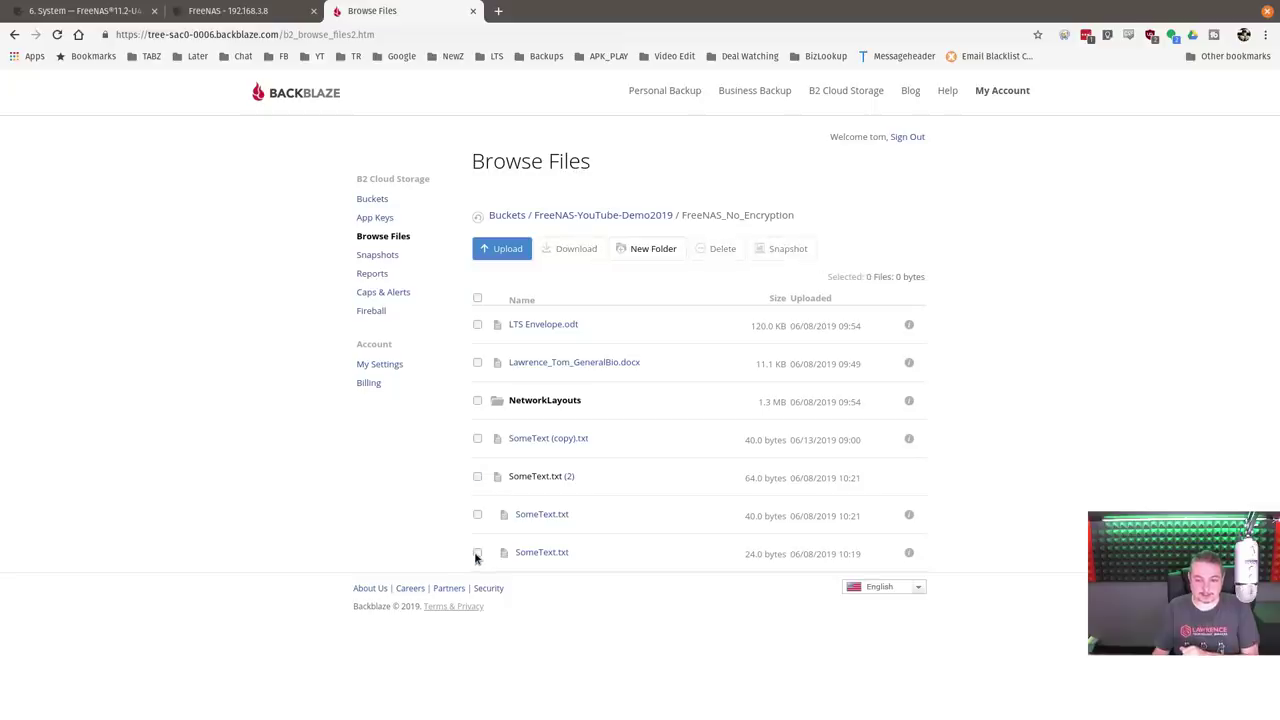
pyautogui.click(477, 478)
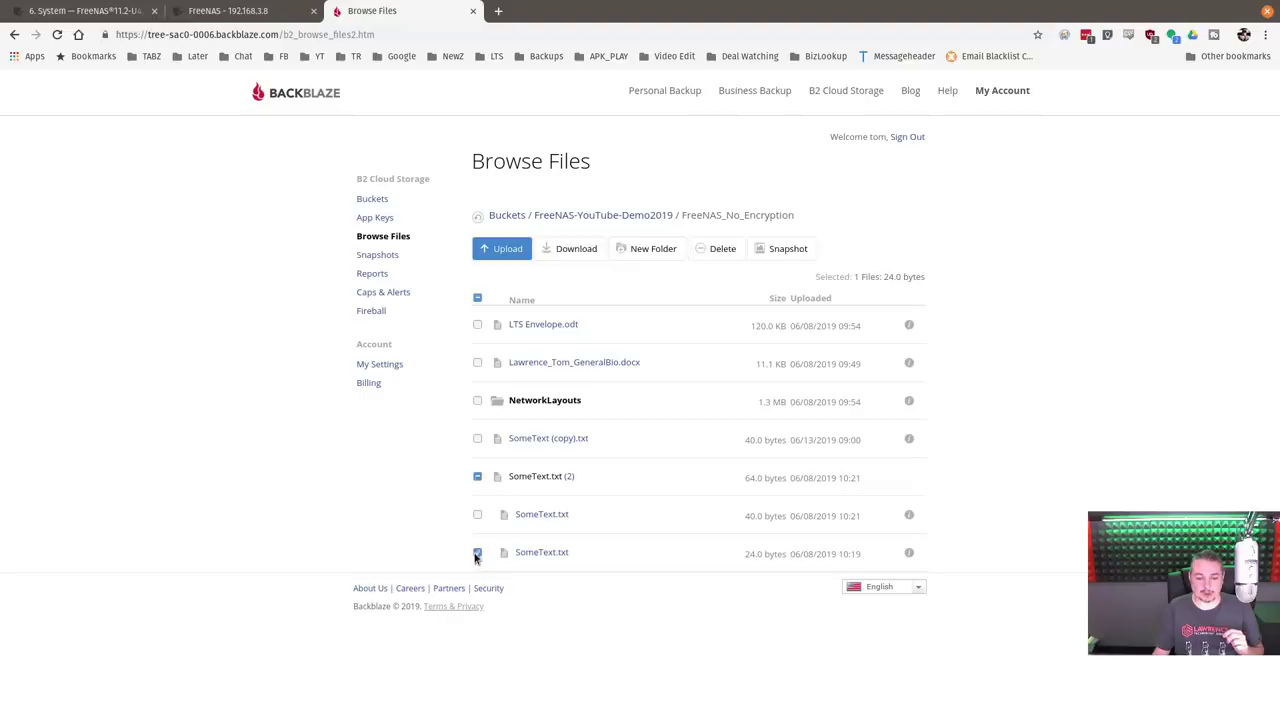
pyautogui.click(477, 555)
pyautogui.click(478, 516)
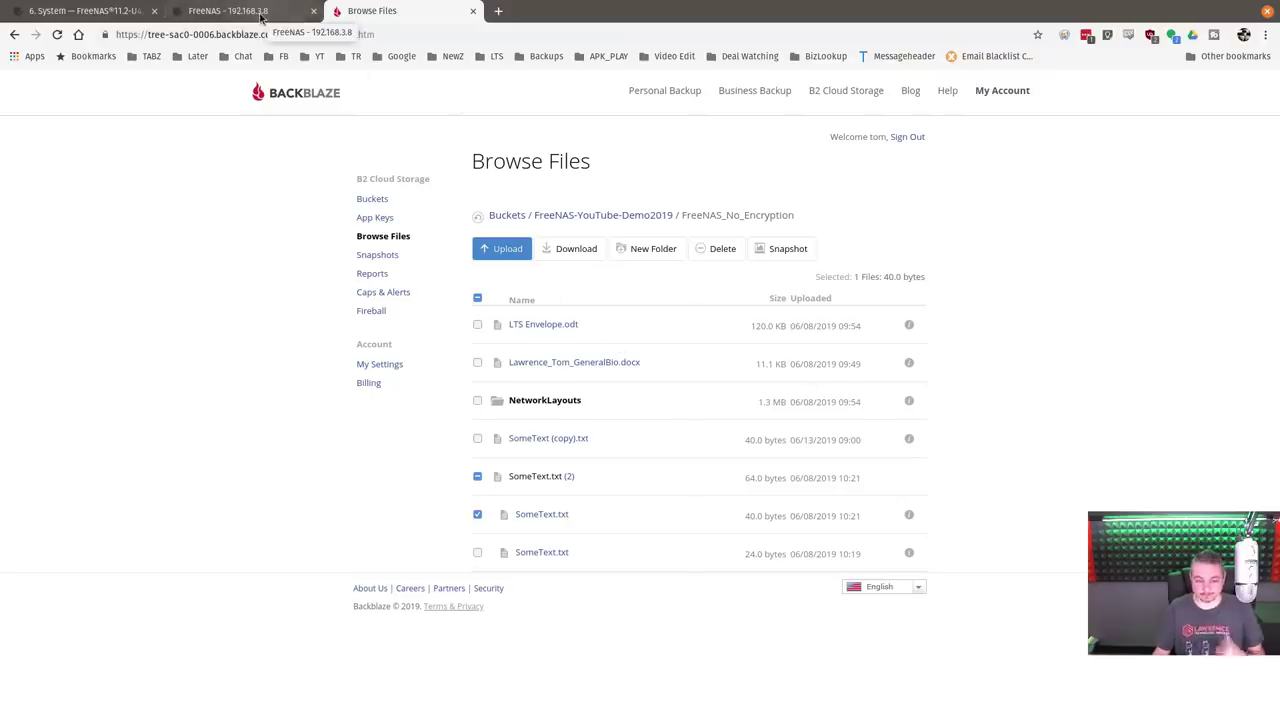
# Return to FreeNAS, open the BackBlaze B2 Encrypted task for editing and review its encryption password and salt fields.
pyautogui.click(225, 10)
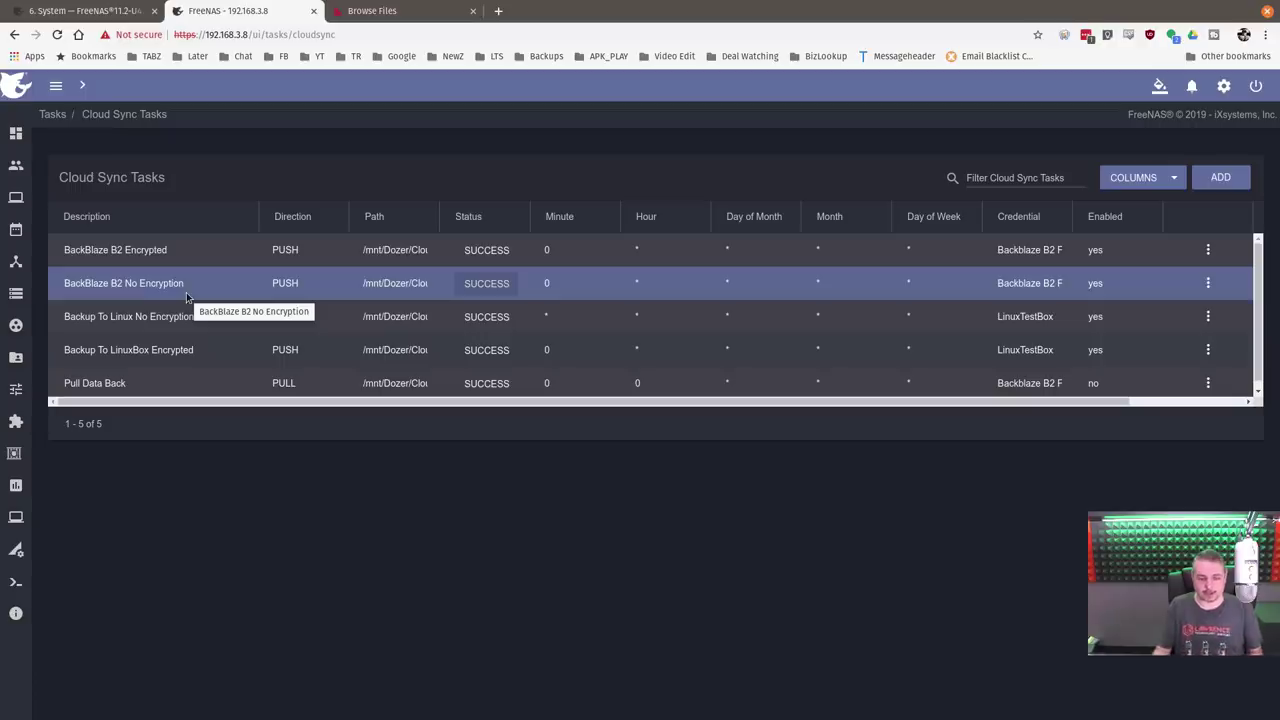
pyautogui.click(1208, 250)
pyautogui.click(1160, 281)
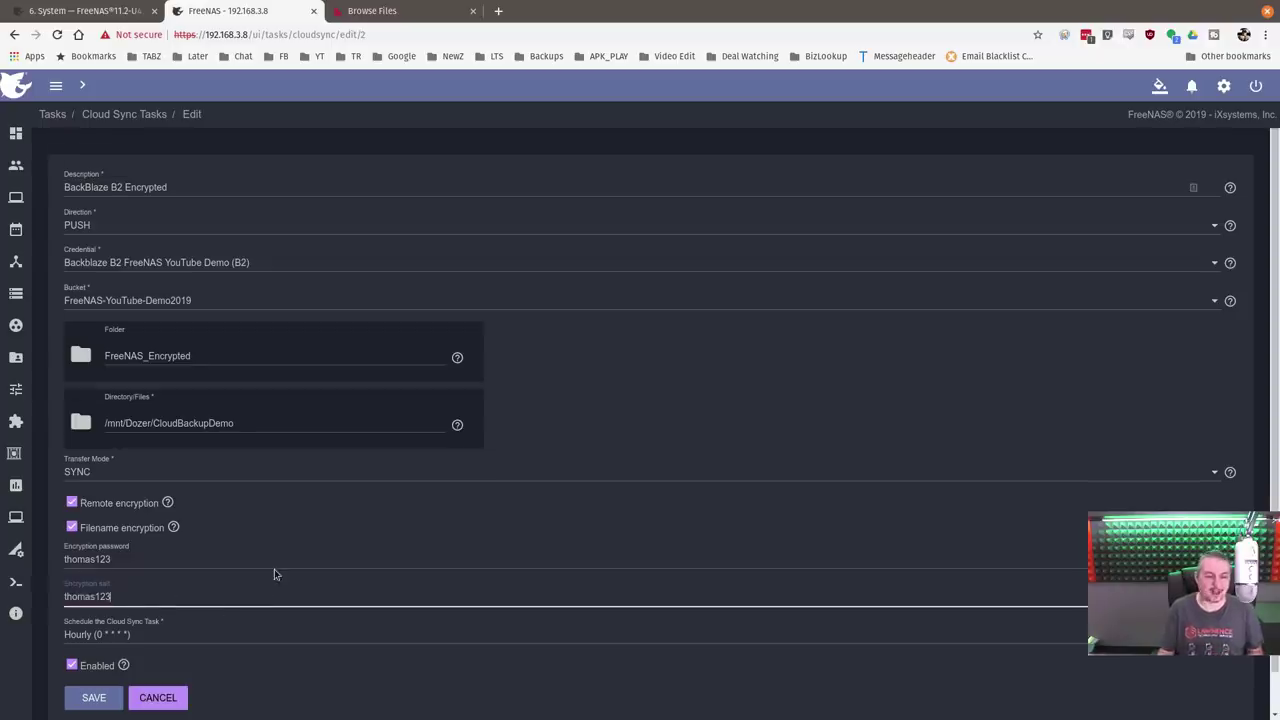
pyautogui.scroll(-1, 274, 569)
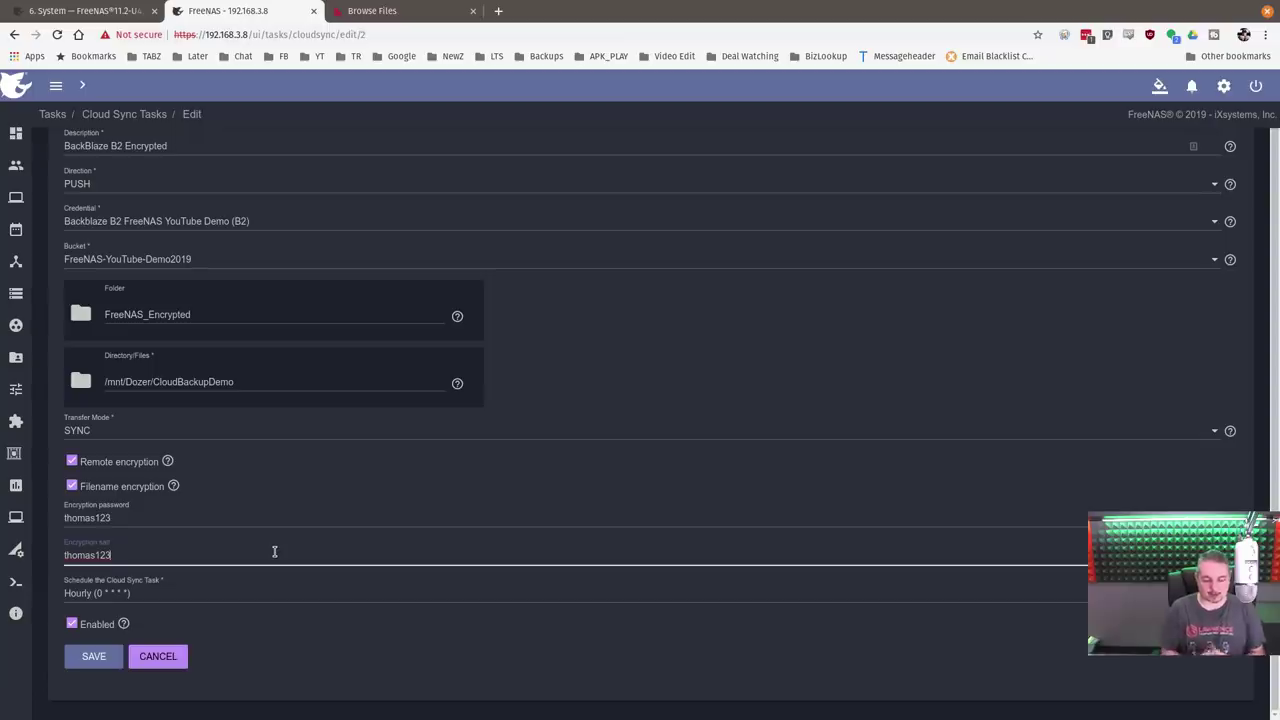
pyautogui.click(158, 517)
pyautogui.click(164, 549)
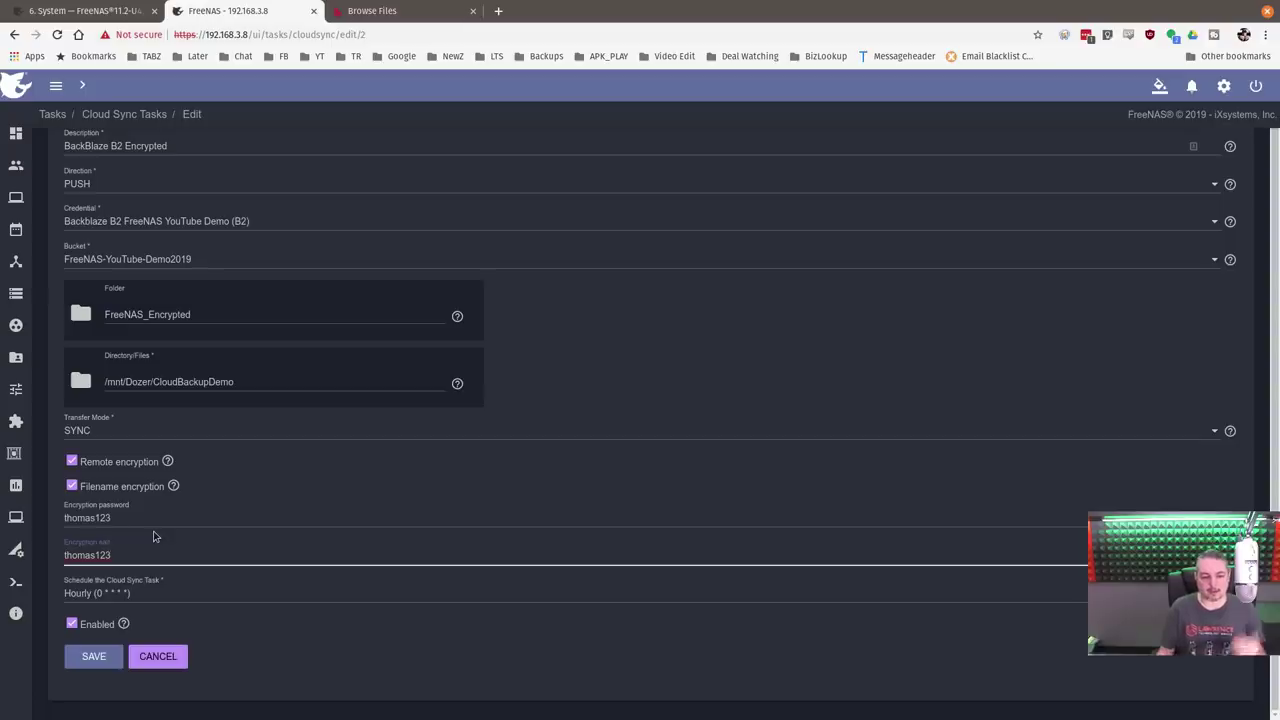
pyautogui.scroll(1, 291, 594)
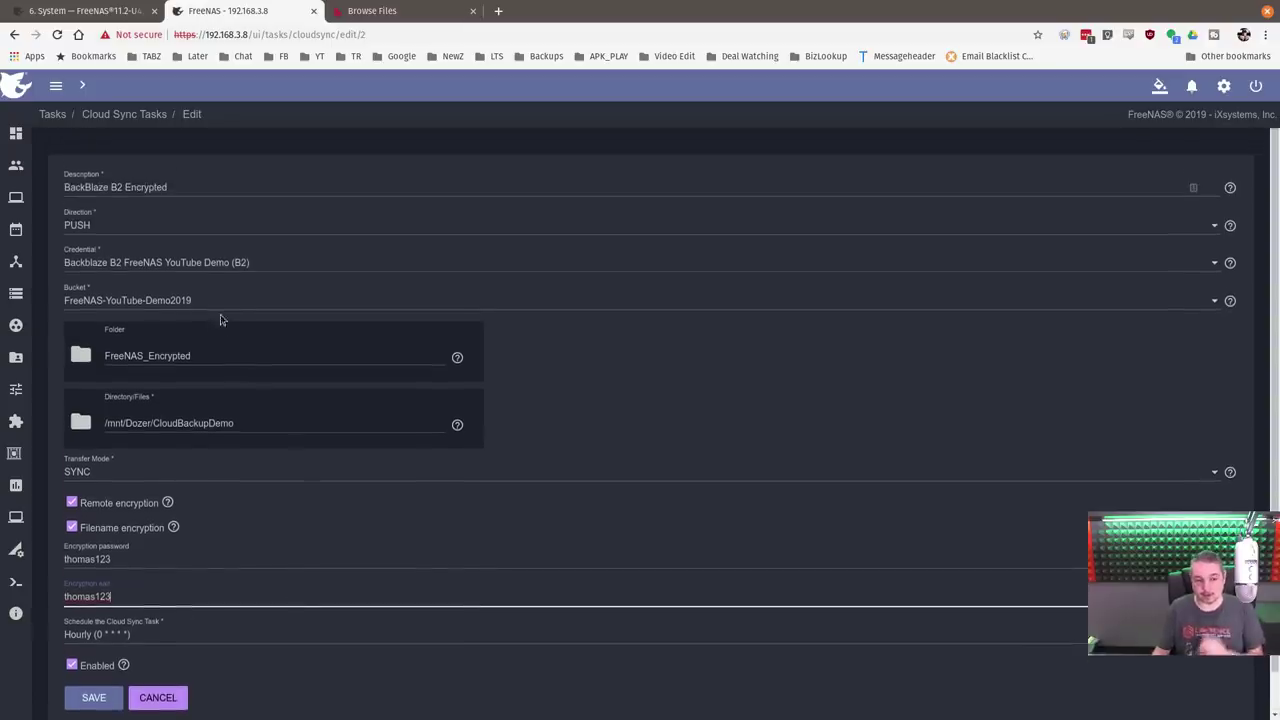
# Switch the BackBlaze B2 Encrypted task's direction to PULL and discard the edit without saving.
pyautogui.click(90, 228)
pyautogui.click(95, 256)
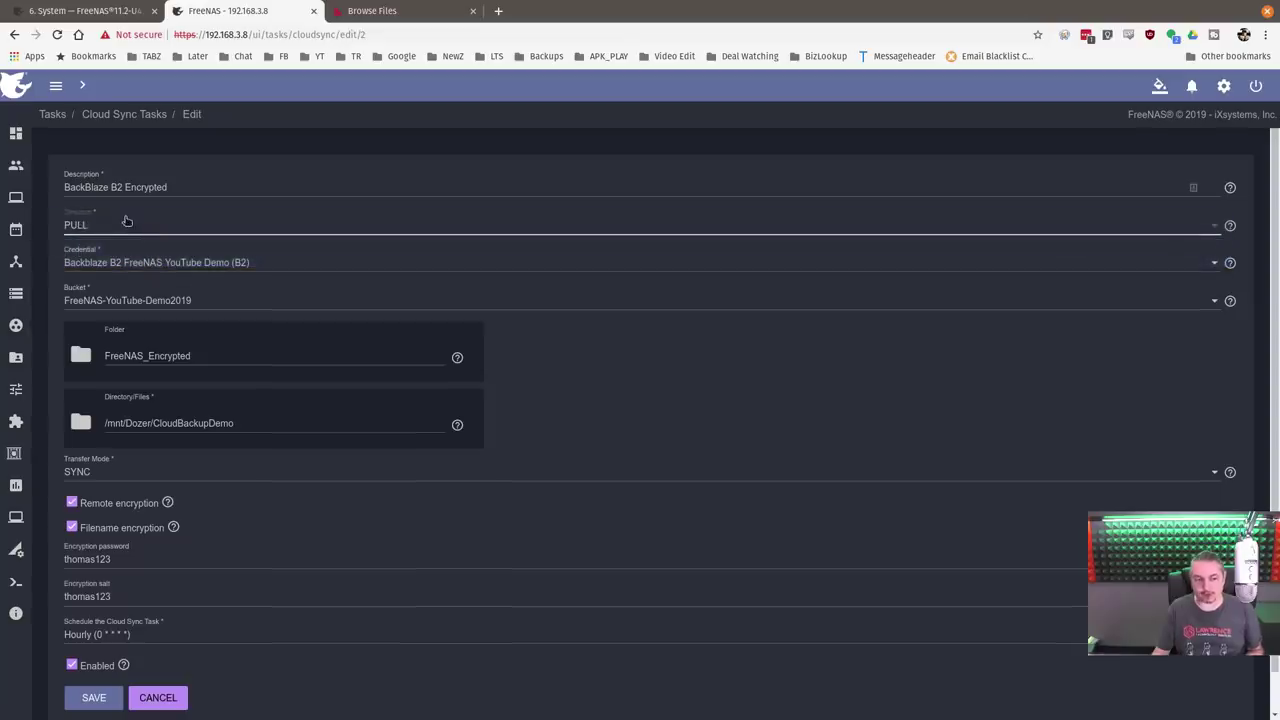
pyautogui.click(157, 697)
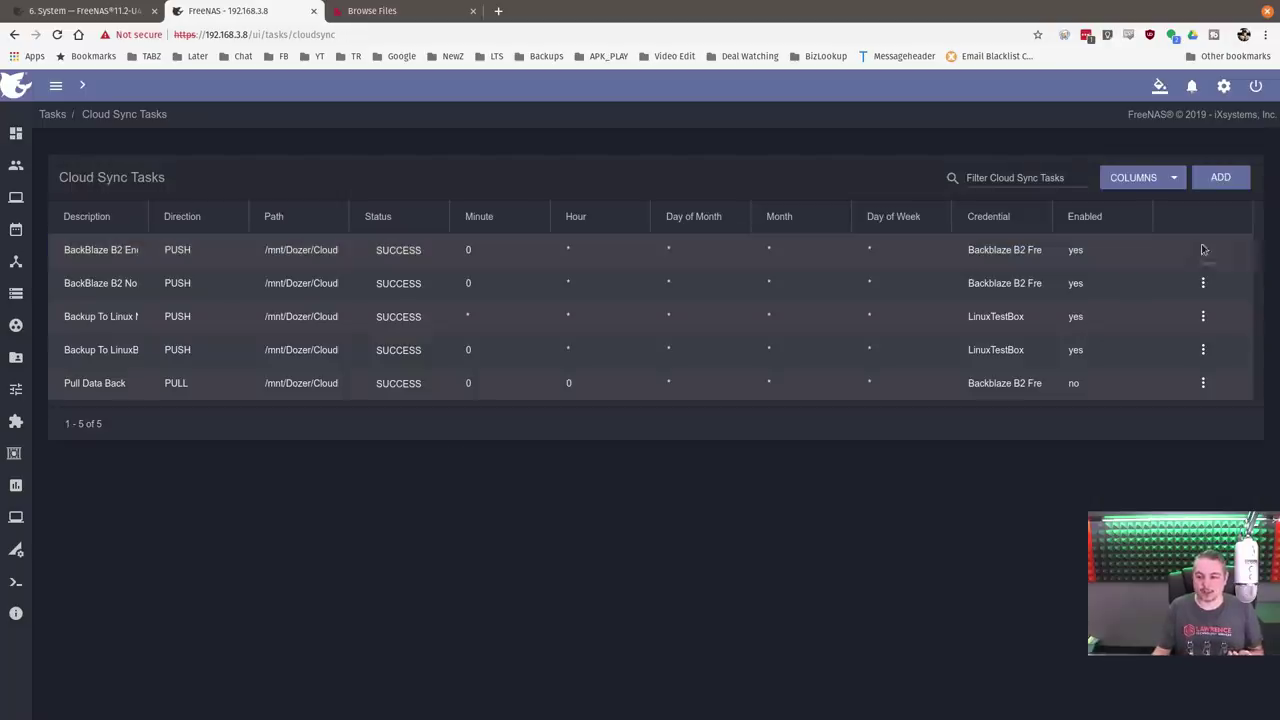
# Open the Pull Data Back cloud sync task for editing to review its restore settings.
pyautogui.click(1203, 249)
pyautogui.click(98, 381)
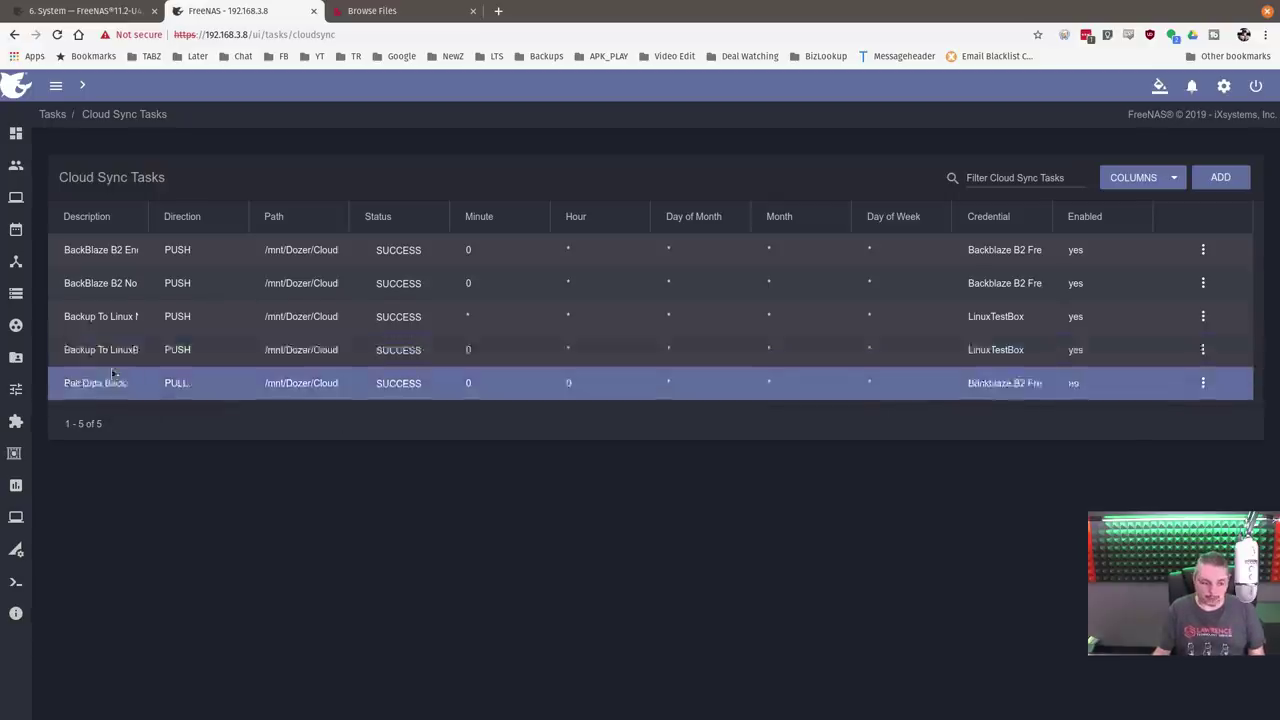
pyautogui.click(1206, 384)
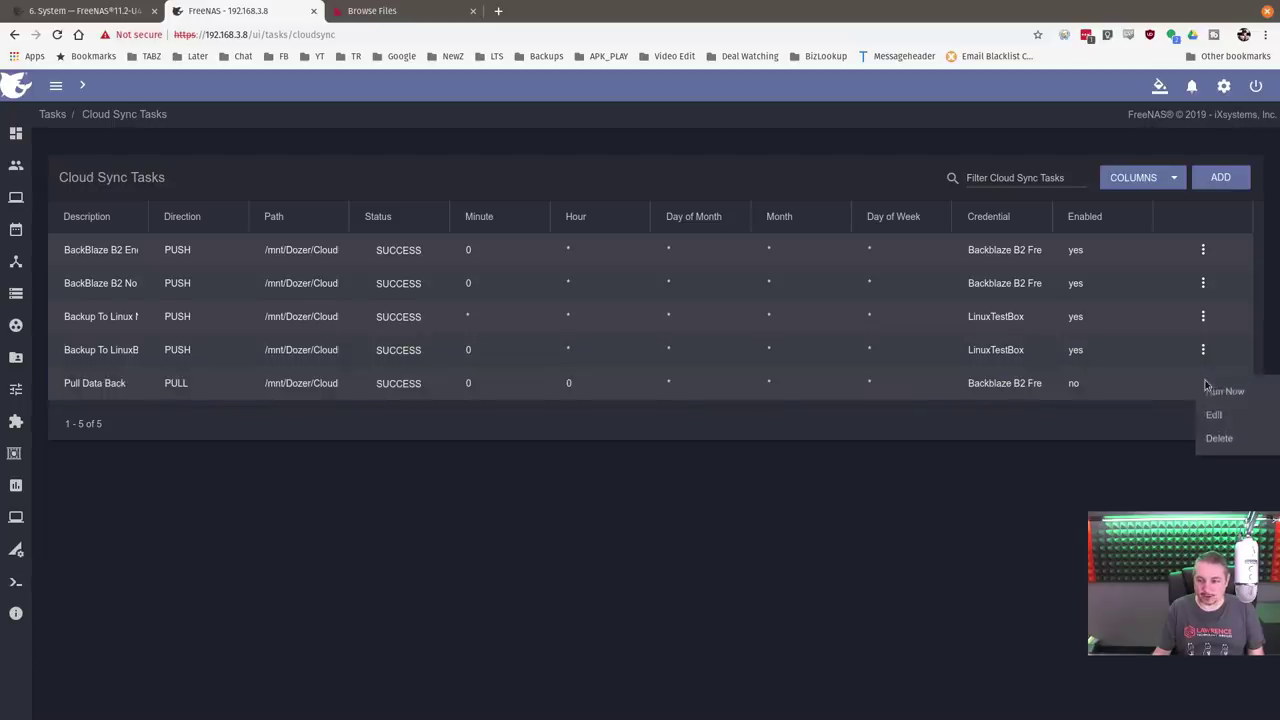
pyautogui.click(1240, 415)
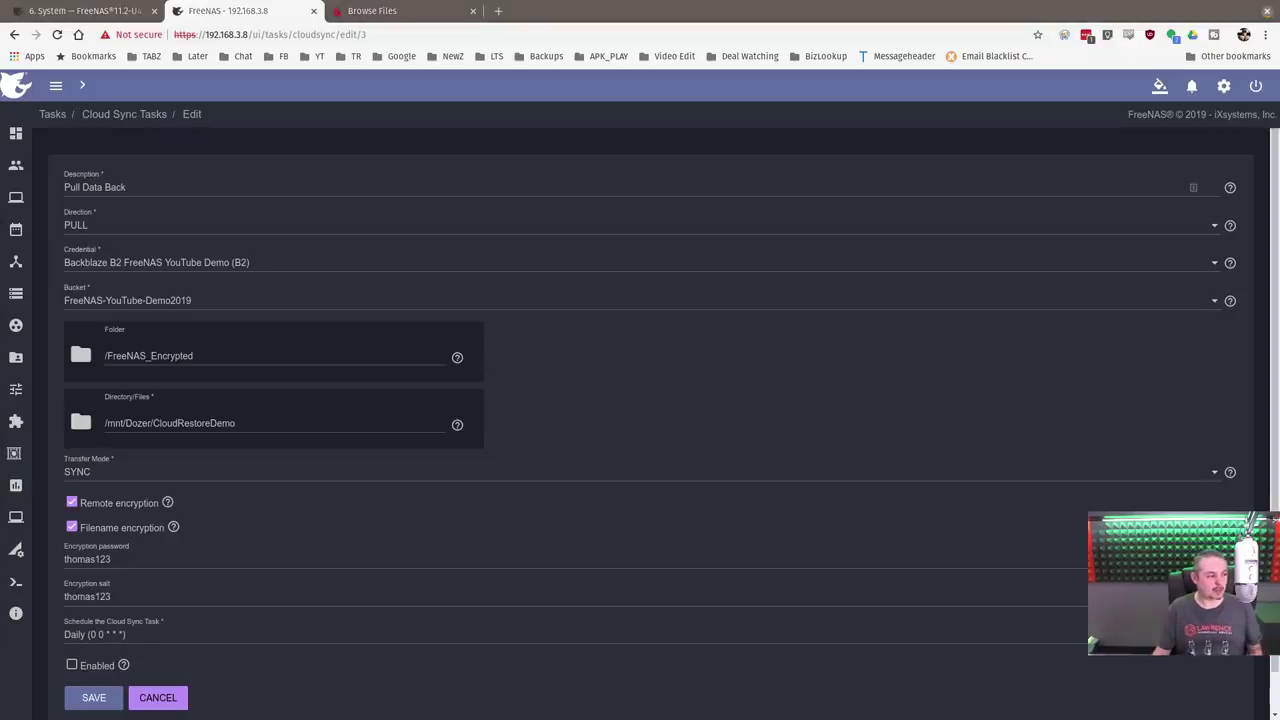
# Switch to the file manager and view the cloudrestoredemo share followed by the cloudbackupdemo share.
pyautogui.hotkey('alt', 'Tab')
pyautogui.click(824, 100)
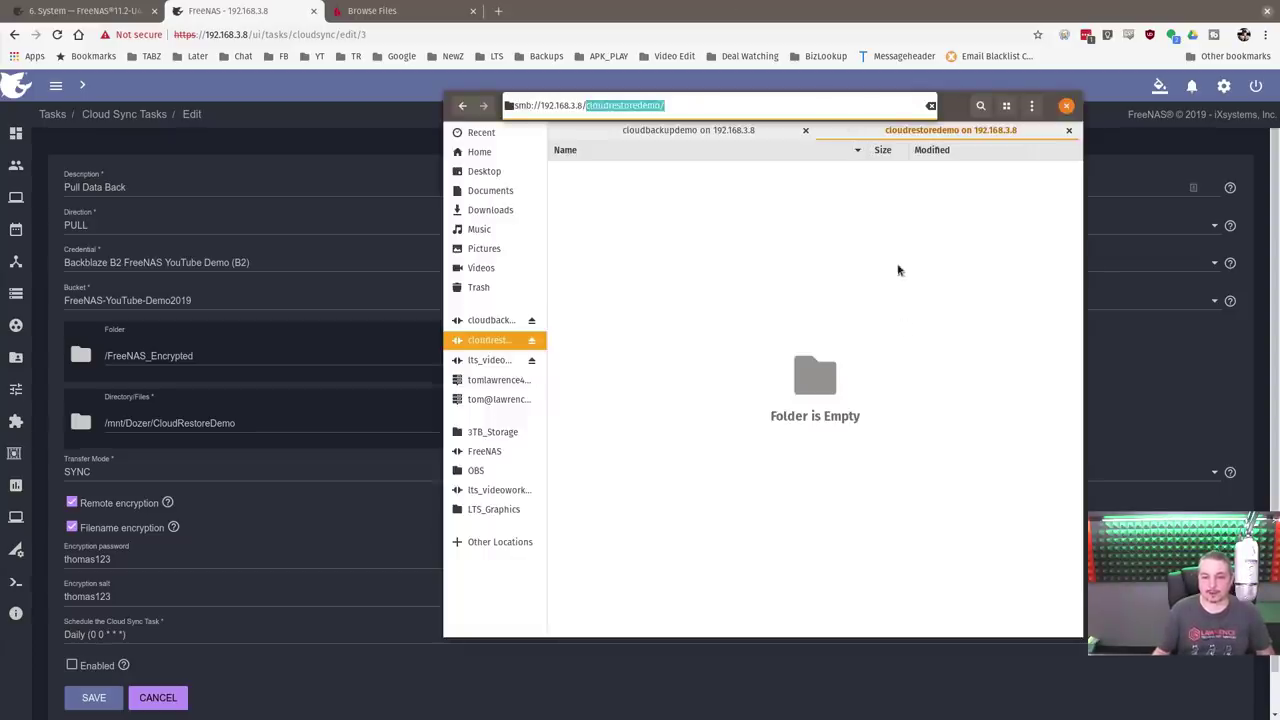
pyautogui.click(731, 160)
pyautogui.click(730, 135)
pyautogui.hotkey('ctrl', 'l')
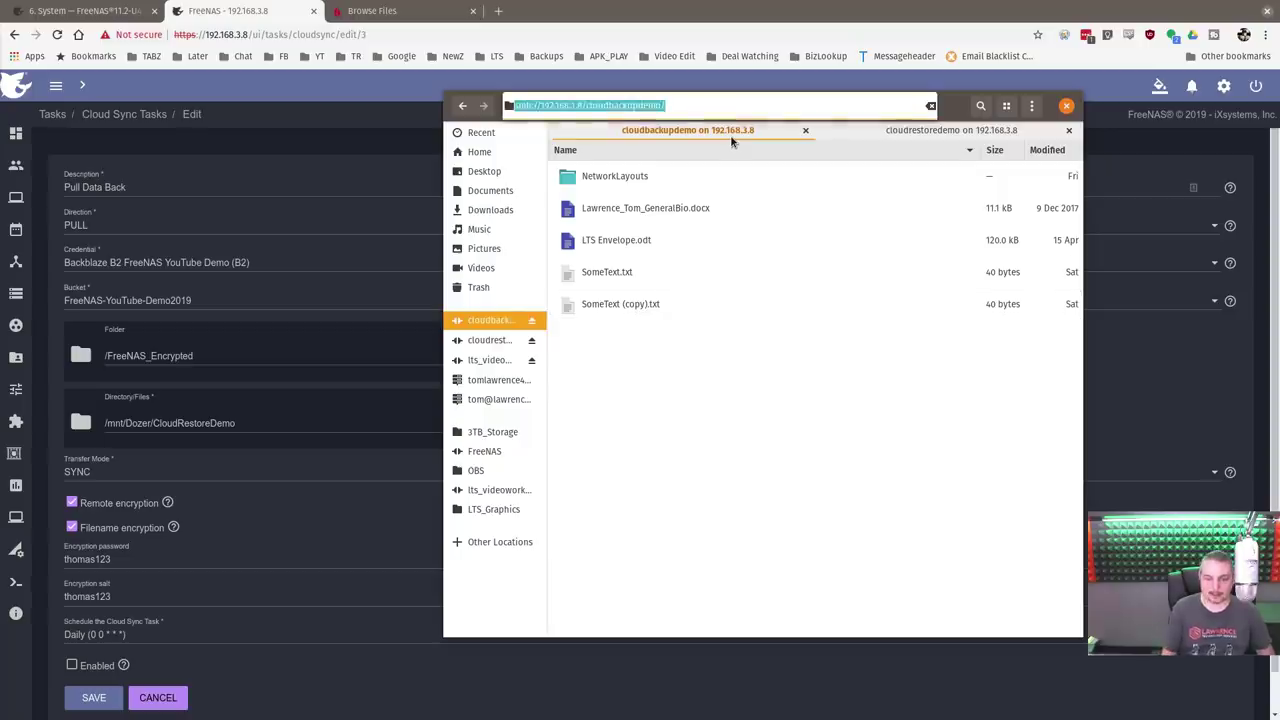
pyautogui.press('End')
pyautogui.click(688, 458)
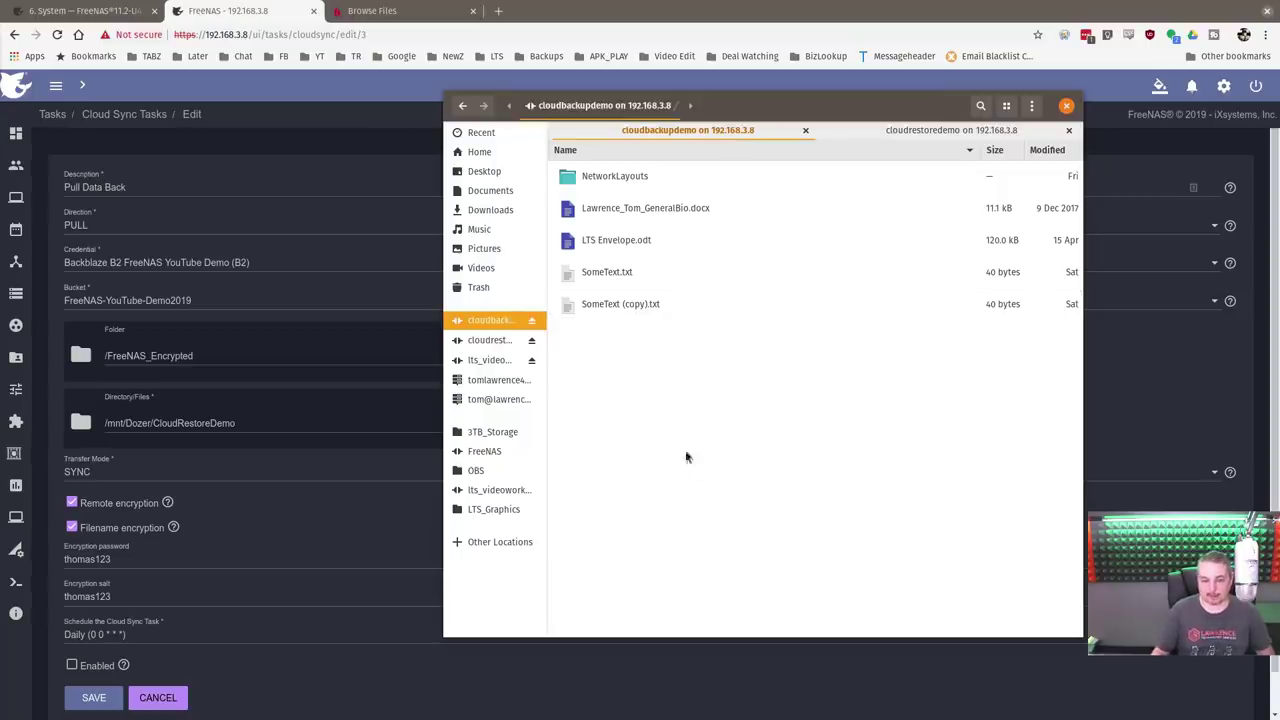
# Append the line "EVEN MORE TEXT!!!" to SomeText.txt in the cloudbackupdemo share, save the file and close it.
pyautogui.rightClick(620, 276)
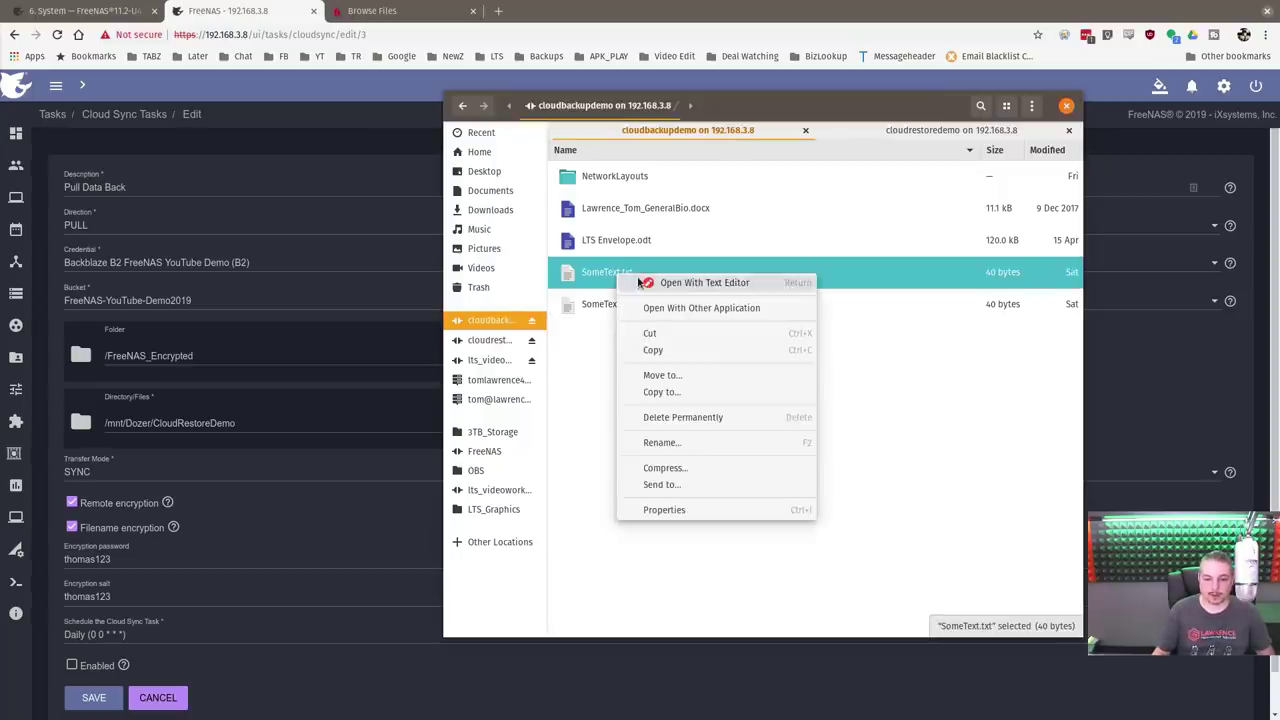
pyautogui.click(660, 283)
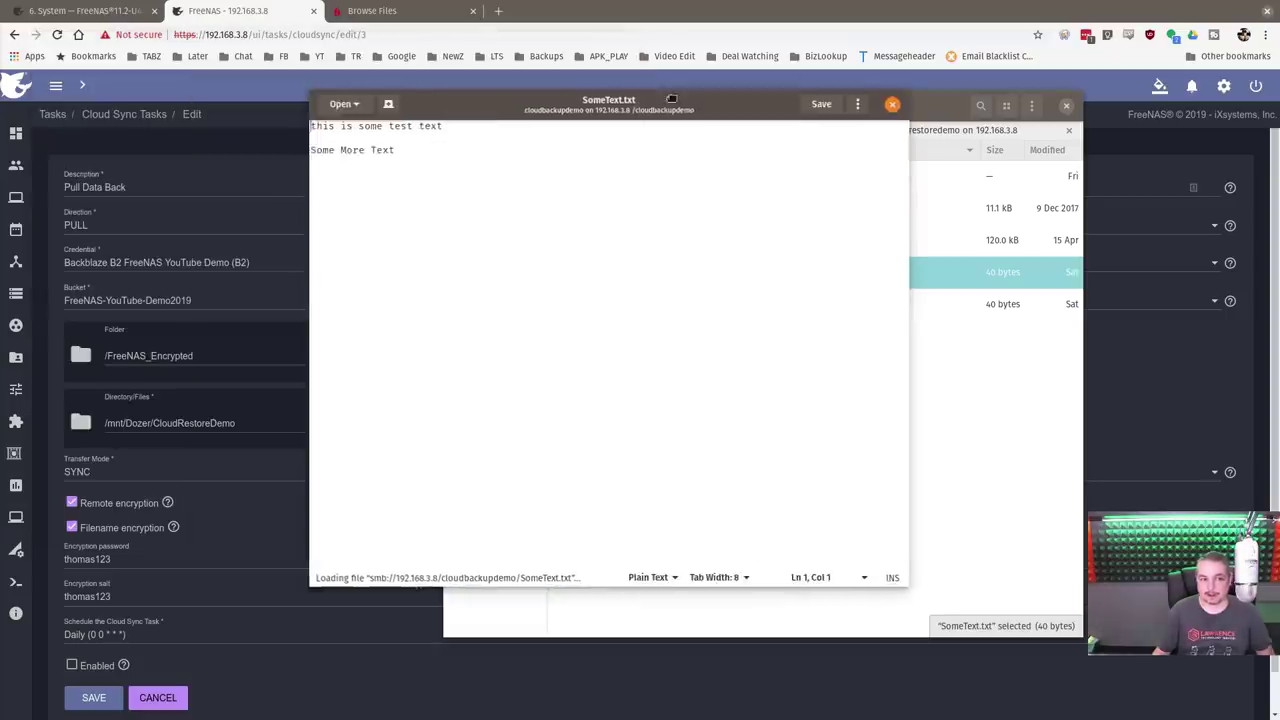
pyautogui.click(637, 199)
pyautogui.press('Return')
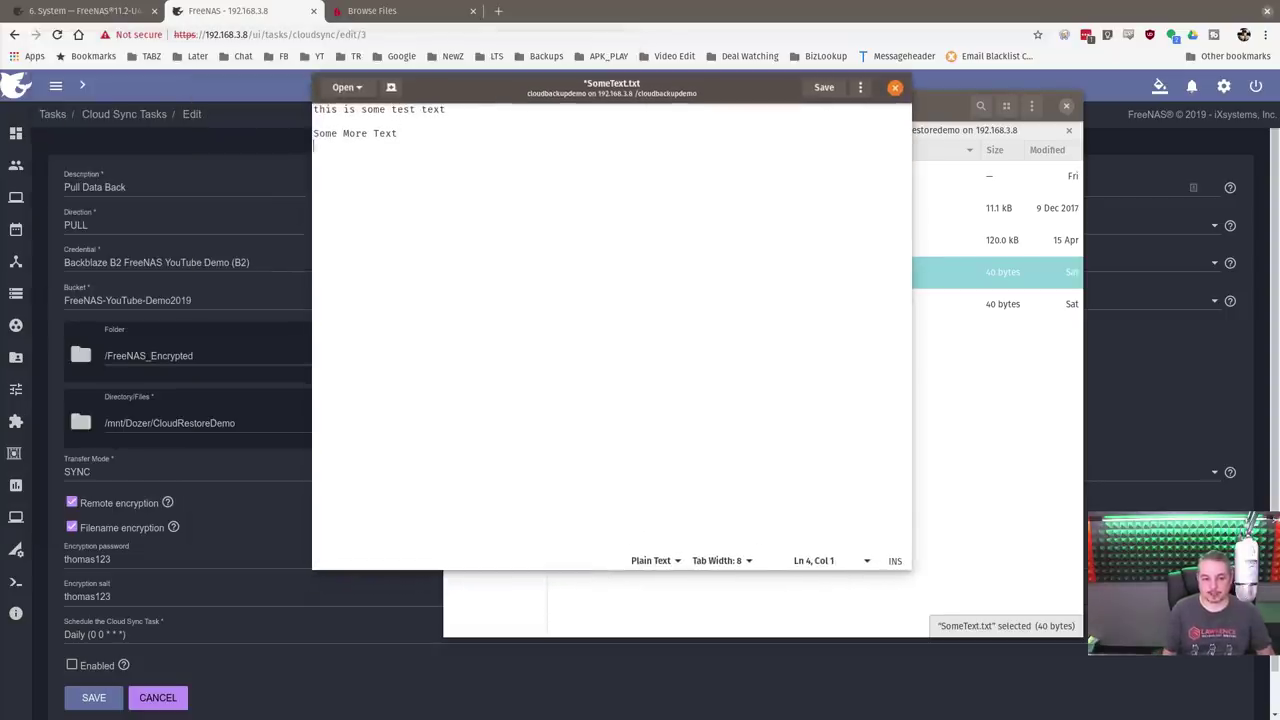
pyautogui.write('EVEN')
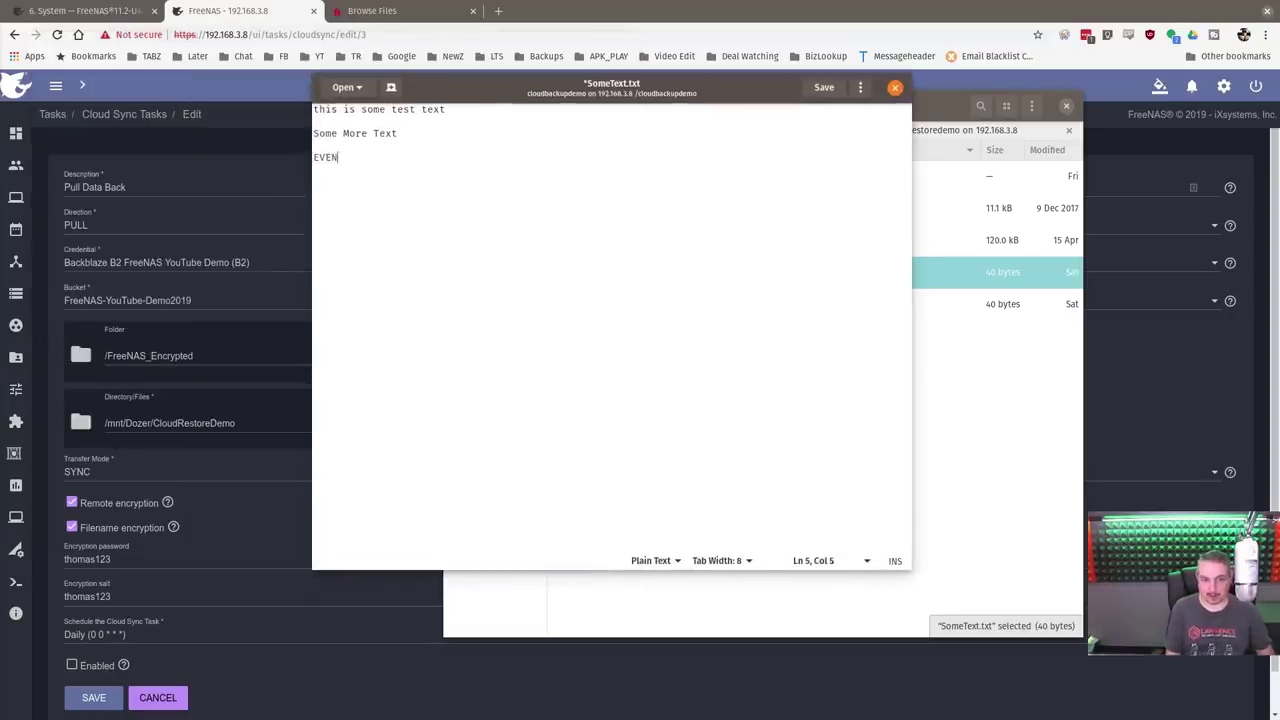
pyautogui.write(' MORE TEX')
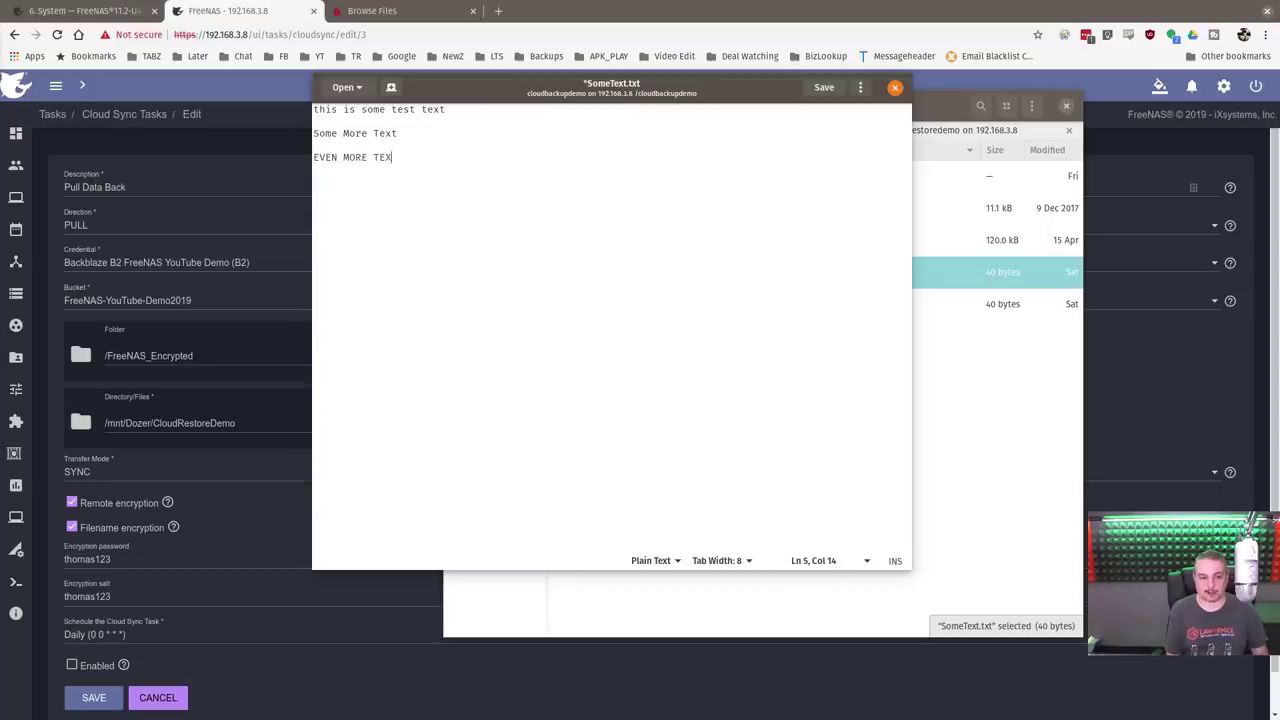
pyautogui.write('T!!!')
pyautogui.press('Return')
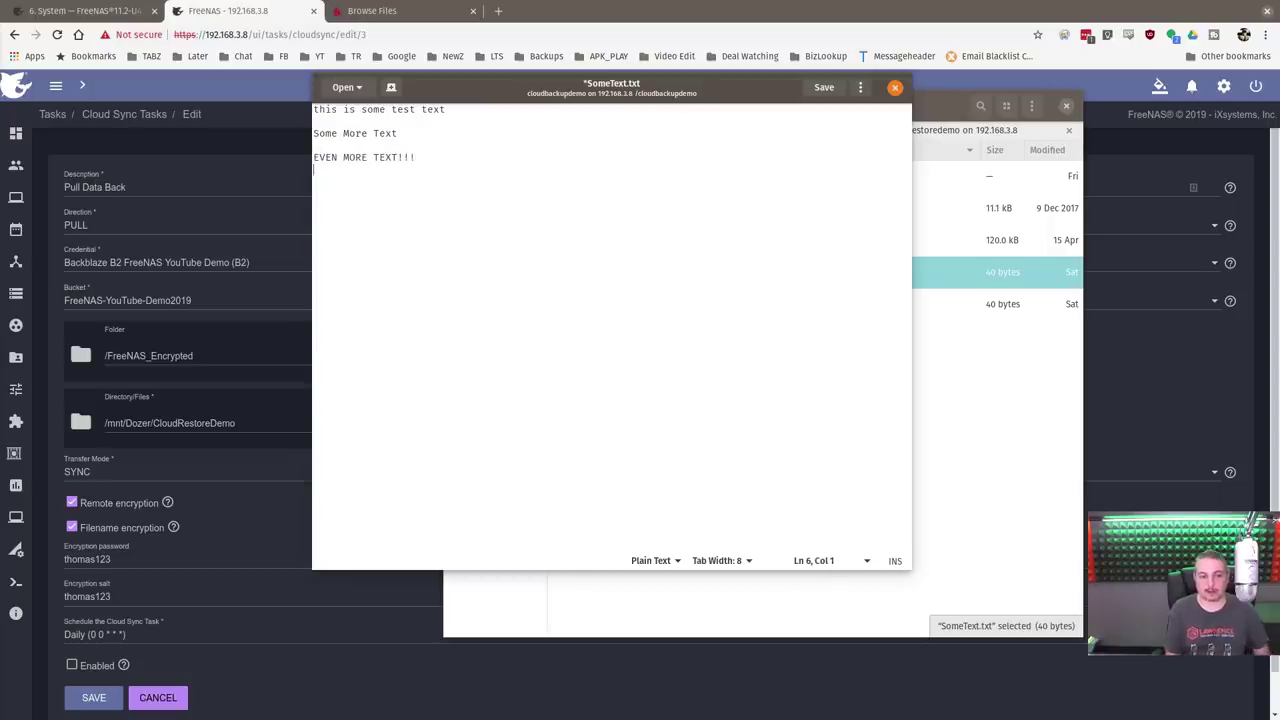
pyautogui.click(826, 88)
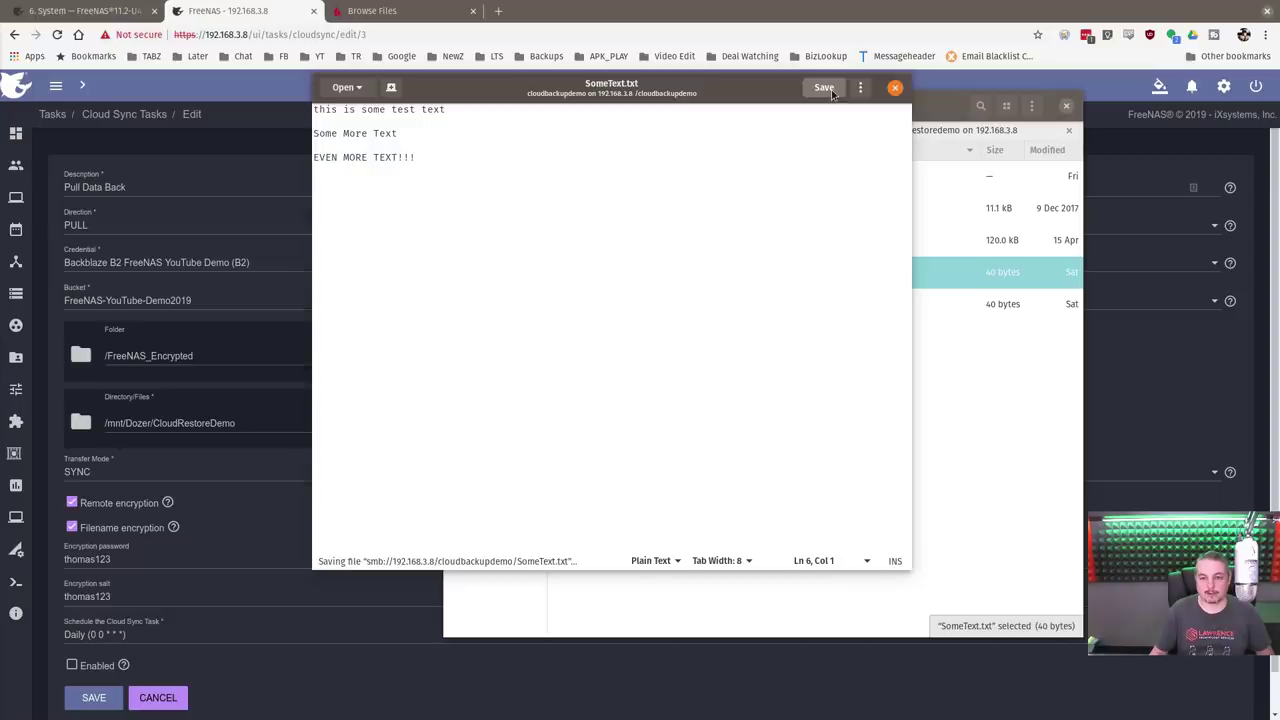
pyautogui.click(896, 88)
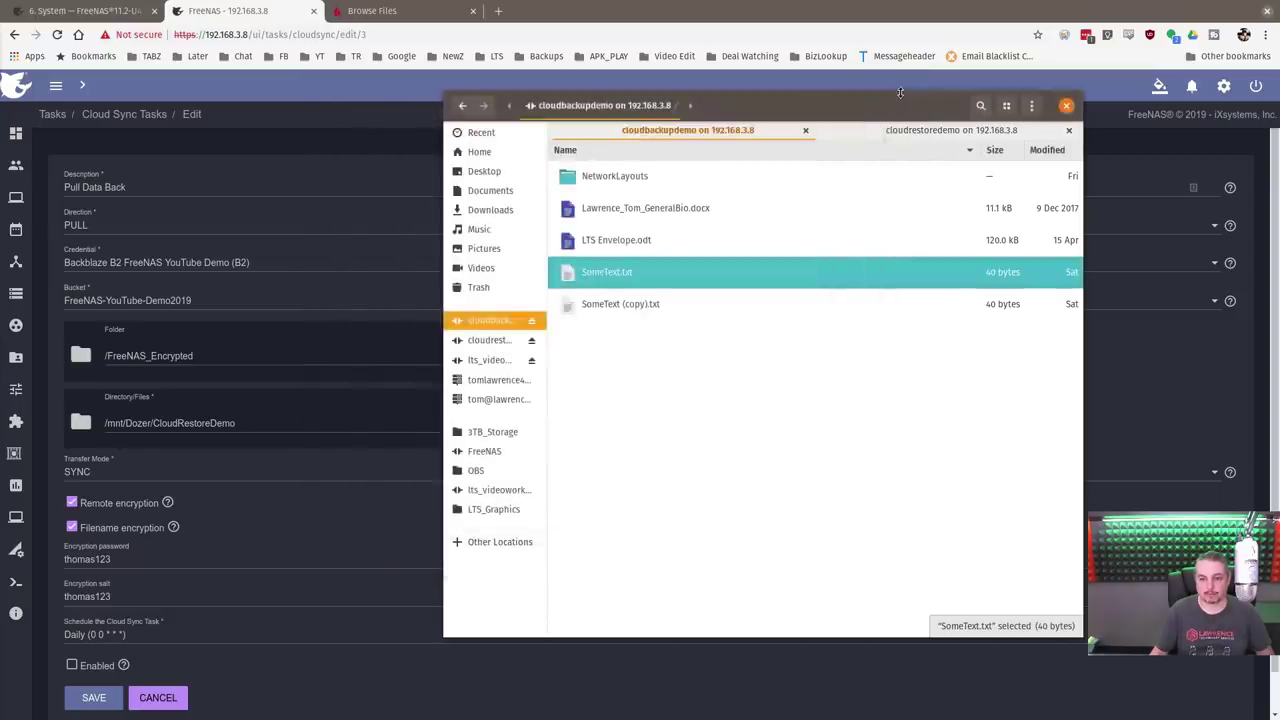
# Reopen SomeText.txt from the cloudbackupdemo share in the text editor to check its saved content.
pyautogui.click(640, 278)
pyautogui.rightClick(640, 278)
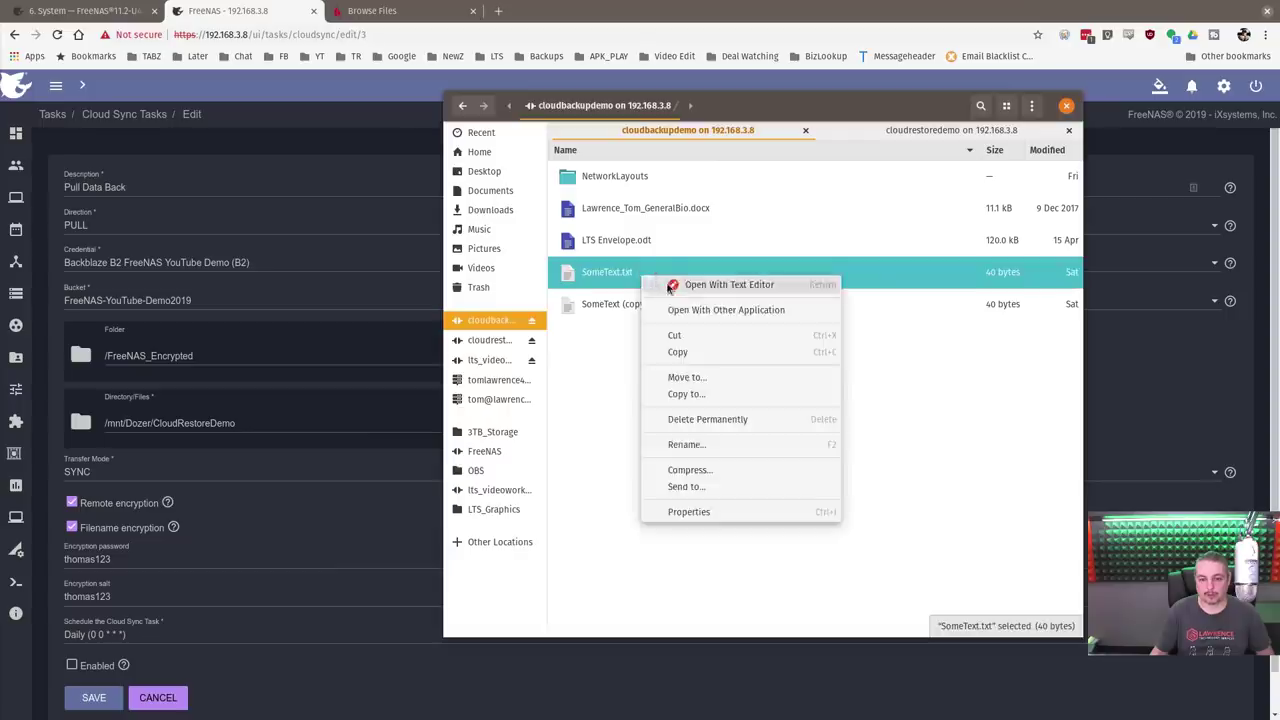
pyautogui.click(664, 284)
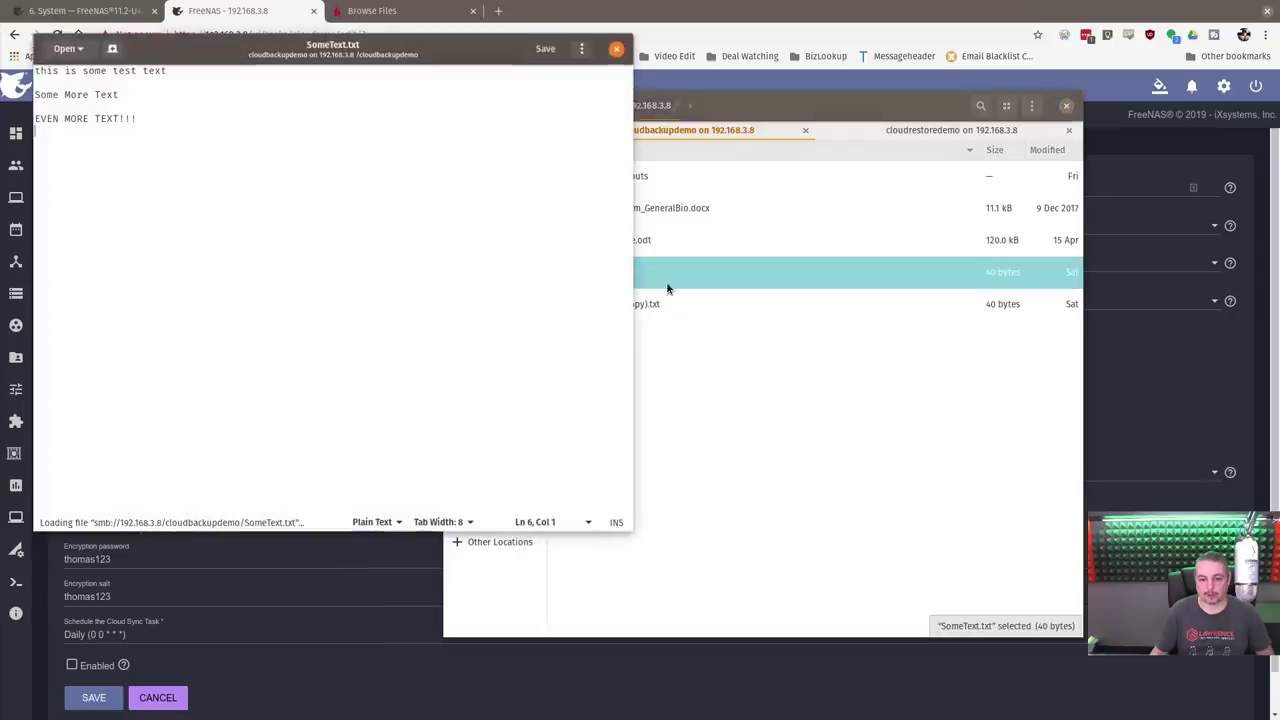
# Close SomeText.txt and leave the Pull Data Back task's edit form in FreeNAS without saving.
pyautogui.click(616, 48)
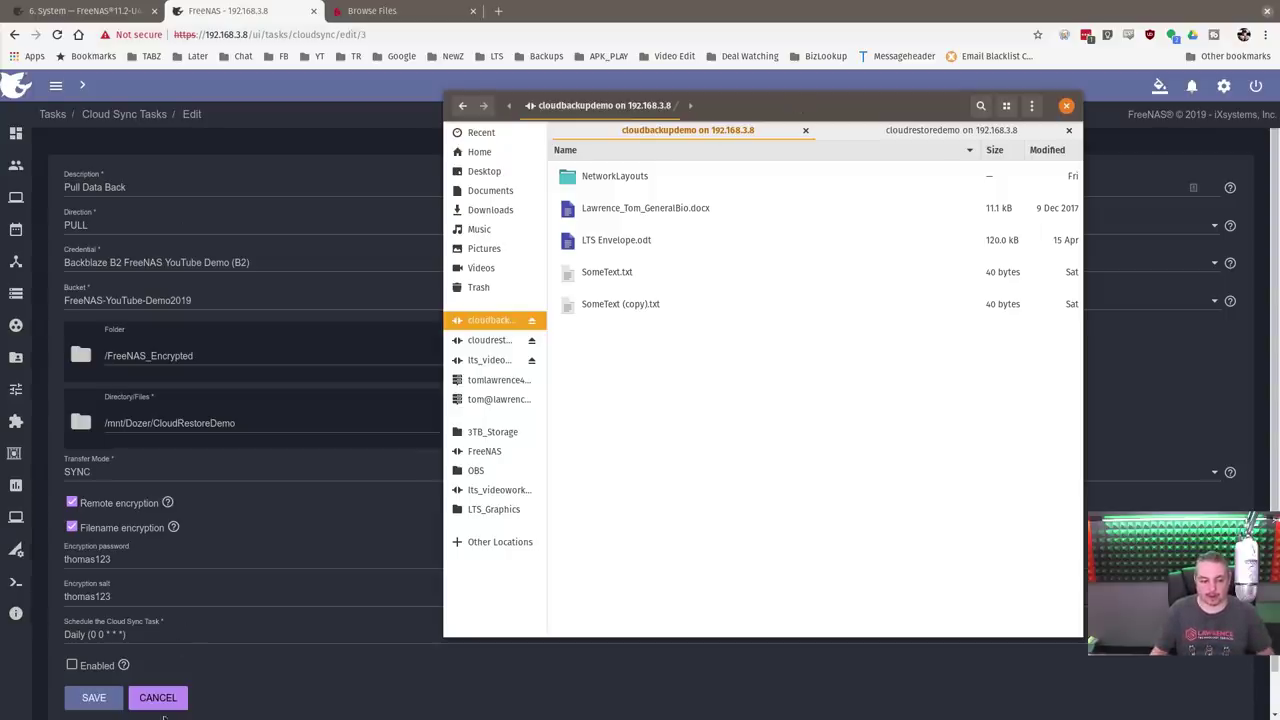
pyautogui.click(297, 586)
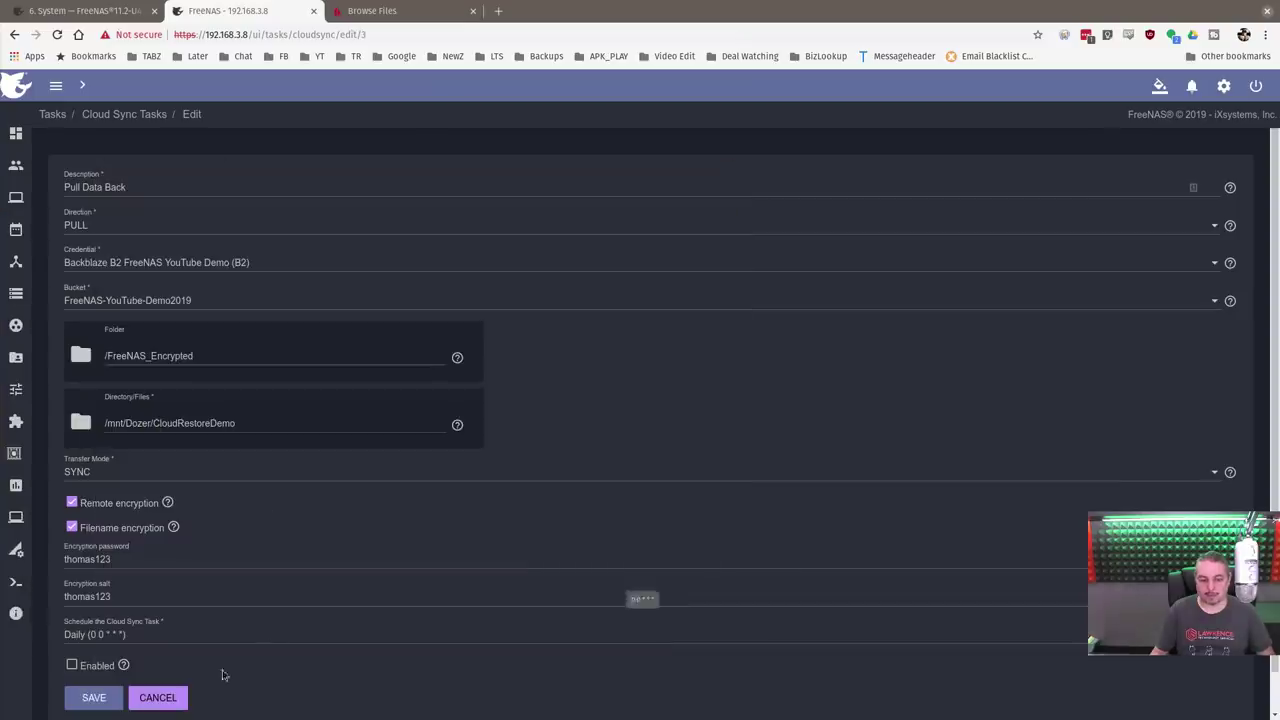
pyautogui.click(157, 697)
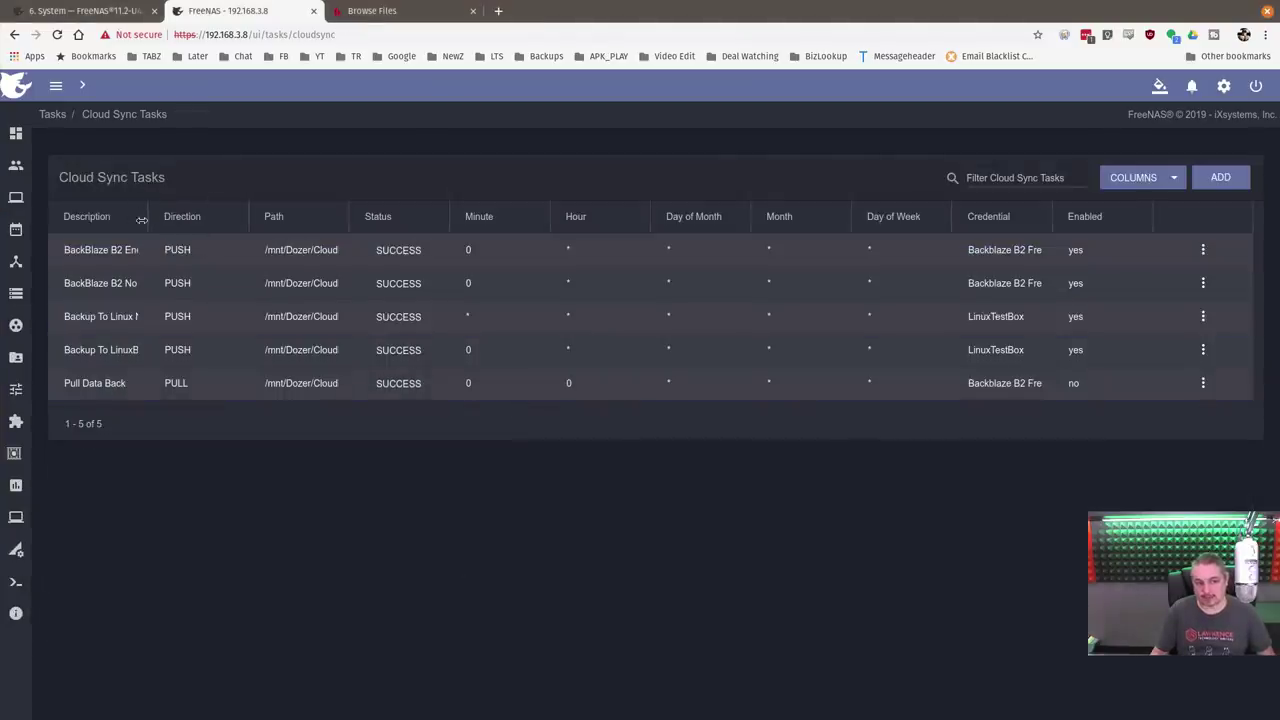
# Widen the Description column, run the BackBlaze B2 Encrypted cloud sync task immediately and check its log.
pyautogui.moveTo(143, 220); pyautogui.dragTo(298, 220)
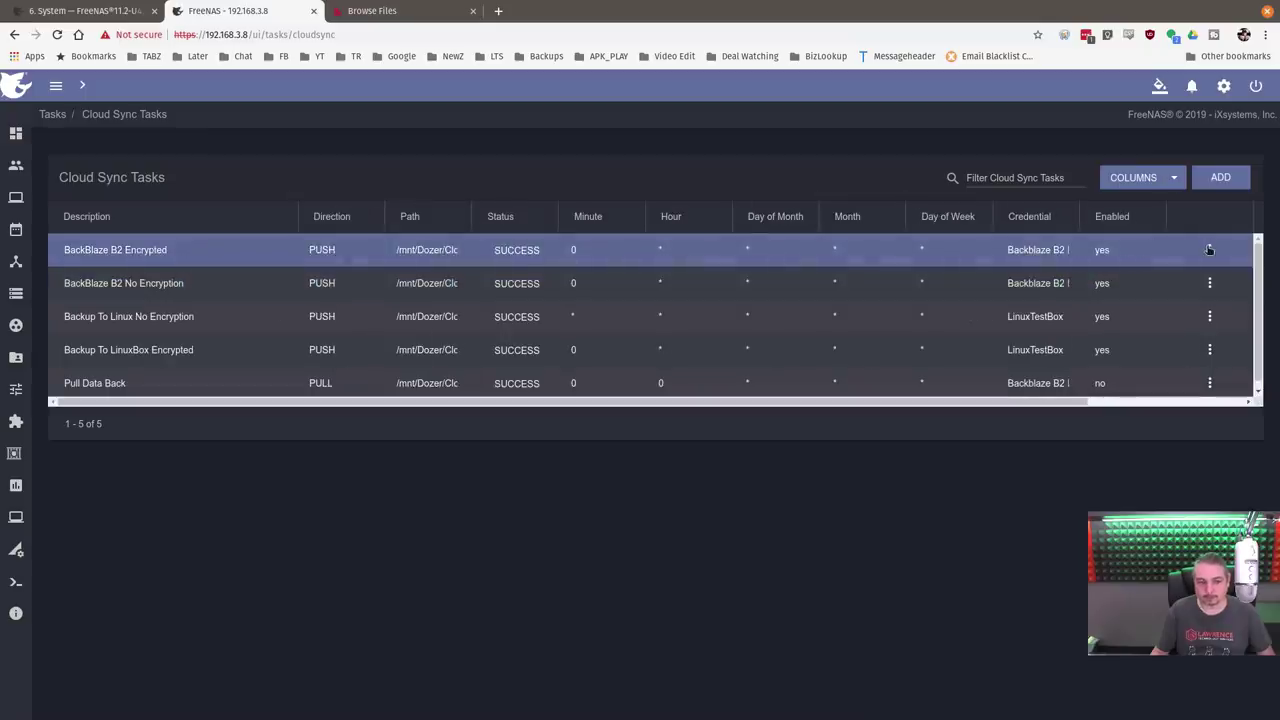
pyautogui.click(1209, 250)
pyautogui.click(1236, 260)
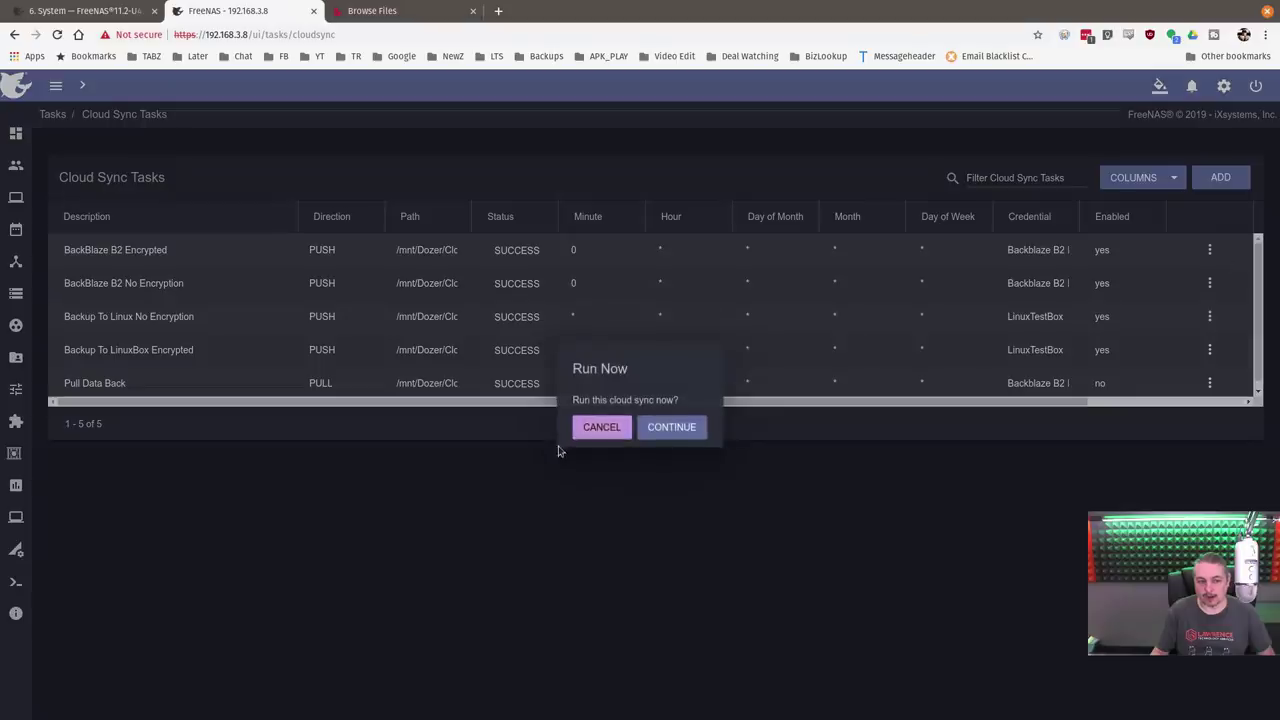
pyautogui.click(676, 437)
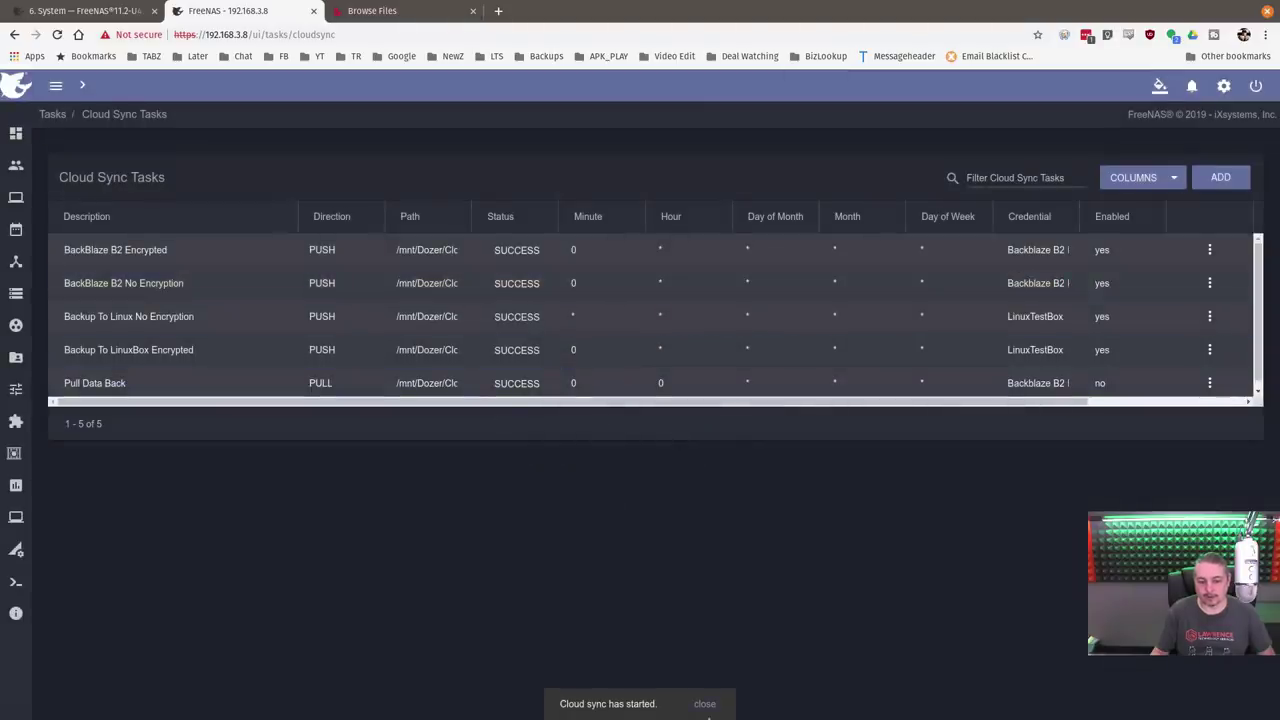
pyautogui.click(495, 251)
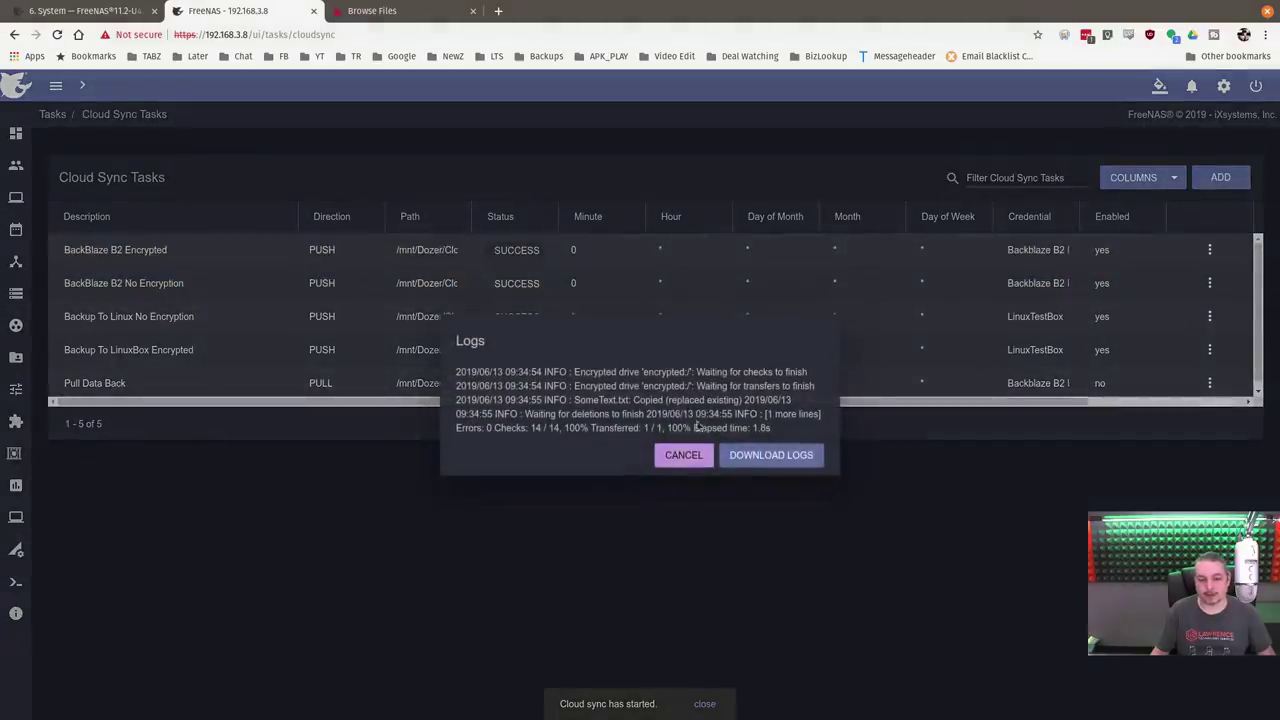
pyautogui.click(514, 106)
# In Backblaze's FreeNAS_Encrypted folder, expand the versions of jbi7g4afvpp1ptdnjsi6kv2q4g and compare their sizes and upload times.
pyautogui.click(410, 9)
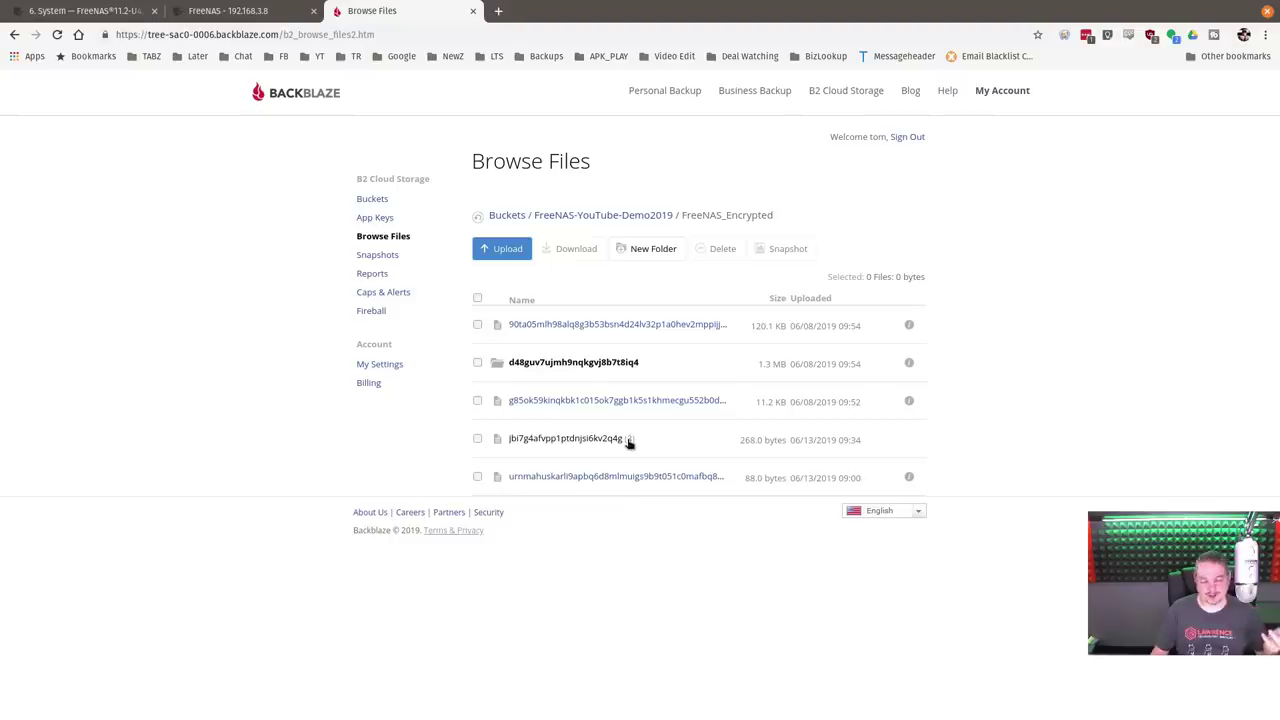
pyautogui.click(628, 440)
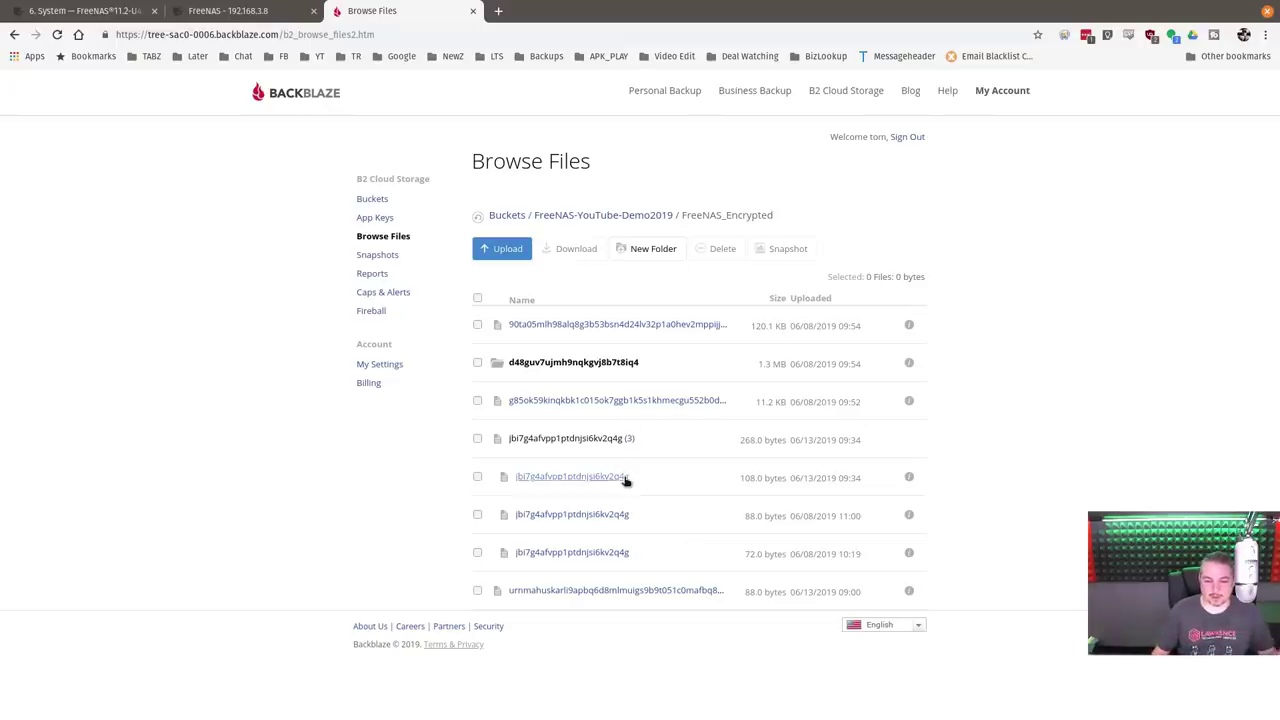
pyautogui.moveTo(743, 479); pyautogui.dragTo(800, 480)
pyautogui.click(774, 480)
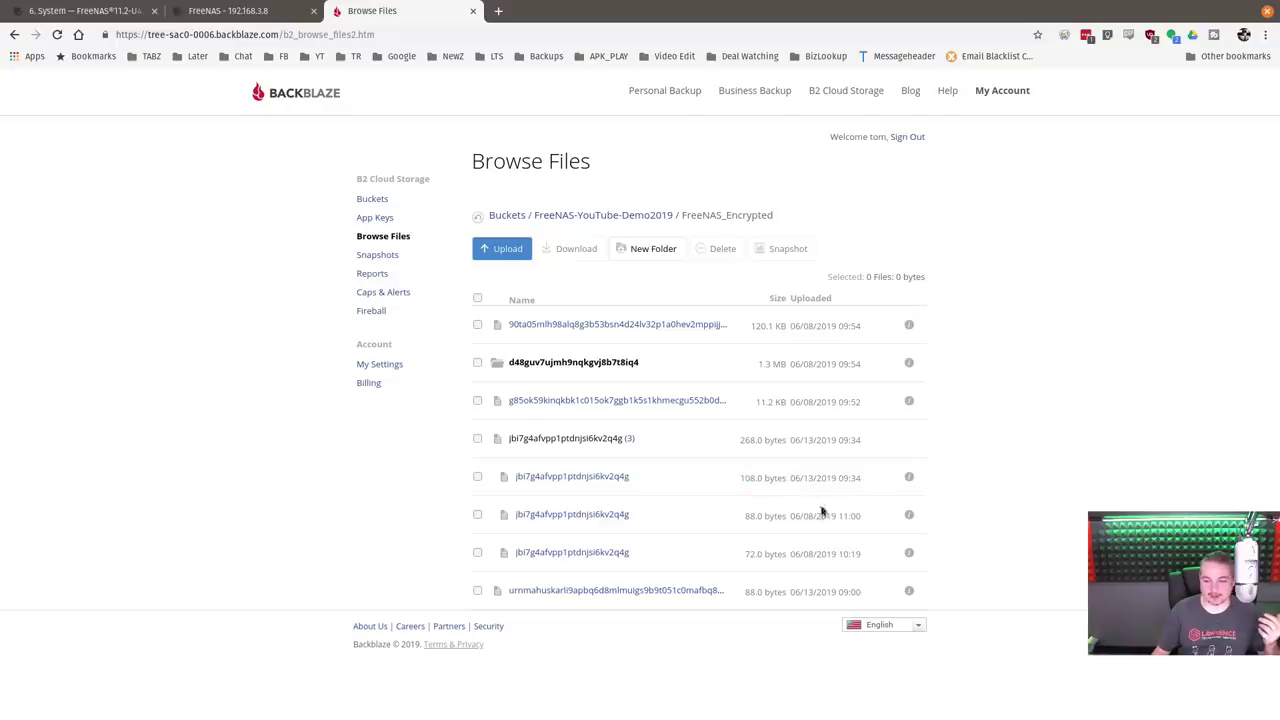
pyautogui.moveTo(744, 516); pyautogui.dragTo(858, 516)
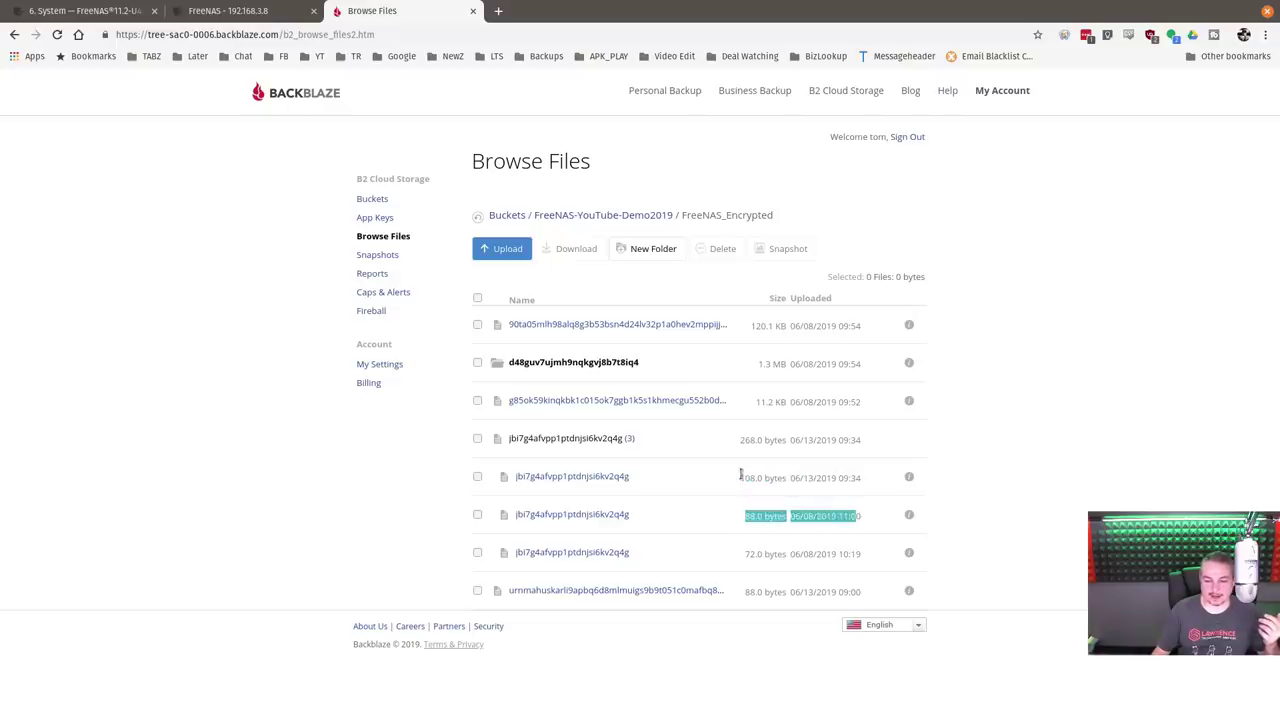
pyautogui.moveTo(741, 478); pyautogui.dragTo(872, 482)
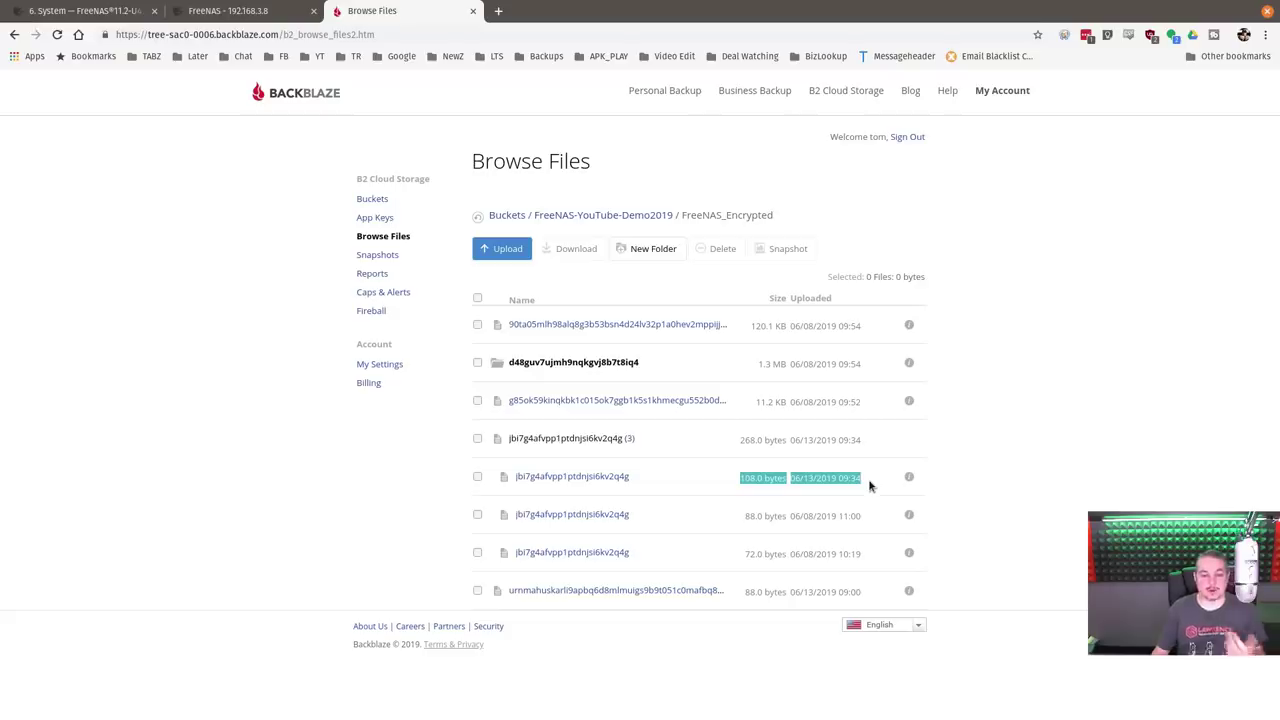
# Switch to the file manager to check the cloudrestoredemo share, and return to the browser.
pyautogui.hotkey('alt', 'Tab')
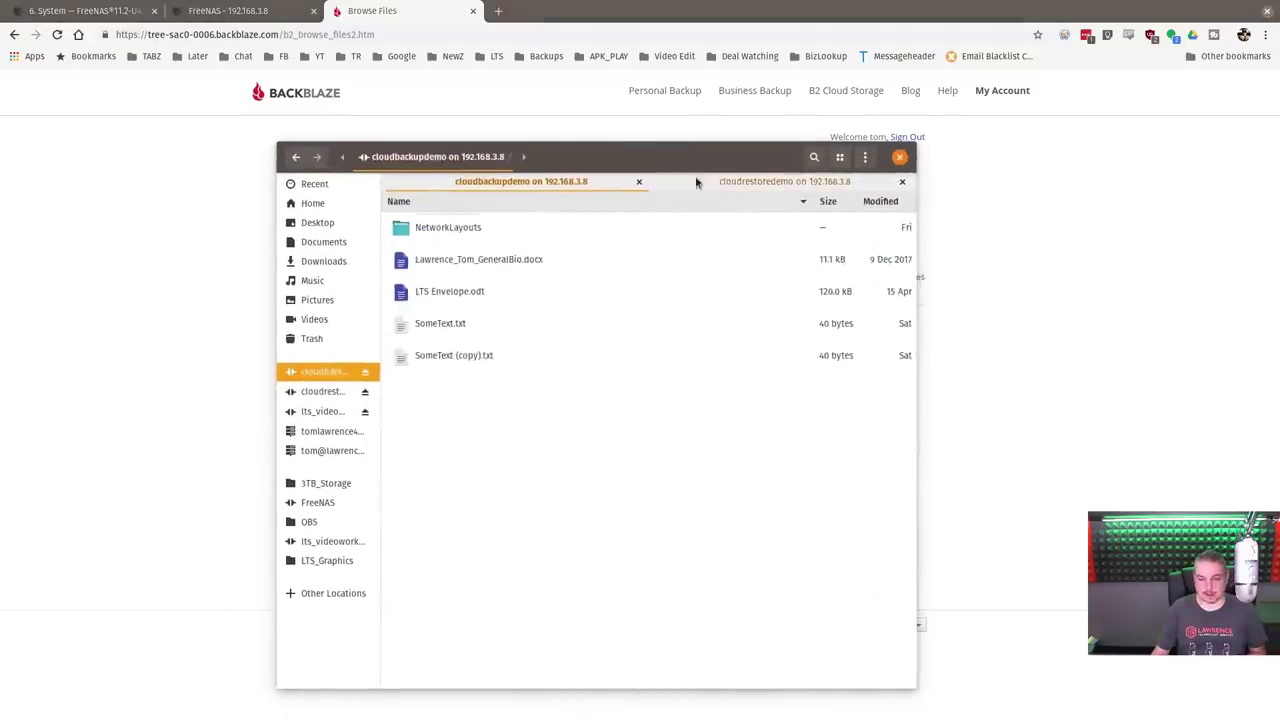
pyautogui.hotkey('ctrl', 'pagedown')
pyautogui.hotkey('alt', 'Tab')
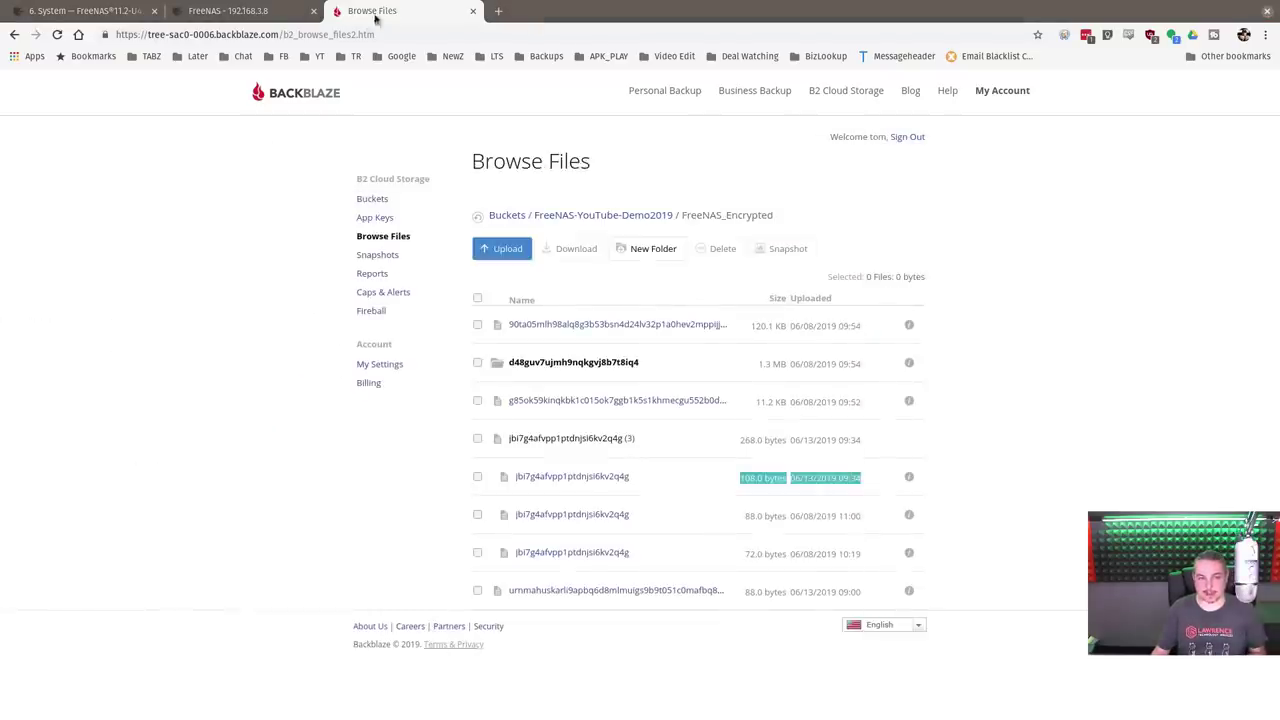
# Open the Pull Data Back task in FreeNAS, review its source folder, restore directory and schedule settings, and leave without saving.
pyautogui.click(272, 10)
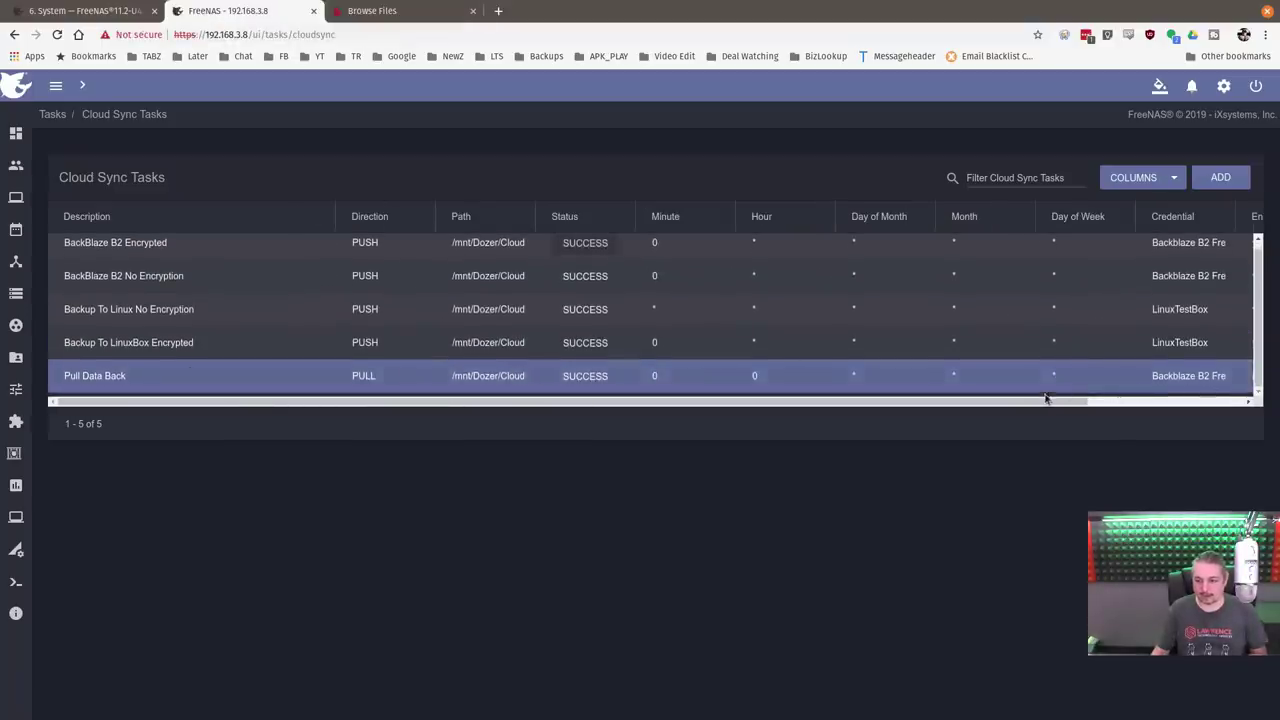
pyautogui.moveTo(1043, 403); pyautogui.dragTo(1200, 403)
pyautogui.click(1210, 376)
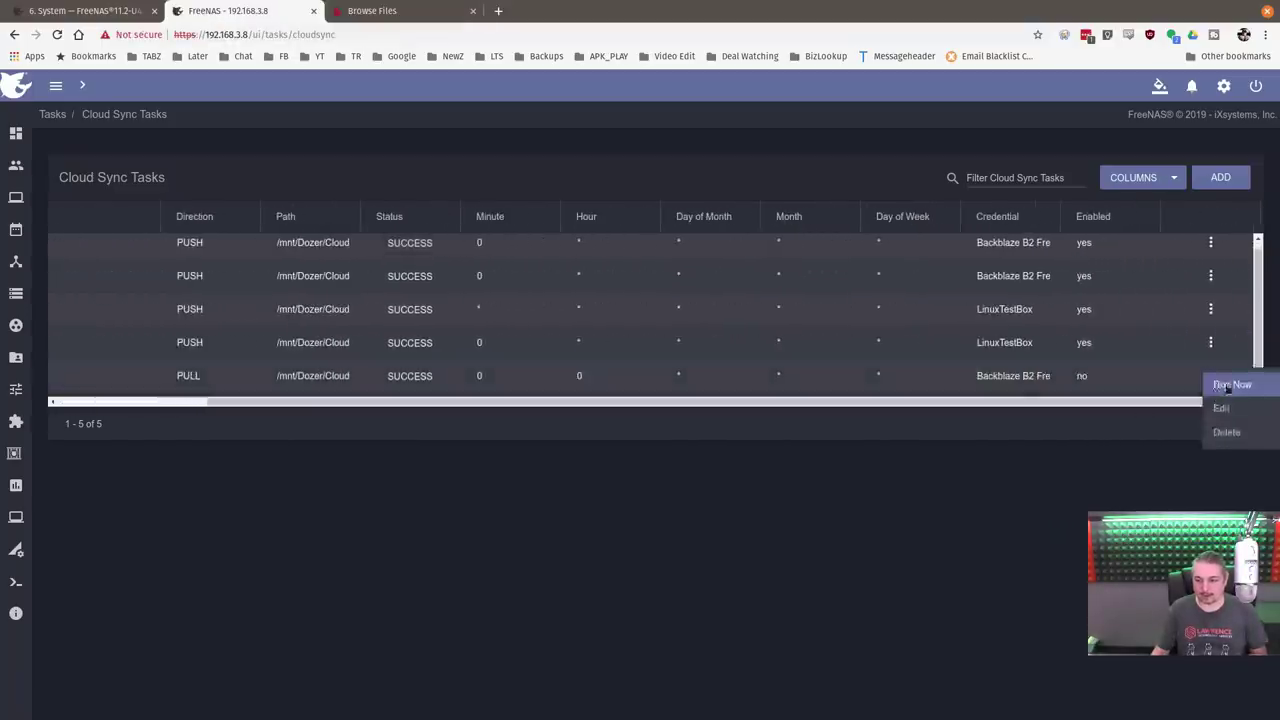
pyautogui.click(1239, 406)
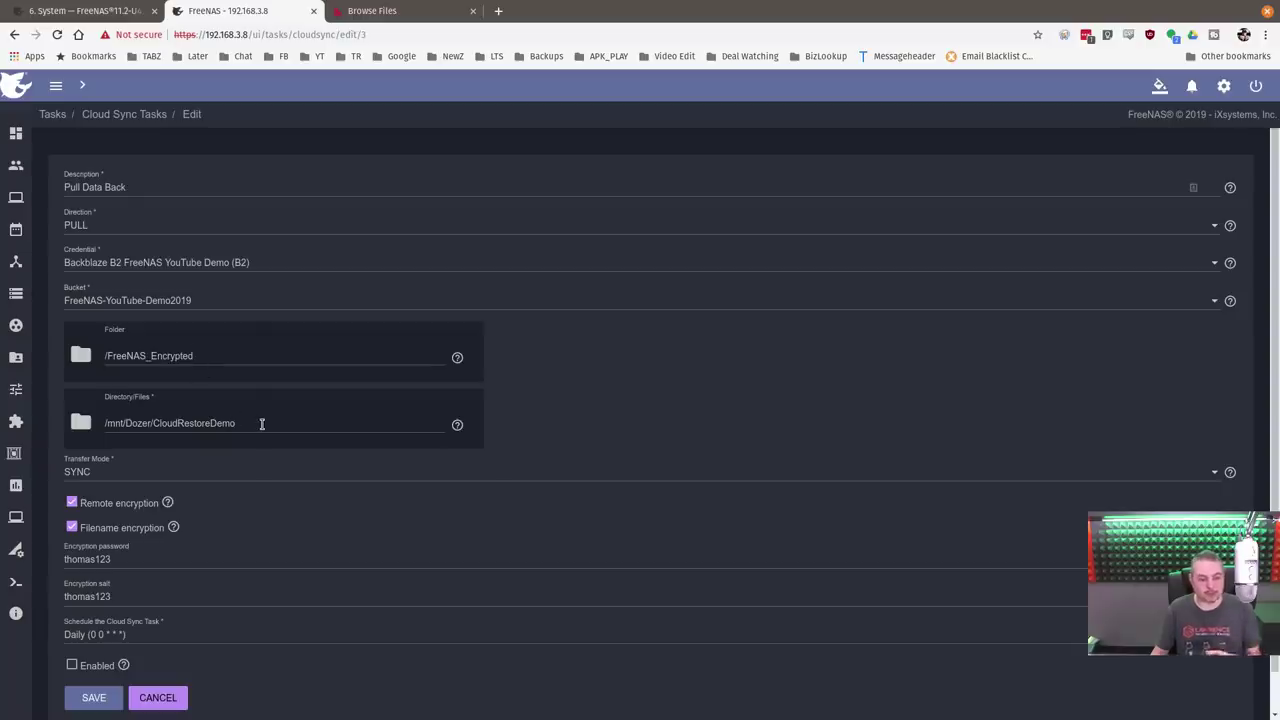
pyautogui.scroll(-1, 187, 553)
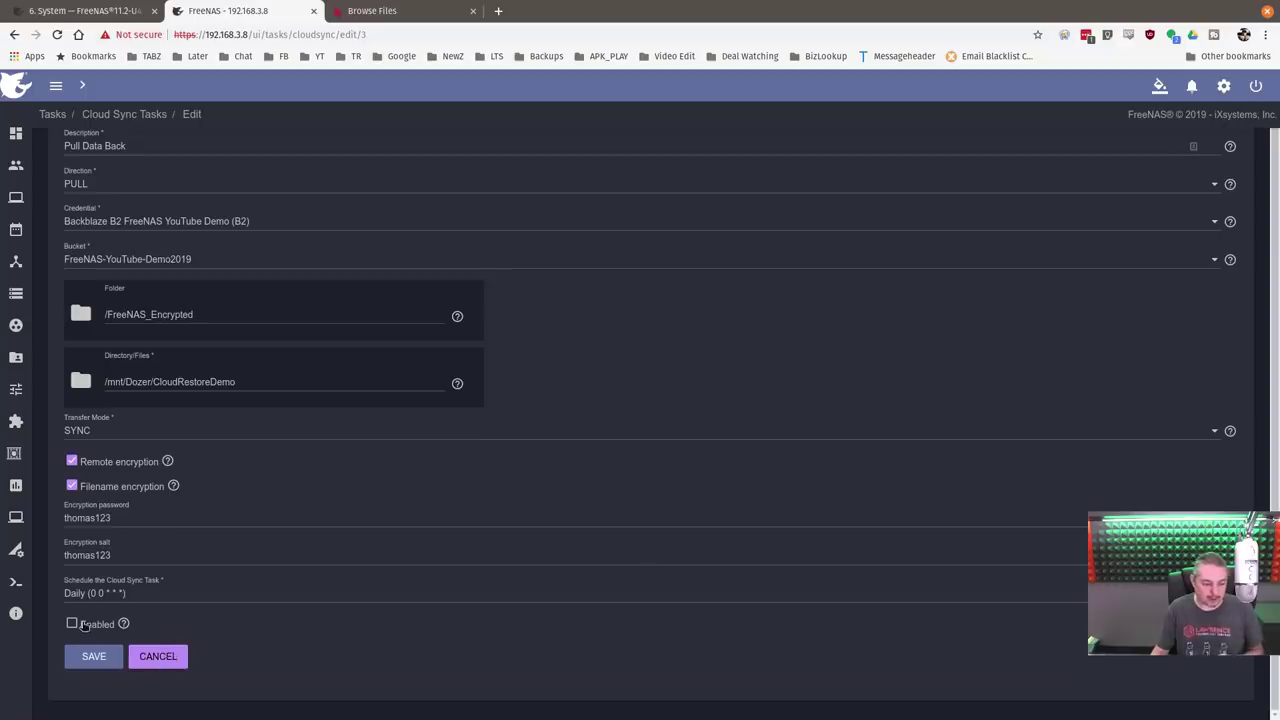
pyautogui.click(155, 657)
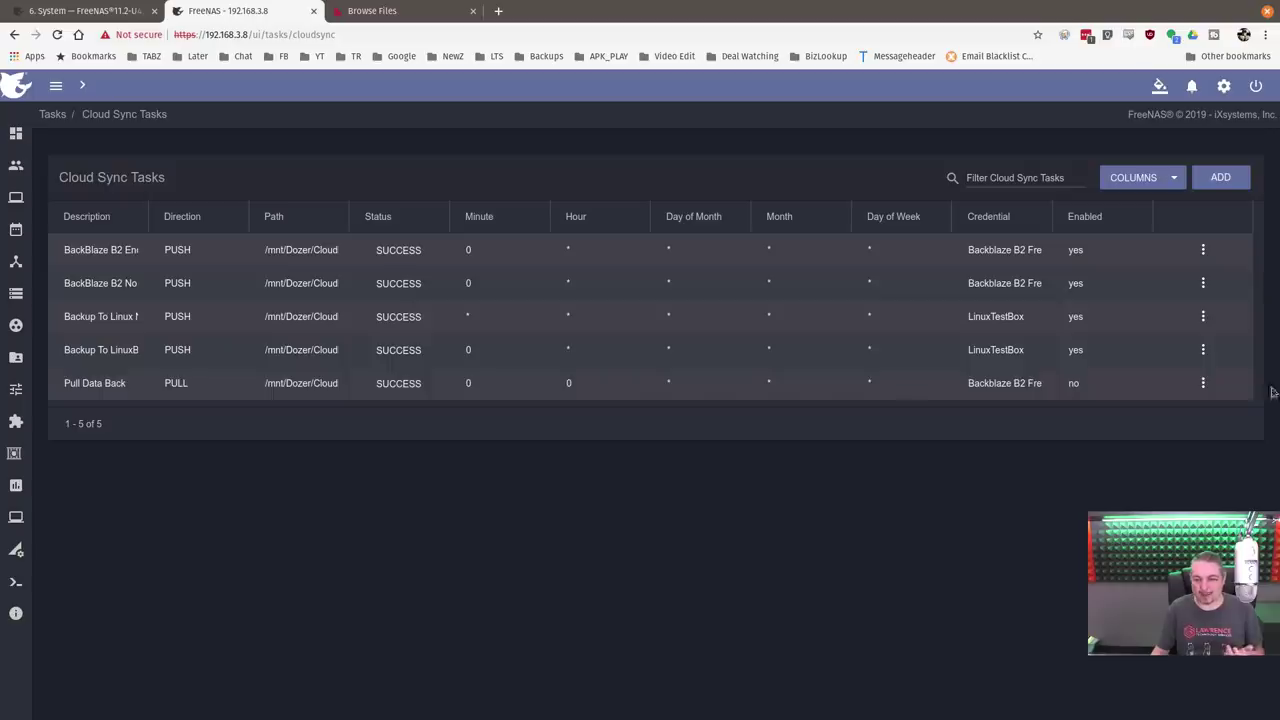
# Run the Pull Data Back cloud sync task immediately and check its log.
pyautogui.click(1203, 384)
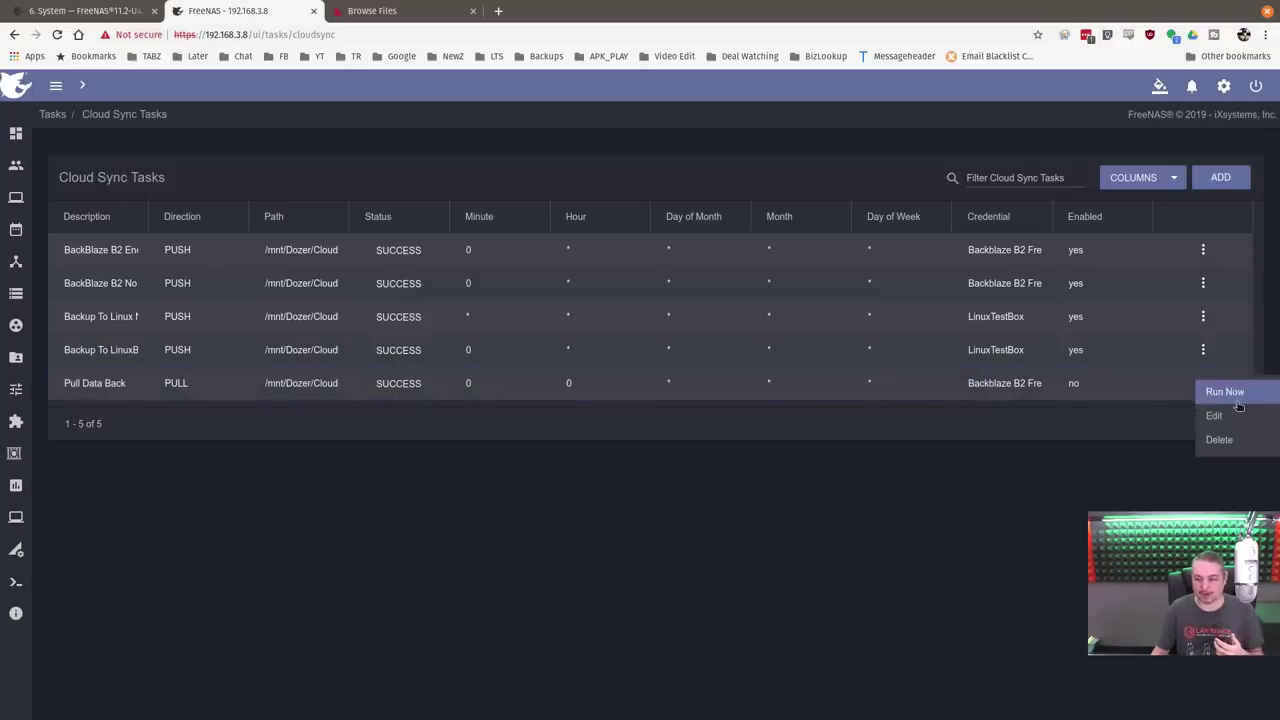
pyautogui.click(1236, 400)
pyautogui.click(676, 432)
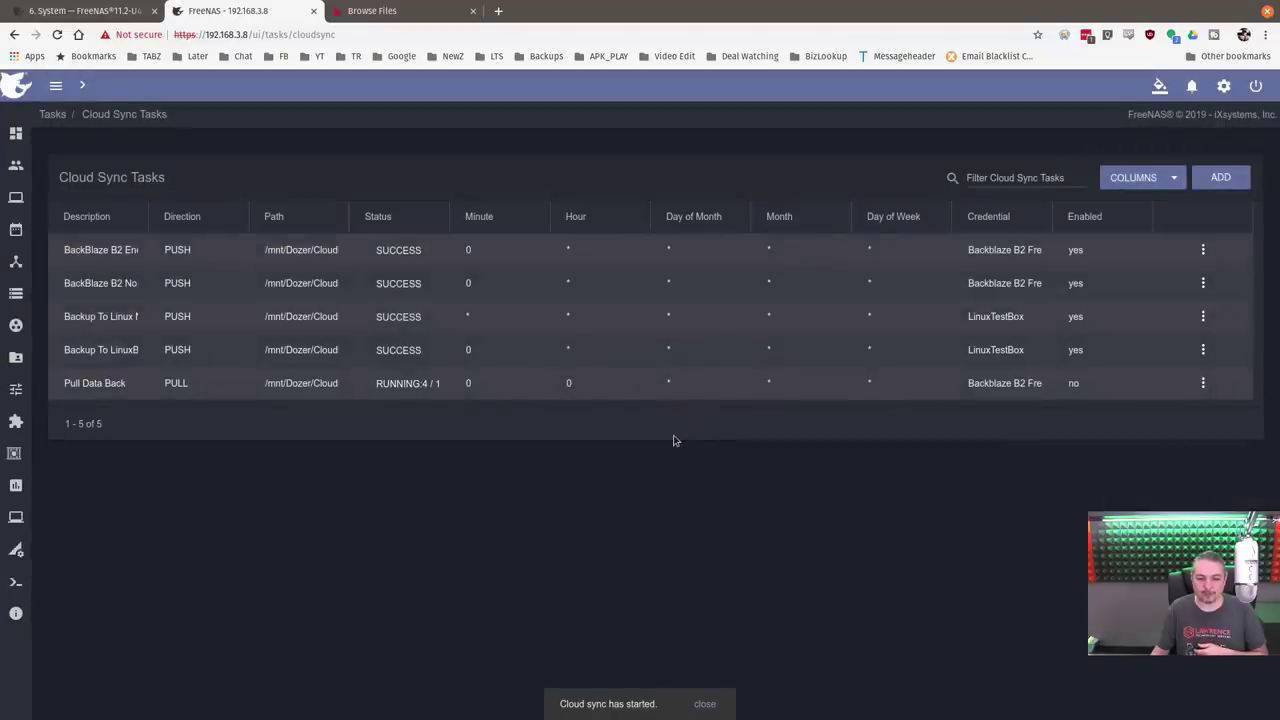
pyautogui.click(408, 392)
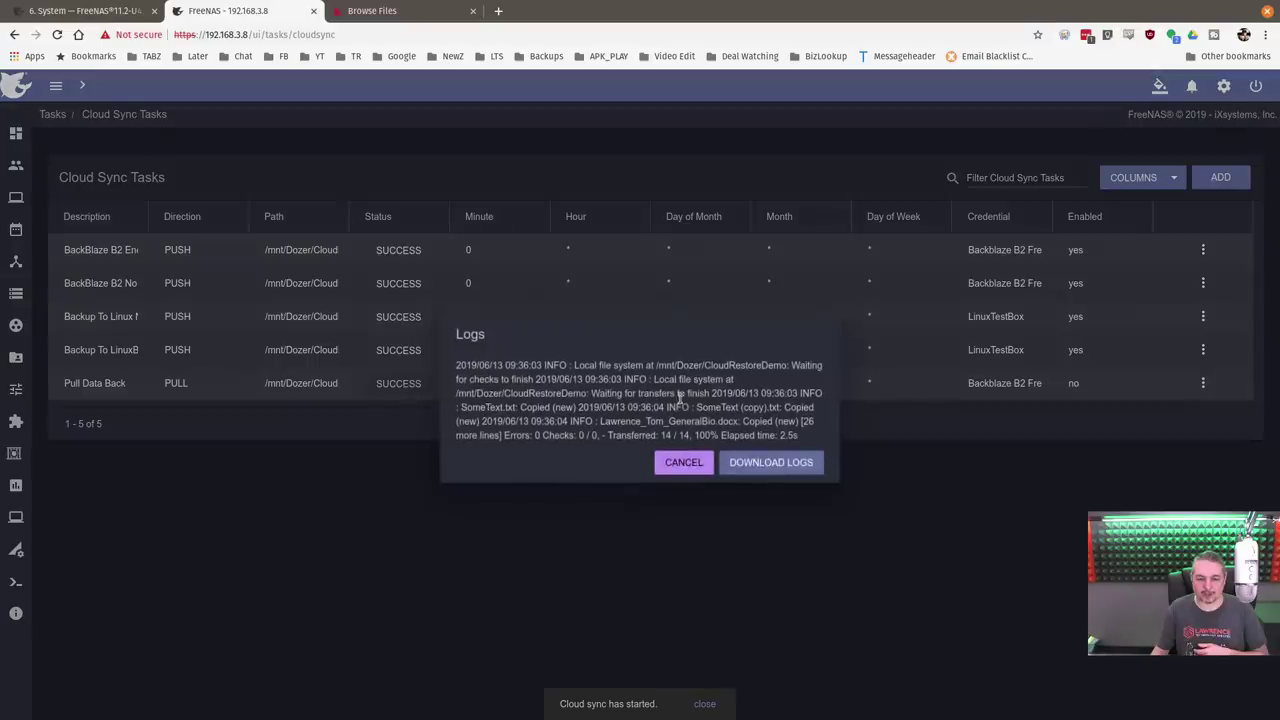
pyautogui.click(688, 478)
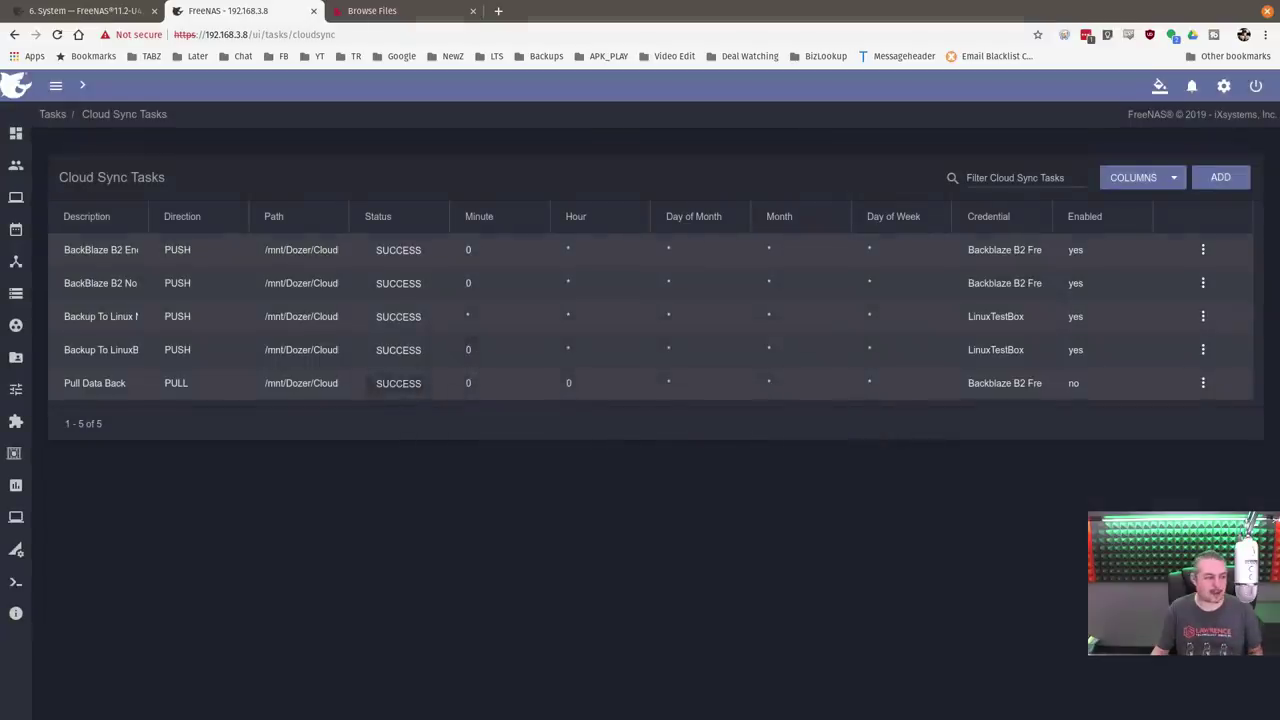
# Open the restored SomeText.txt from the cloudrestoredemo share to check its content, close it and move the file manager out of view.
pyautogui.hotkey('alt', 'Tab')
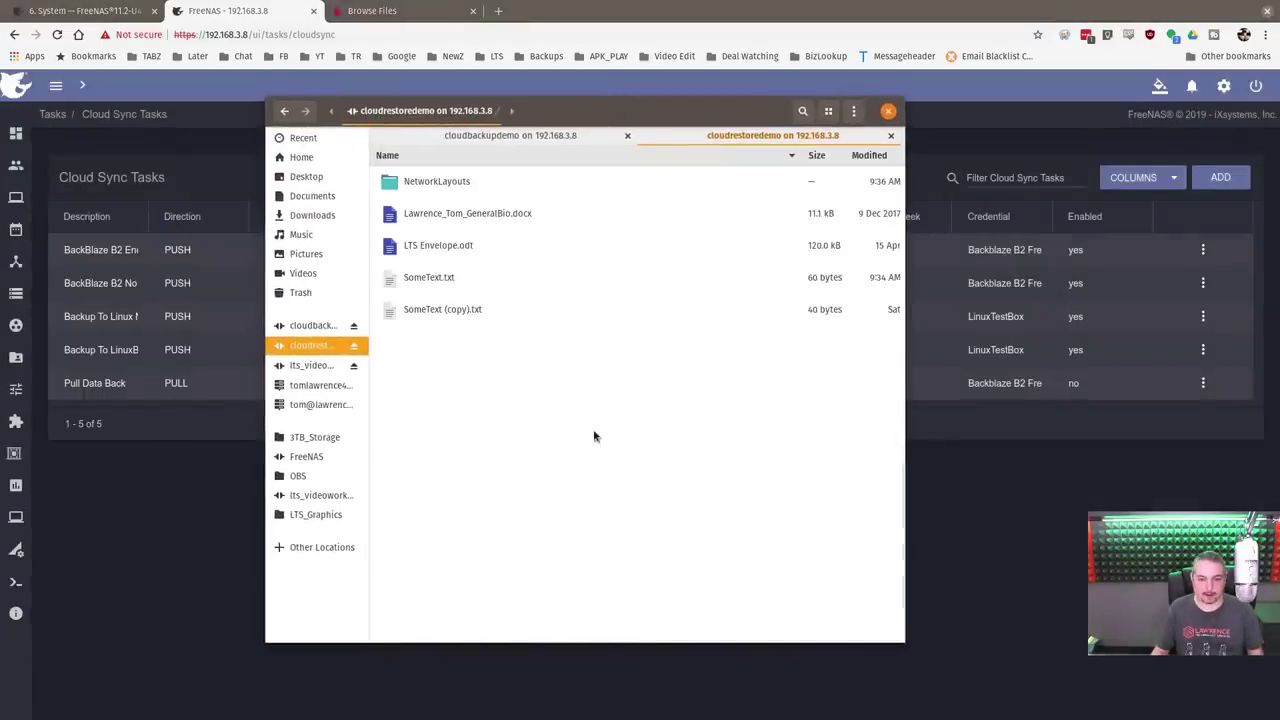
pyautogui.rightClick(440, 283)
pyautogui.click(457, 291)
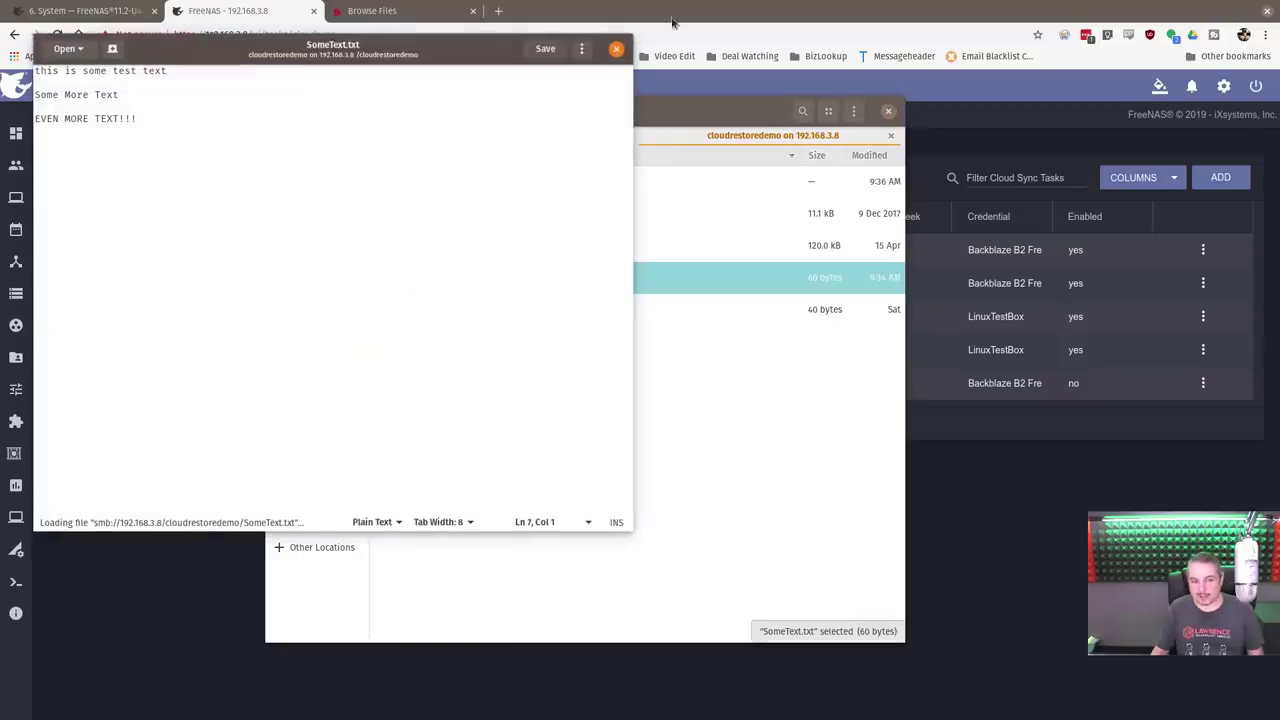
pyautogui.click(616, 48)
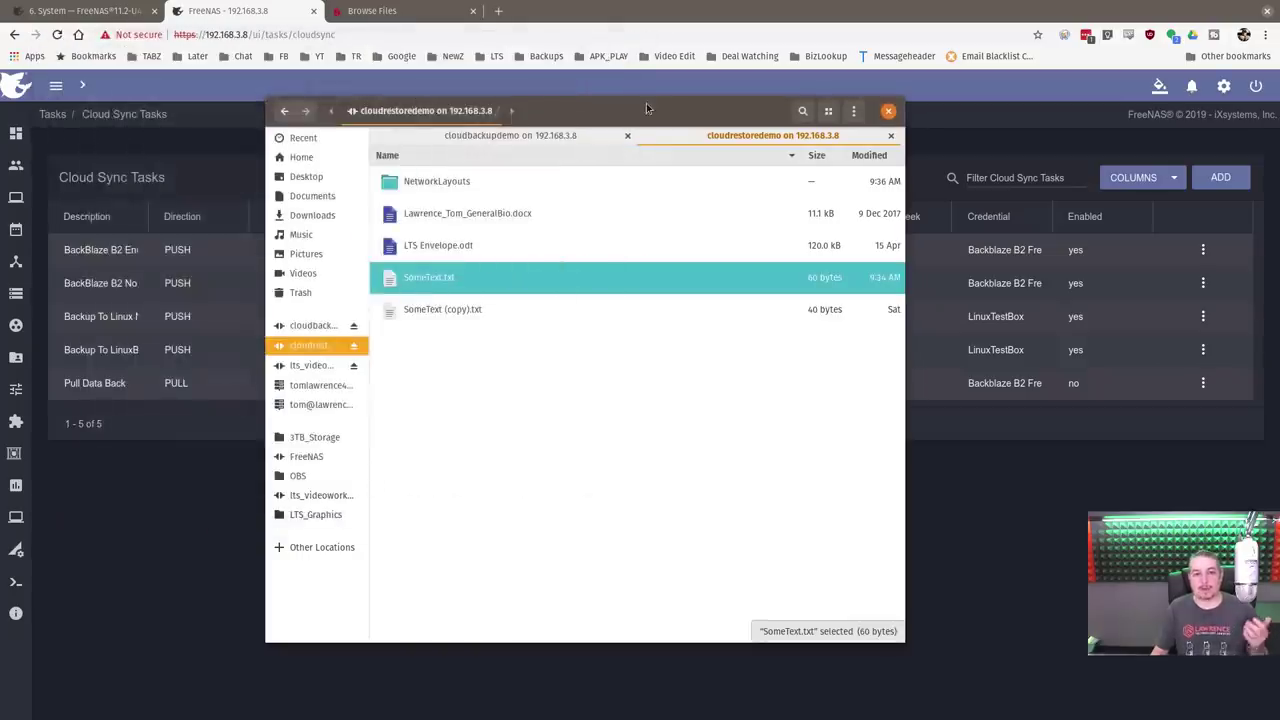
pyautogui.moveTo(646, 107); pyautogui.dragTo(0, 190)
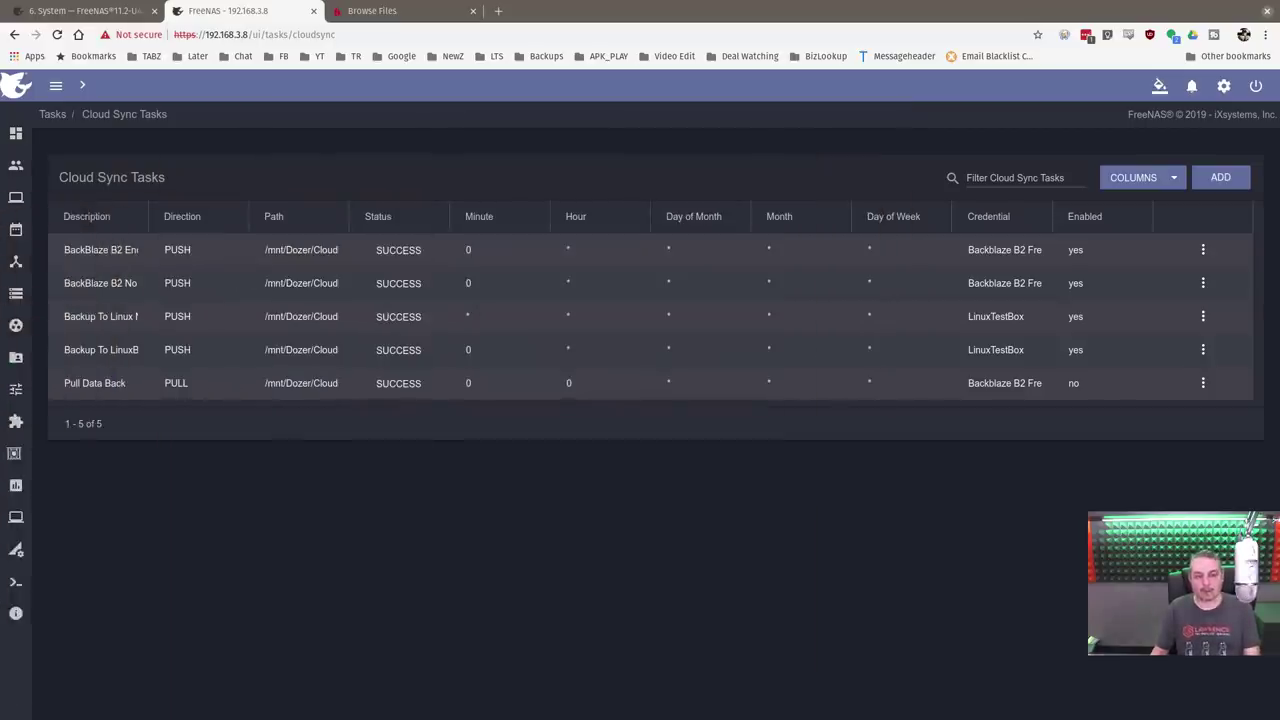
# In Backblaze, delete the 06/13/2019 09:34 version of jbi7g4afvpp1ptdnjsi6kv2q4g and expand the file's remaining versions.
pyautogui.click(386, 14)
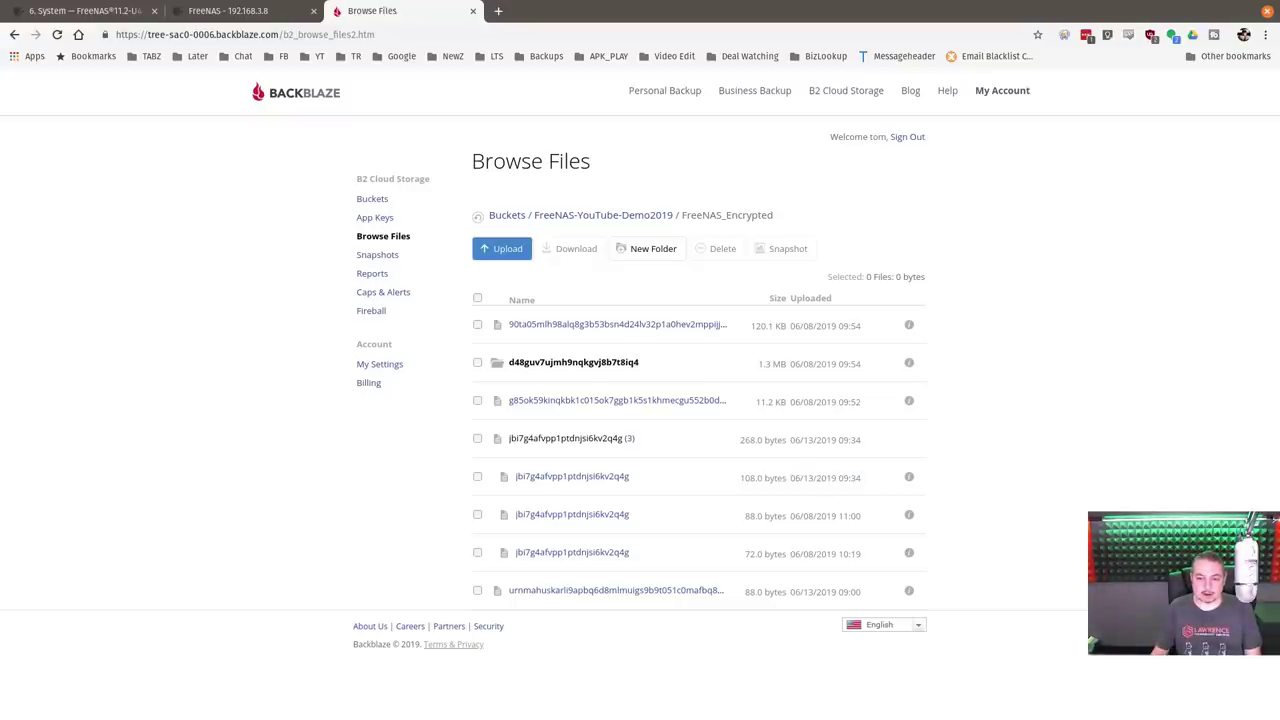
pyautogui.click(477, 477)
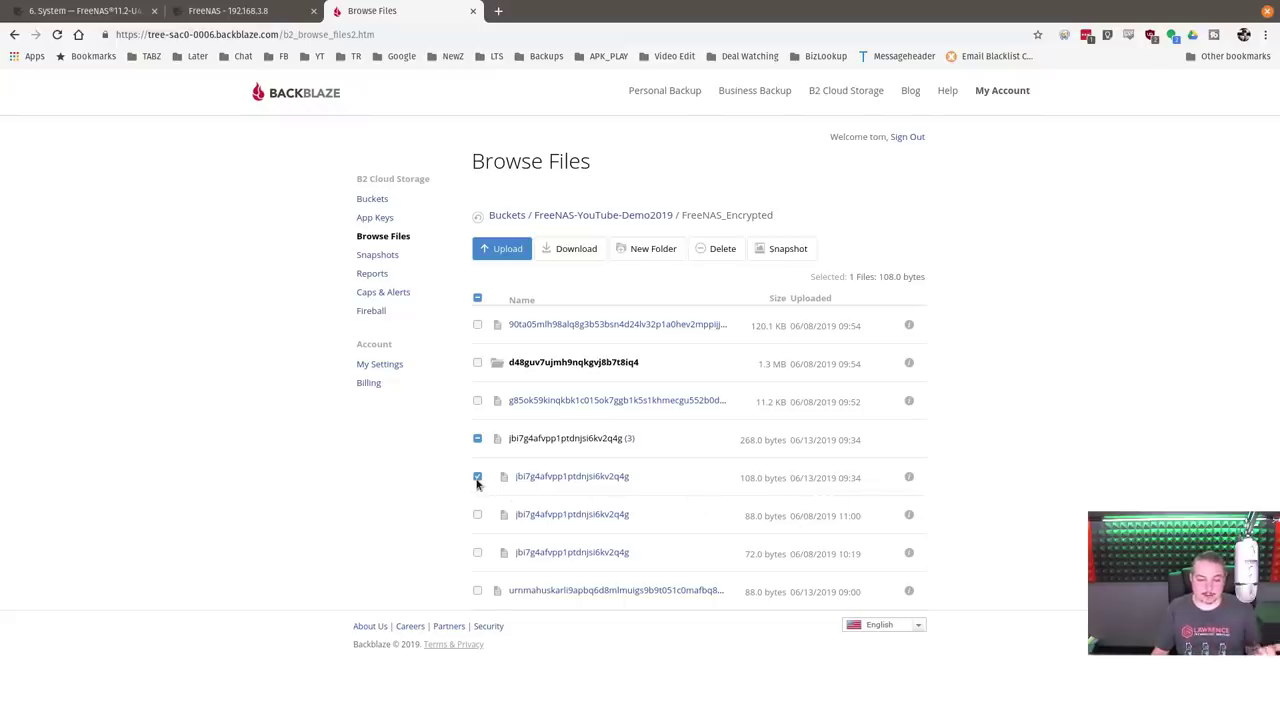
pyautogui.click(722, 249)
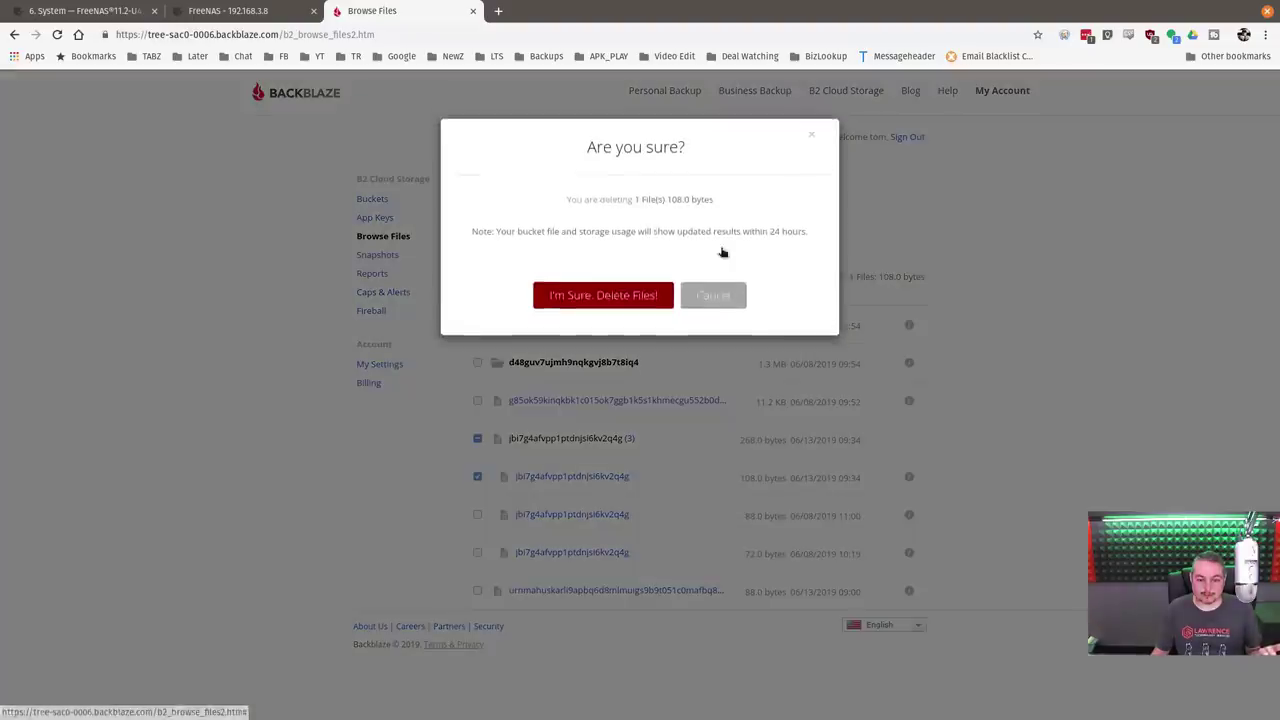
pyautogui.click(631, 304)
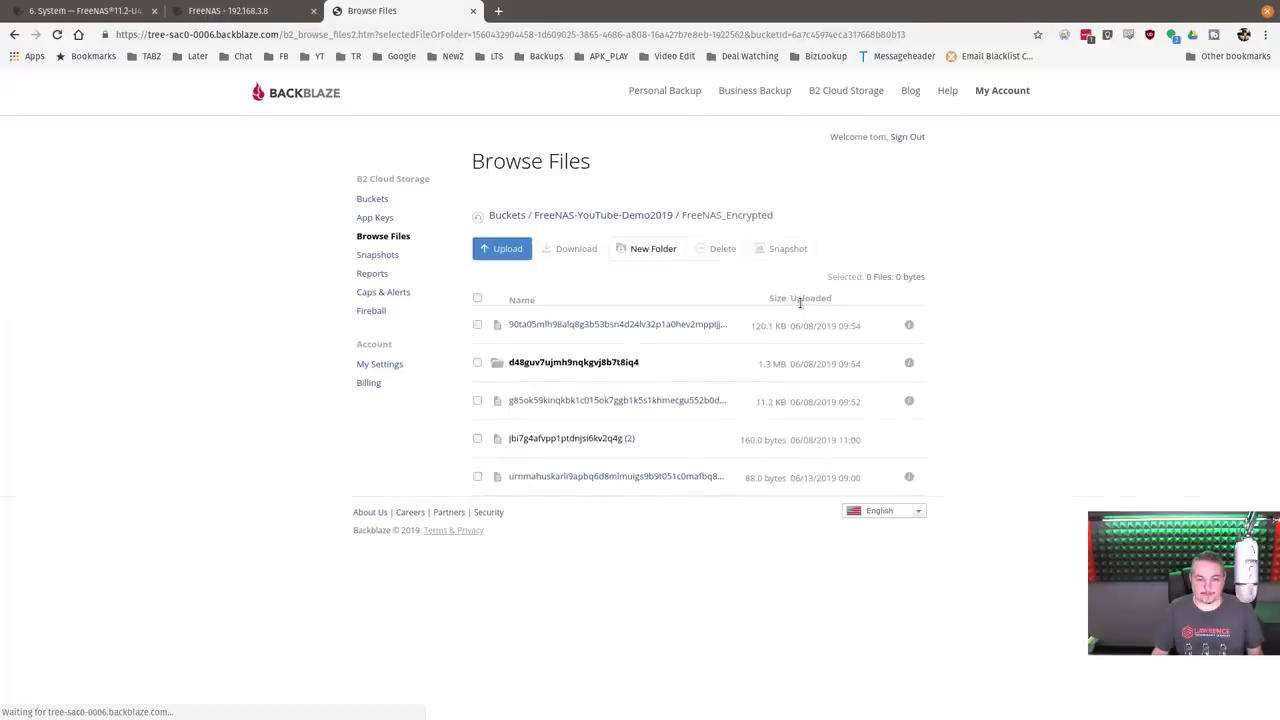
pyautogui.click(629, 440)
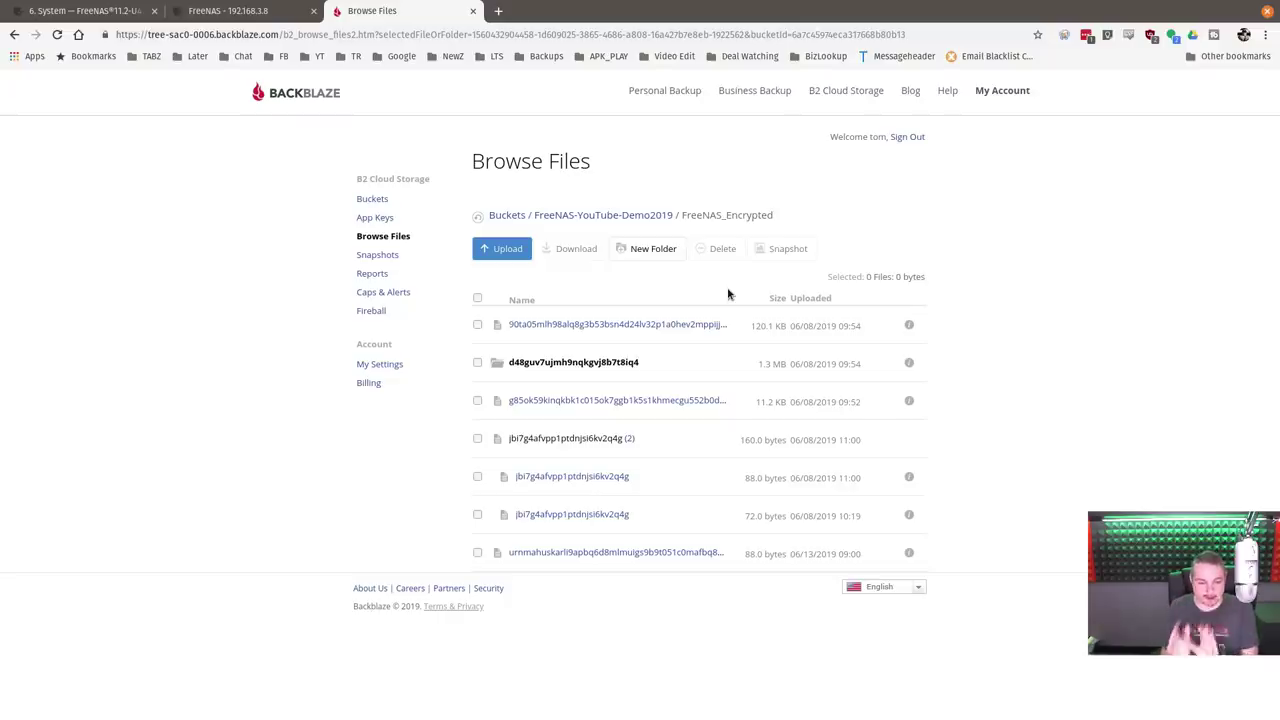
# Return to FreeNAS and run the Pull Data Back task again to restore the file's previous version.
pyautogui.click(225, 10)
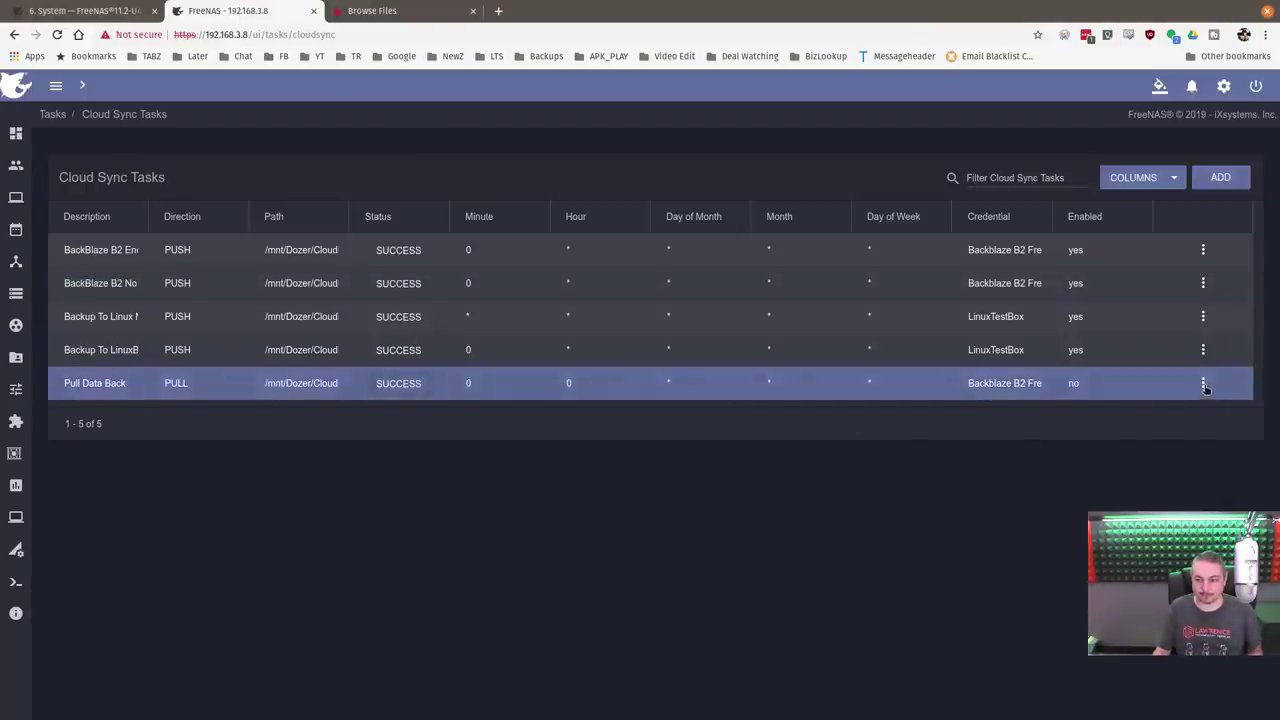
pyautogui.click(1203, 384)
pyautogui.click(1166, 391)
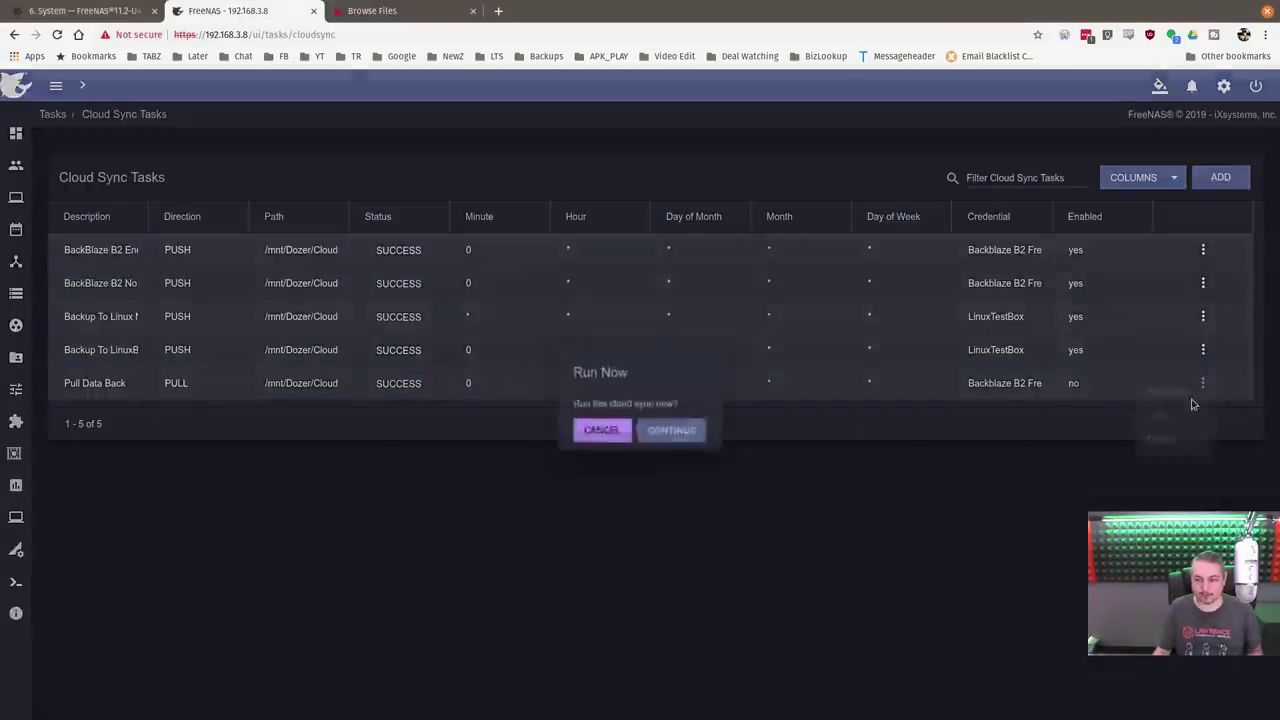
pyautogui.click(680, 429)
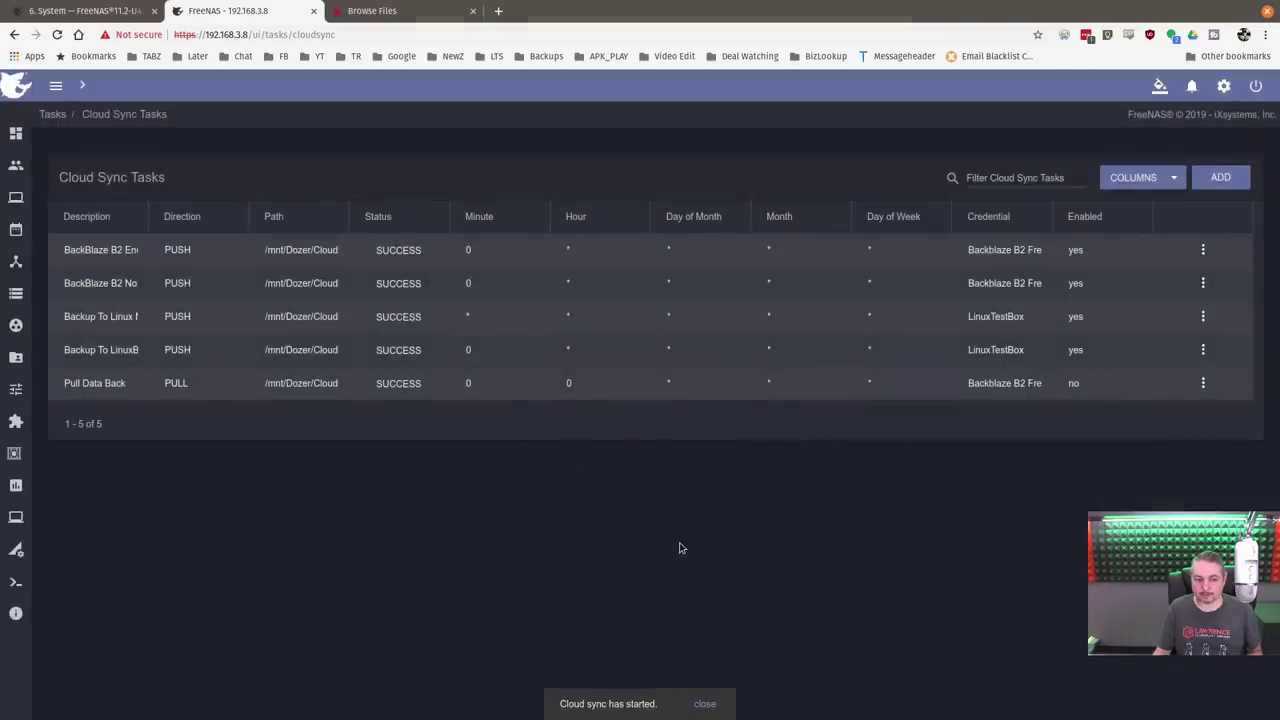
# Check the Pull Data Back log, open the restored SomeText.txt from the cloudrestoredemo share to check its content, and close it.
pyautogui.click(393, 383)
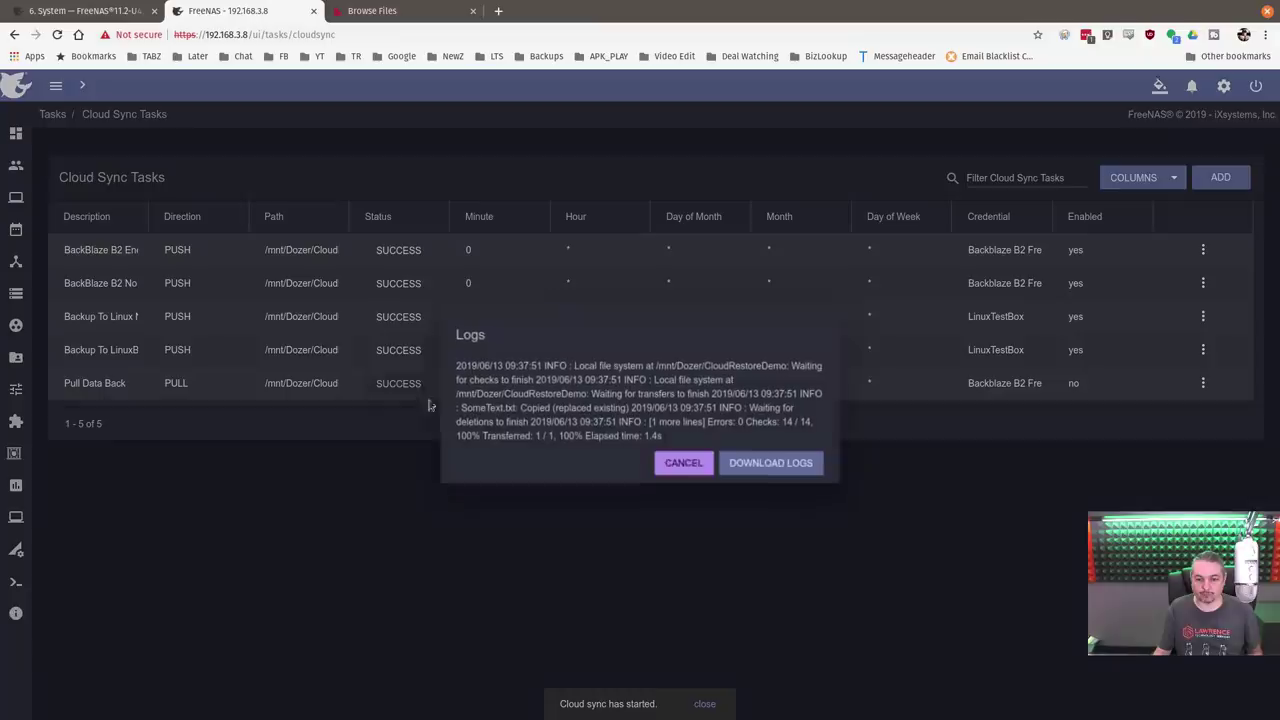
pyautogui.click(683, 462)
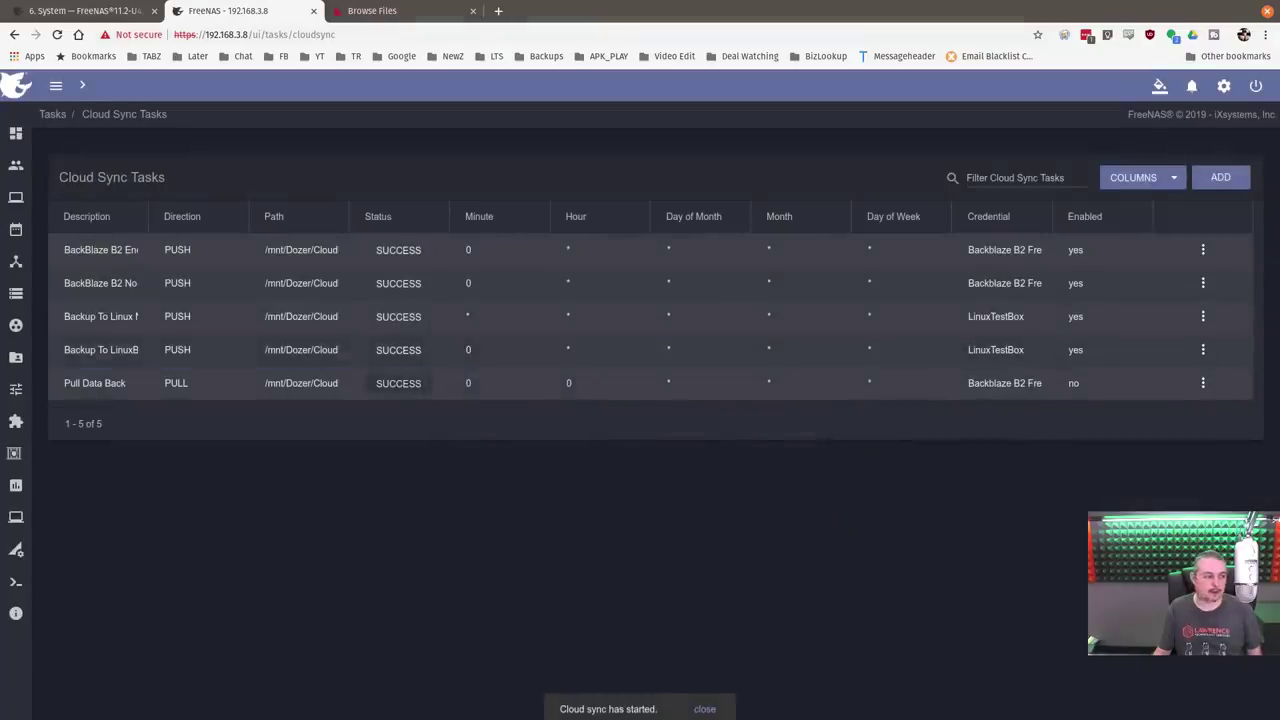
pyautogui.hotkey('alt', 'Tab')
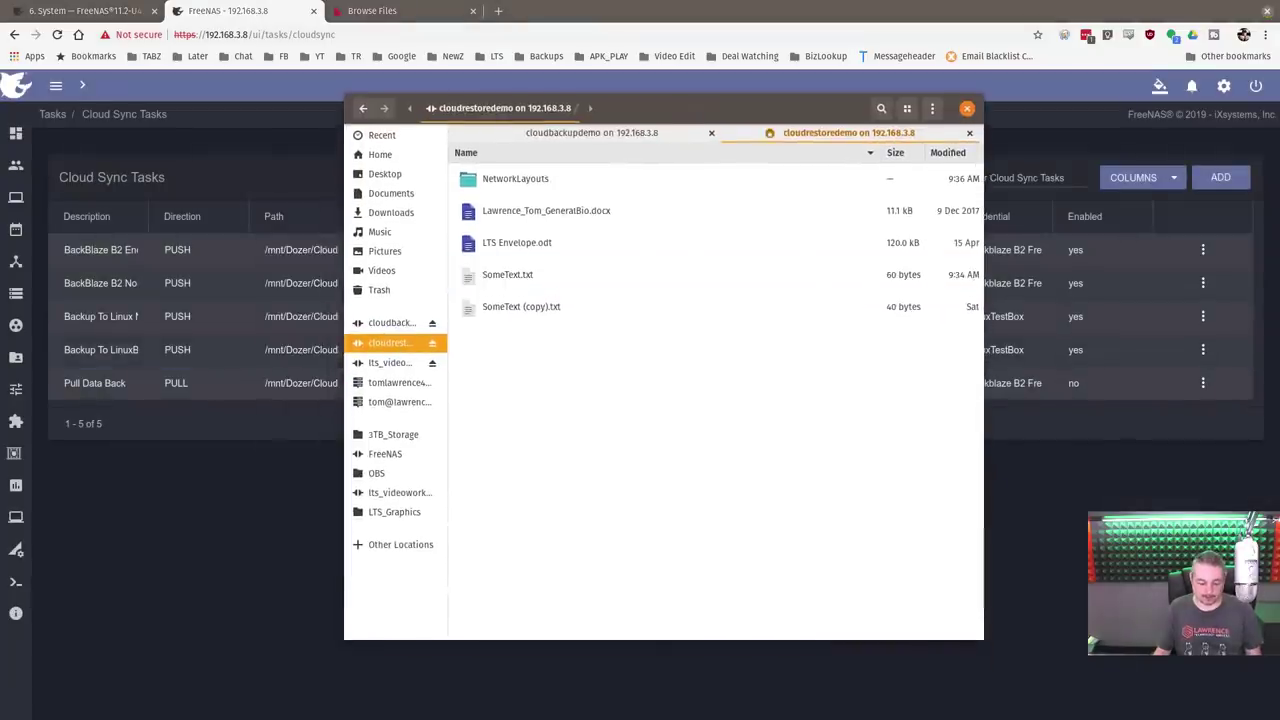
pyautogui.rightClick(487, 273)
pyautogui.click(495, 277)
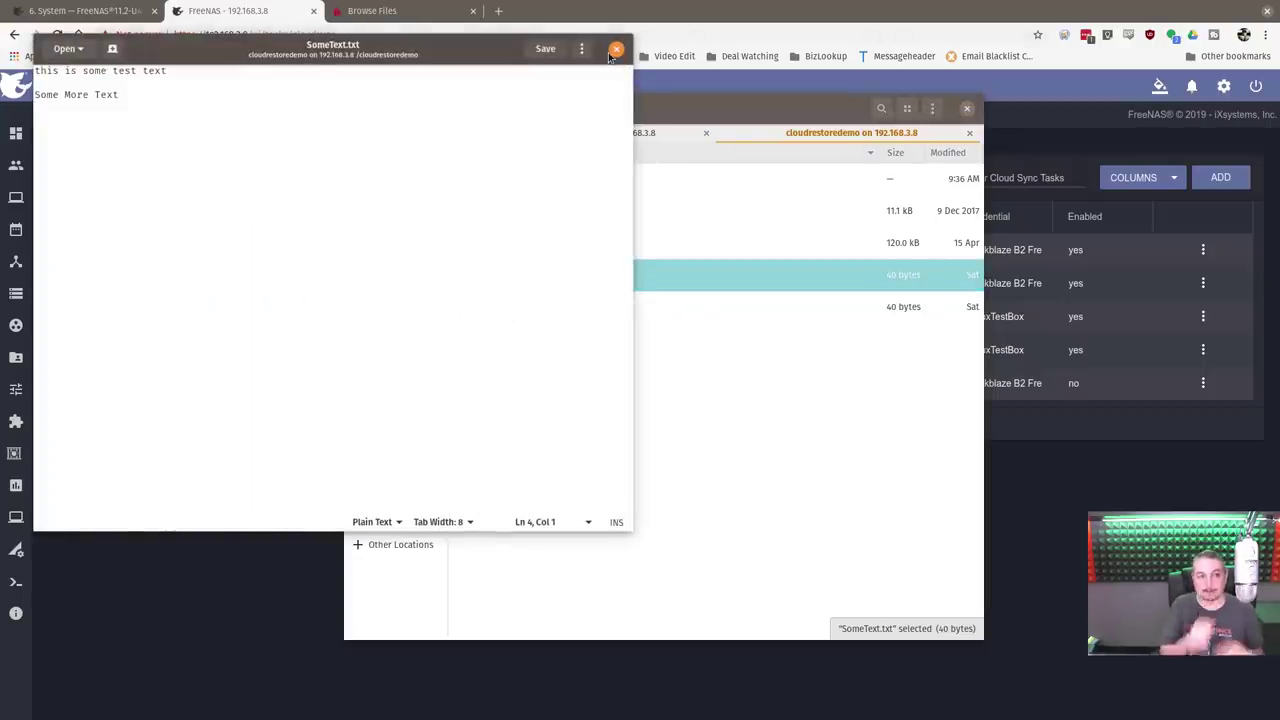
pyautogui.click(615, 49)
pyautogui.click(610, 57)
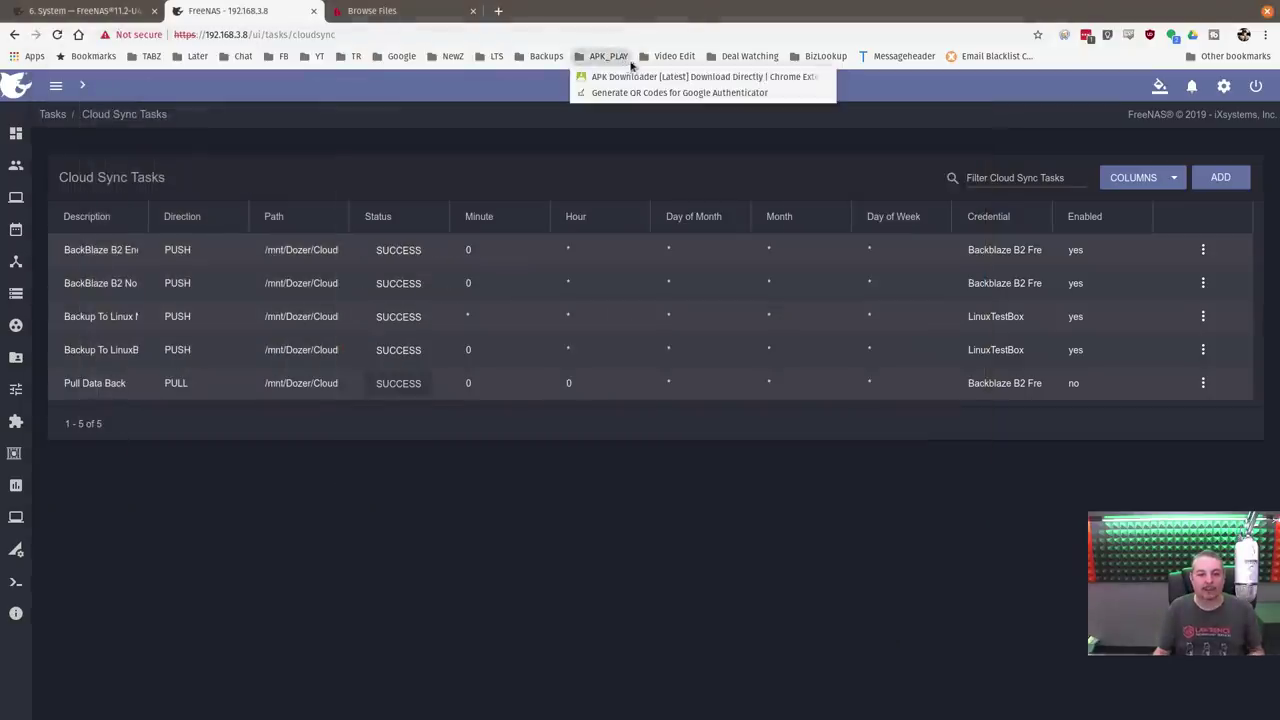
pyautogui.click(690, 175)
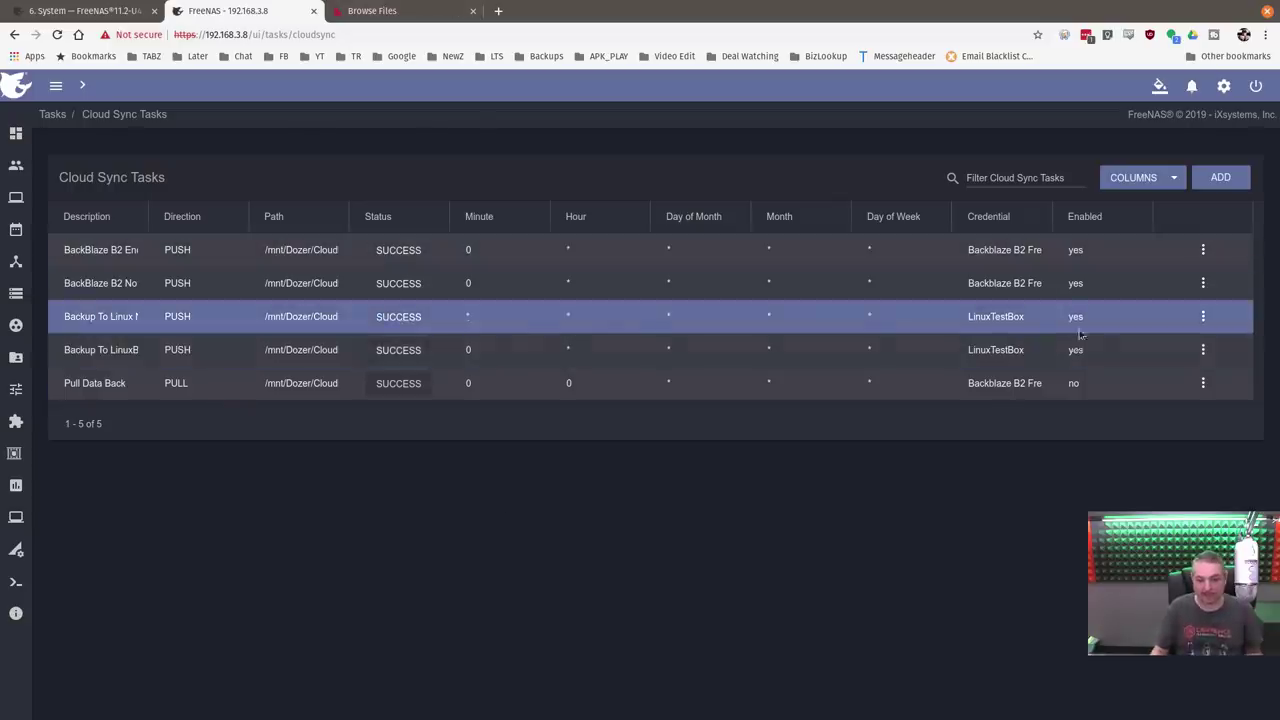
# Open the Backup To Linux No Encryption cloud sync task for editing and go to its remote folder setting.
pyautogui.click(1203, 317)
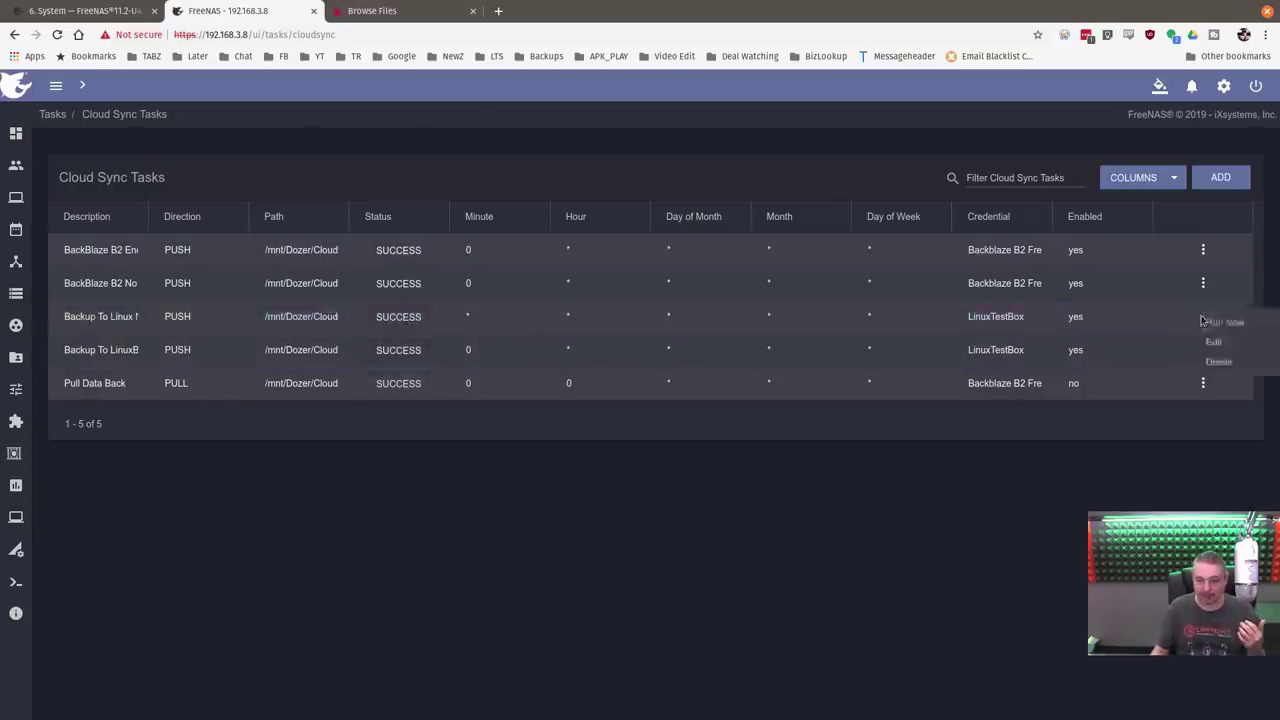
pyautogui.click(1212, 343)
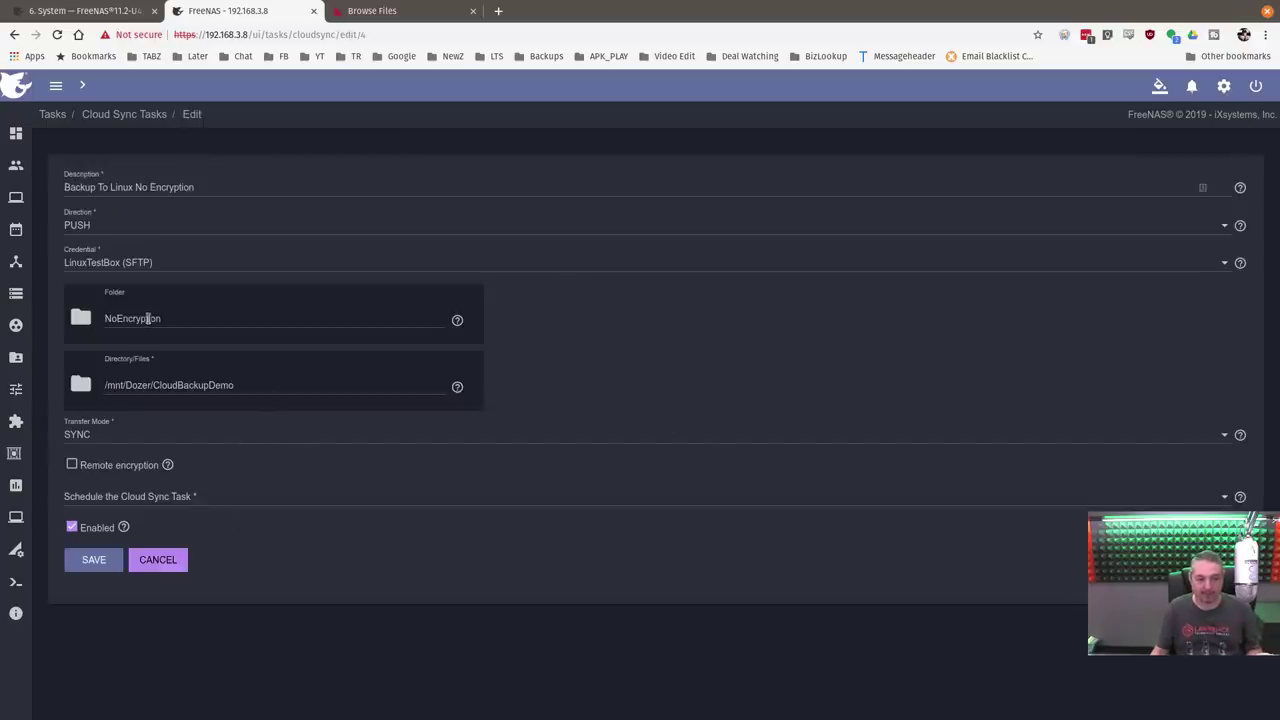
pyautogui.click(198, 320)
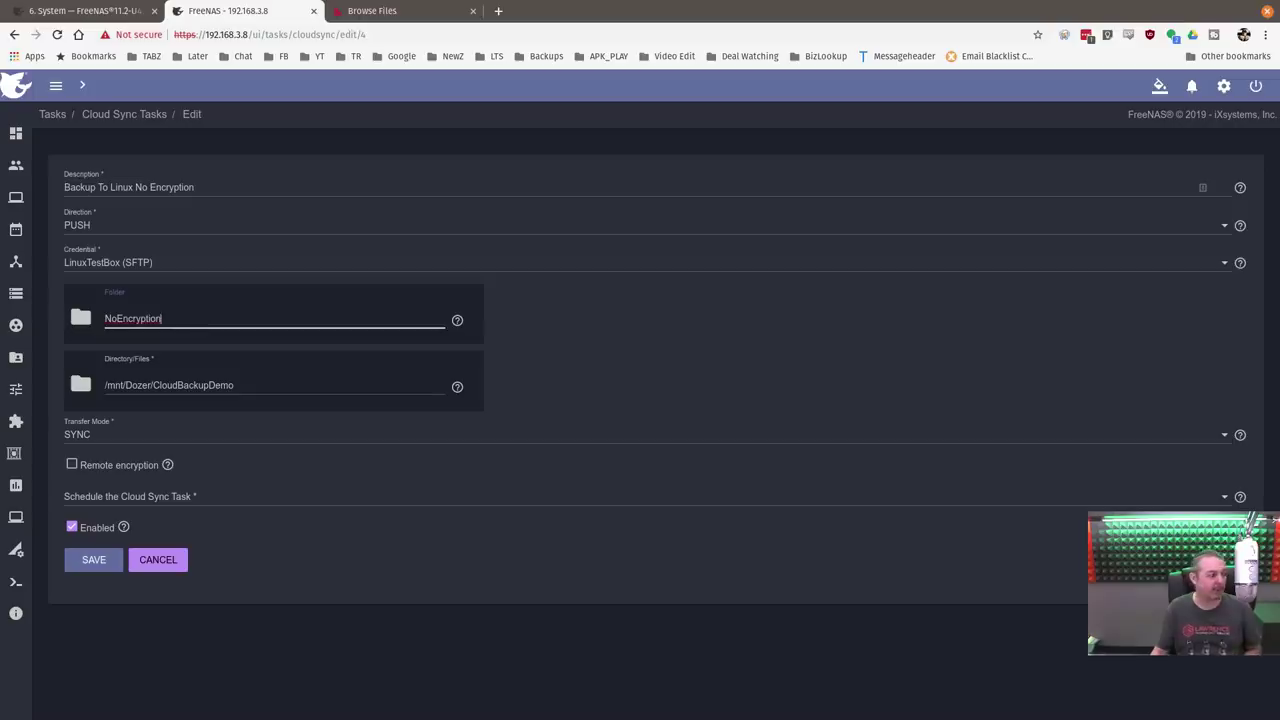
# Switch to the terminal on debianScuzzy, list the current directory and print its path, and move the terminal out of view.
pyautogui.hotkey('alt', 'Tab')
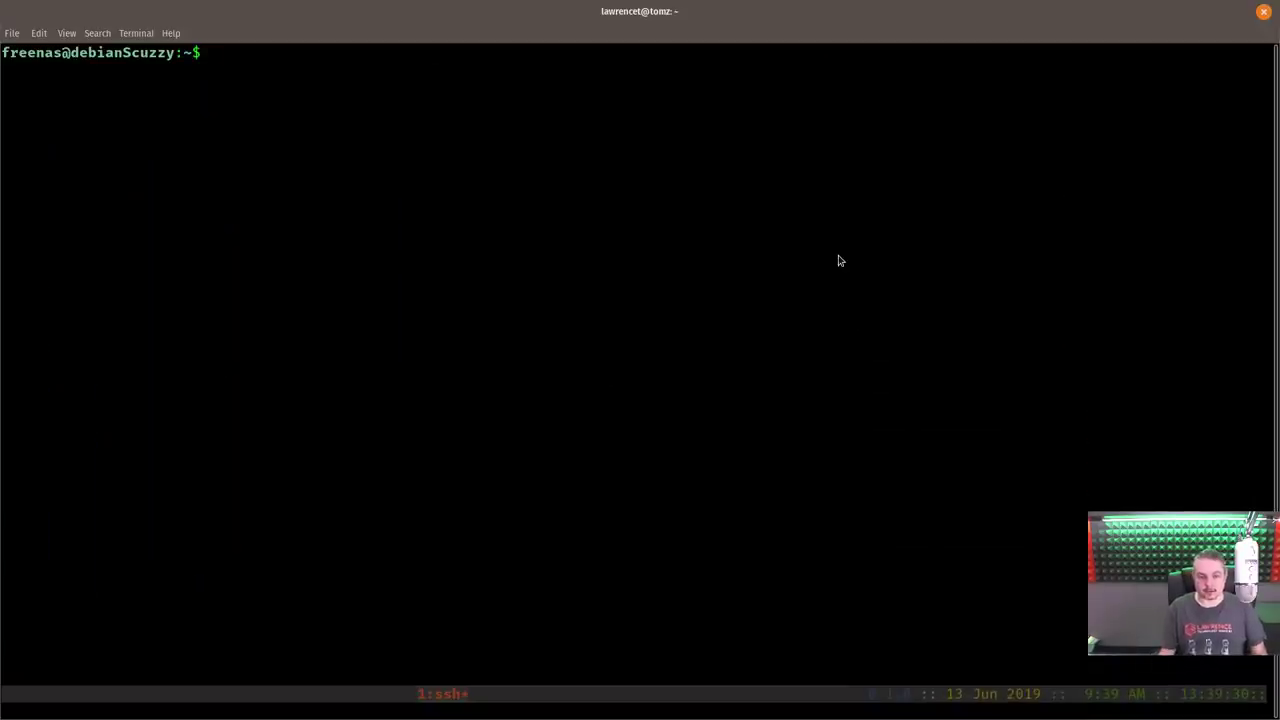
pyautogui.write('ls')
pyautogui.press('Return')
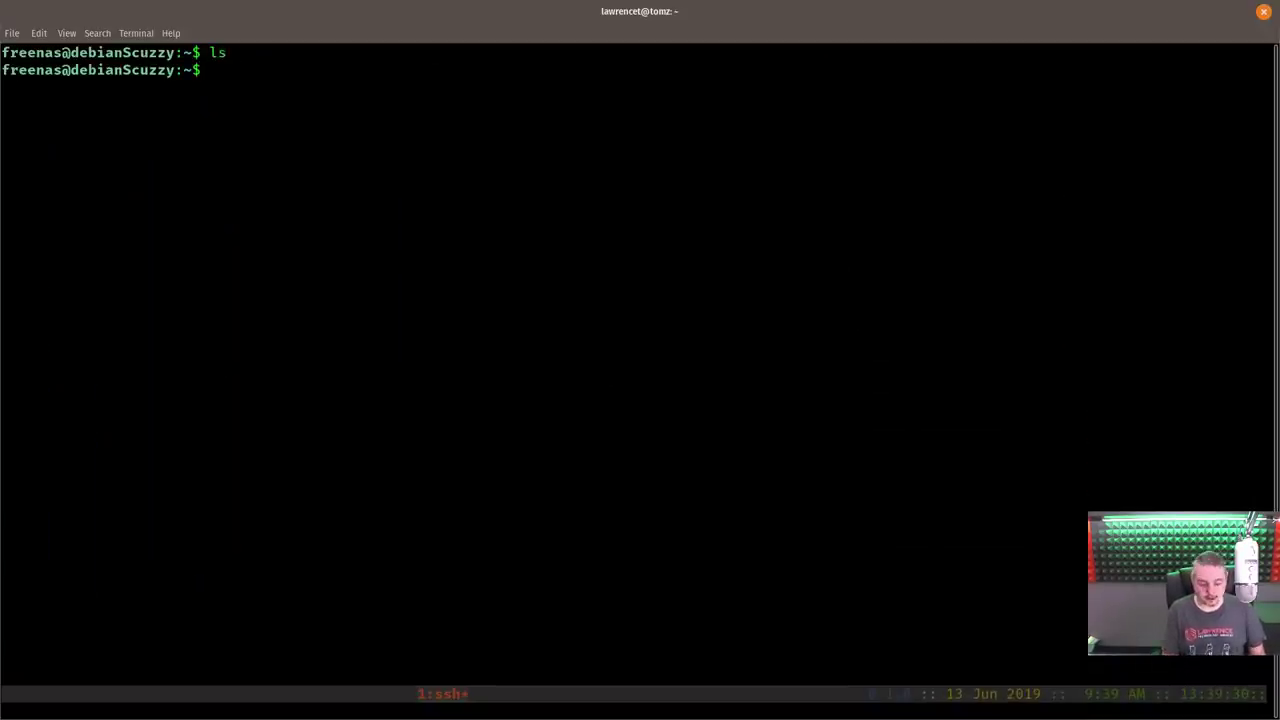
pyautogui.write('pwd')
pyautogui.press('Return')
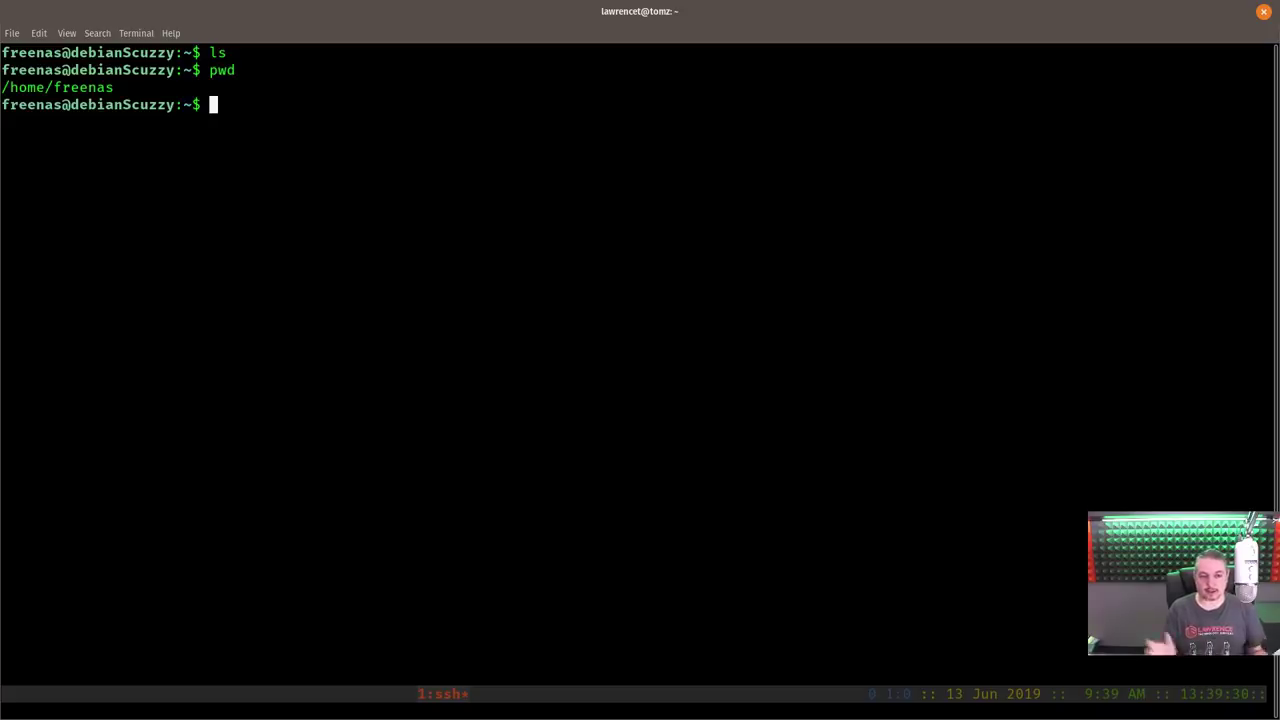
pyautogui.moveTo(559, 6); pyautogui.dragTo(833, 241)
pyautogui.press('super+shift+Right')
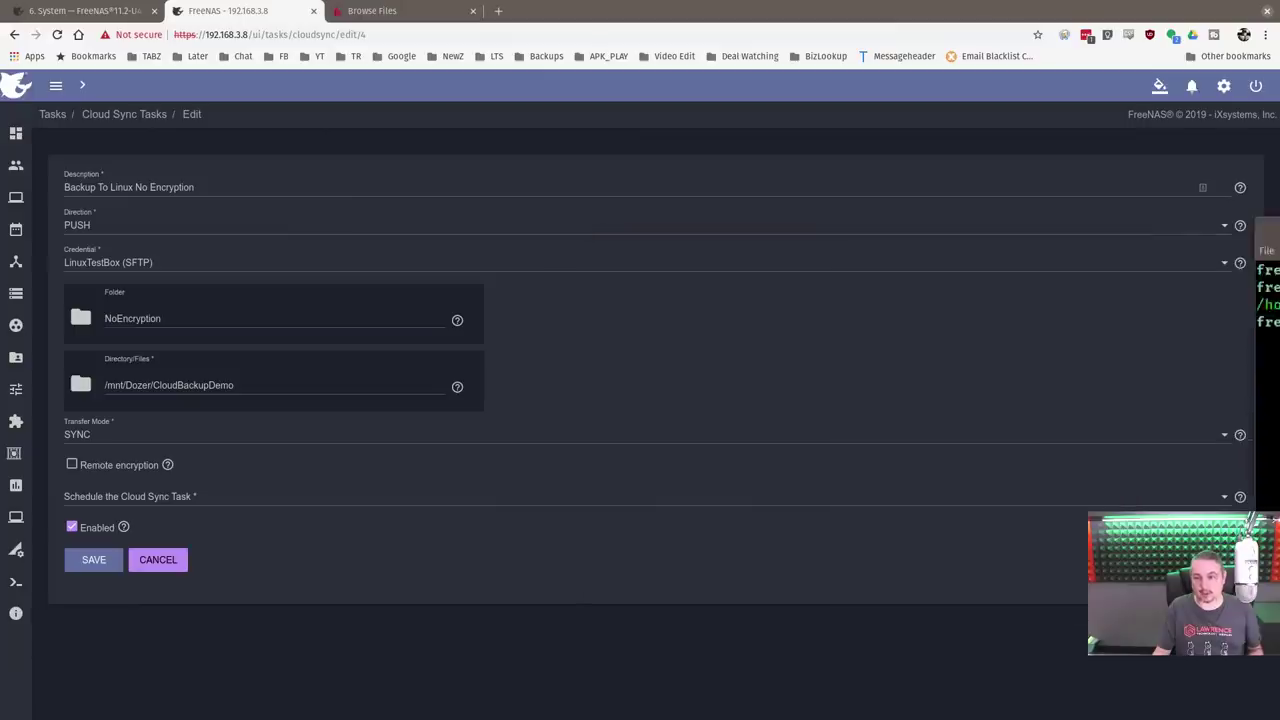
# Clear the remote folder of the Backup To Linux No Encryption task and save the task.
pyautogui.click(189, 319)
pyautogui.doubleClick(186, 315)
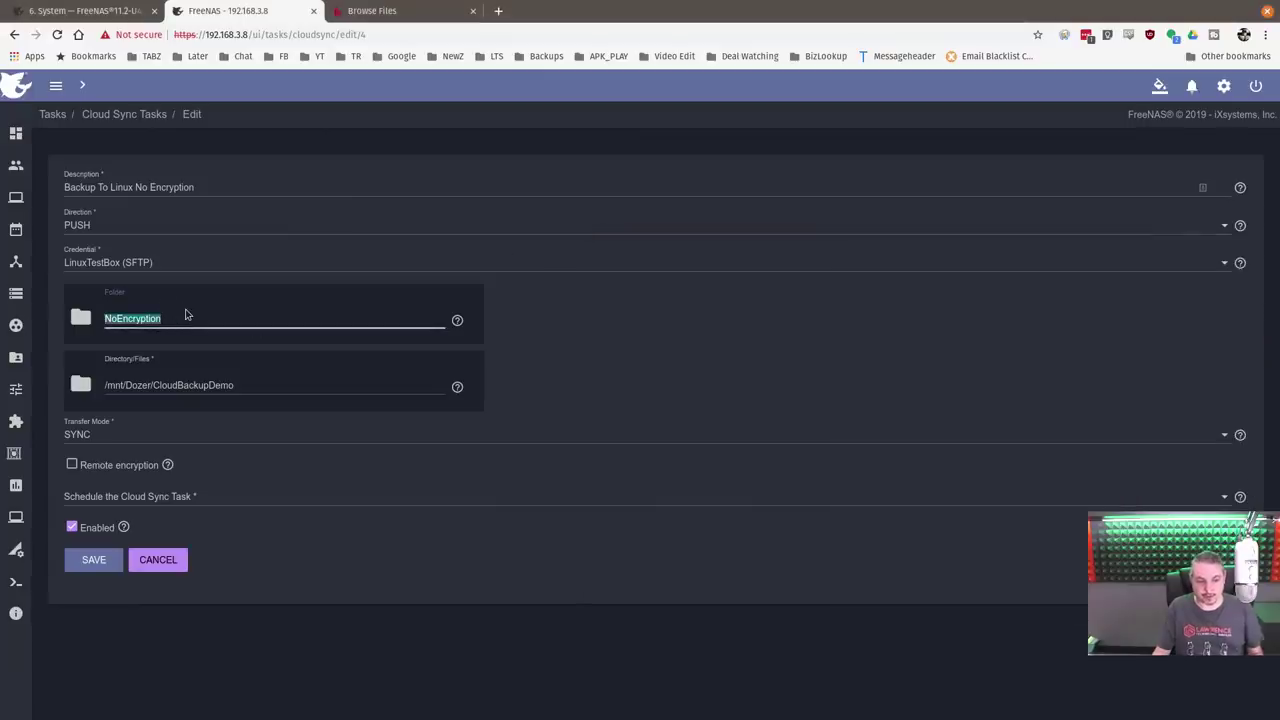
pyautogui.press('BackSpace')
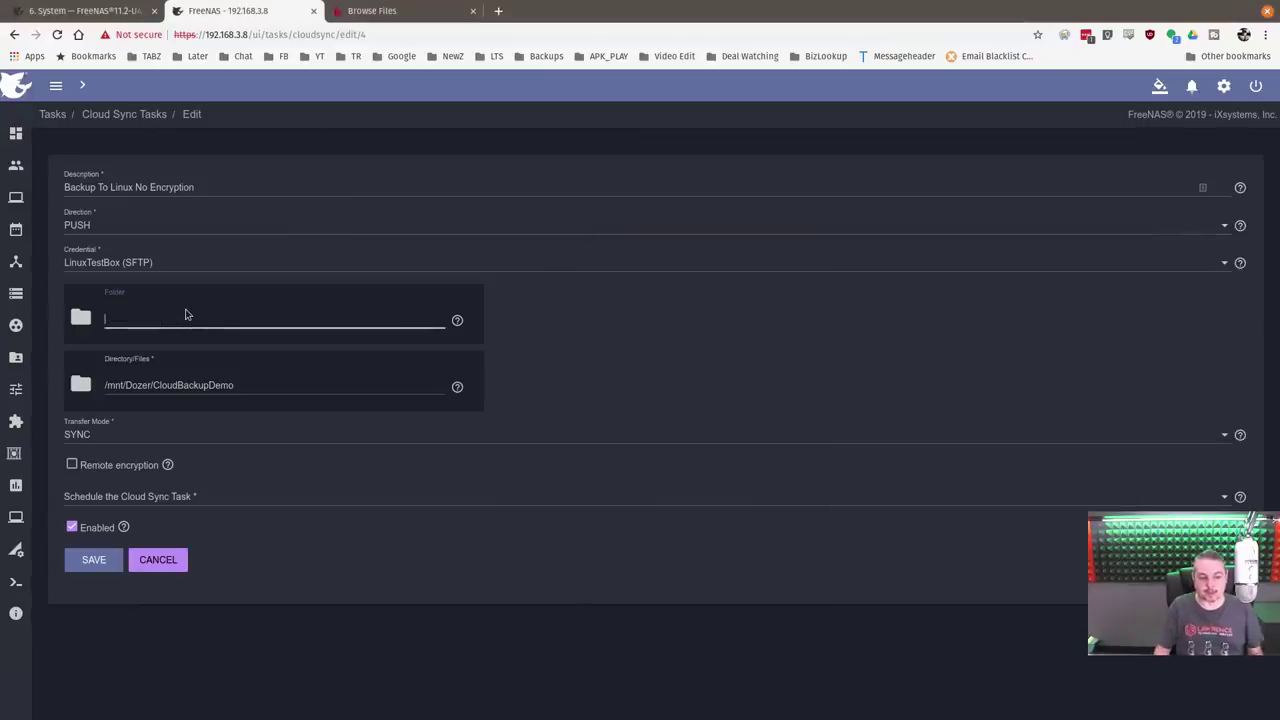
pyautogui.click(85, 566)
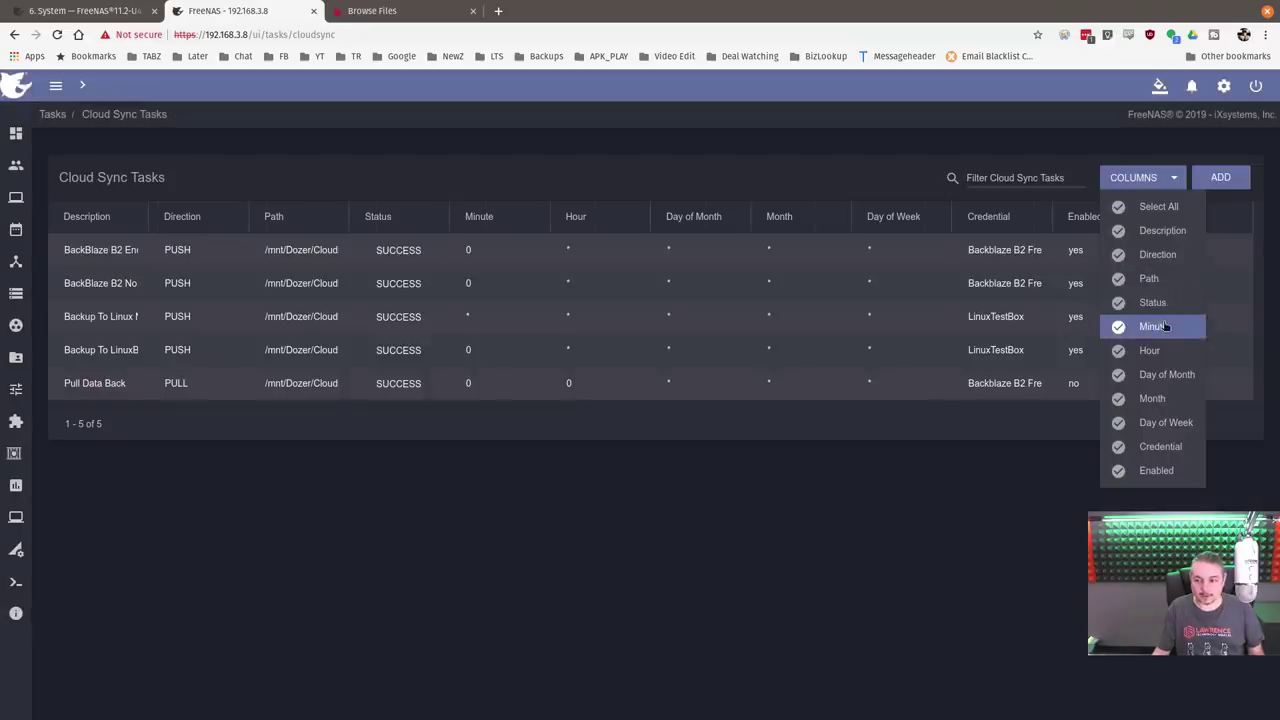
# Hide the Minute, Hour and Day of Month columns in the Cloud Sync Tasks table.
pyautogui.click(1165, 326)
pyautogui.click(1160, 351)
pyautogui.click(1165, 375)
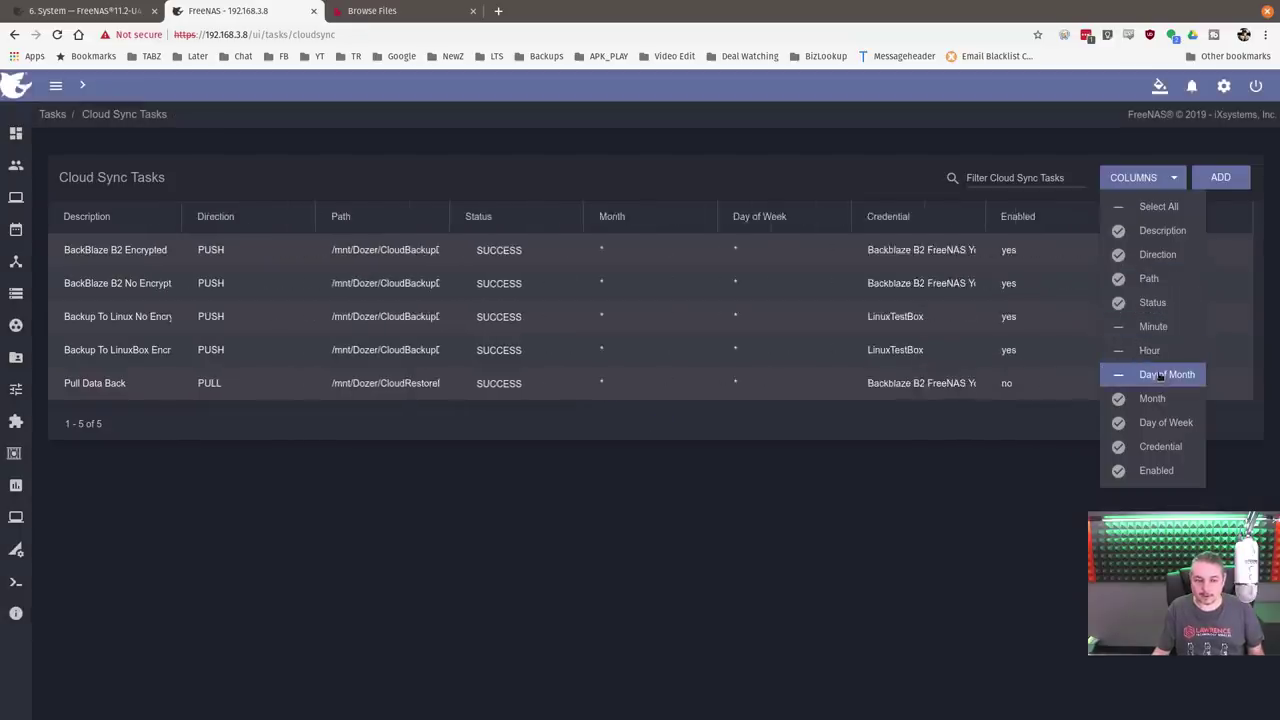
pyautogui.click(165, 325)
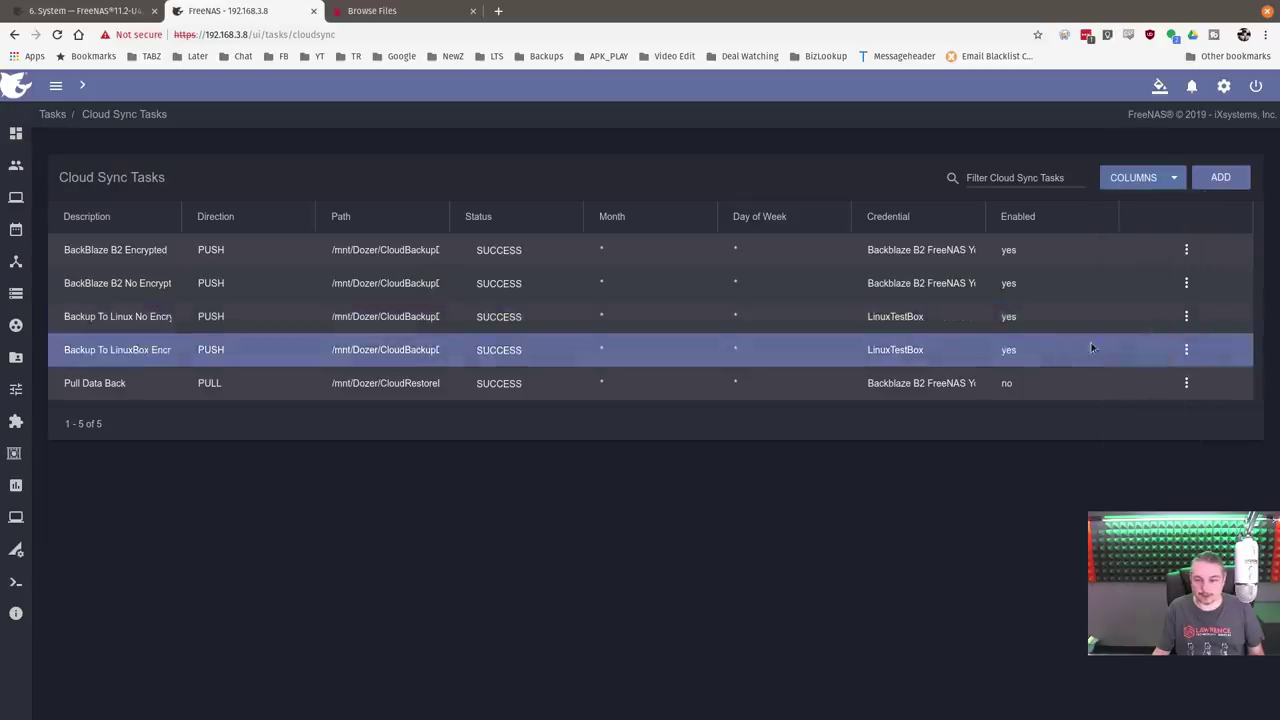
# Run the Backup To Linux No Encryption task immediately.
pyautogui.click(1187, 317)
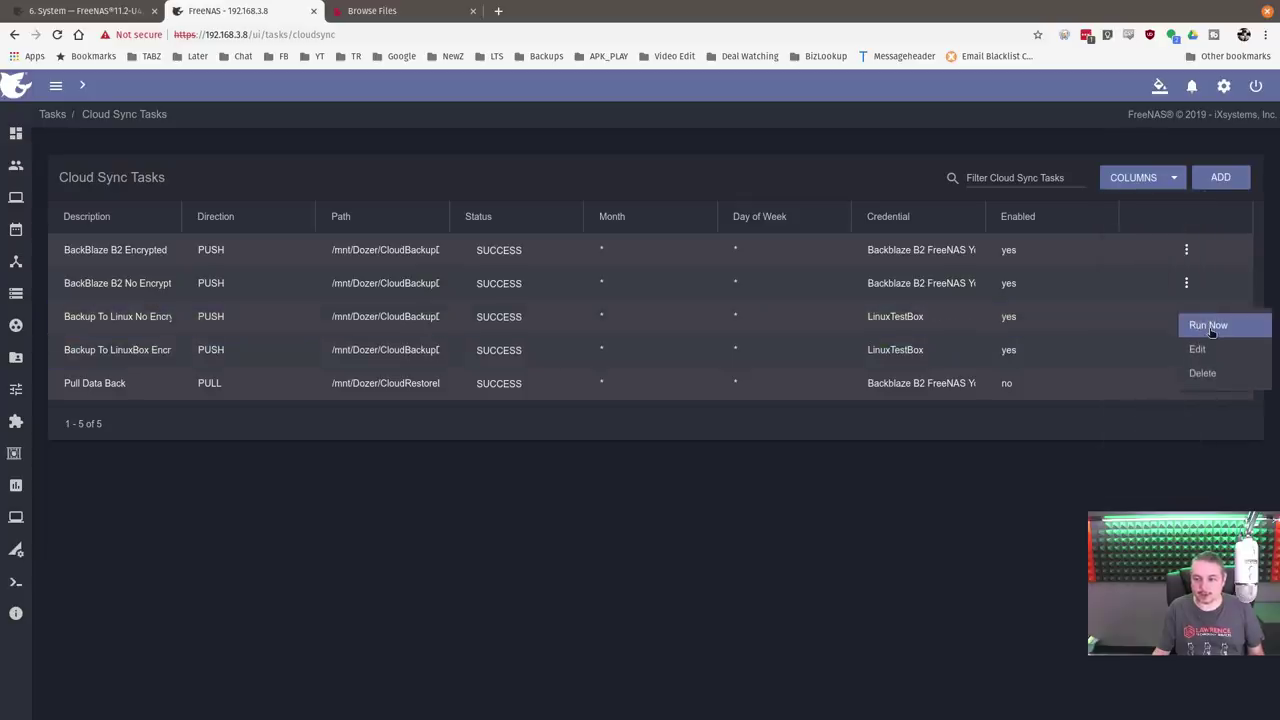
pyautogui.click(1208, 326)
pyautogui.click(676, 428)
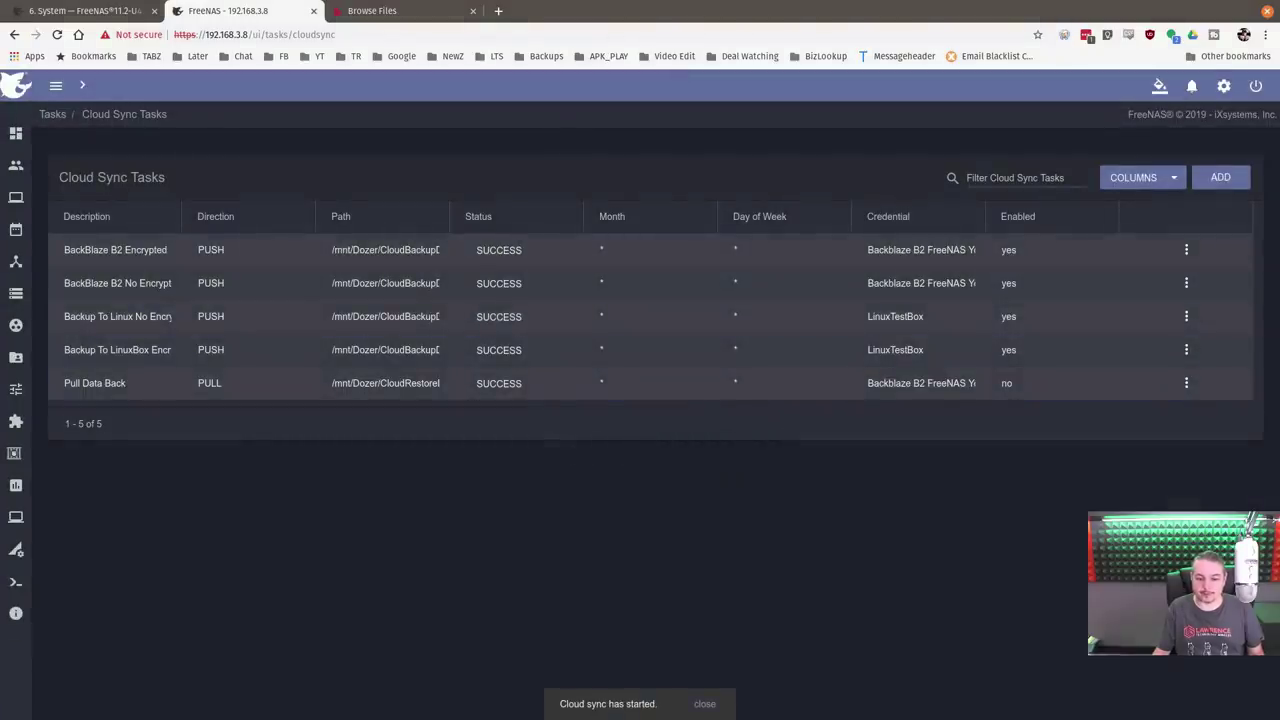
# Bring the terminal back into view and list the freenas home directory to check the pushed files.
pyautogui.moveTo(1279, 149); pyautogui.dragTo(669, 149)
pyautogui.write('ls')
pyautogui.press('Return')
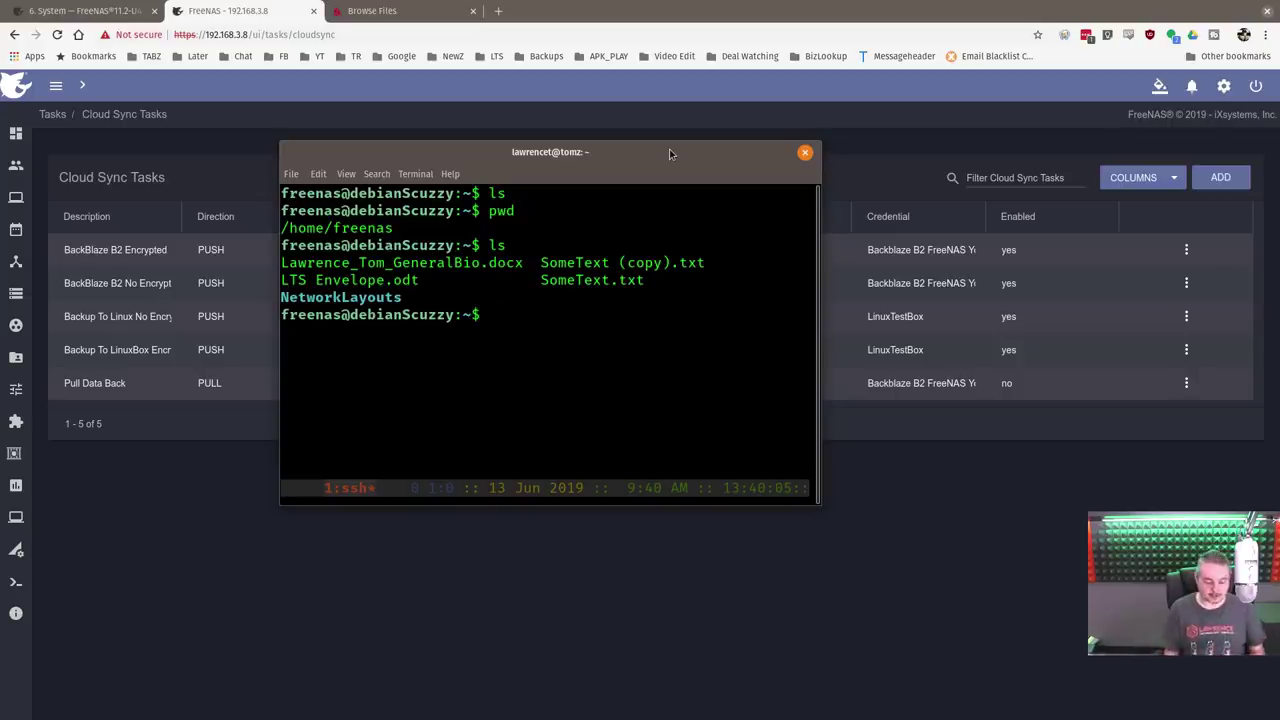
# Remove everything from the freenas home directory with rm -r -f *, list it again and move the terminal aside.
pyautogui.write('rm *')
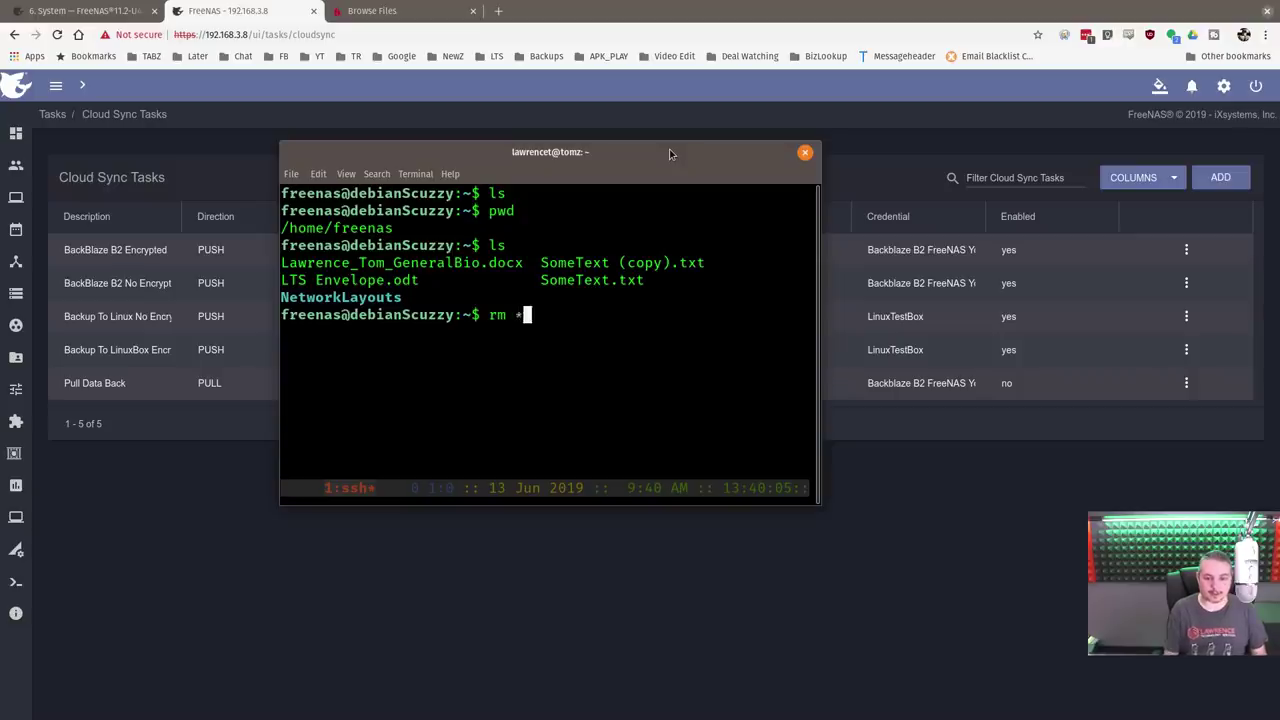
pyautogui.press('Return')
pyautogui.write('rm ')
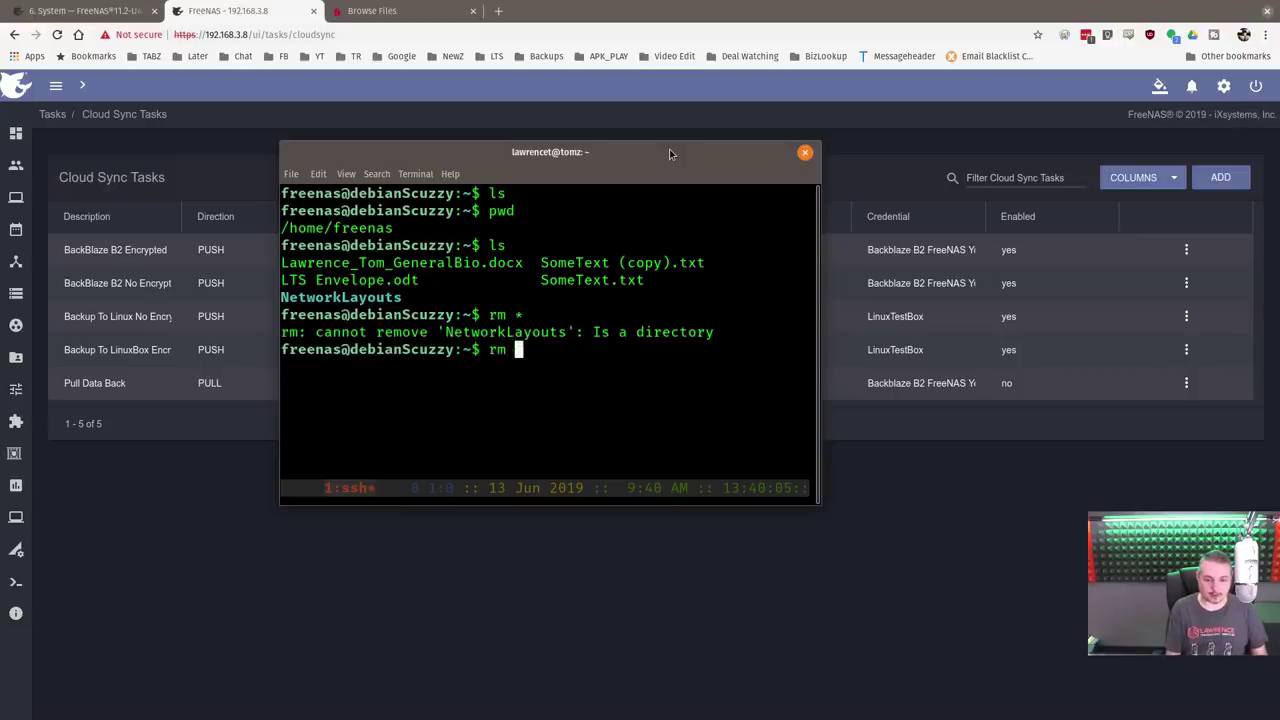
pyautogui.write('-r -f *')
pyautogui.press('Return')
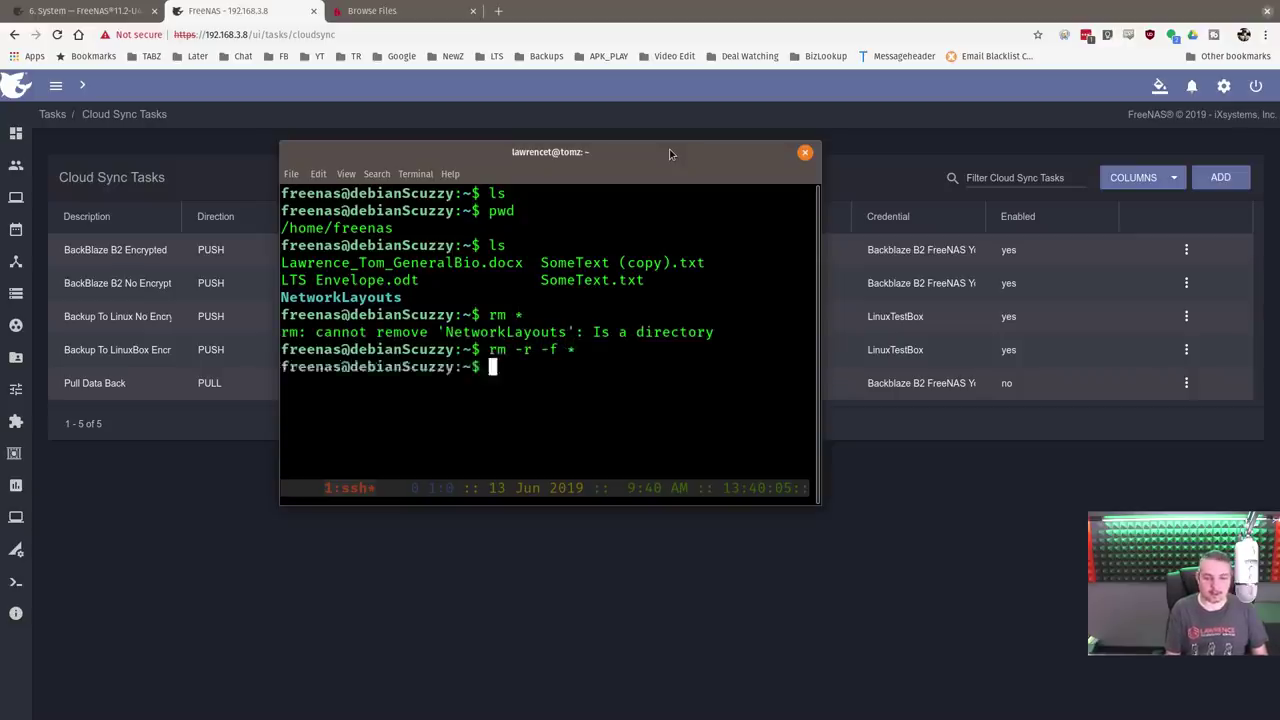
pyautogui.write('ls')
pyautogui.press('Return')
pyautogui.click(805, 152)
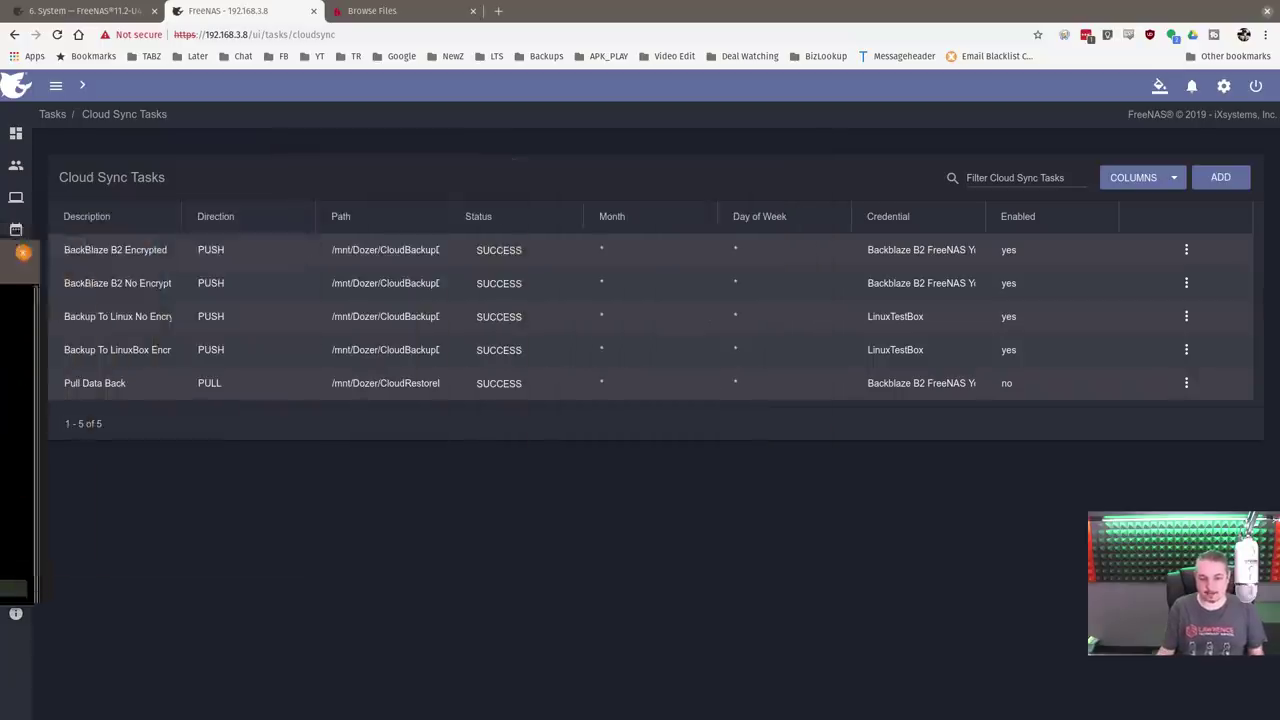
# Set the remote folder of the Backup To Linux No Encryption task to NoEncryption and save the task.
pyautogui.click(1186, 316)
pyautogui.click(1199, 349)
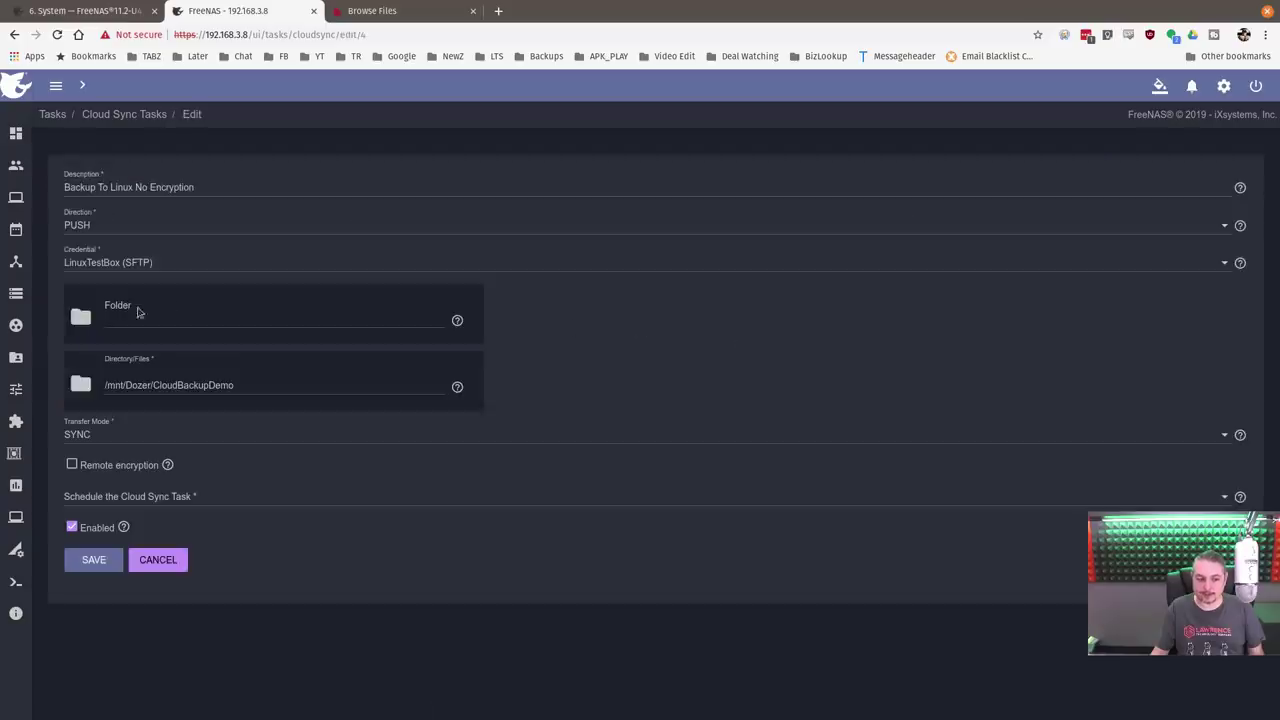
pyautogui.click(140, 318)
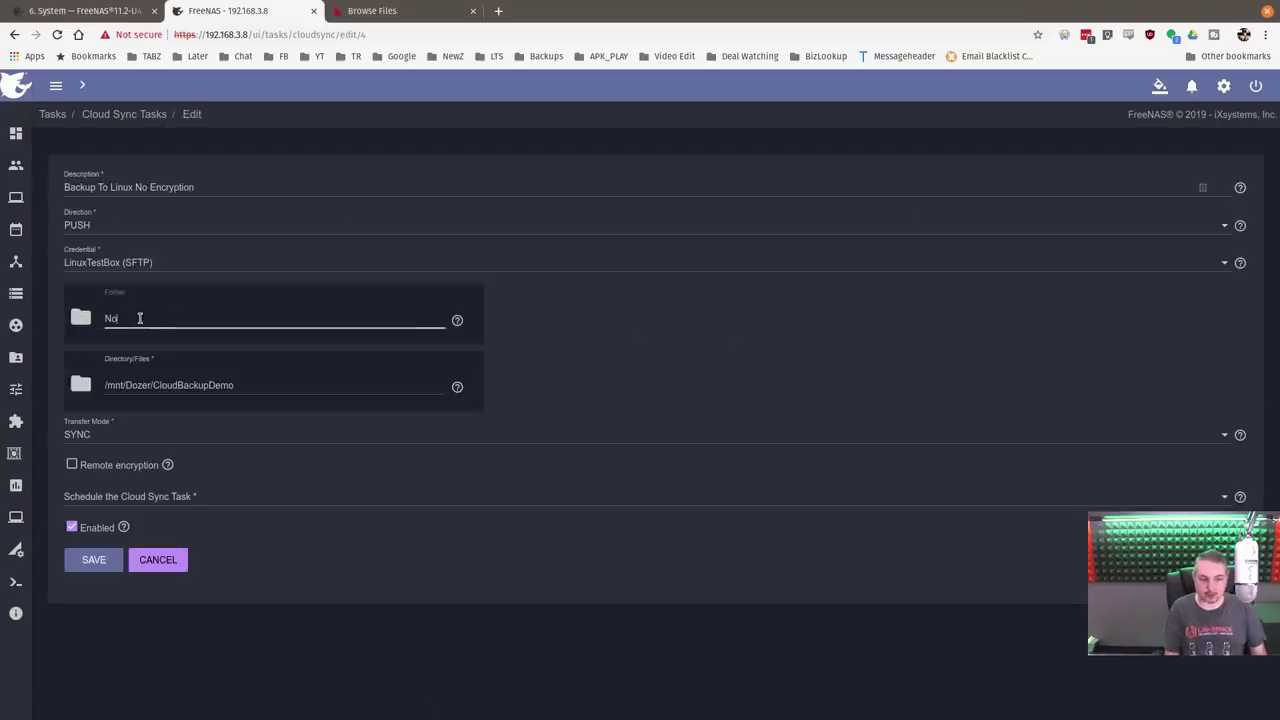
pyautogui.write('NoEcn')
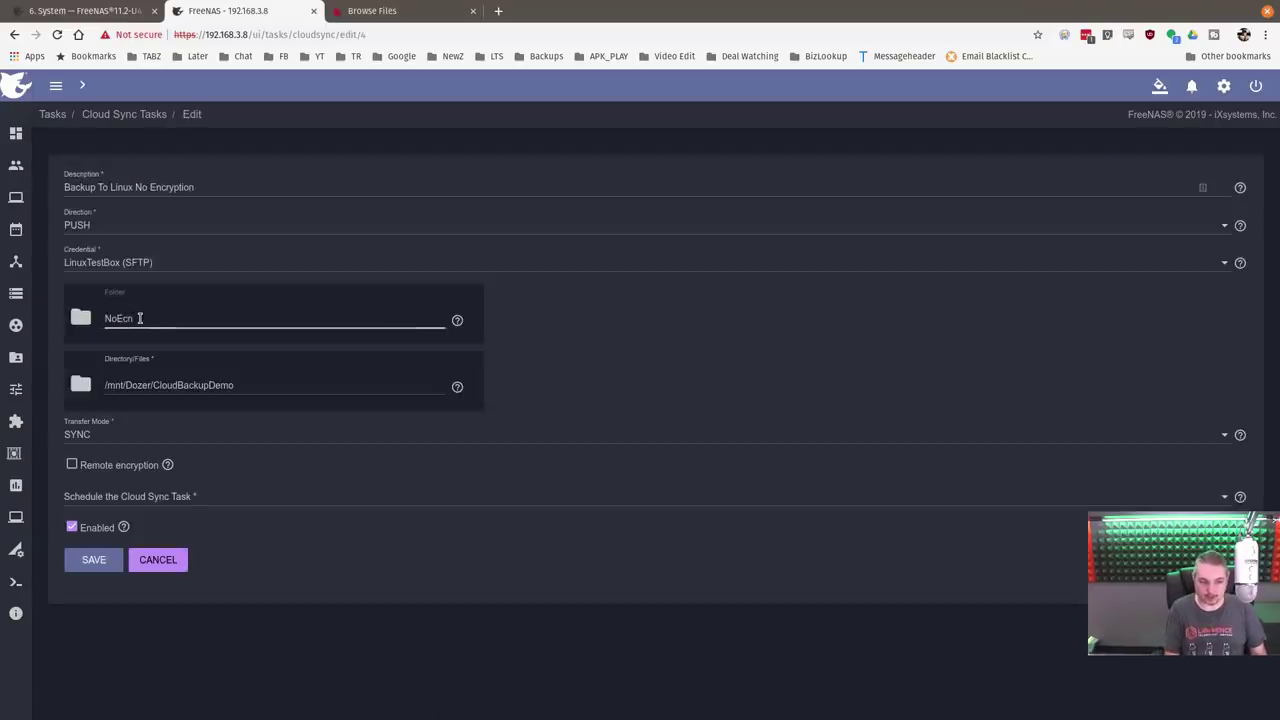
pyautogui.press('BackSpace')
pyautogui.press('BackSpace')
pyautogui.write('ncryption')
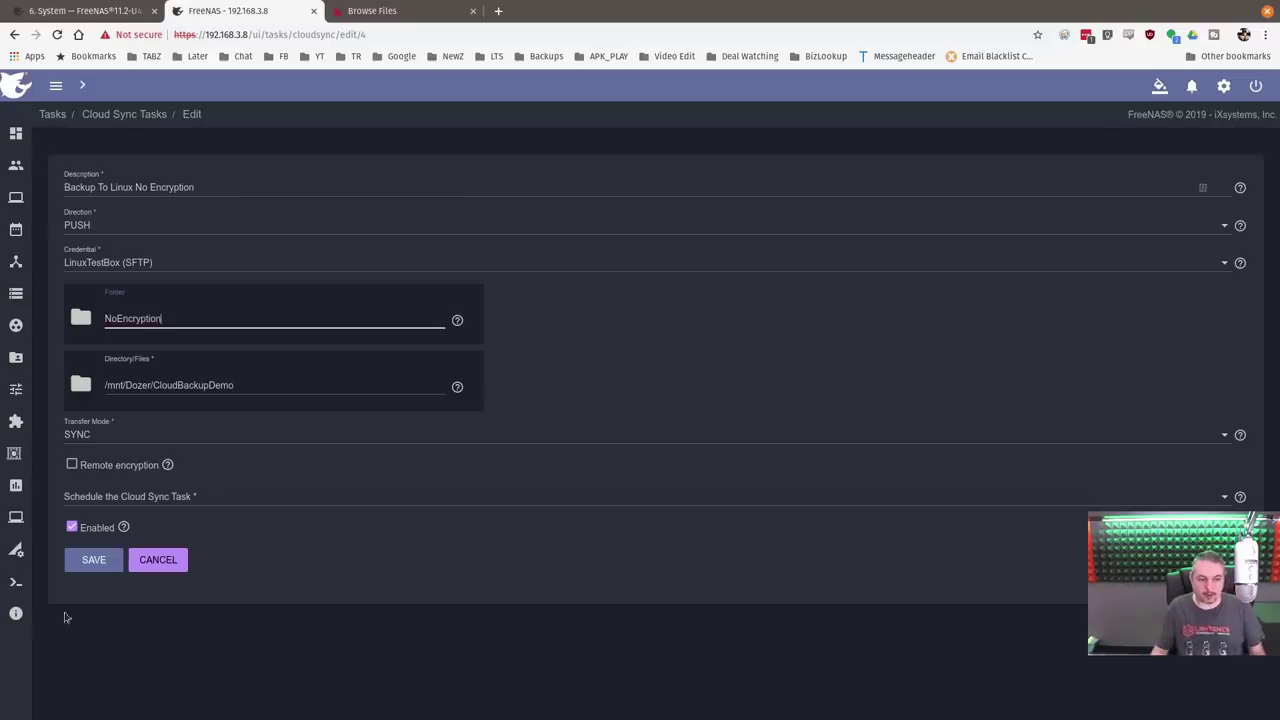
pyautogui.click(92, 566)
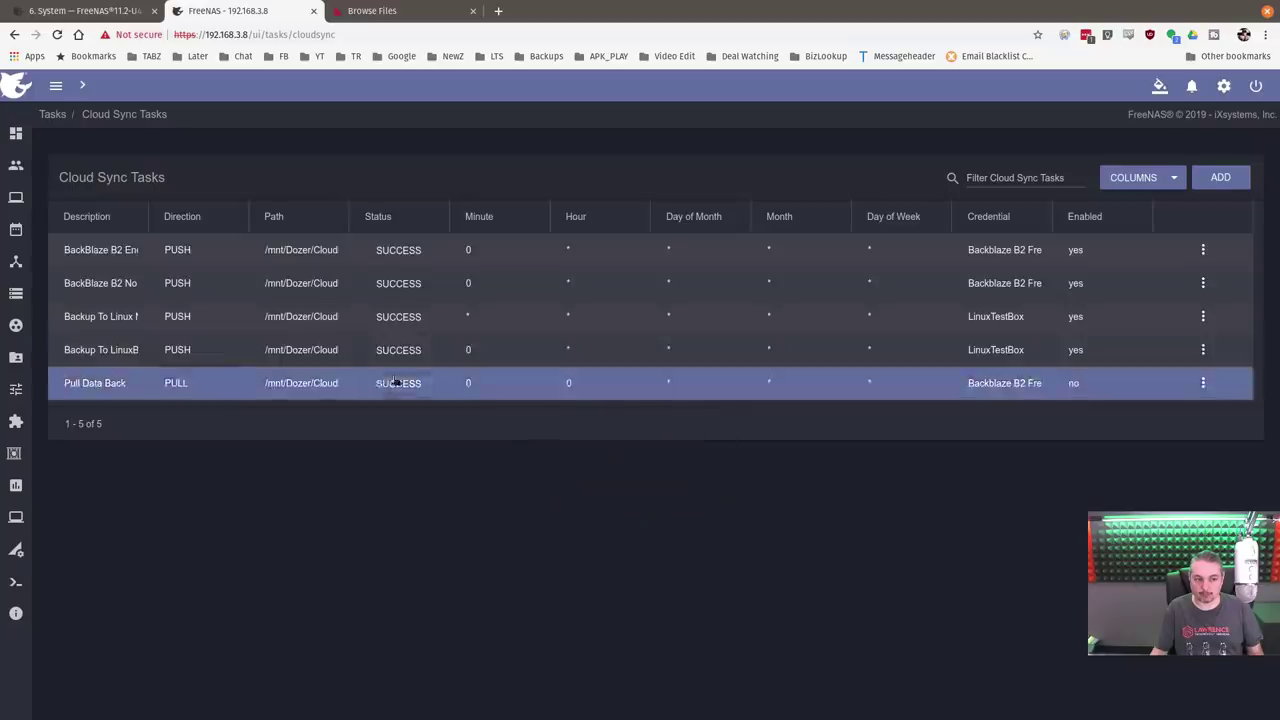
# Widen the Description column to show the full task names and run Backup To Linux No Encryption immediately.
pyautogui.moveTo(149, 211); pyautogui.dragTo(270, 214)
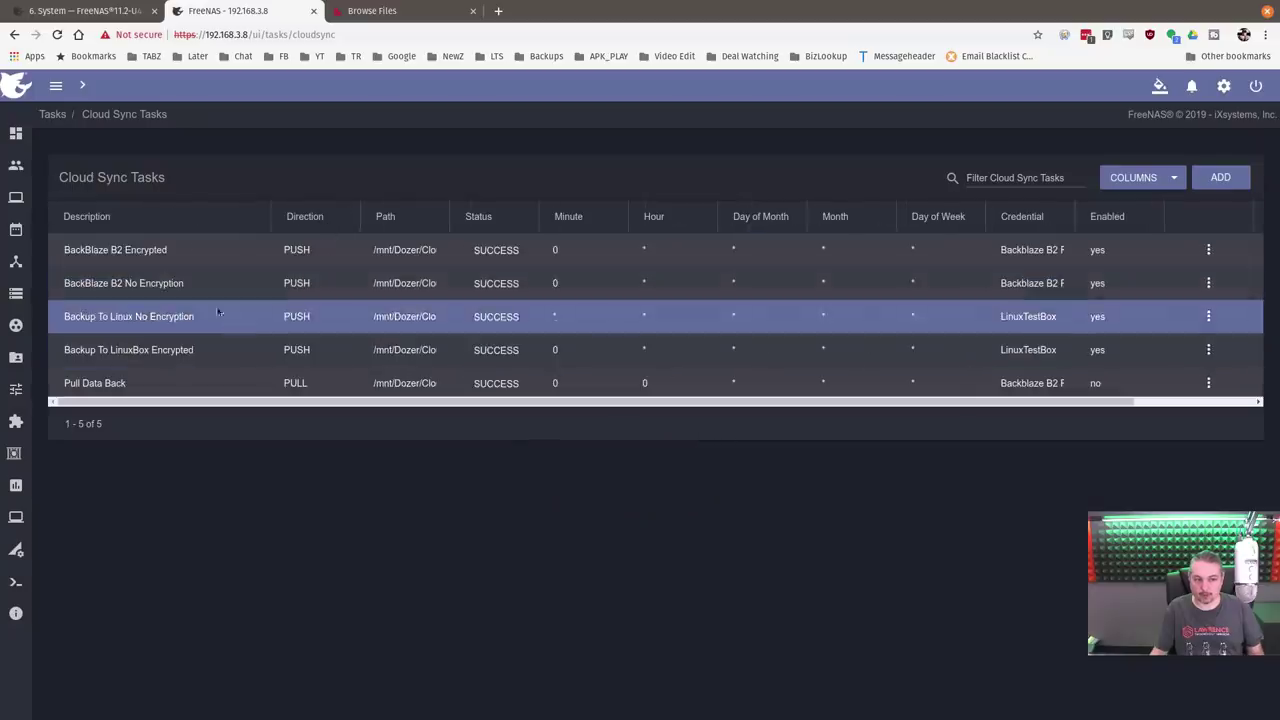
pyautogui.click(1208, 317)
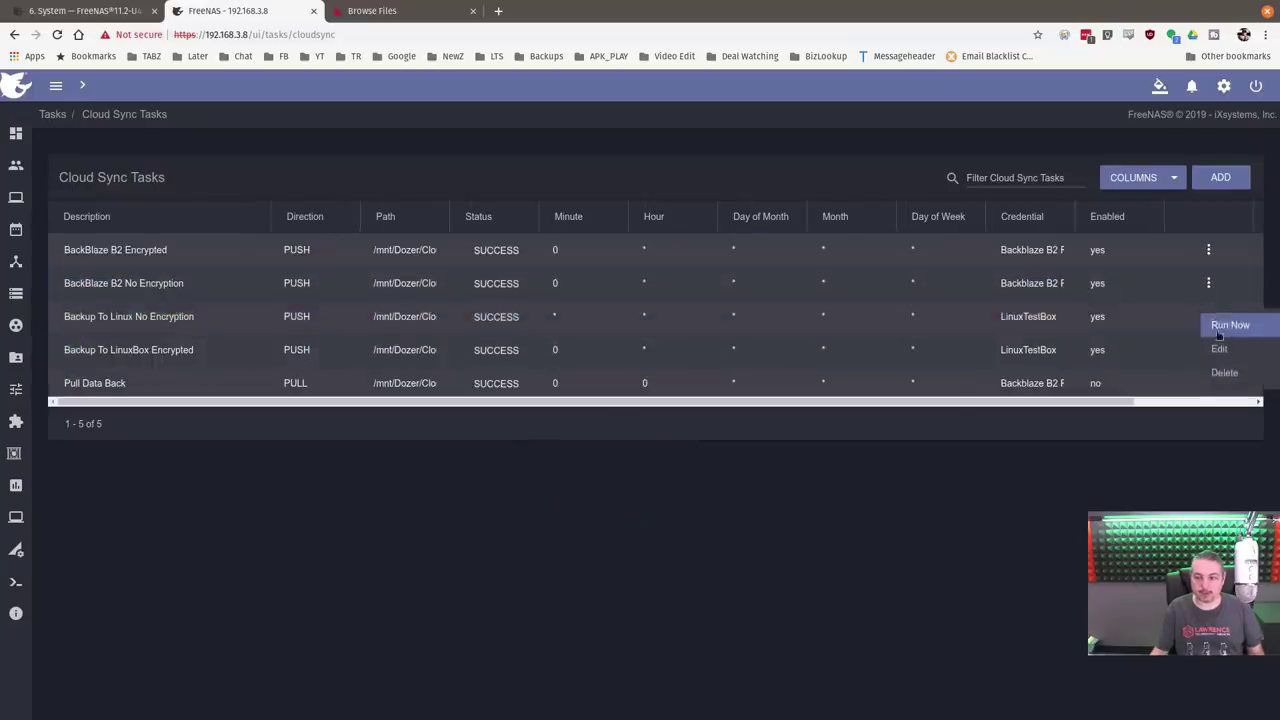
pyautogui.click(1222, 327)
pyautogui.click(672, 426)
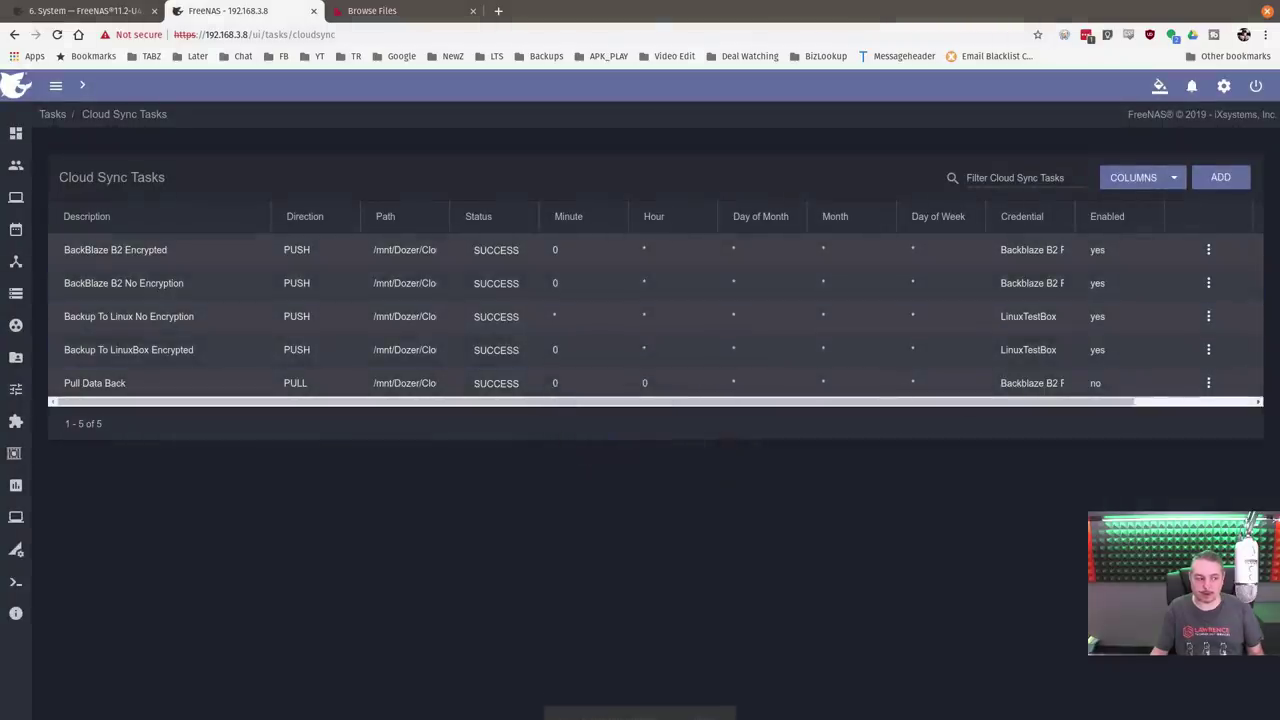
# Return to the terminal and list the freenas home directory to check for the backup folder.
pyautogui.hotkey('alt', 'Tab')
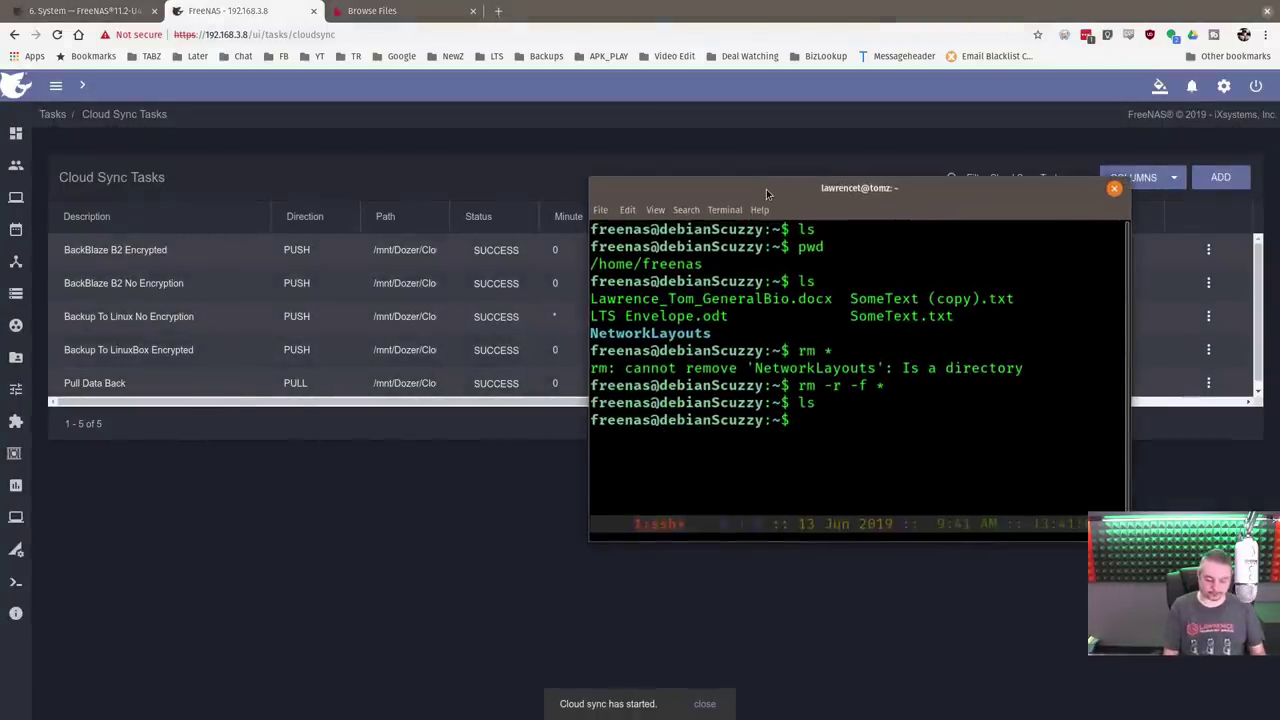
pyautogui.write('ls')
pyautogui.press('Return')
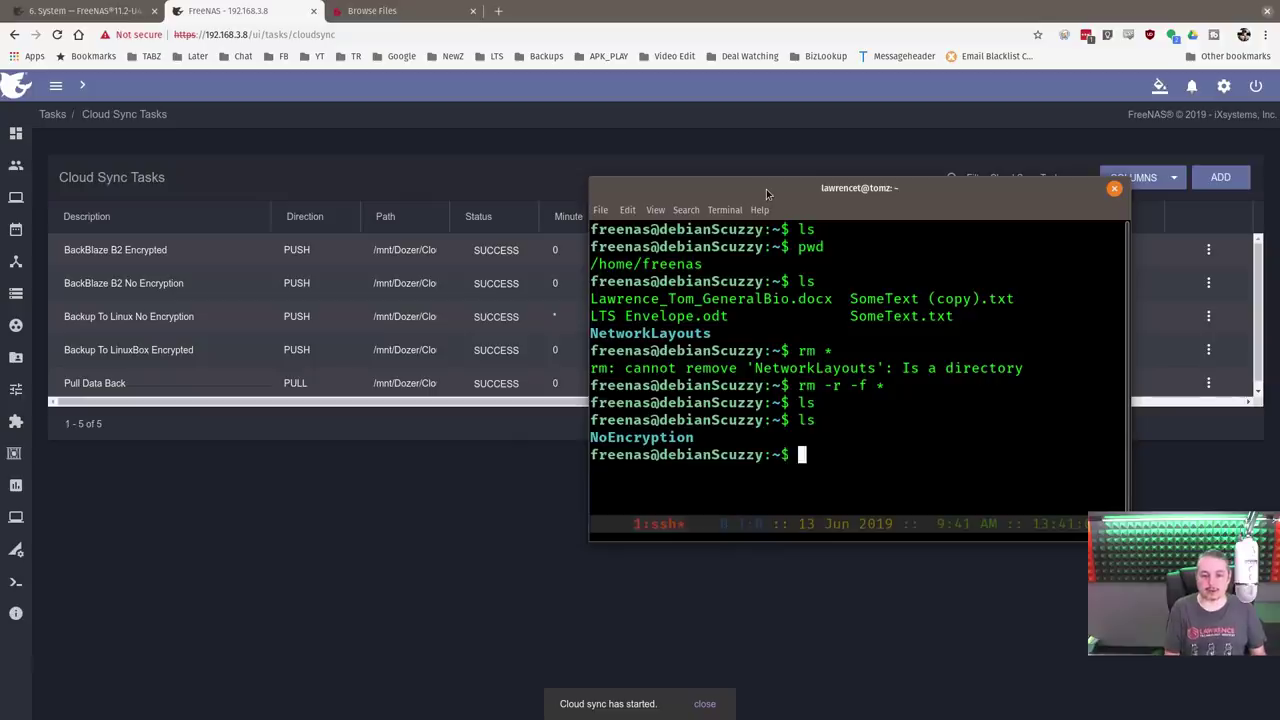
# Change into the NoEncryption folder on the Linux box and list its contents.
pyautogui.write('cd N')
pyautogui.press('Tab')
pyautogui.press('Return')
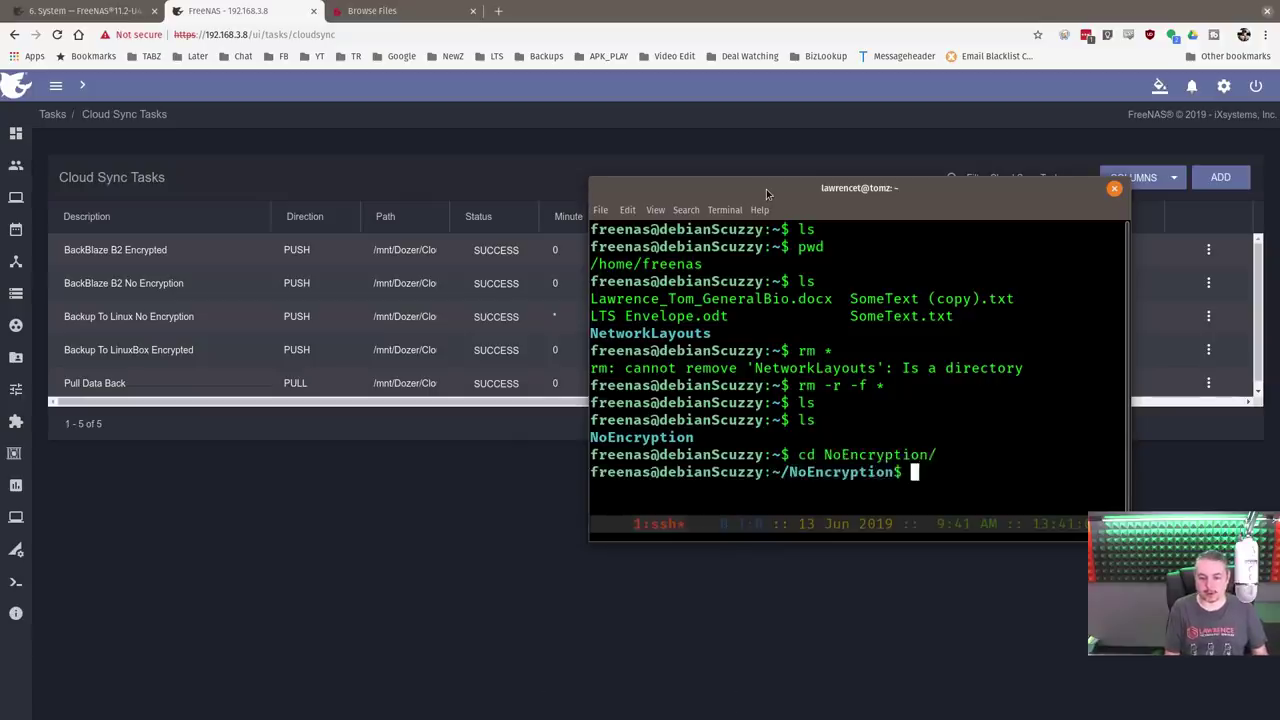
pyautogui.write('ls')
pyautogui.press('Return')
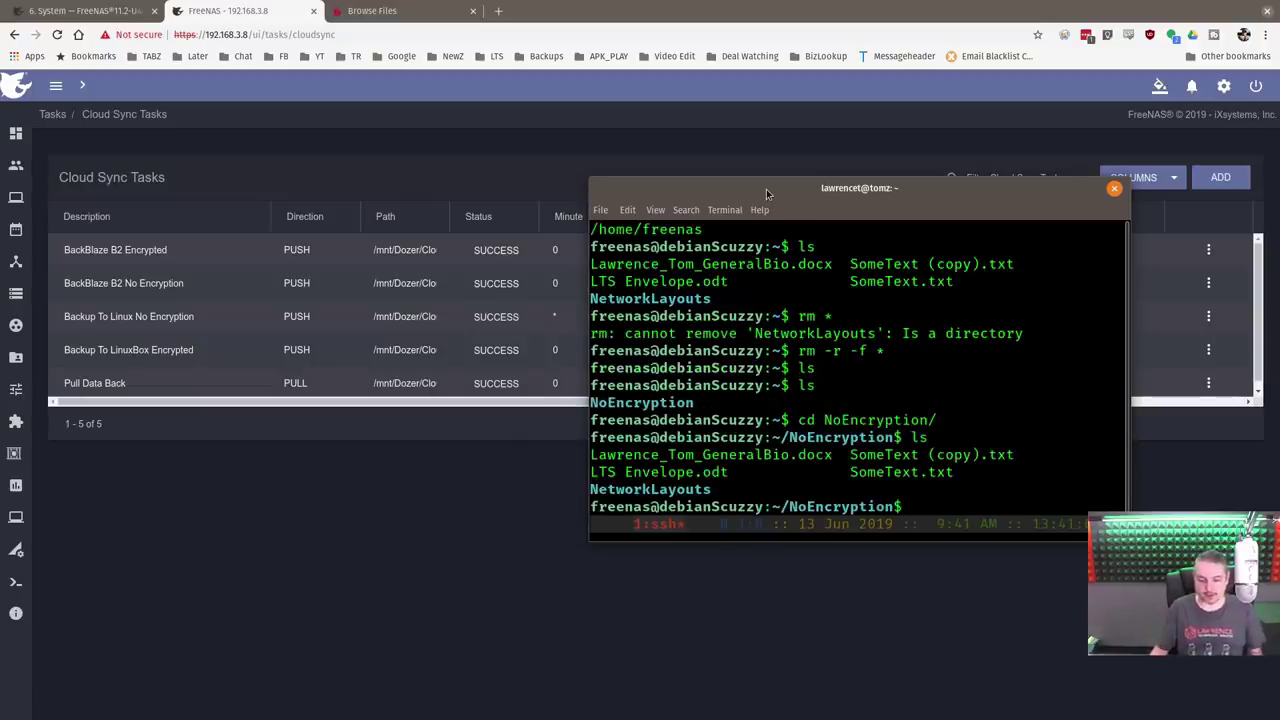
# Put the terminal away and run the Backup To LinuxBox Encrypted task immediately.
pyautogui.press('super+h')
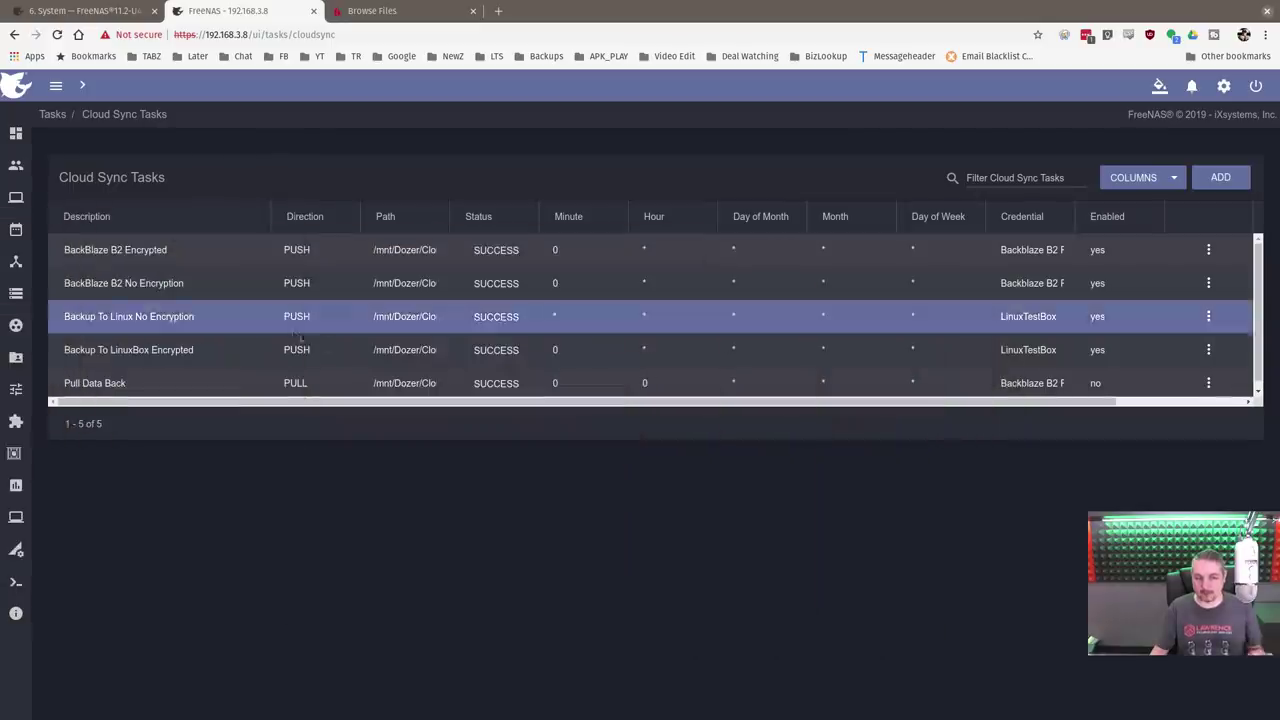
pyautogui.click(1208, 350)
pyautogui.click(1212, 360)
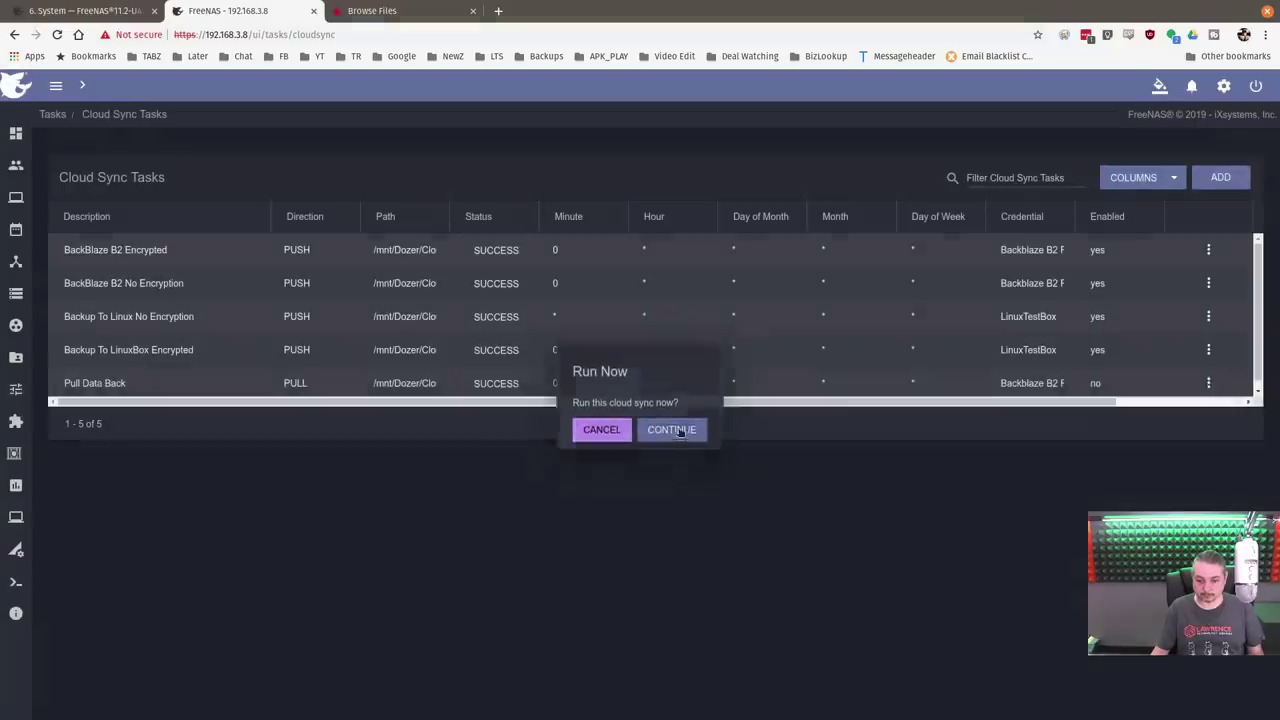
pyautogui.click(682, 430)
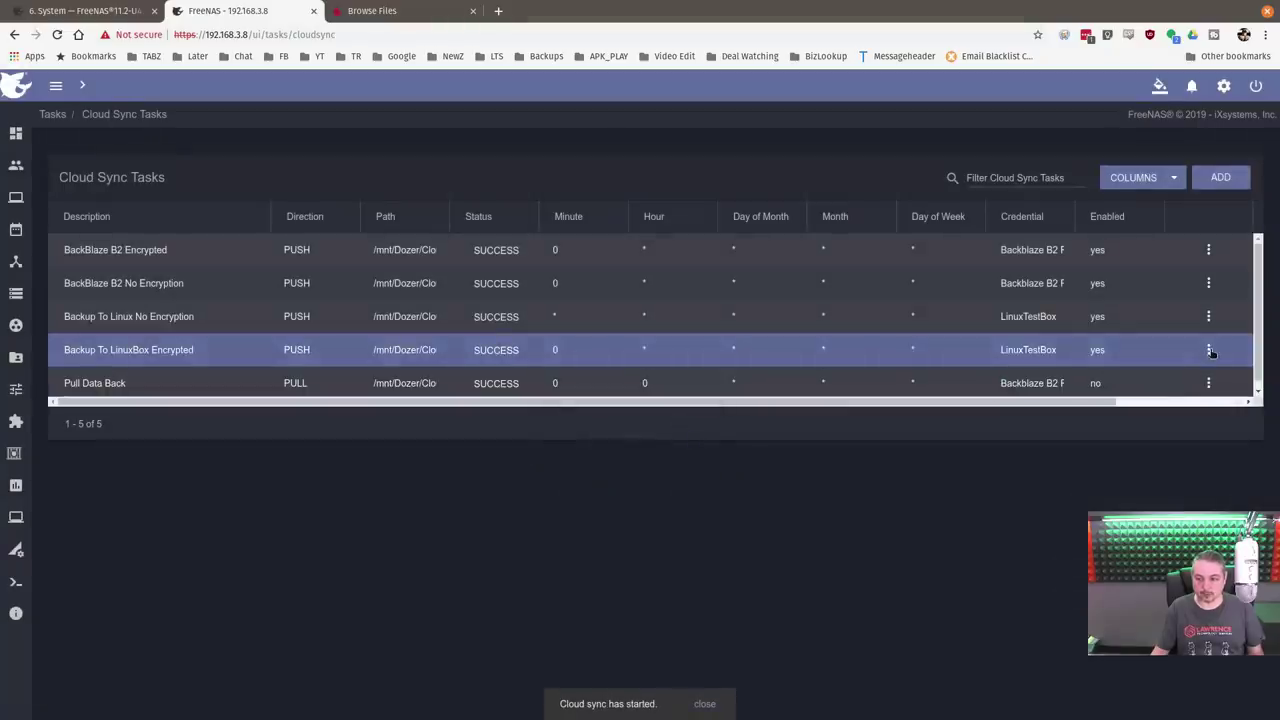
# Open the Backup To LinuxBox Encrypted task for editing and review its remote folder, encryption password and salt fields.
pyautogui.click(1209, 350)
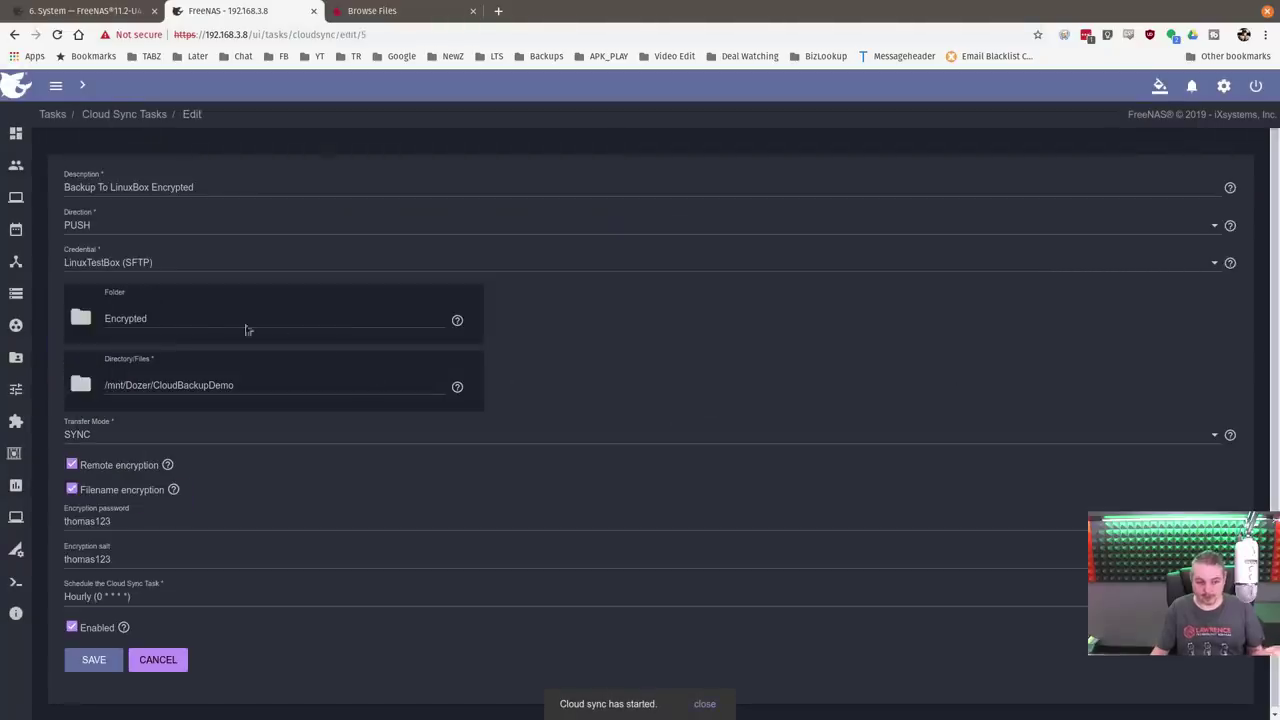
pyautogui.click(217, 318)
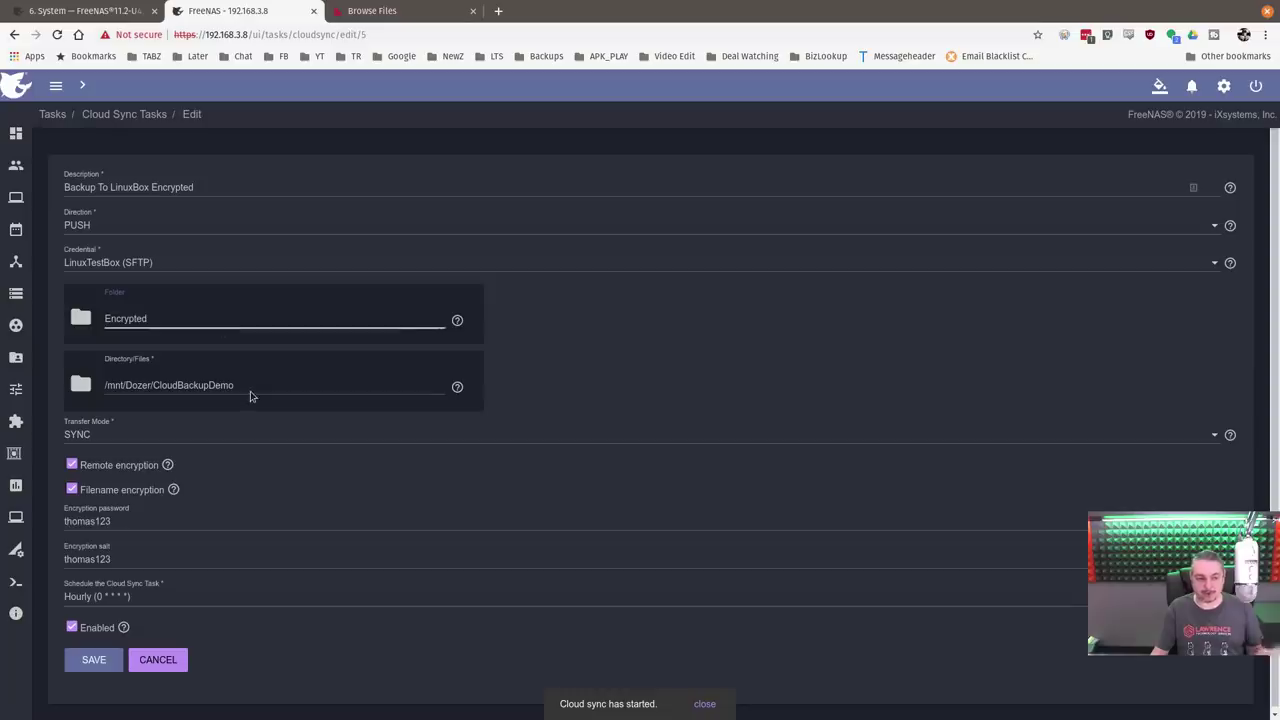
pyautogui.click(158, 521)
pyautogui.click(163, 560)
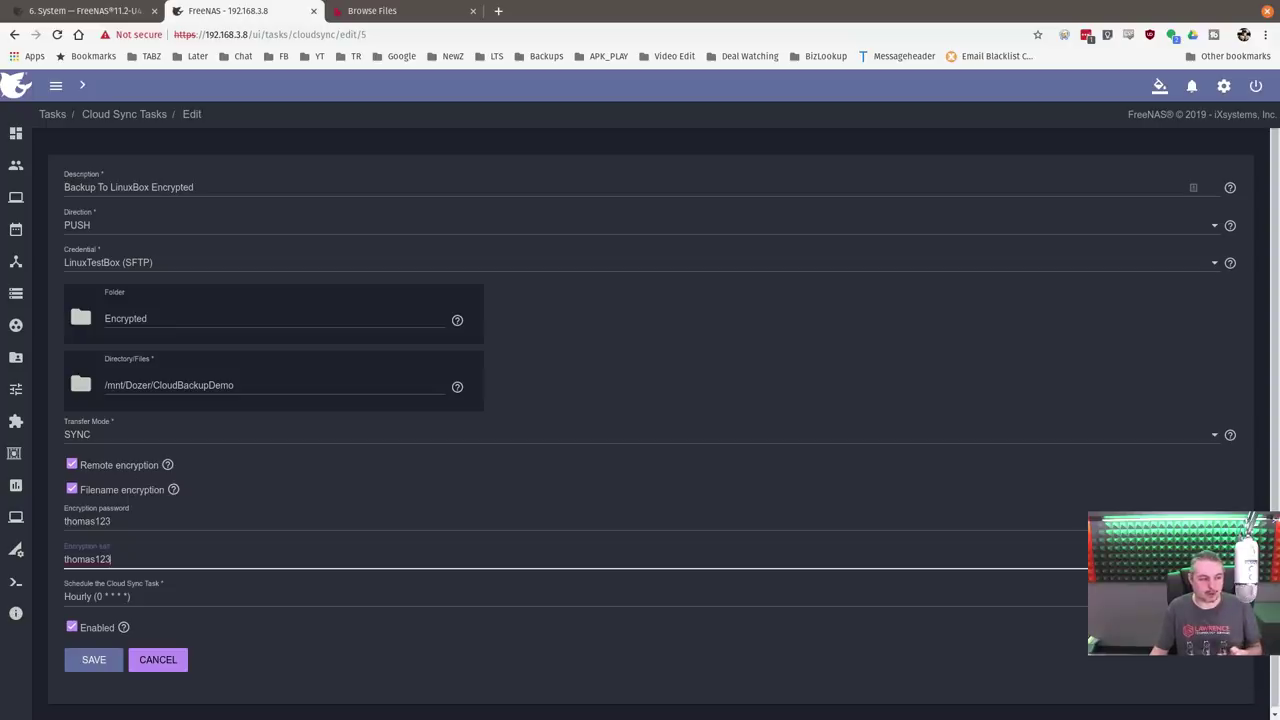
# Switch to the terminal, maximize it, go back up to the freenas home directory and list it.
pyautogui.hotkey('alt', 'Tab')
pyautogui.moveTo(662, 244); pyautogui.dragTo(876, 187)
pyautogui.doubleClick(876, 187)
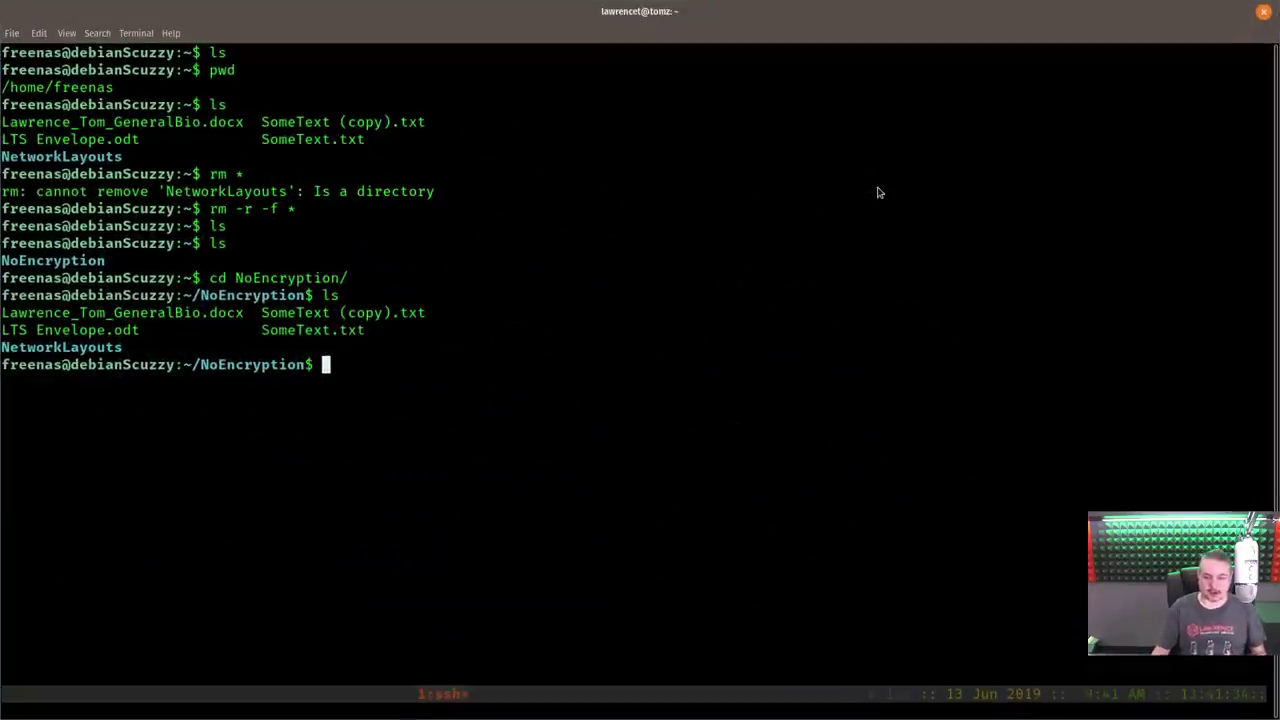
pyautogui.write('cd ..')
pyautogui.press('Return')
pyautogui.write('ls')
pyautogui.press('Return')
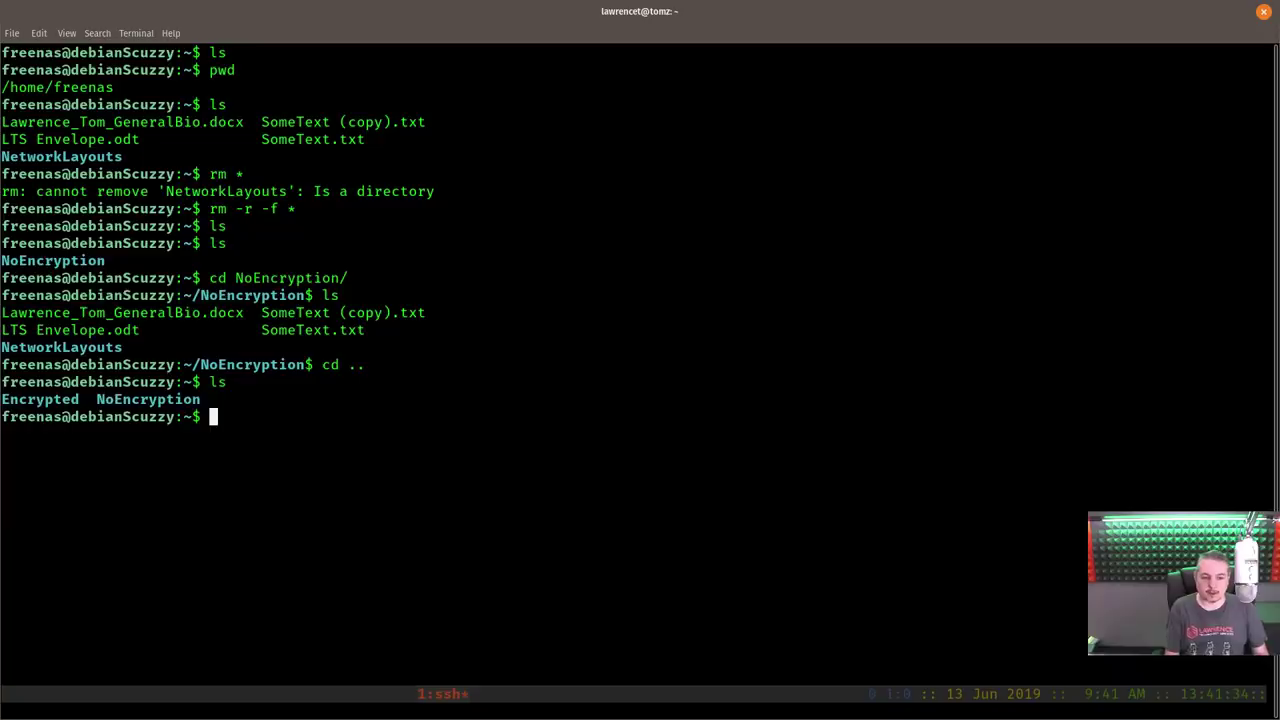
# Change into the Encrypted folder and list the files with encrypted names.
pyautogui.write('cd En')
pyautogui.press('Tab')
pyautogui.press('Return')
pyautogui.write('ls')
pyautogui.press('Return')
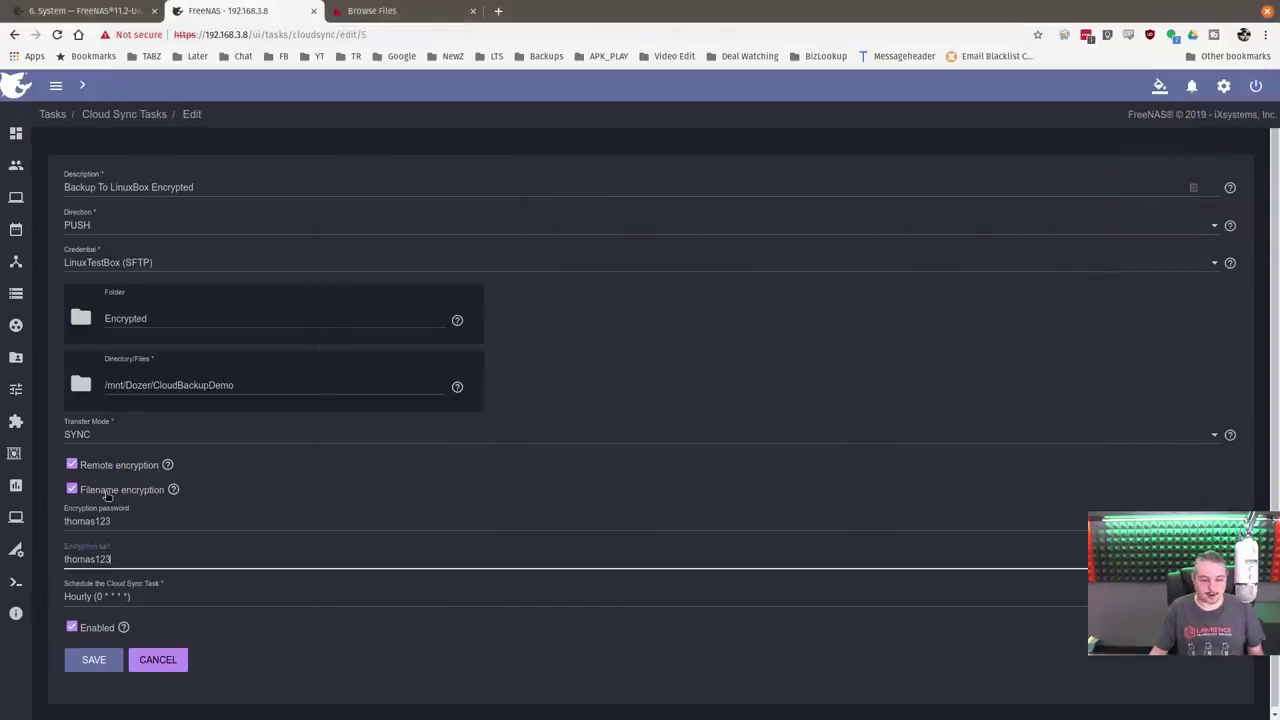
# Disable filename encryption for the Backup To LinuxBox Encrypted task and save it.
pyautogui.click(107, 492)
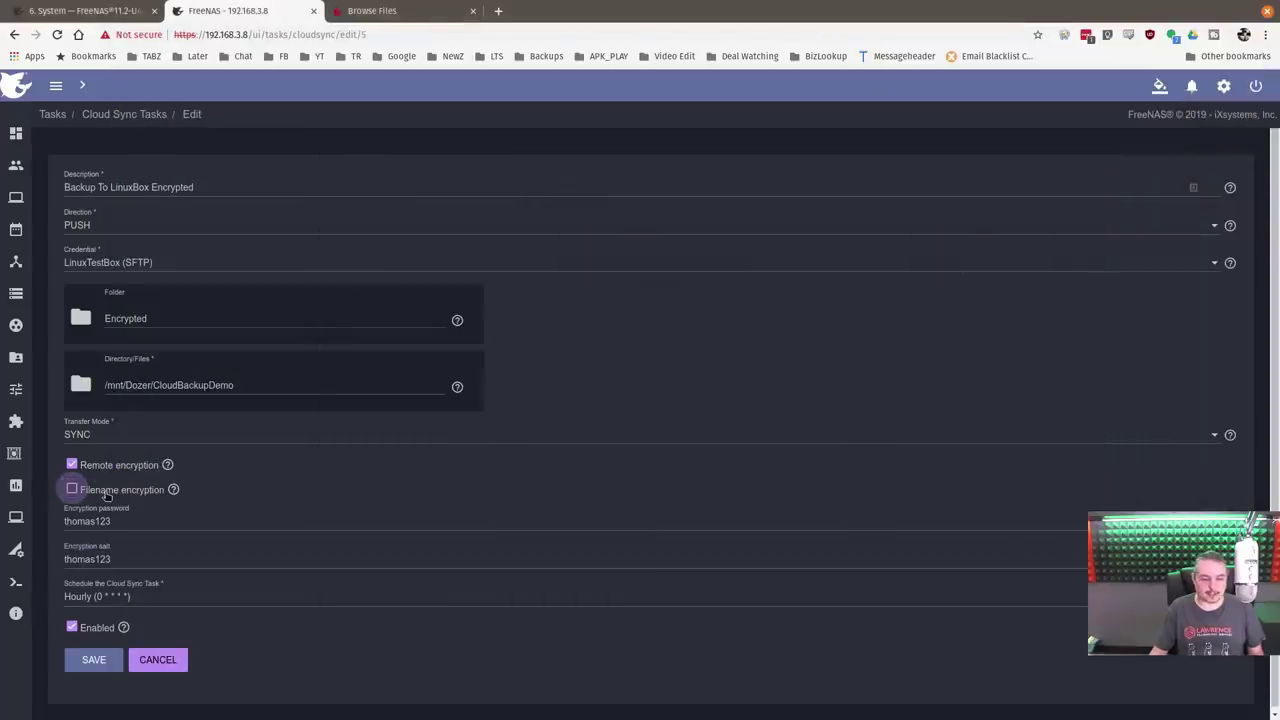
pyautogui.click(108, 660)
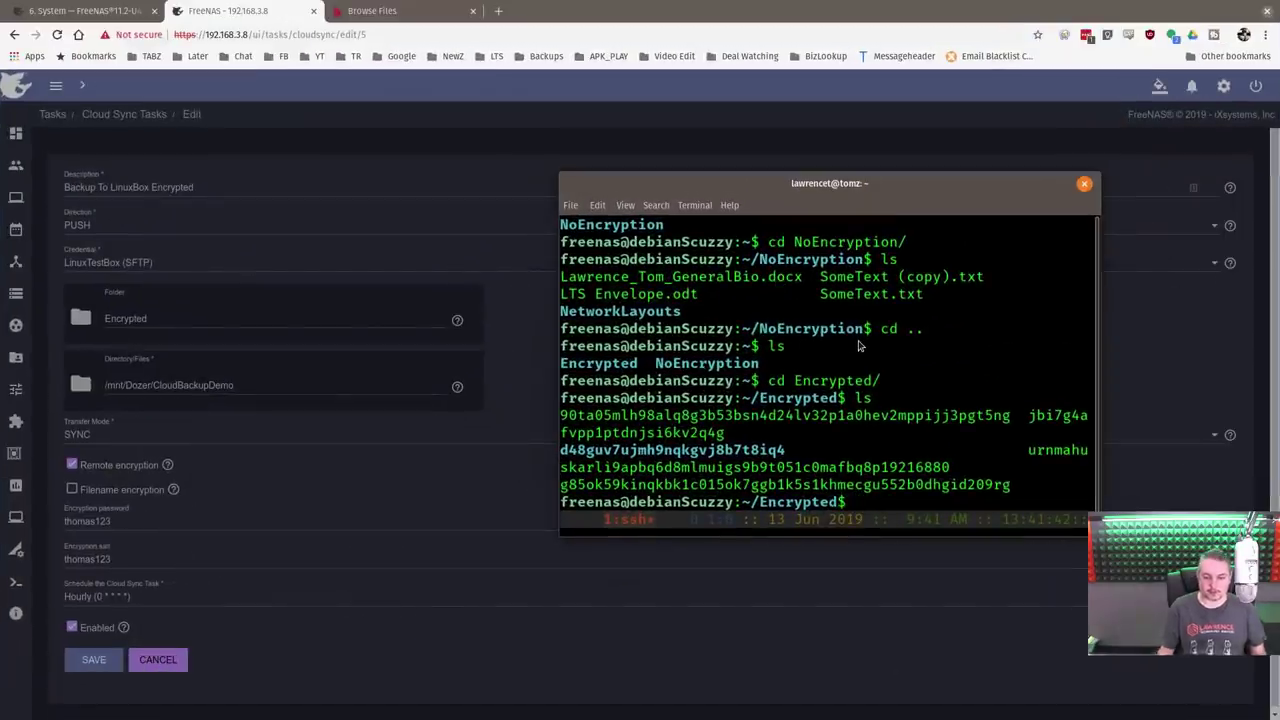
# Go back up to the freenas home directory in the terminal and remove everything with rm -rf *.
pyautogui.write('cd ..')
pyautogui.press('Return')
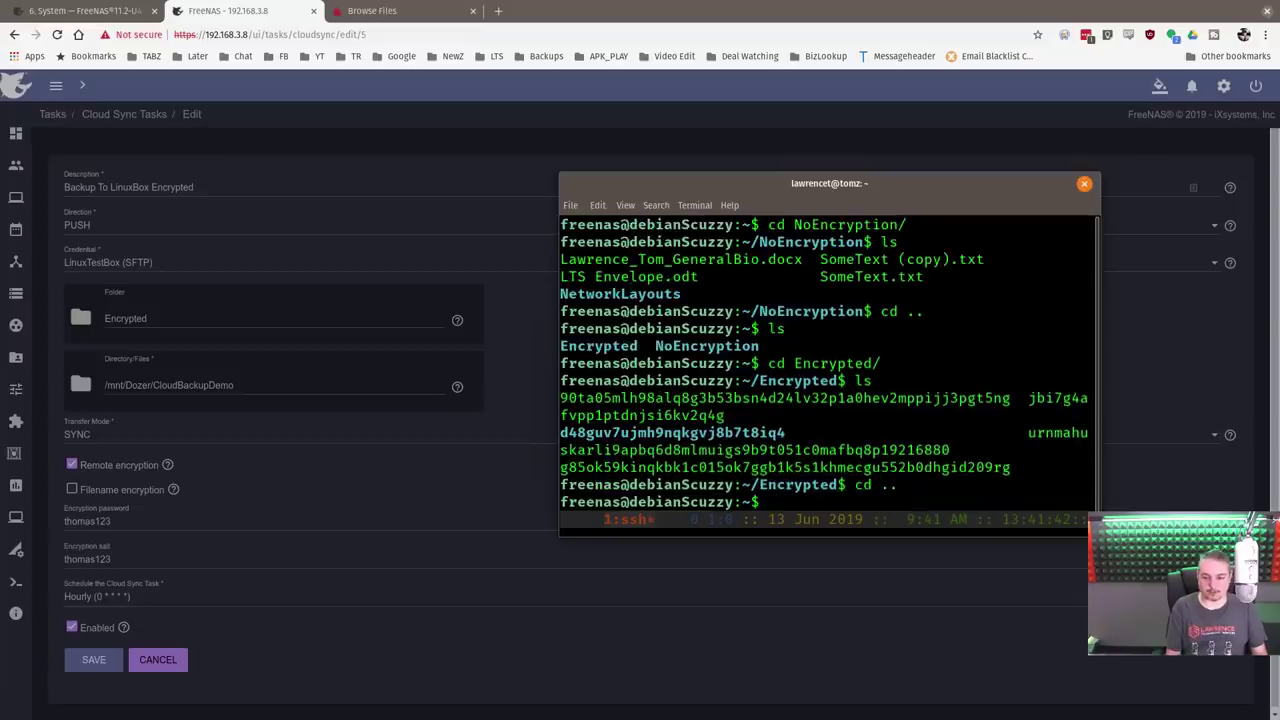
pyautogui.write('rm ')
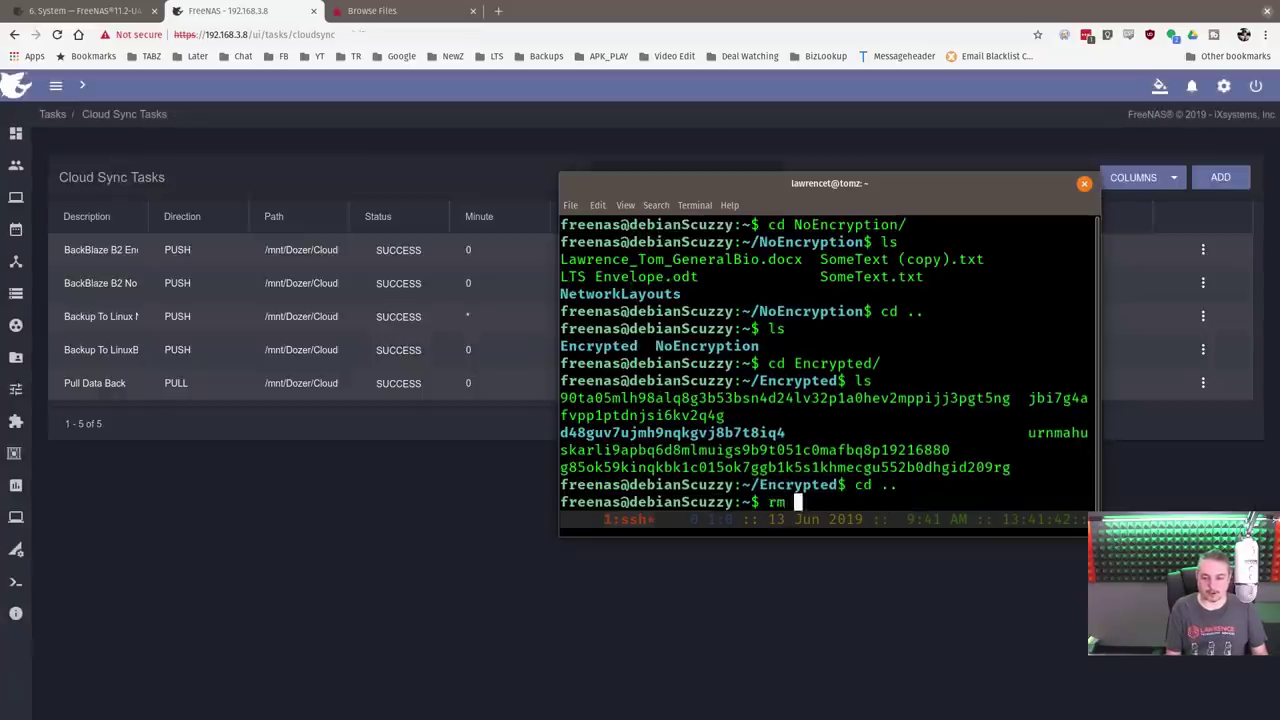
pyautogui.write('-rf ')
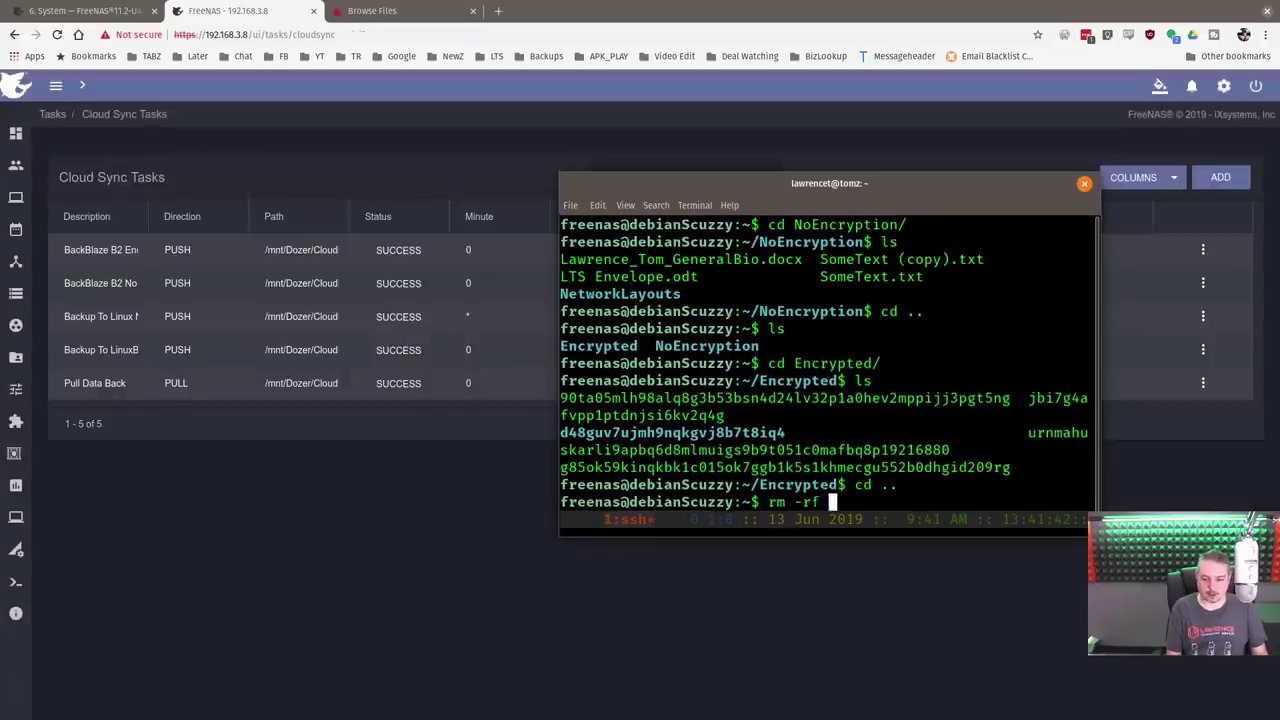
pyautogui.write('*')
pyautogui.press('Return')
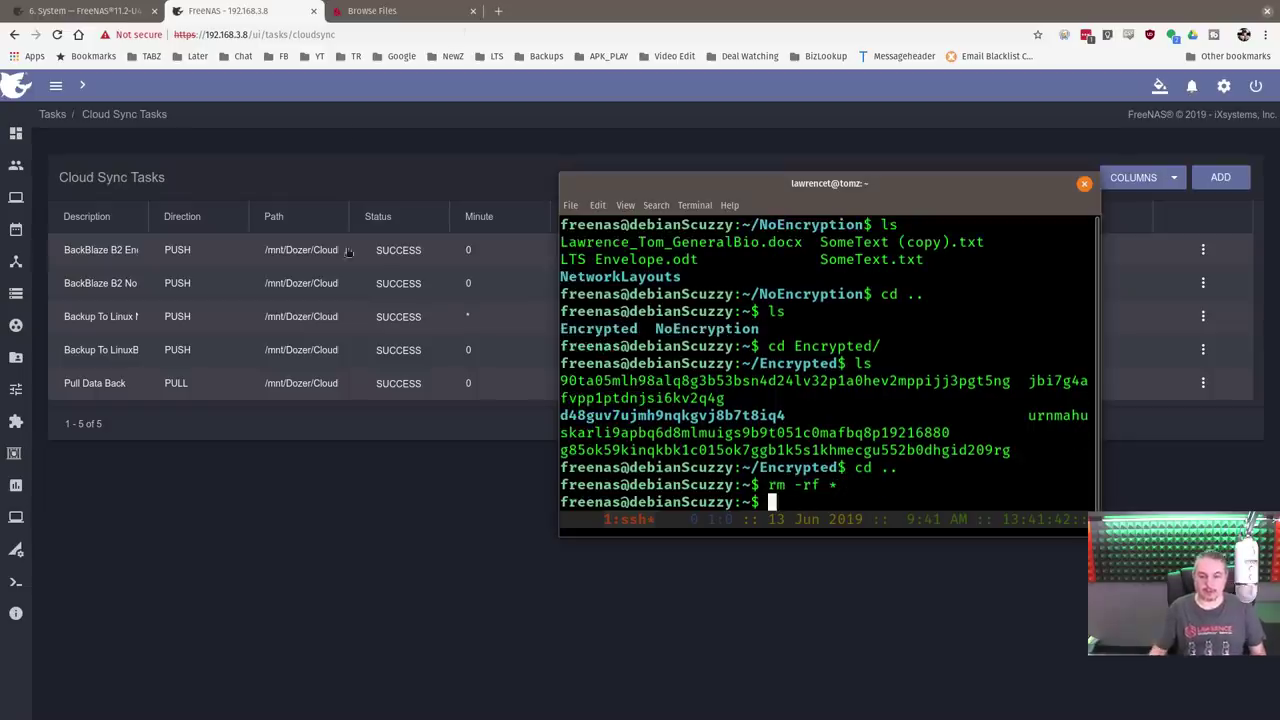
# Widen the Description column of the task list and run Backup To LinuxBox Encrypted again.
pyautogui.click(275, 221)
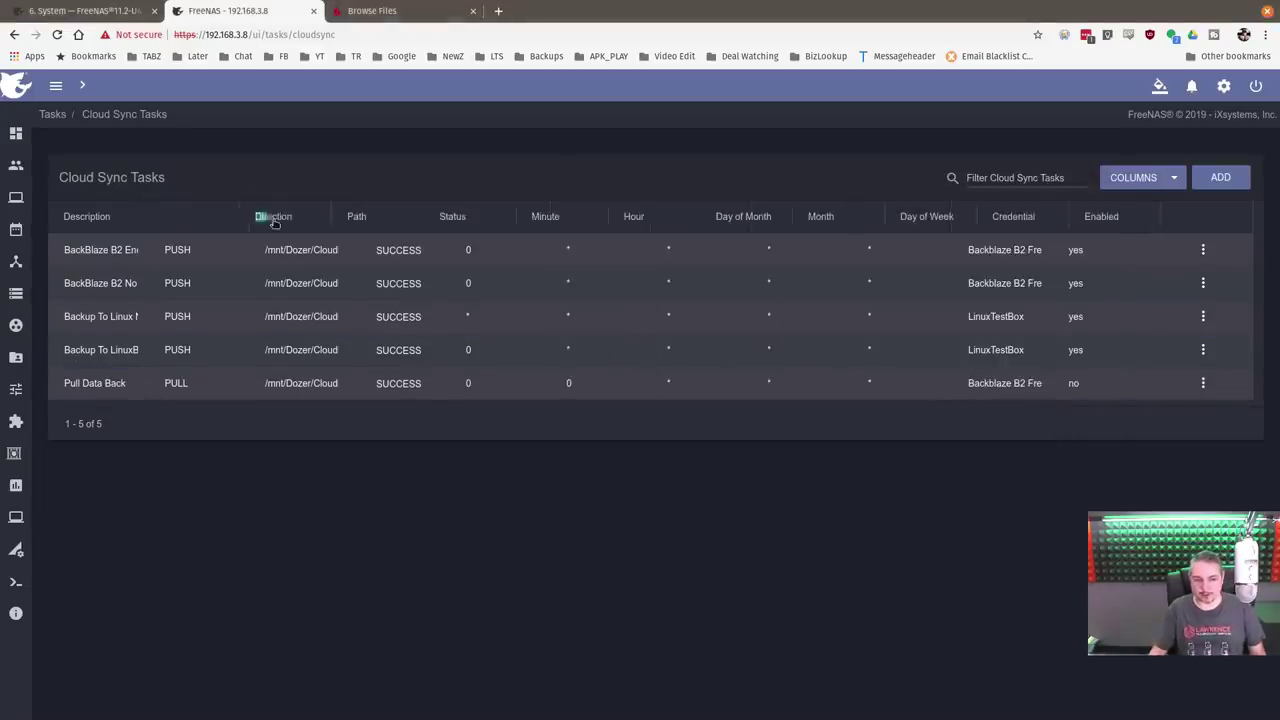
pyautogui.click(1207, 349)
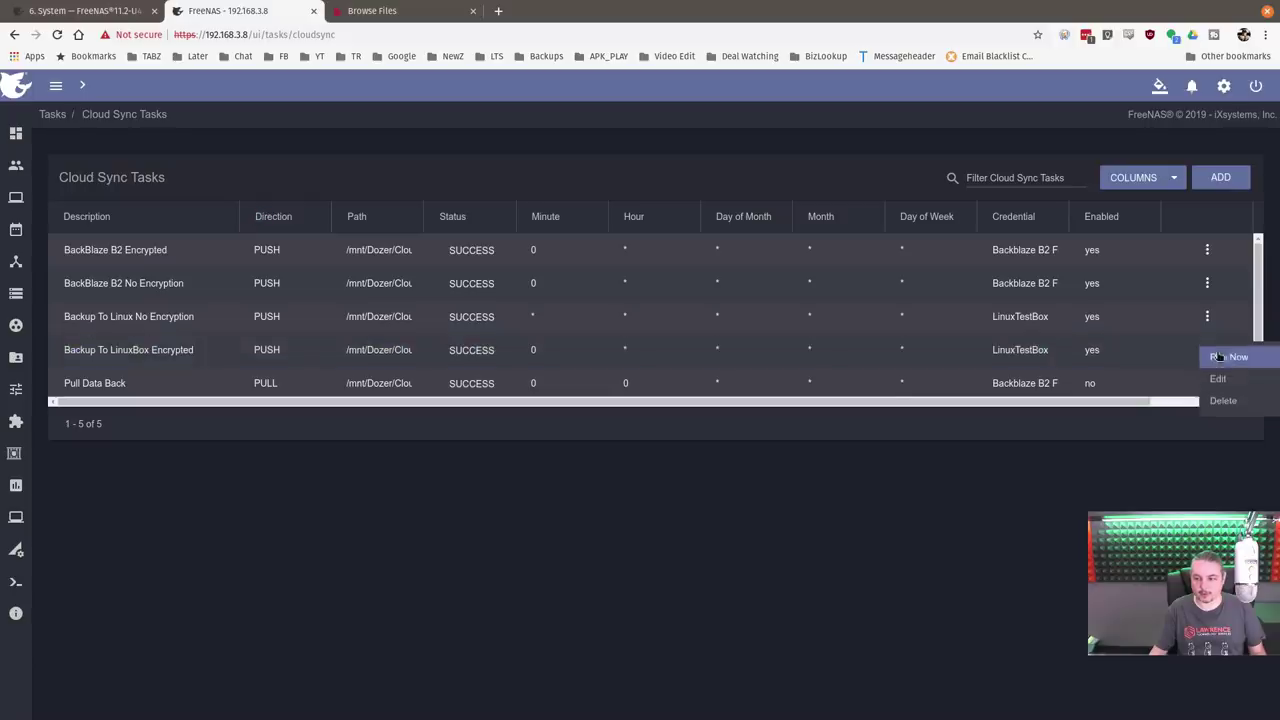
pyautogui.click(1218, 357)
pyautogui.click(686, 441)
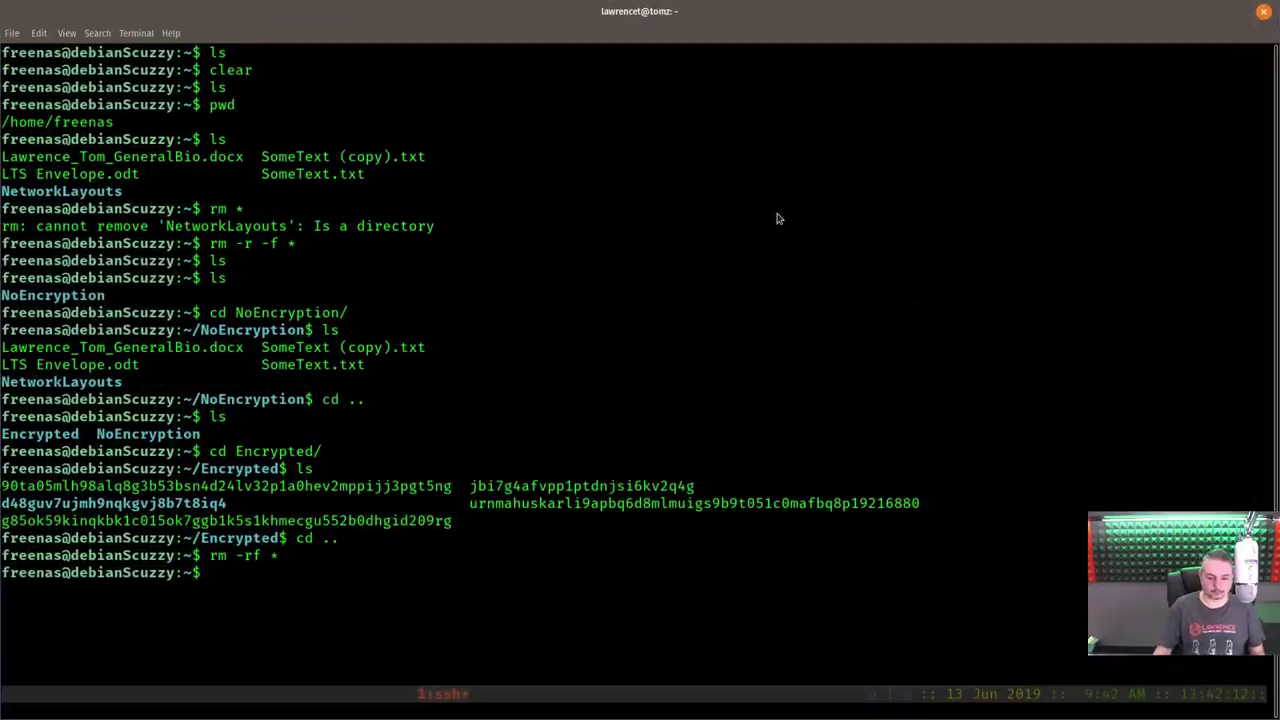
# List the freenas home directory in the terminal, then enter the recreated Encrypted folder and list its files.
pyautogui.write('ls')
pyautogui.press('Return')
pyautogui.write('cd Encrypted/')
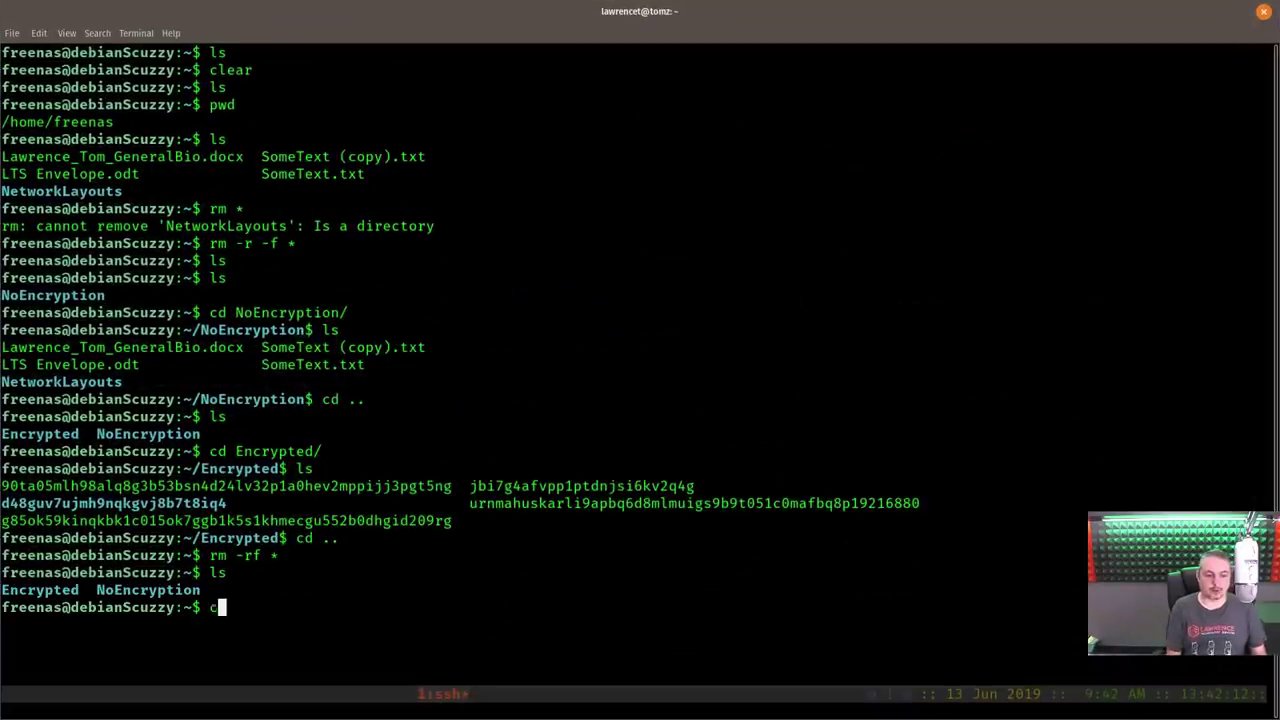
pyautogui.press('Return')
pyautogui.write('ls')
pyautogui.press('Return')
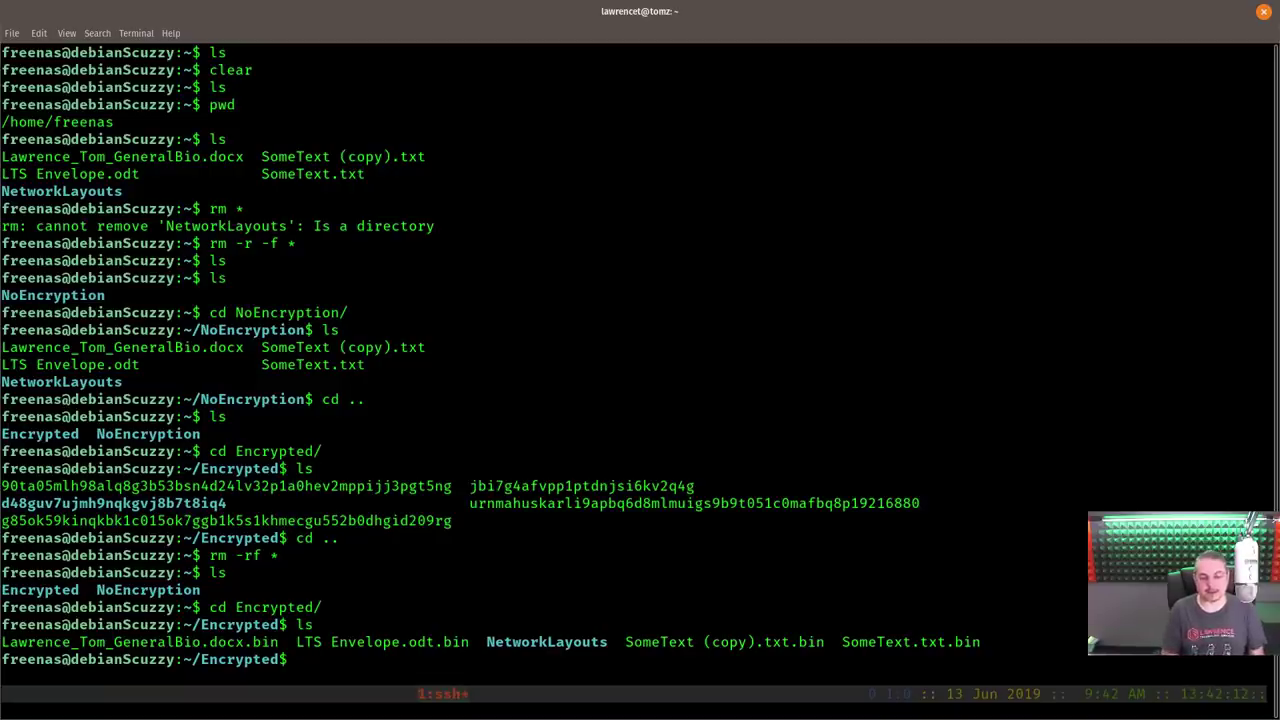
# Display the contents of SomeText.txt.bin with cat to check whether the file data is encrypted.
pyautogui.write('cat')
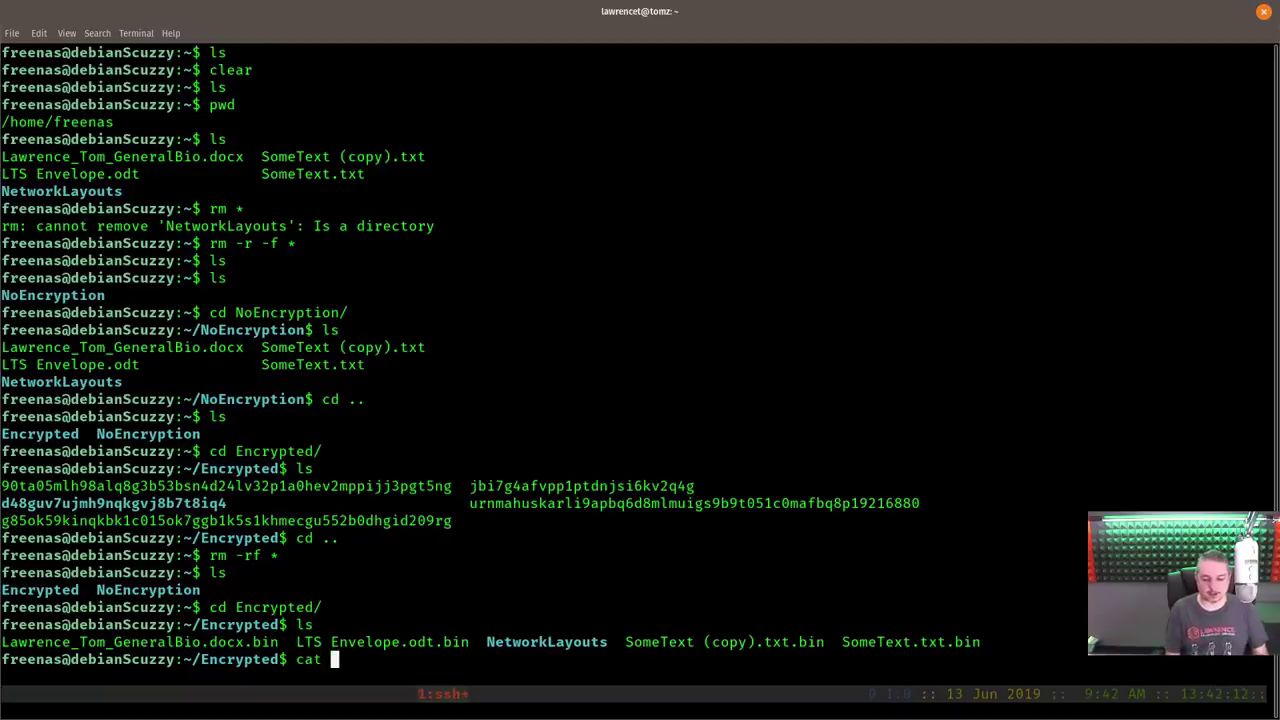
pyautogui.write(' SomeText.txt.bin')
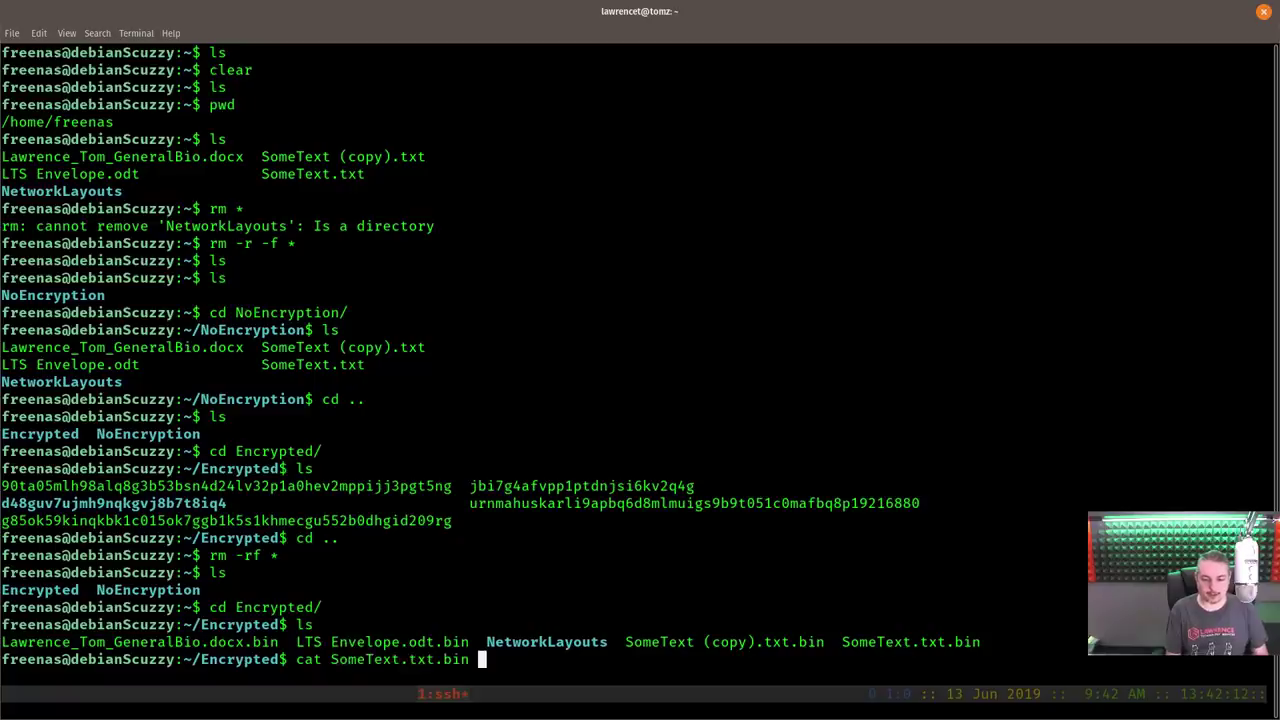
pyautogui.press('Return')
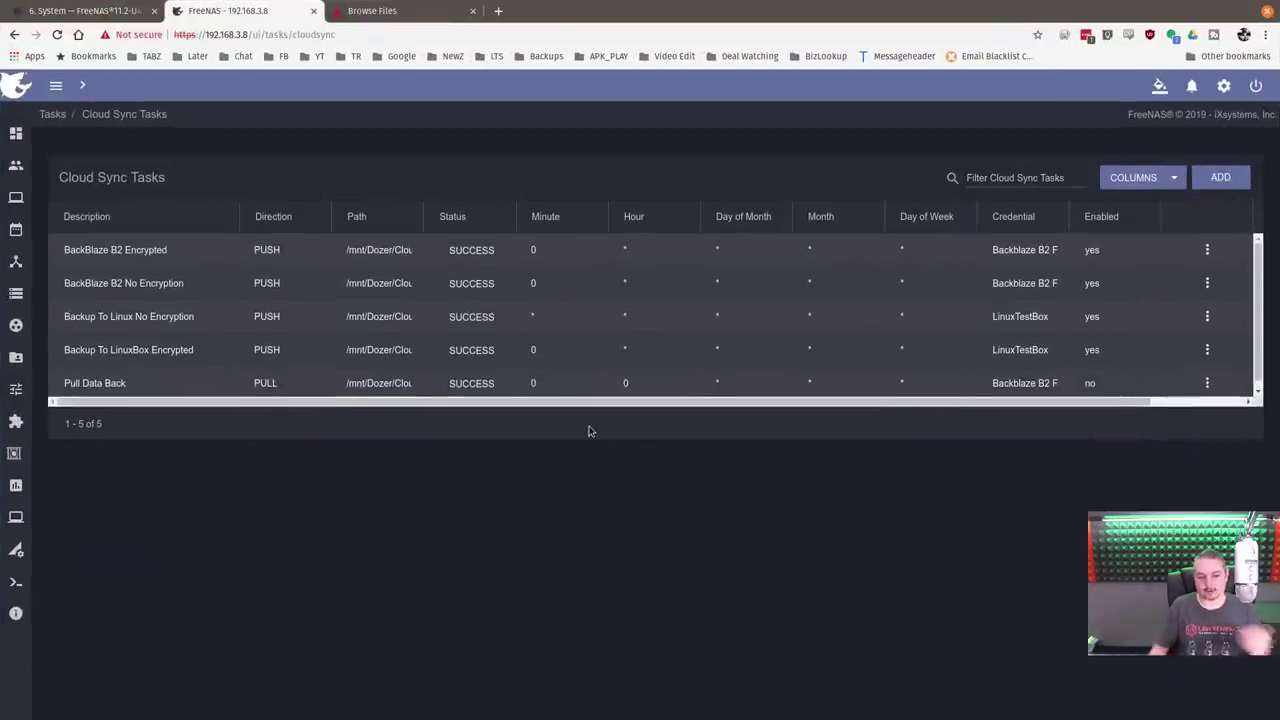
pyautogui.moveTo(634, 403); pyautogui.dragTo(297, 429)
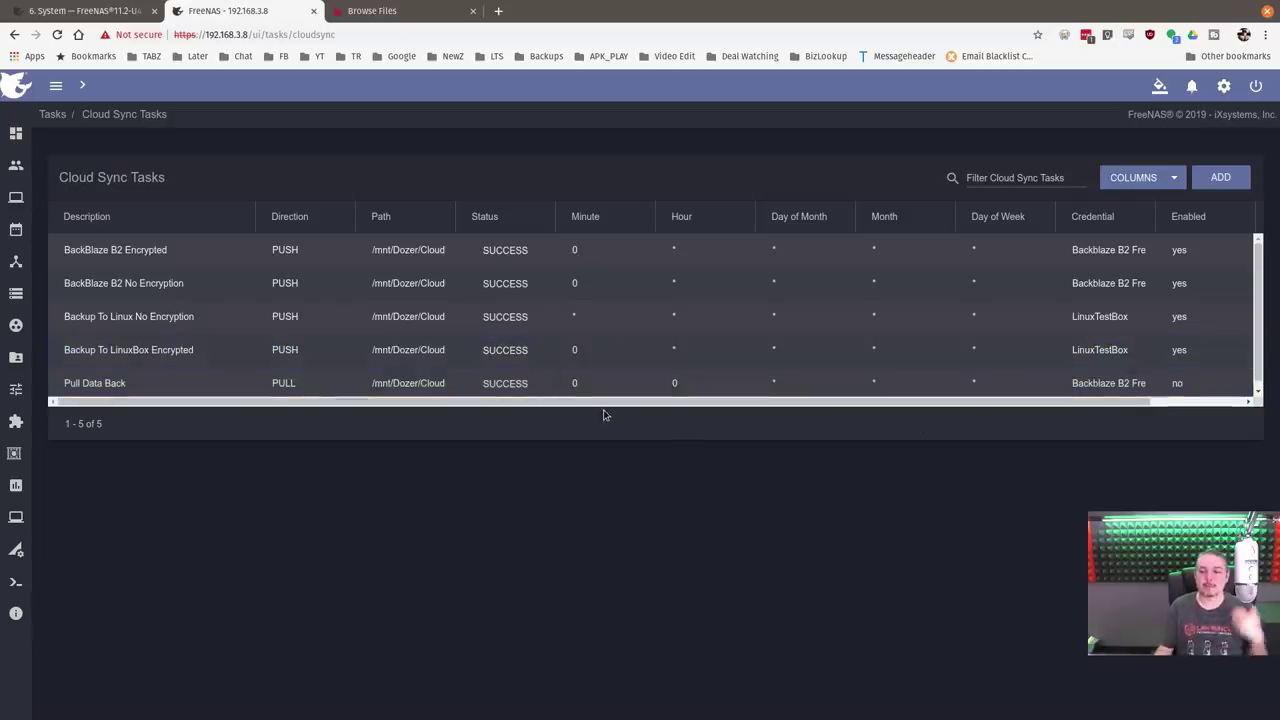
pyautogui.moveTo(606, 402); pyautogui.dragTo(366, 435)
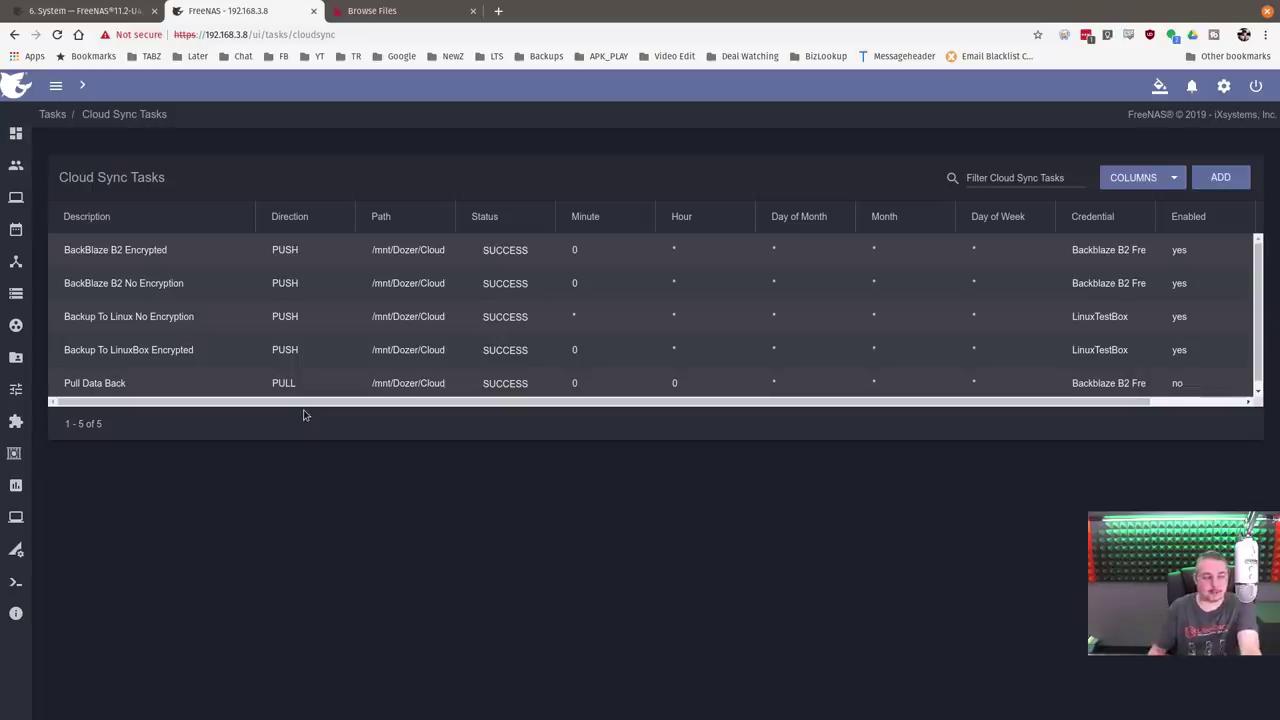
# Open the iXsystems Jira issue NAS-100703 about cloud sync failure alerts in a new browser tab.
pyautogui.click(498, 11)
pyautogui.write('https://jira.ixsystems.com/browse/NAS-100703')
pyautogui.press('Return')
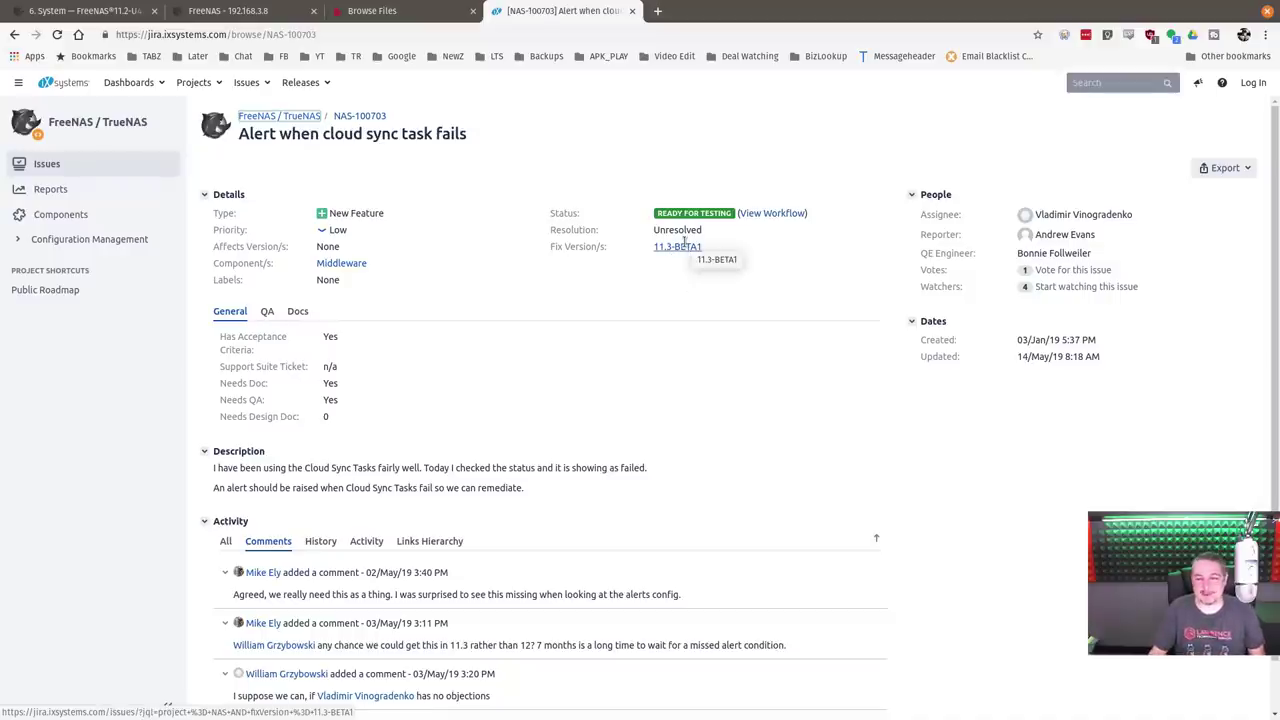
# Open the issue list for fix version 11.3-BETA1 in a separate tab, view it and return to NAS-100703.
pyautogui.middleClick(684, 245)
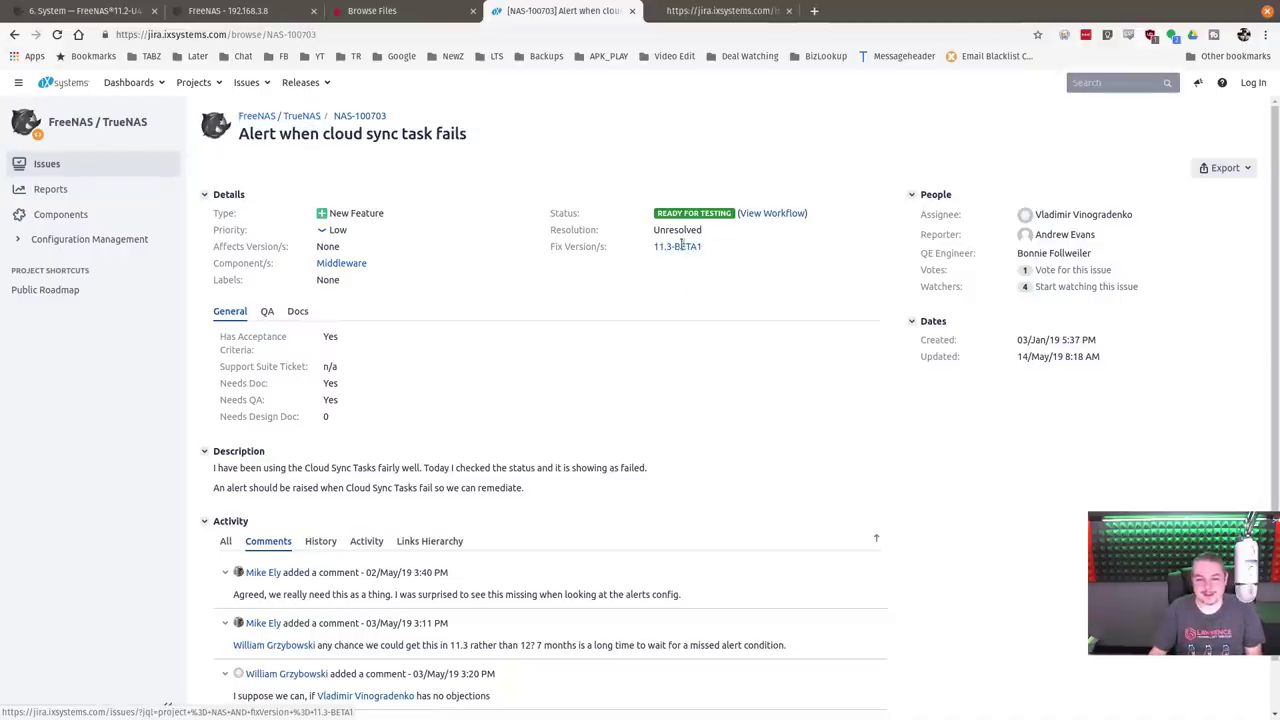
pyautogui.click(693, 12)
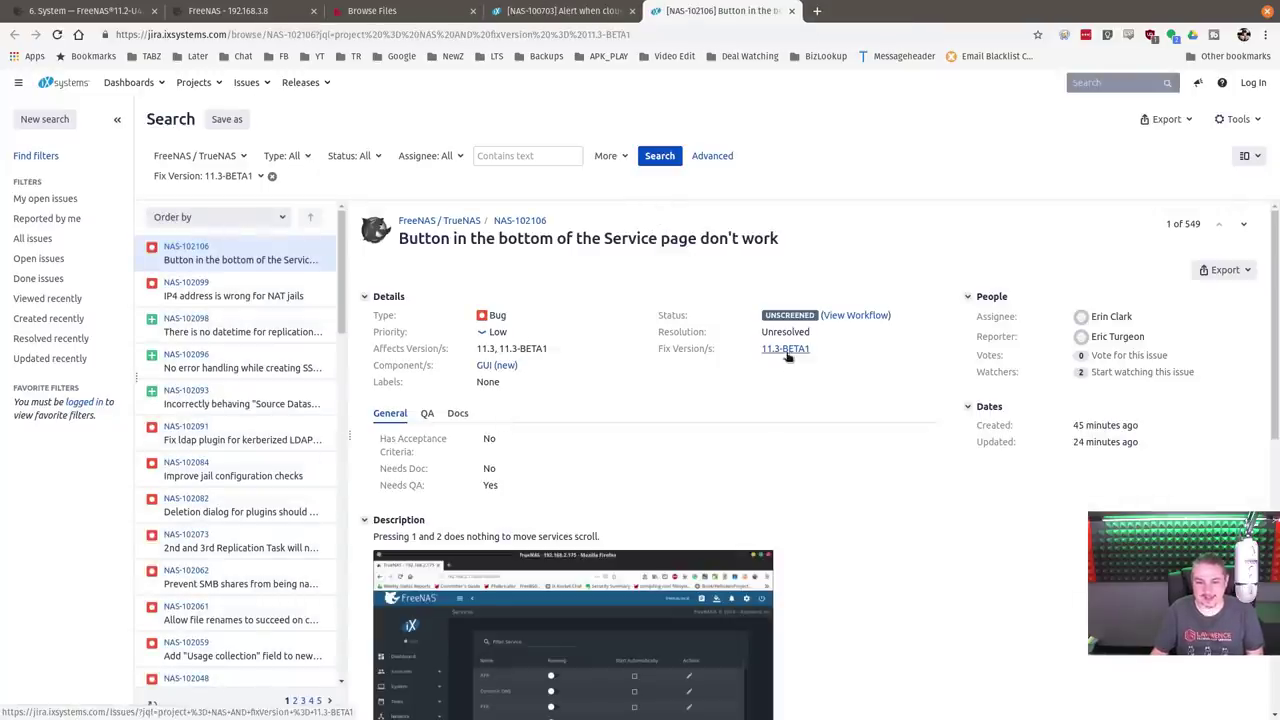
pyautogui.click(613, 8)
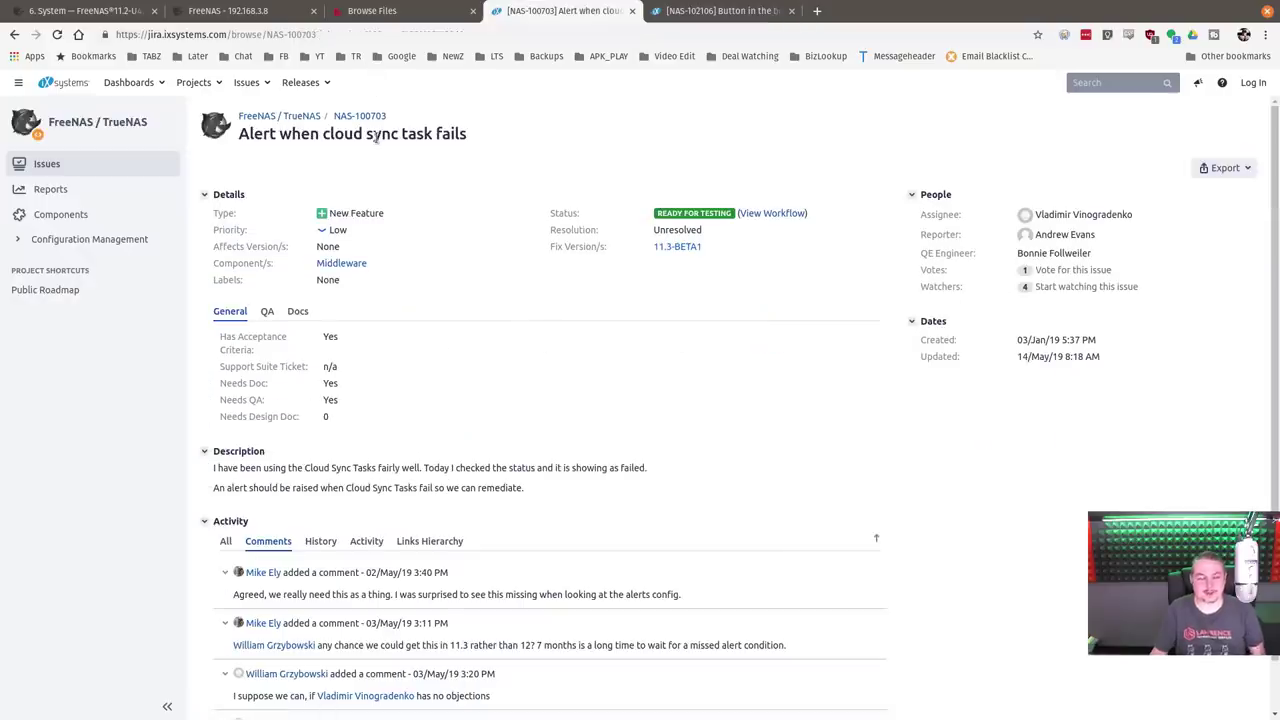
# Look at the Backblaze file browser once more and return to the FreeNAS Cloud Sync Tasks page.
pyautogui.click(360, 11)
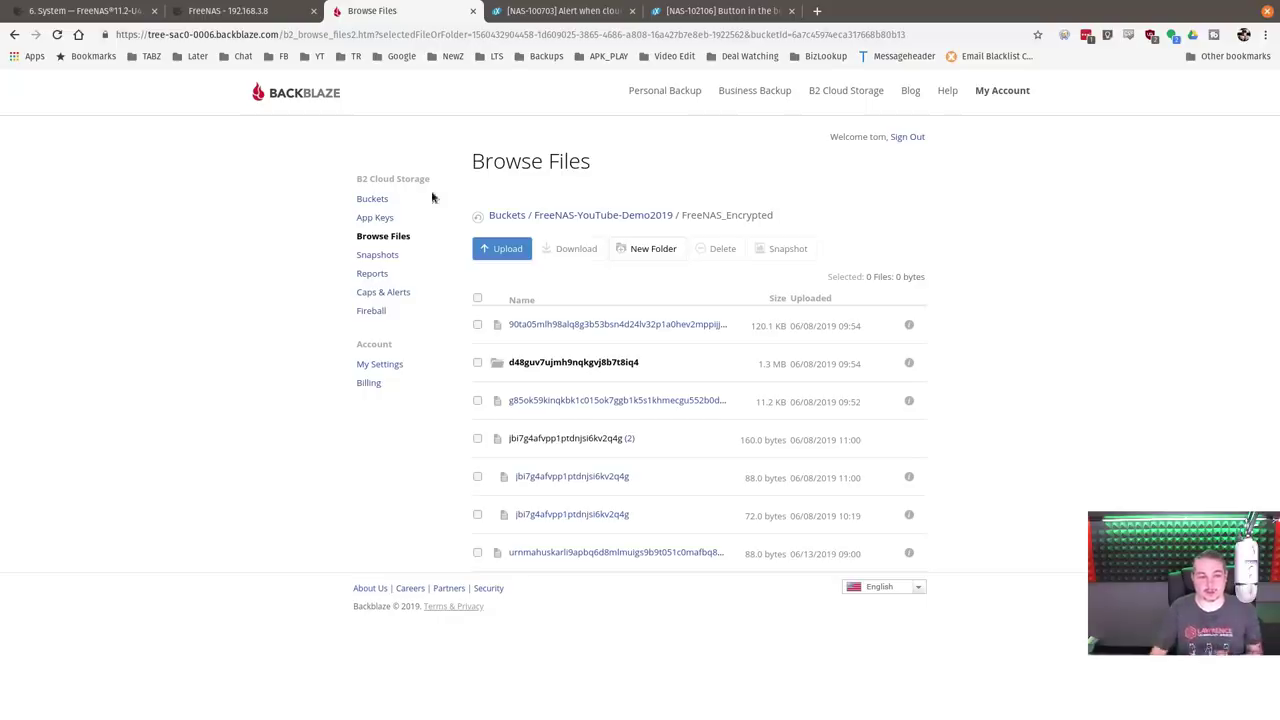
pyautogui.click(240, 14)
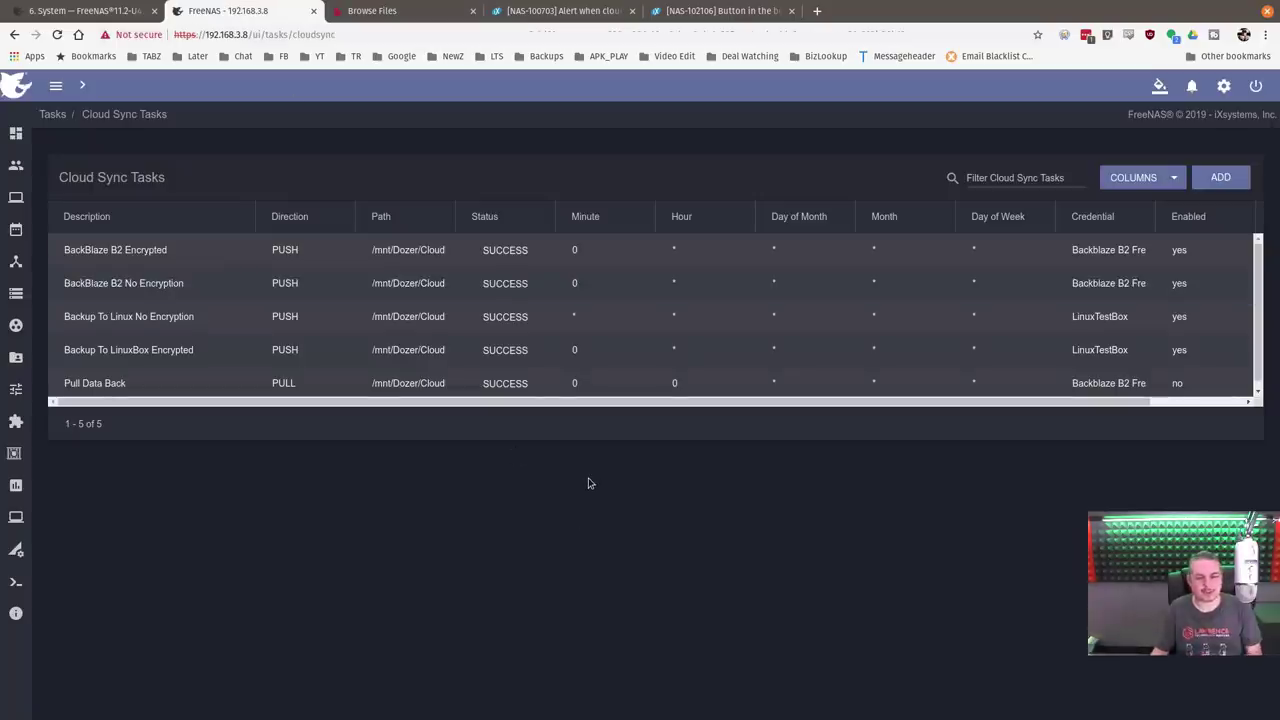
pyautogui.moveTo(566, 404); pyautogui.dragTo(423, 423)
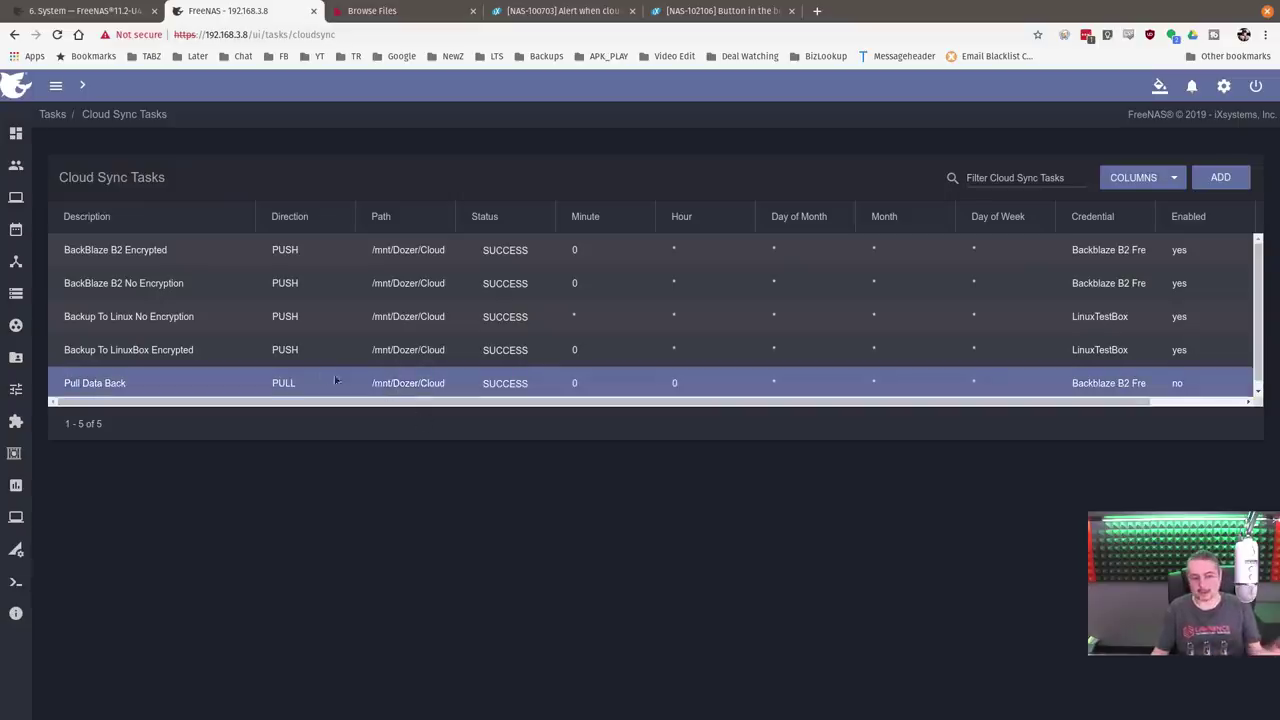